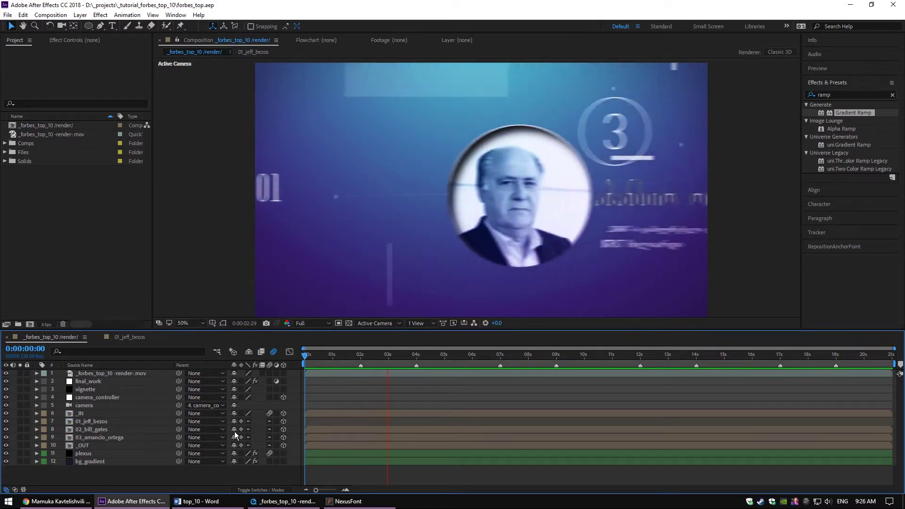
# Switch to Chrome and read through the frame-rate (FPS) article on kavtelishvili.com, returning to the site's home page at the end.
pyautogui.click(74, 503)
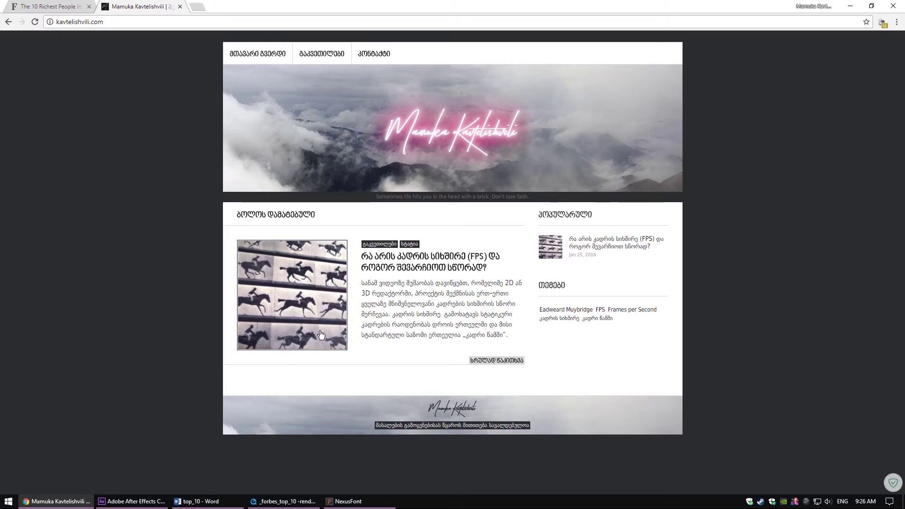
pyautogui.click(412, 261)
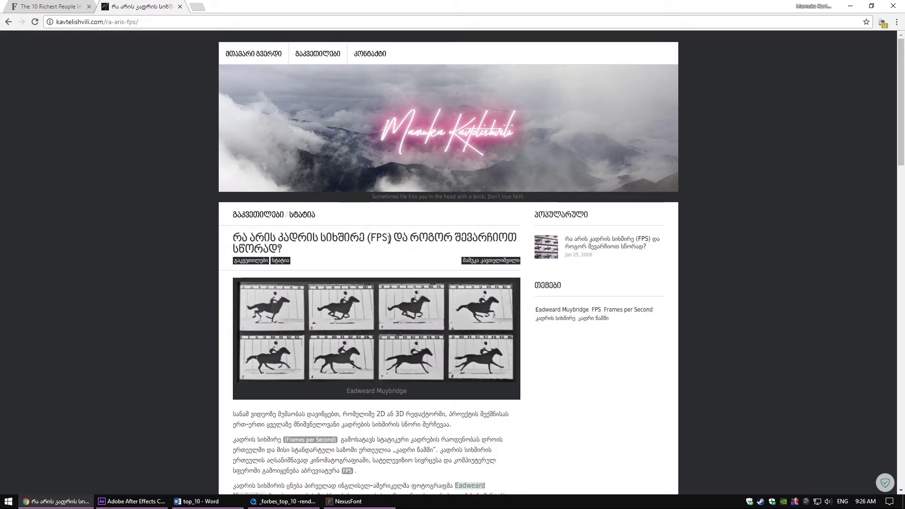
pyautogui.scroll(-4, 389, 239)
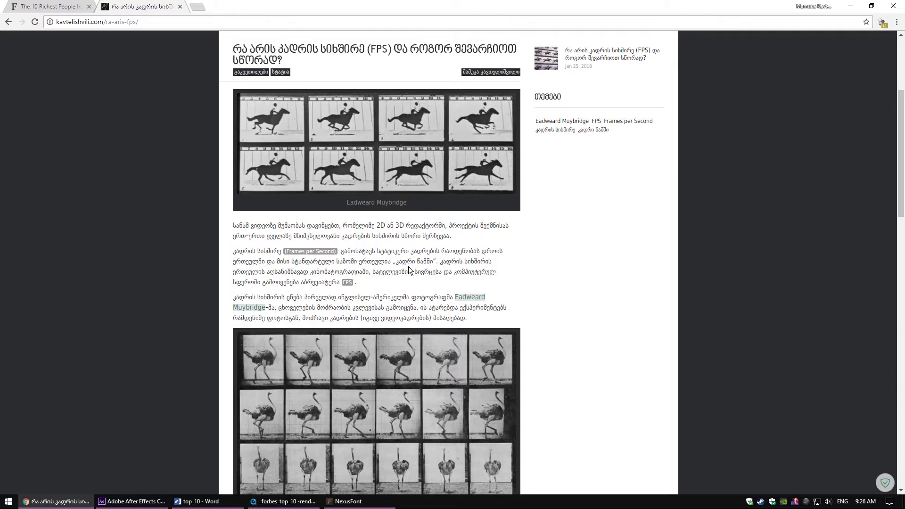
pyautogui.scroll(-4, 395, 236)
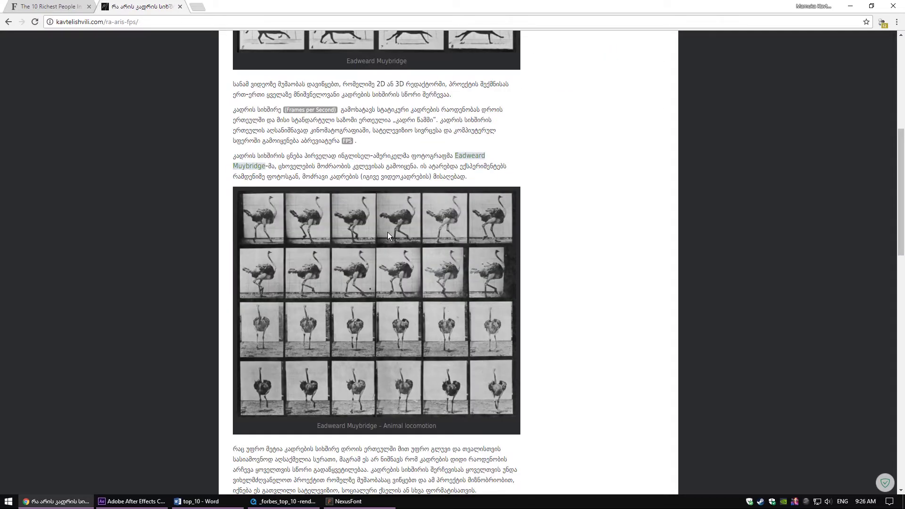
pyautogui.scroll(-4, 387, 232)
pyautogui.scroll(-5, 364, 242)
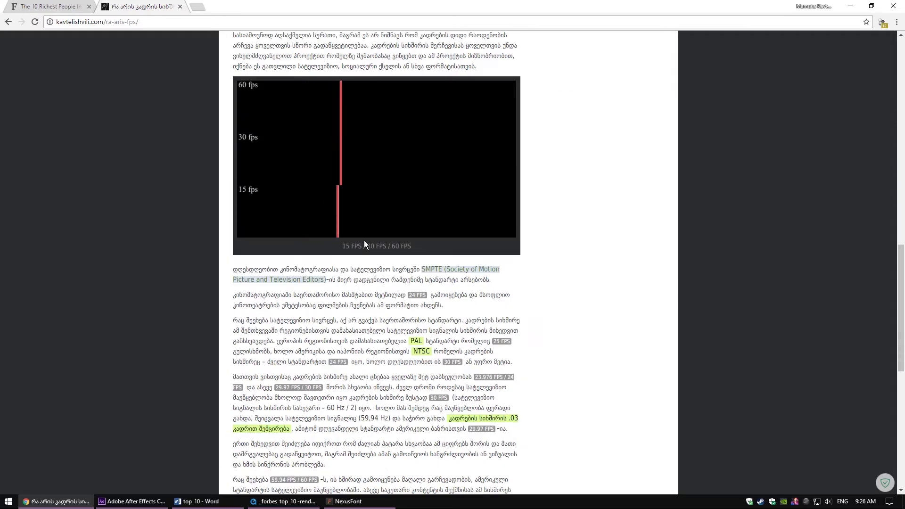
pyautogui.scroll(-2, 364, 241)
pyautogui.scroll(-1, 364, 244)
pyautogui.scroll(7, 364, 245)
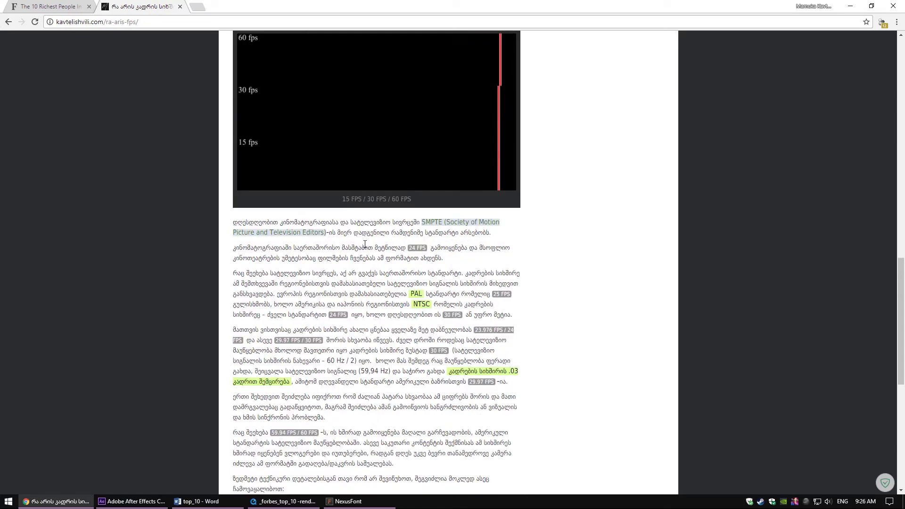
pyautogui.scroll(10, 363, 250)
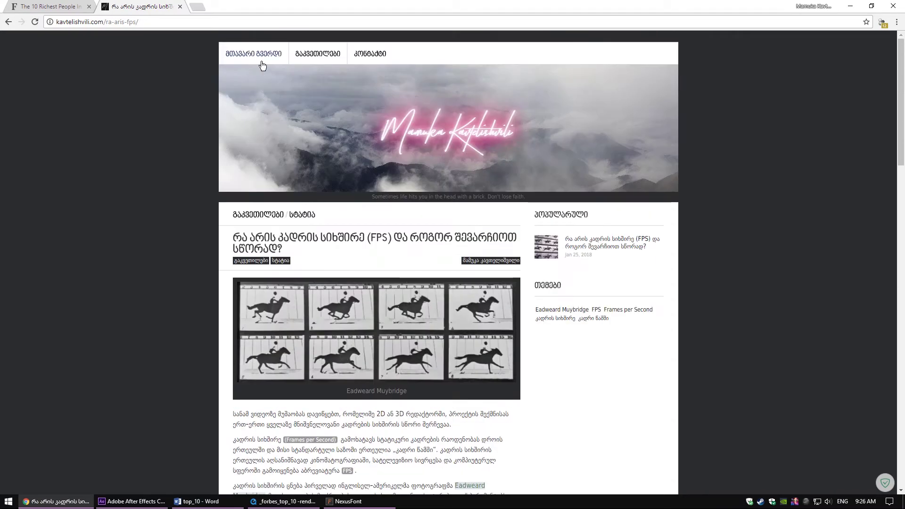
pyautogui.click(262, 62)
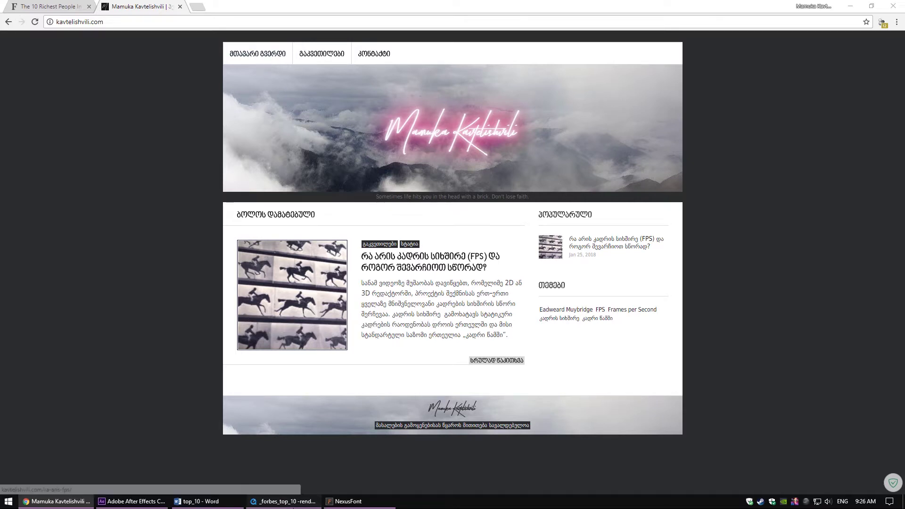
# Review the _forbes_top_10 render in the video player, and play part of Forbes' "The 10 Richest People In The World 2017" video in Chrome.
pyautogui.click(287, 501)
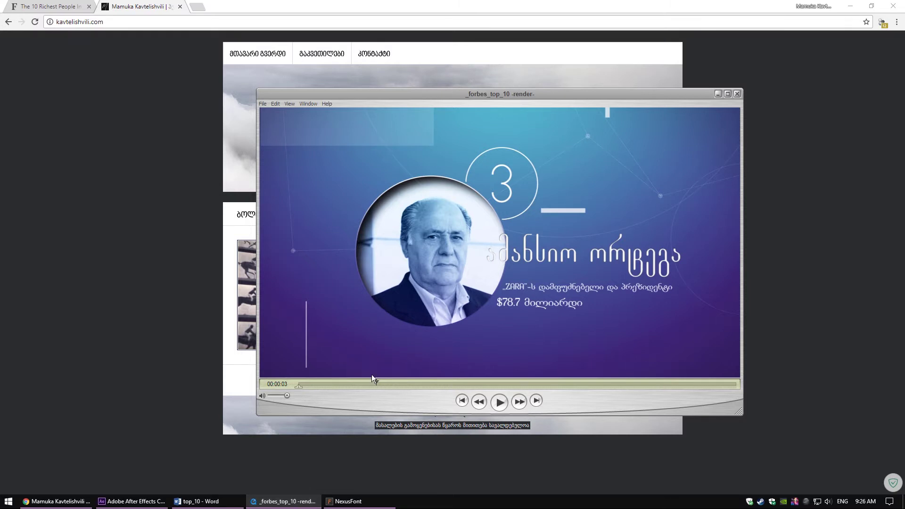
pyautogui.moveTo(372, 382); pyautogui.dragTo(332, 381)
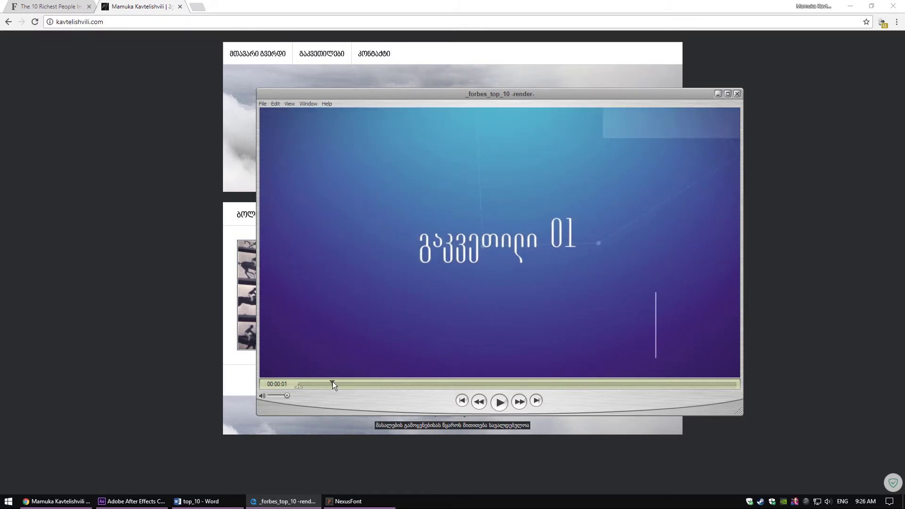
pyautogui.click(96, 4)
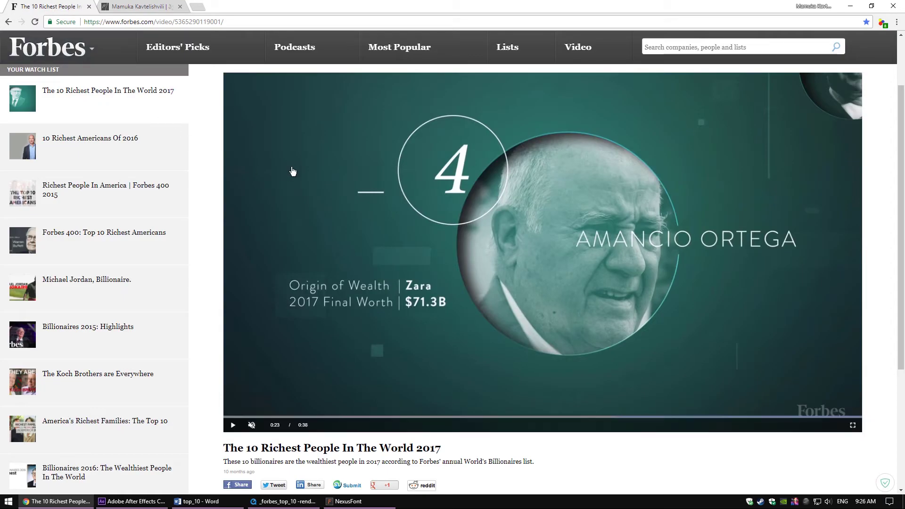
pyautogui.click(502, 416)
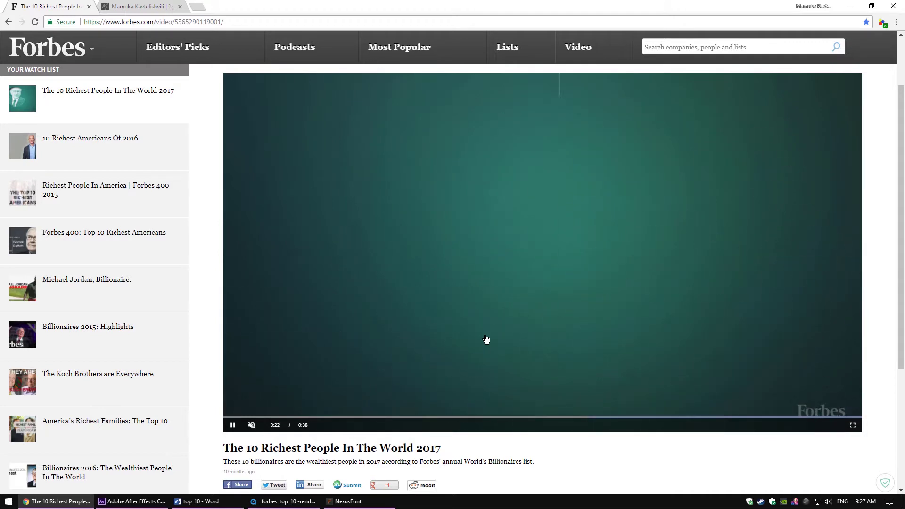
pyautogui.click(544, 281)
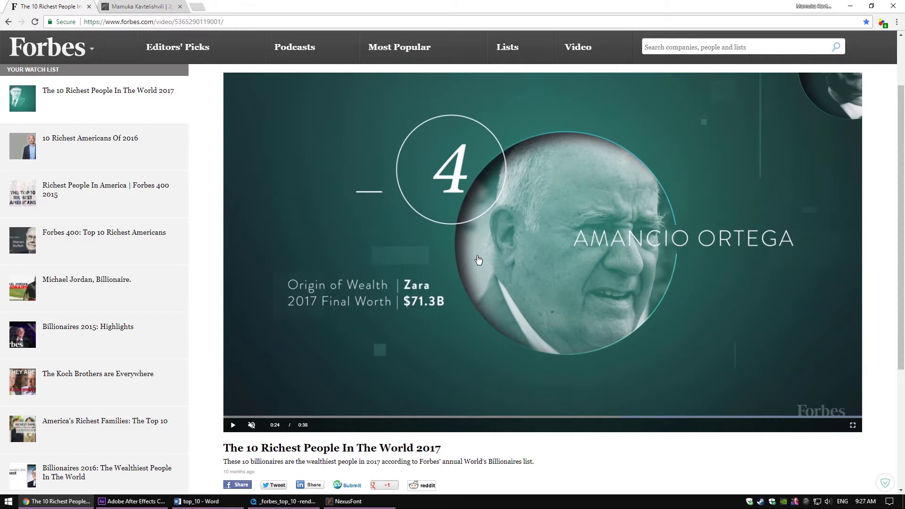
# Switch to After Effects and start a new empty project.
pyautogui.click(132, 500)
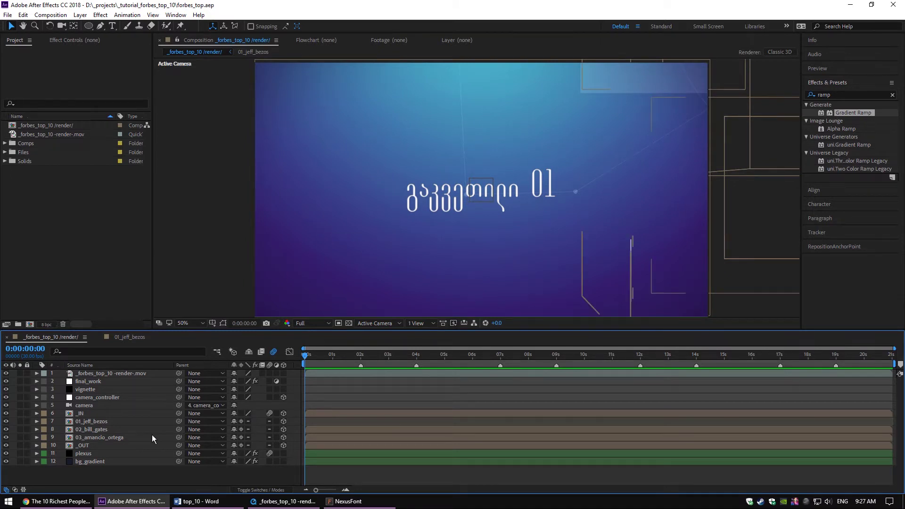
pyautogui.hotkey('ctrl', 'alt', 'n')
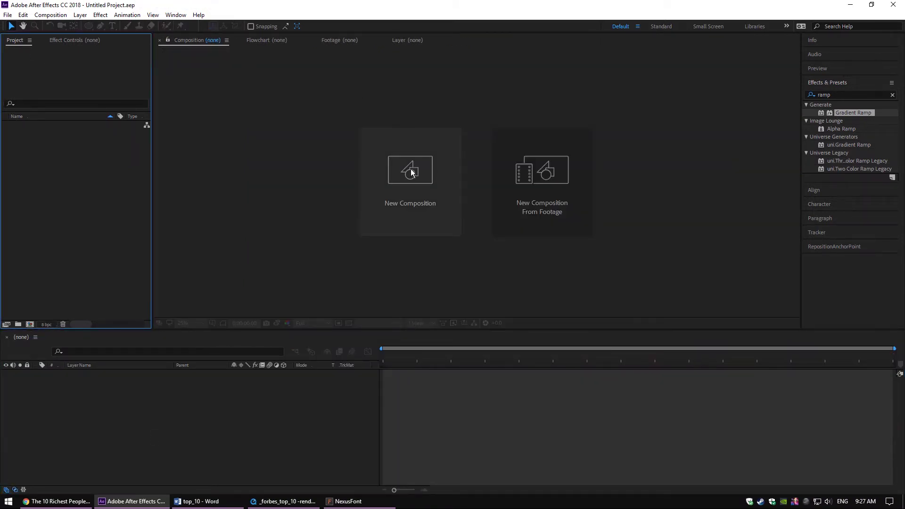
pyautogui.click(7, 15)
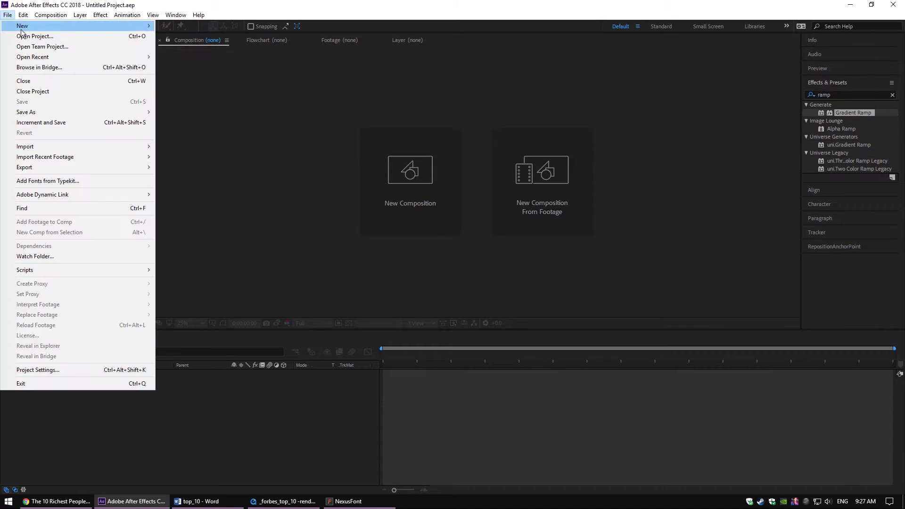
pyautogui.moveTo(21, 29)
pyautogui.click(188, 26)
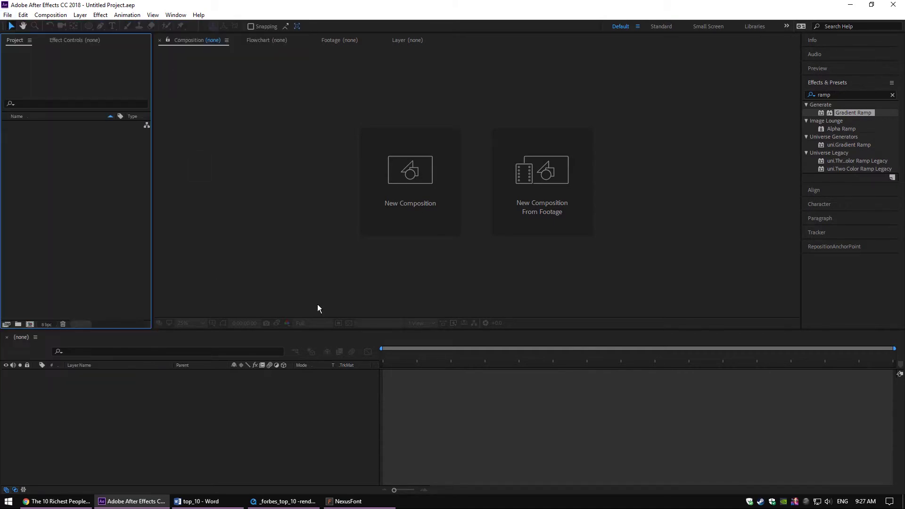
# Create a new composition at 1920 x 1080 px, square pixels, 30 frames per second, with a duration of 0:00:21:01.
pyautogui.click(428, 177)
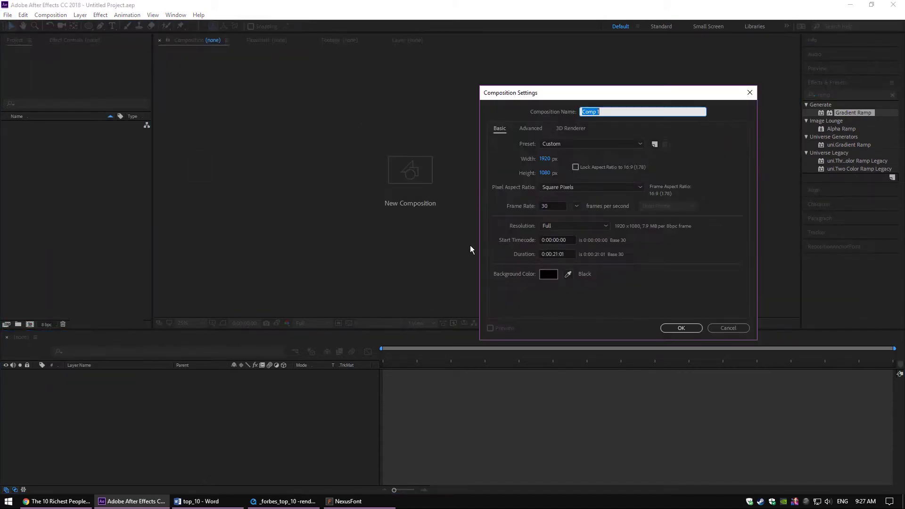
pyautogui.click(550, 159)
pyautogui.click(589, 162)
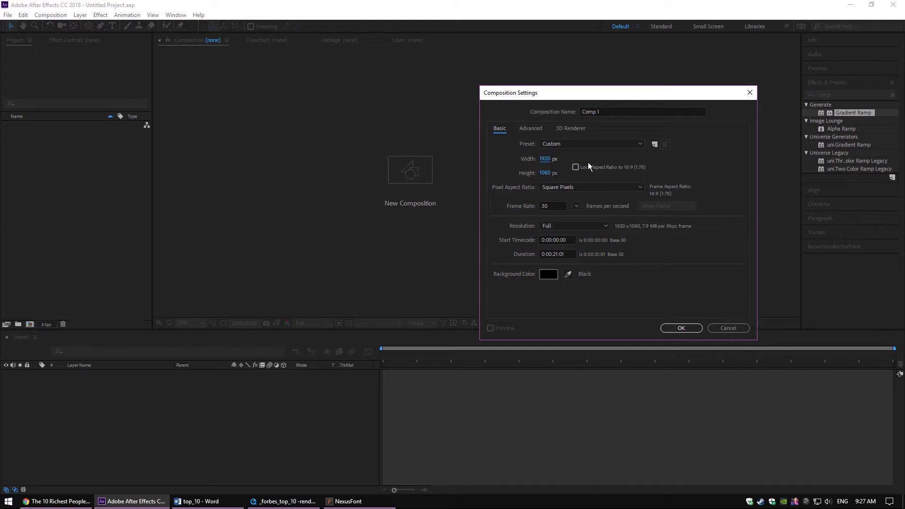
pyautogui.click(556, 204)
pyautogui.press('Return')
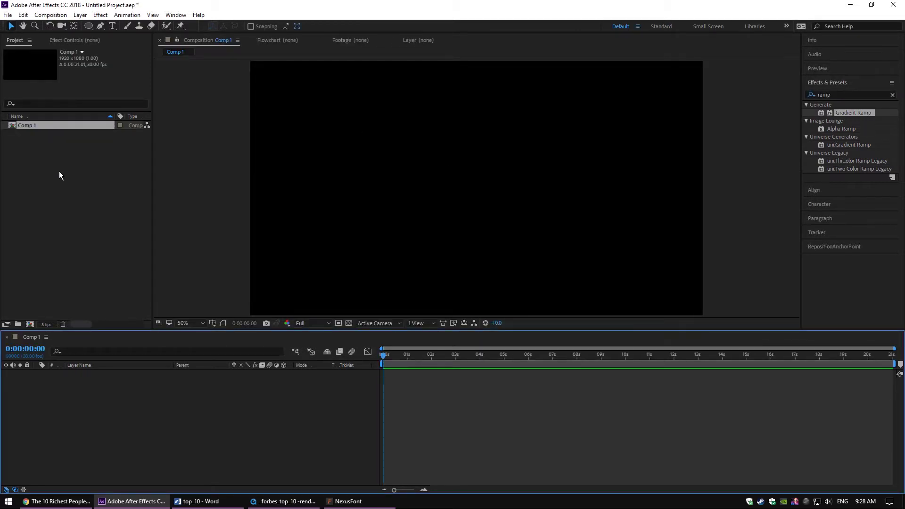
# Rename the composition as top_10 in its composition settings.
pyautogui.click(59, 176)
pyautogui.hotkey('ctrl', 'k')
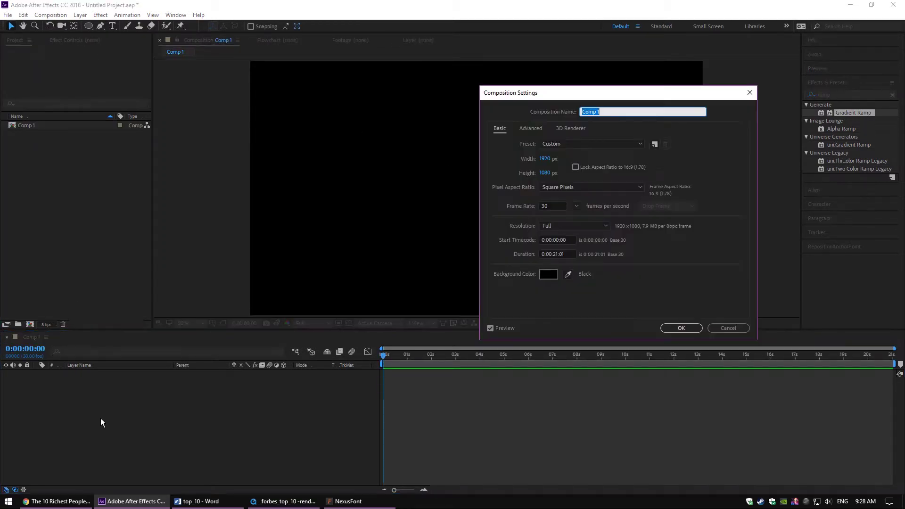
pyautogui.moveTo(584, 91); pyautogui.dragTo(423, 162)
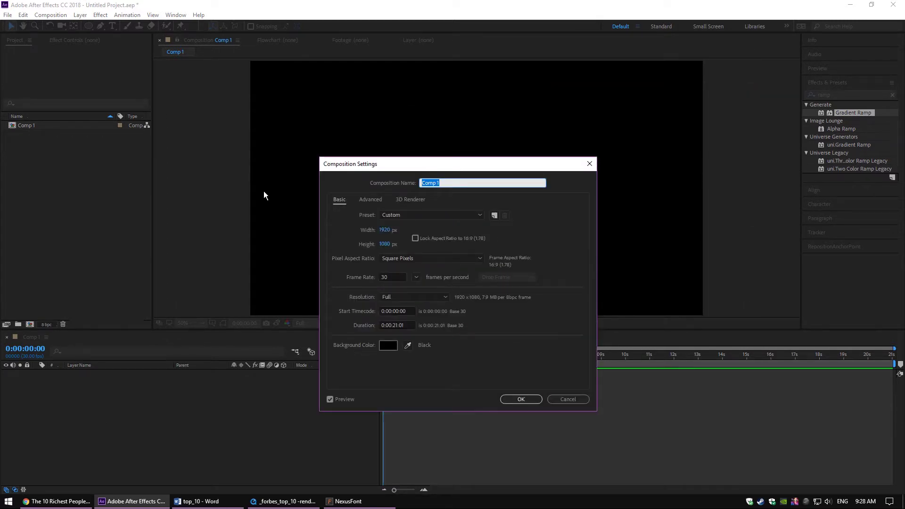
pyautogui.write('top_10')
pyautogui.press('Return')
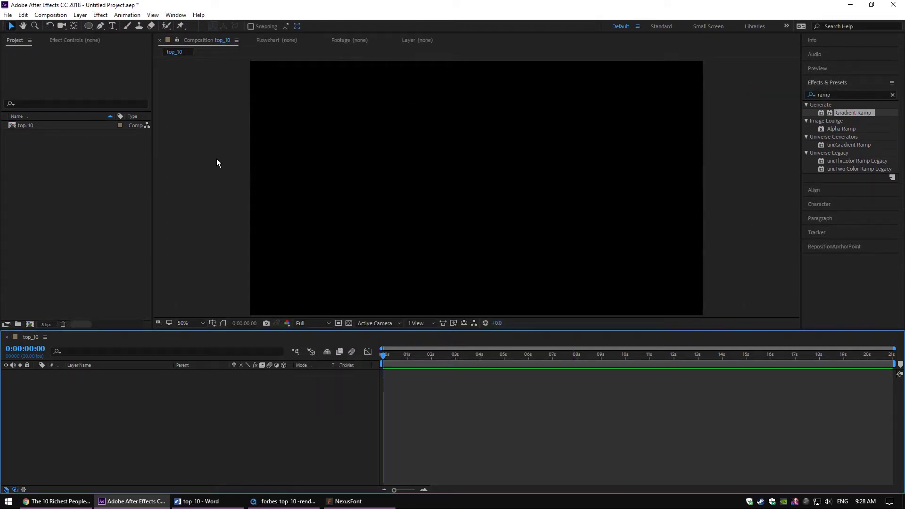
# Check the Forbes reference video in Chrome and, back in After Effects, add a shape layer with a white ellipse filling the whole composition.
pyautogui.click(56, 501)
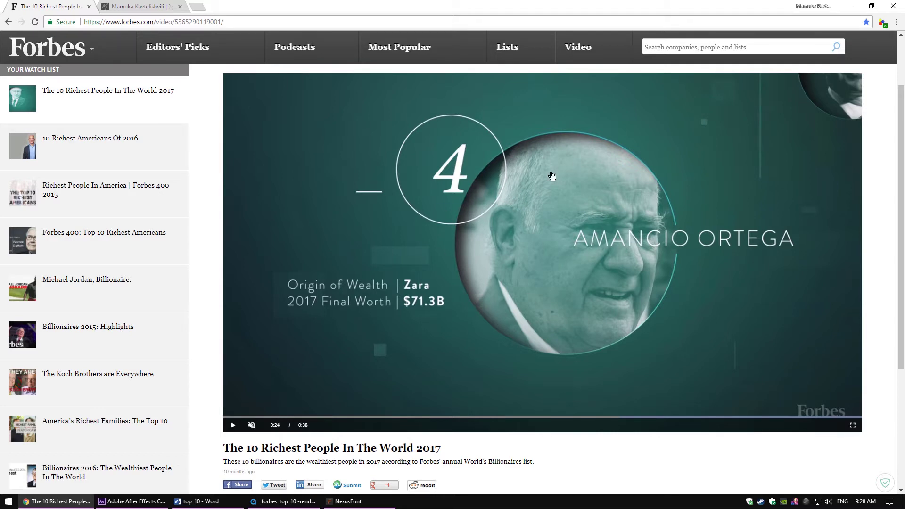
pyautogui.click(132, 500)
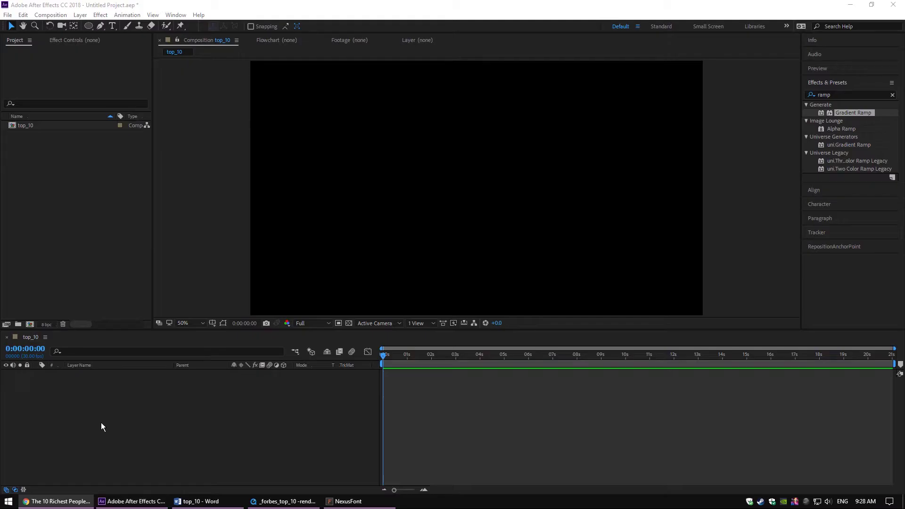
pyautogui.click(92, 27)
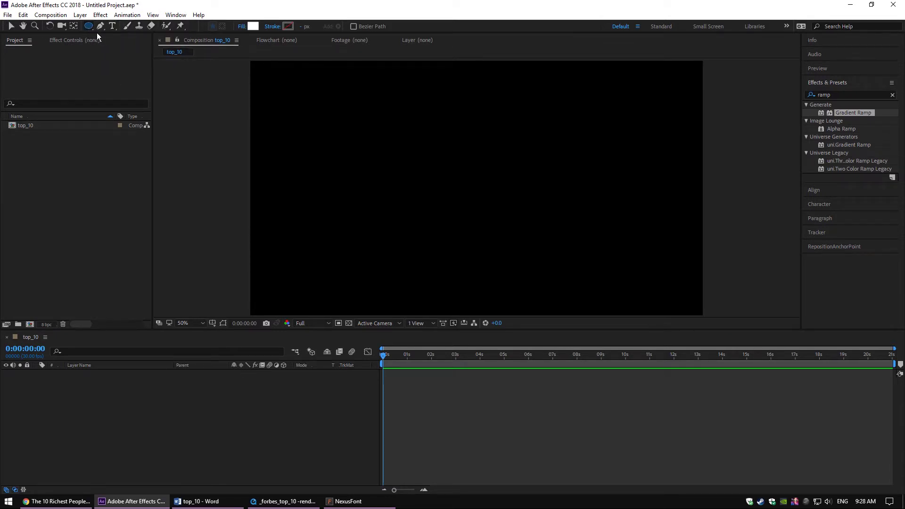
pyautogui.moveTo(89, 27); pyautogui.dragTo(125, 25)
pyautogui.click(125, 26)
pyautogui.moveTo(87, 27); pyautogui.dragTo(126, 50)
pyautogui.click(100, 397)
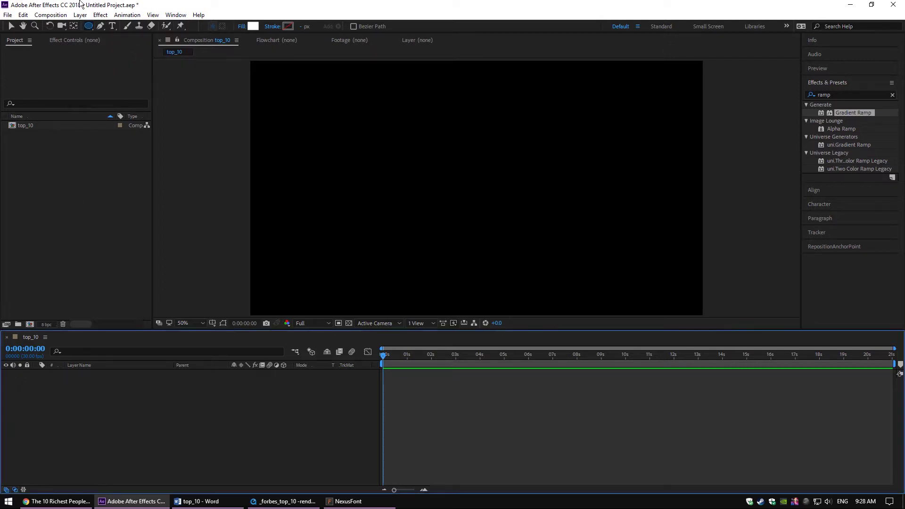
pyautogui.doubleClick(88, 28)
pyautogui.press('v')
pyautogui.click(101, 421)
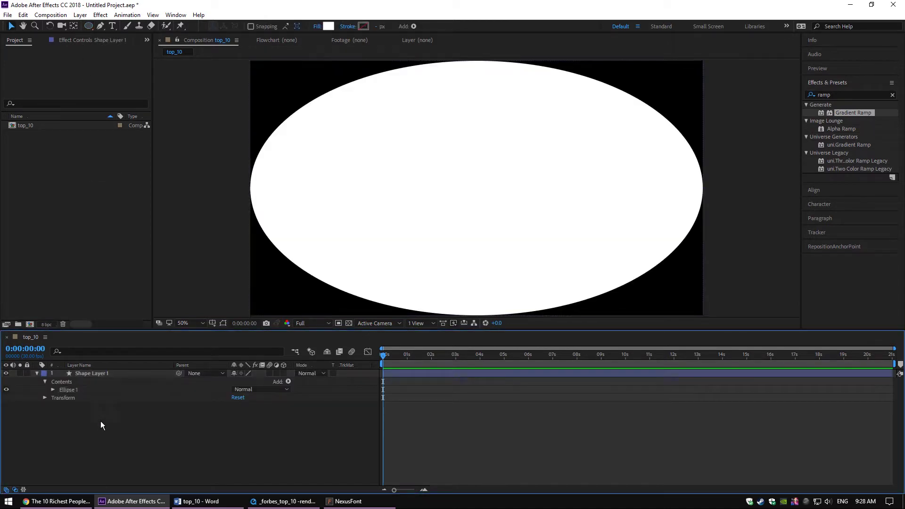
# Make the ellipse path circular with a width of 1080 px, and reduce its size to 600 px.
pyautogui.click(53, 389)
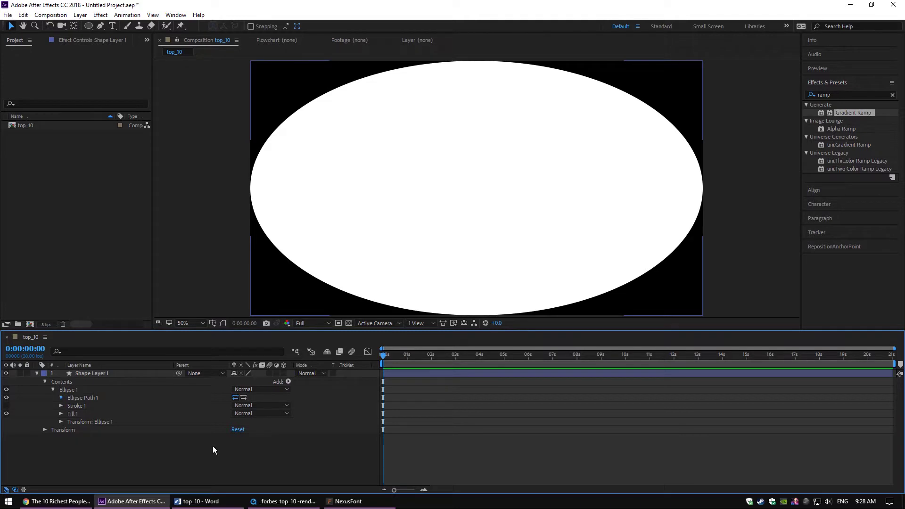
pyautogui.write('1080')
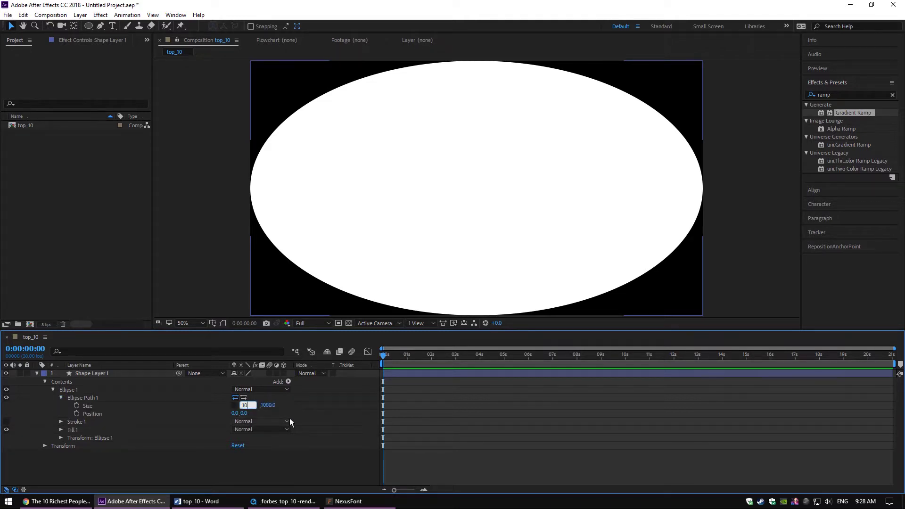
pyautogui.press('Return')
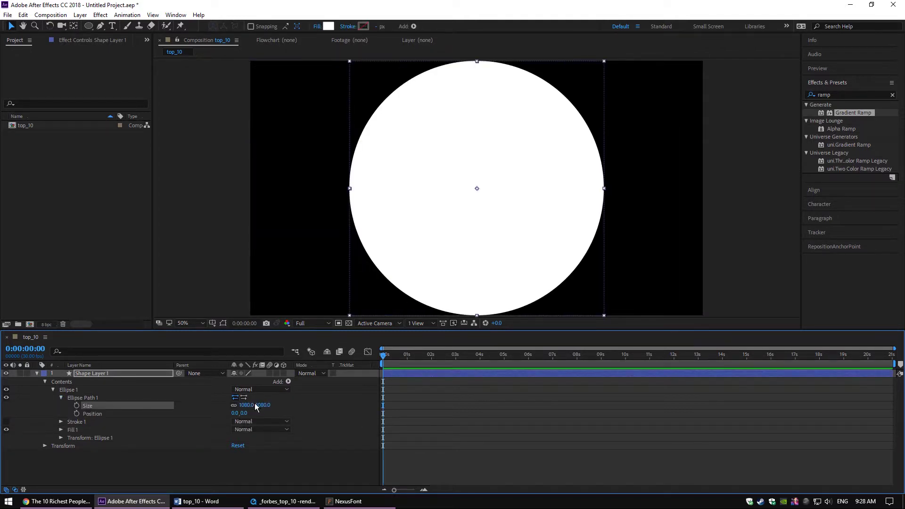
pyautogui.click(246, 405)
pyautogui.write('600')
pyautogui.press('Return')
pyautogui.click(37, 373)
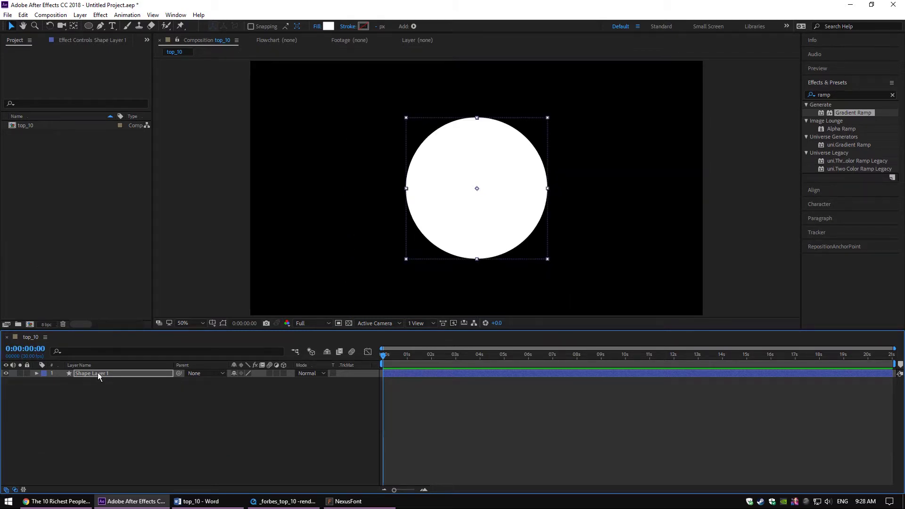
# Rename the circle's shape layer as picture_frame.
pyautogui.press('Return')
pyautogui.write('pict')
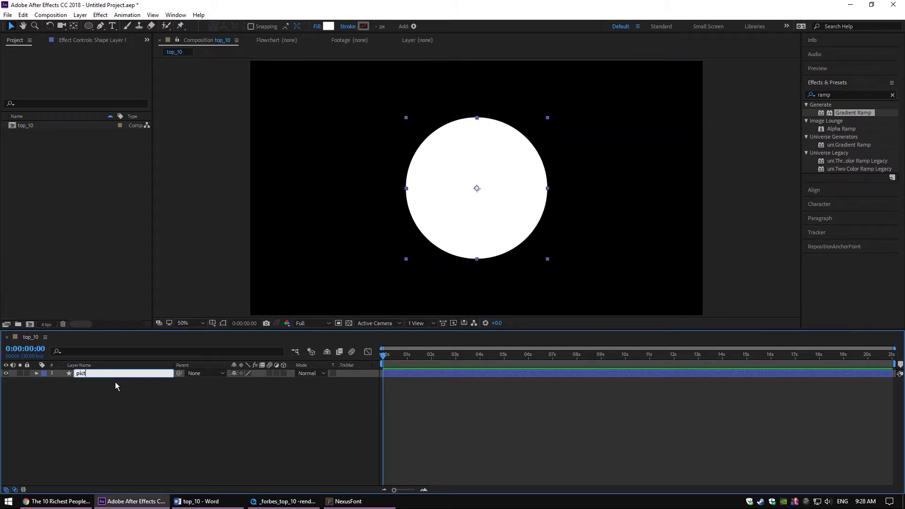
pyautogui.write('ure_frame')
pyautogui.press('Return')
pyautogui.click(112, 402)
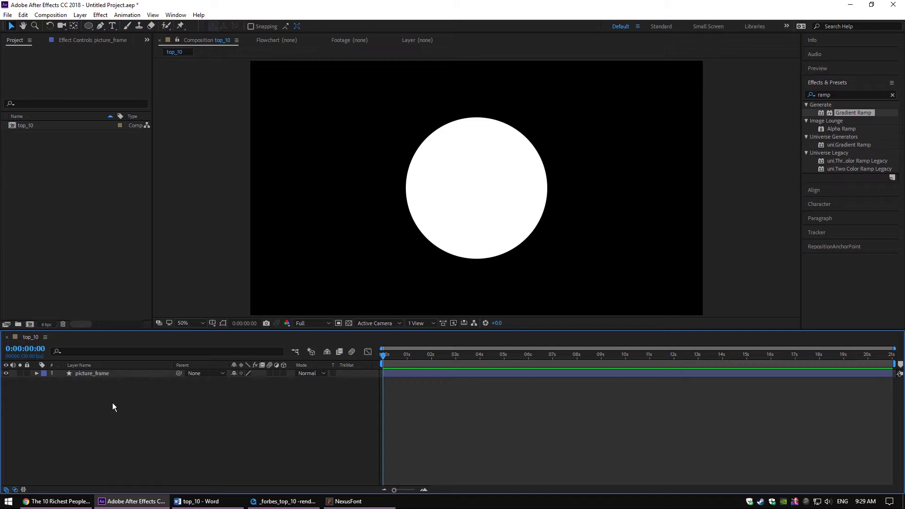
# Import amancio_ortega.png, bill_gates.png and jeff_bezos.png, and add jeff_bezos.png to the composition beneath the picture_frame layer.
pyautogui.doubleClick(77, 177)
pyautogui.moveTo(487, 169); pyautogui.dragTo(313, 78)
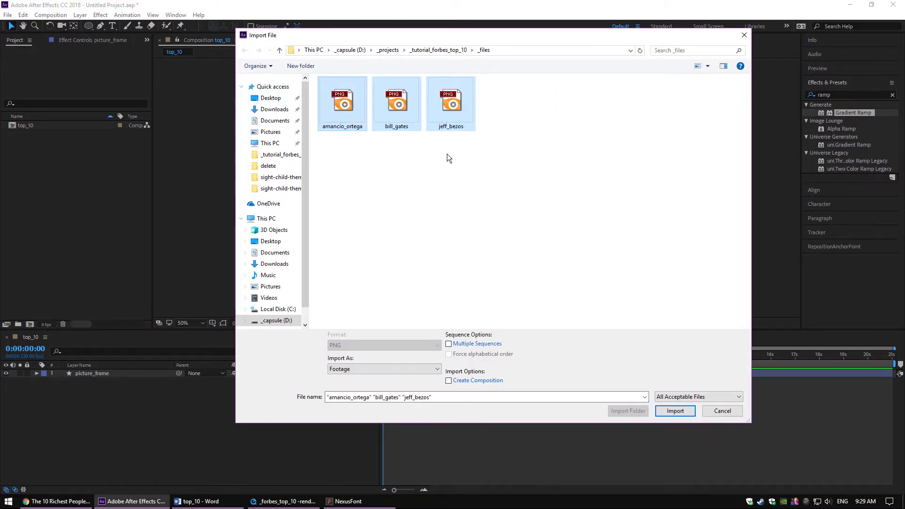
pyautogui.click(675, 416)
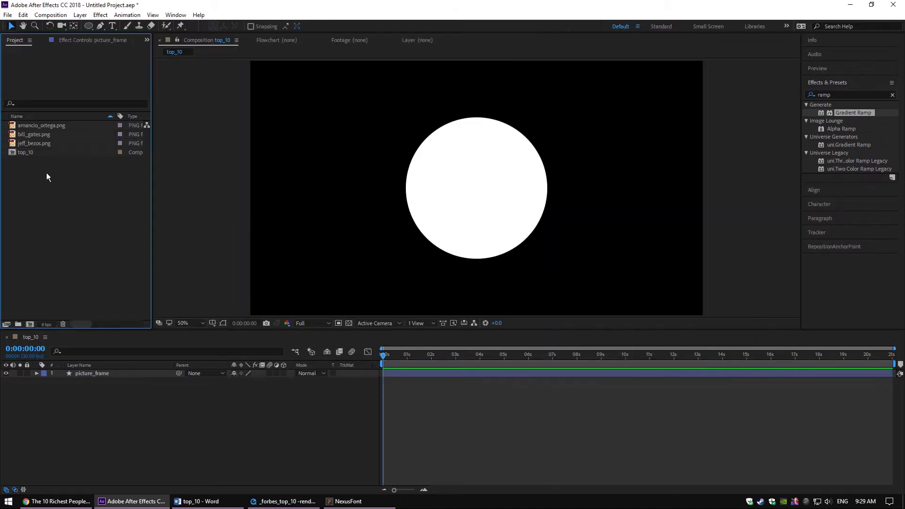
pyautogui.moveTo(33, 142); pyautogui.dragTo(118, 406)
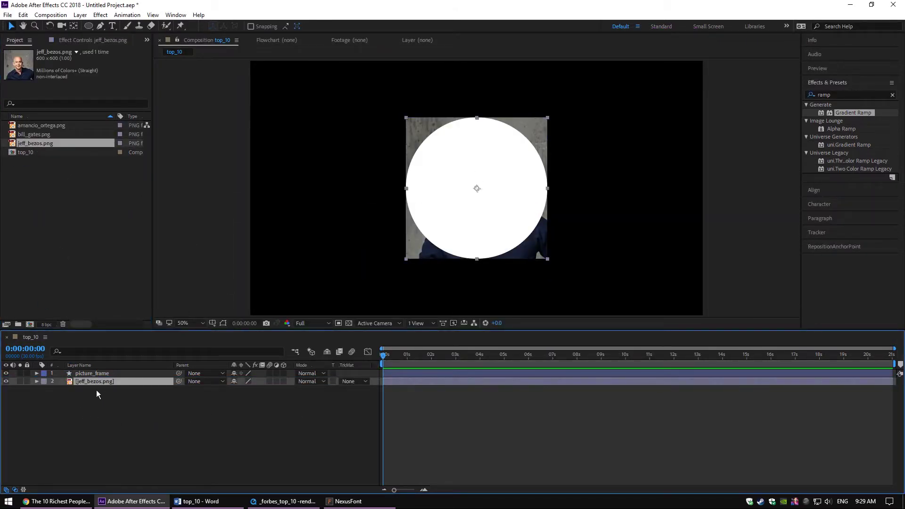
# Set the track matte of the jeff_bezos.png layer to Alpha Matte "picture_frame".
pyautogui.click(98, 372)
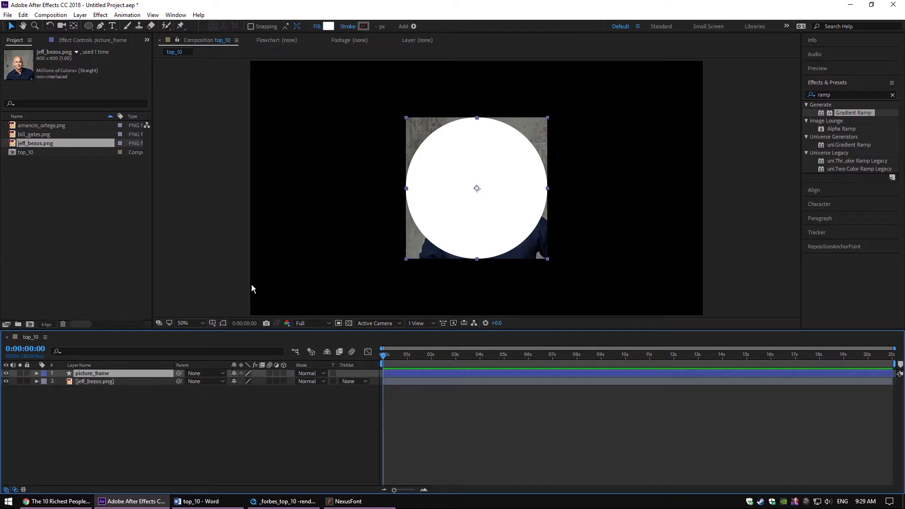
pyautogui.click(95, 382)
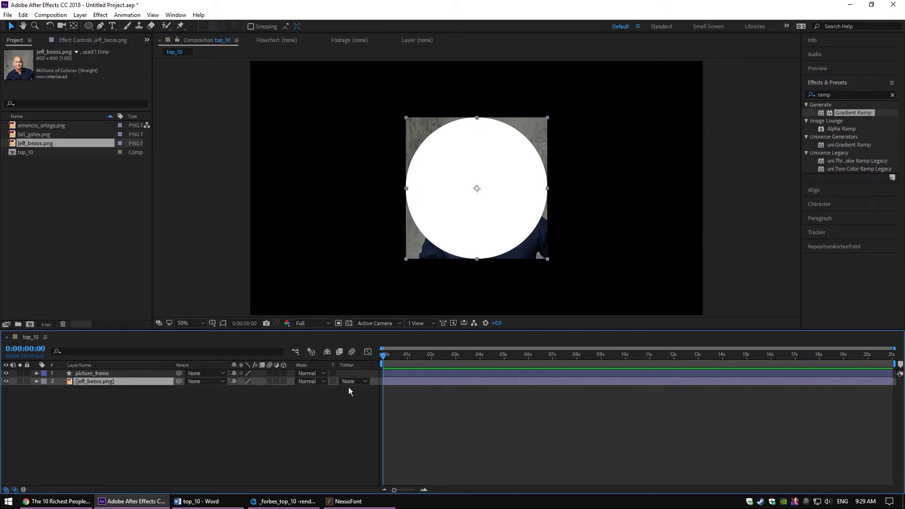
pyautogui.click(15, 489)
pyautogui.click(15, 489)
pyautogui.click(352, 382)
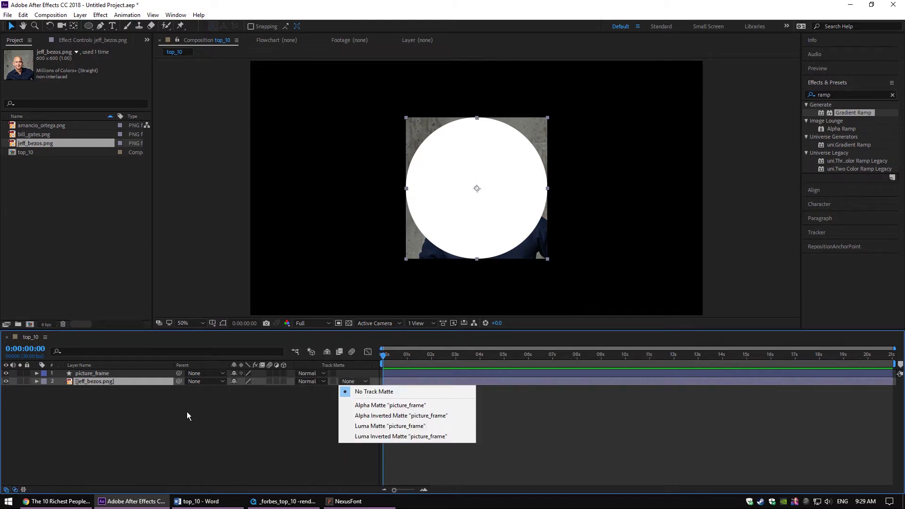
pyautogui.click(431, 409)
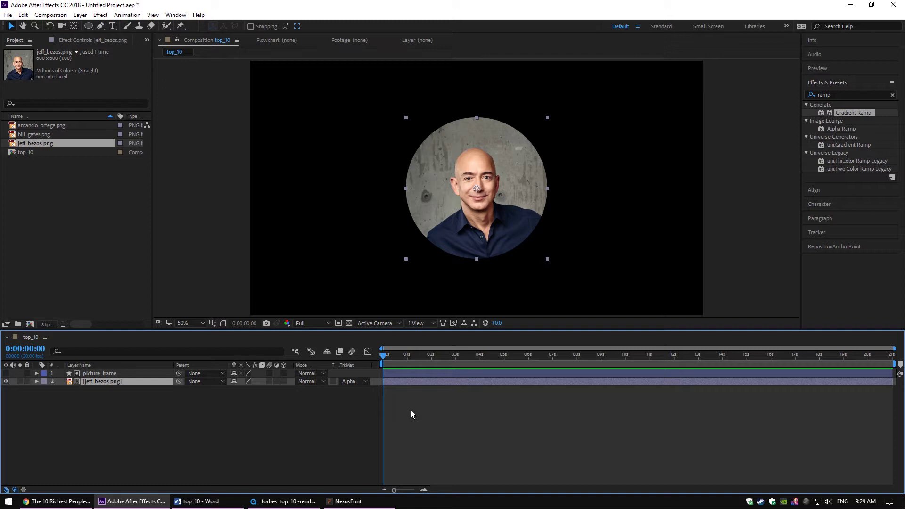
# Set the scale of the jeff_bezos.png layer to 150% and collapse its properties.
pyautogui.click(88, 379)
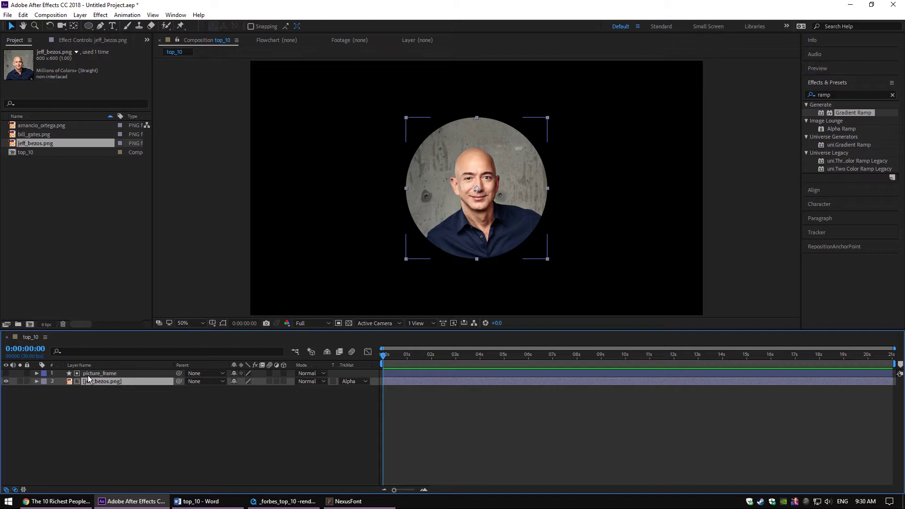
pyautogui.press('s')
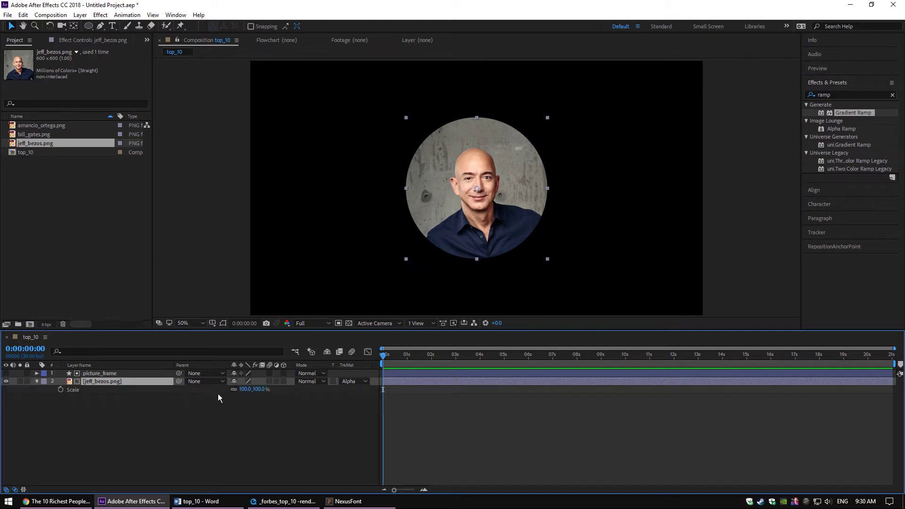
pyautogui.click(255, 390)
pyautogui.write('150')
pyautogui.press('Return')
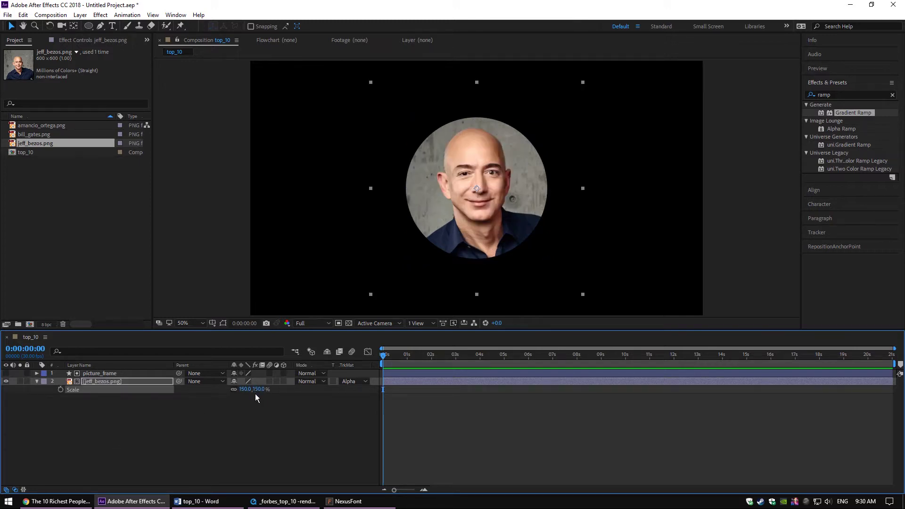
pyautogui.click(37, 382)
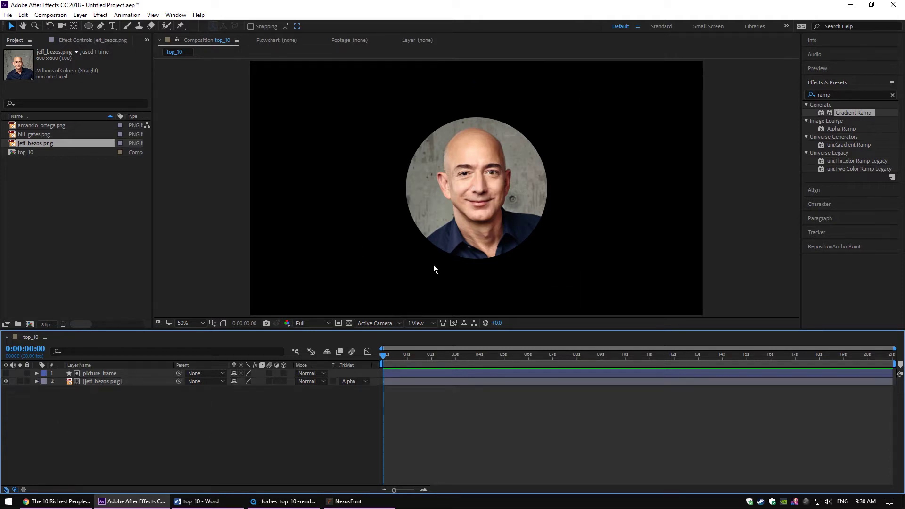
# Check the portrait's look in the Forbes reference video in Chrome and, back in After Effects, duplicate the picture_frame layer.
pyautogui.click(57, 501)
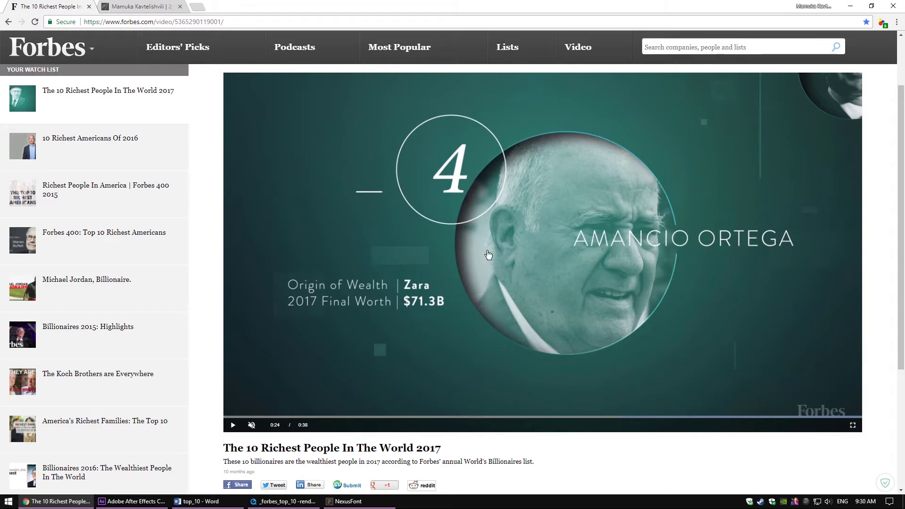
pyautogui.click(134, 501)
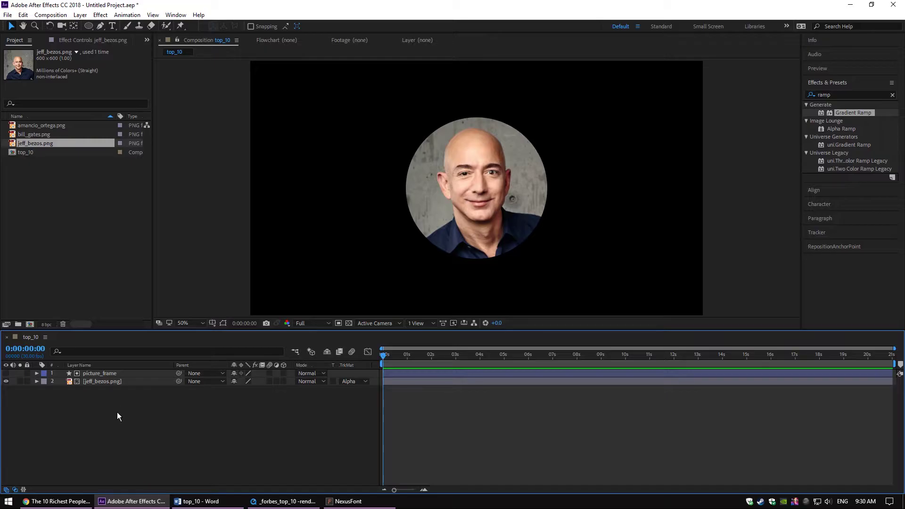
pyautogui.click(91, 377)
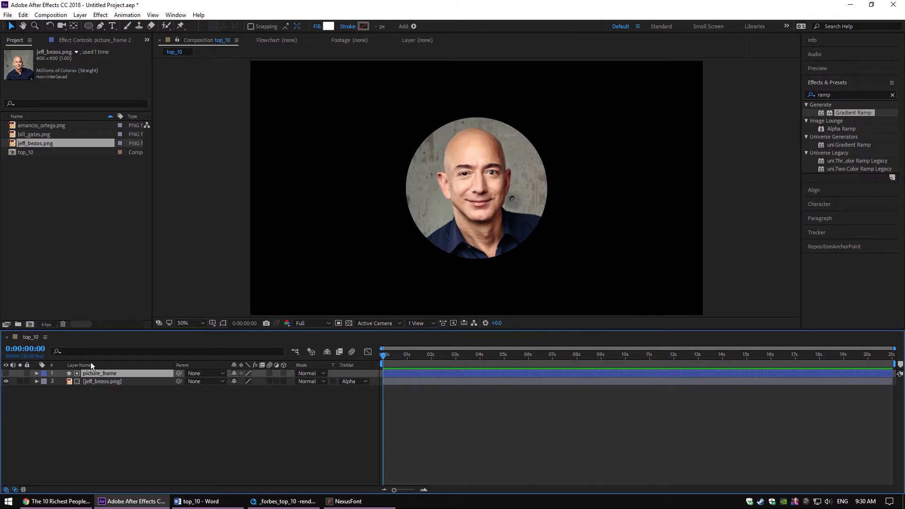
pyautogui.hotkey('ctrl', 'd')
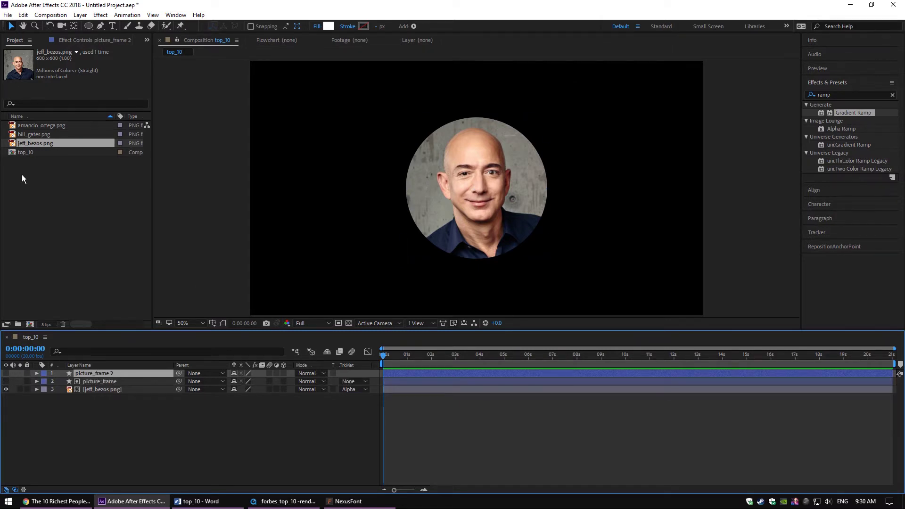
pyautogui.click(23, 14)
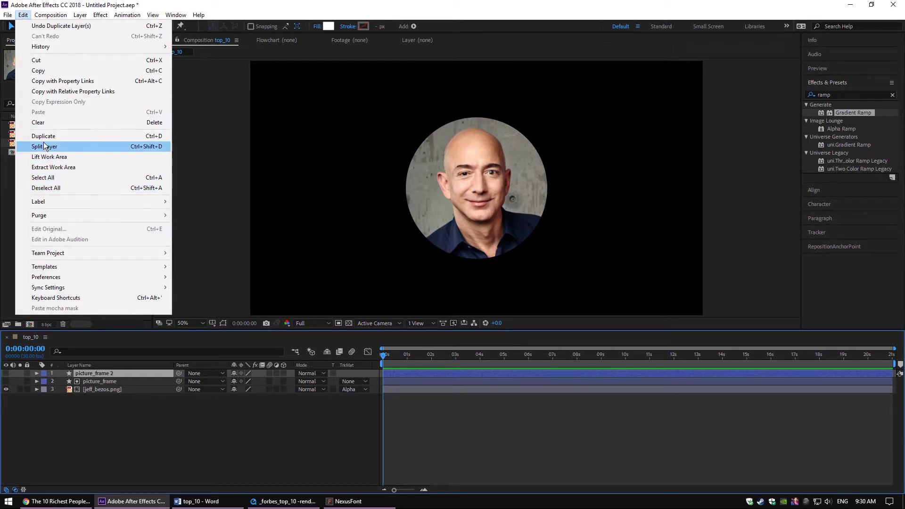
pyautogui.click(126, 406)
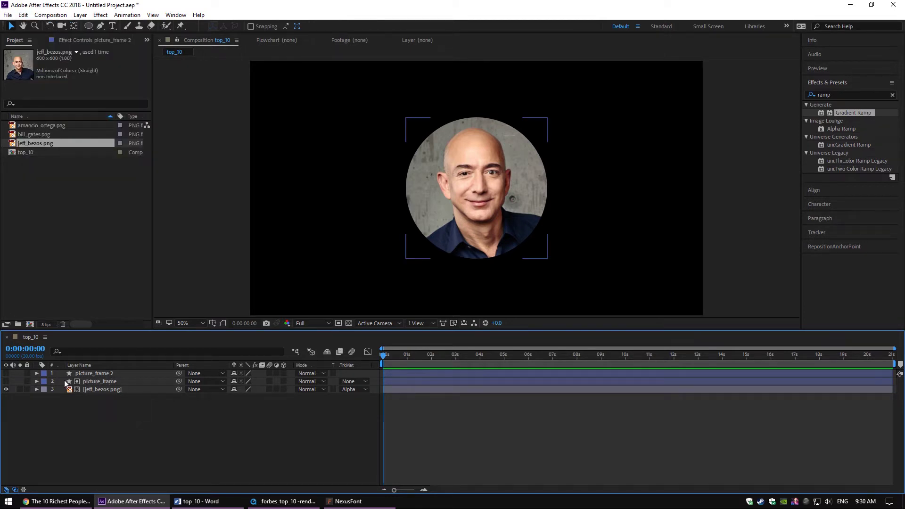
# Make the duplicated frame layer visible and rename it as inner_shadow.
pyautogui.click(6, 373)
pyautogui.hotkey('ctrl', 'Down')
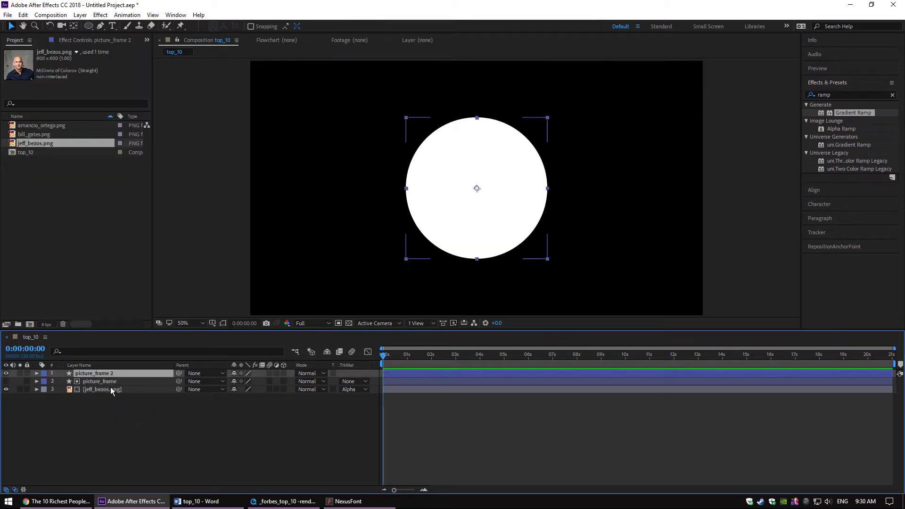
pyautogui.press('Return')
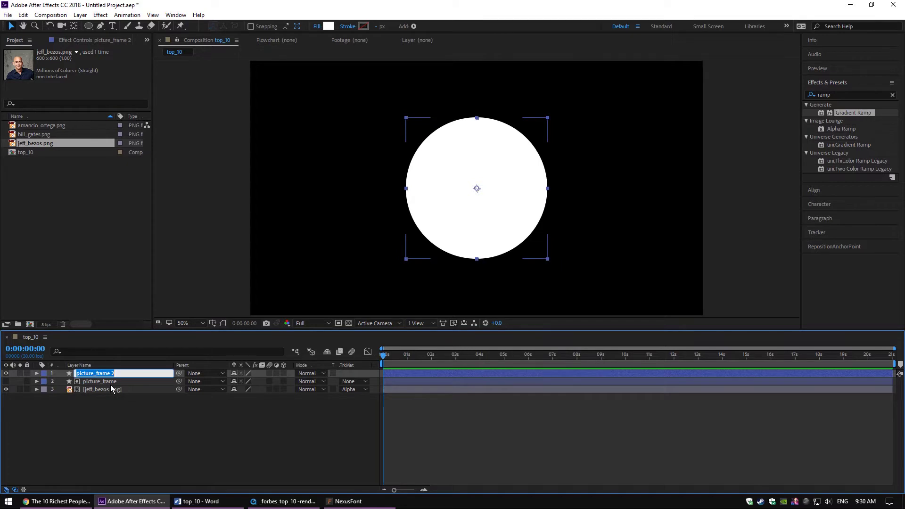
pyautogui.write('inner_shadow')
pyautogui.press('Return')
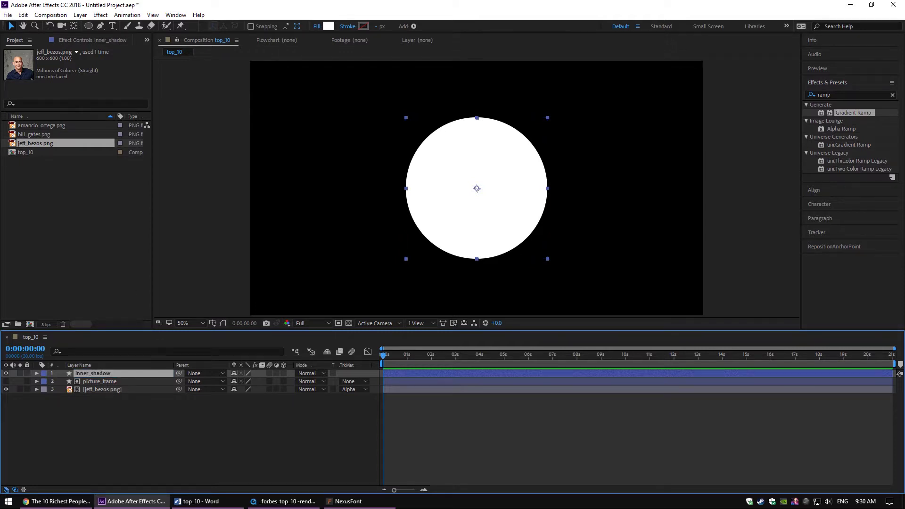
# Apply the Inner Shadow layer style to the inner_shadow layer.
pyautogui.click(81, 15)
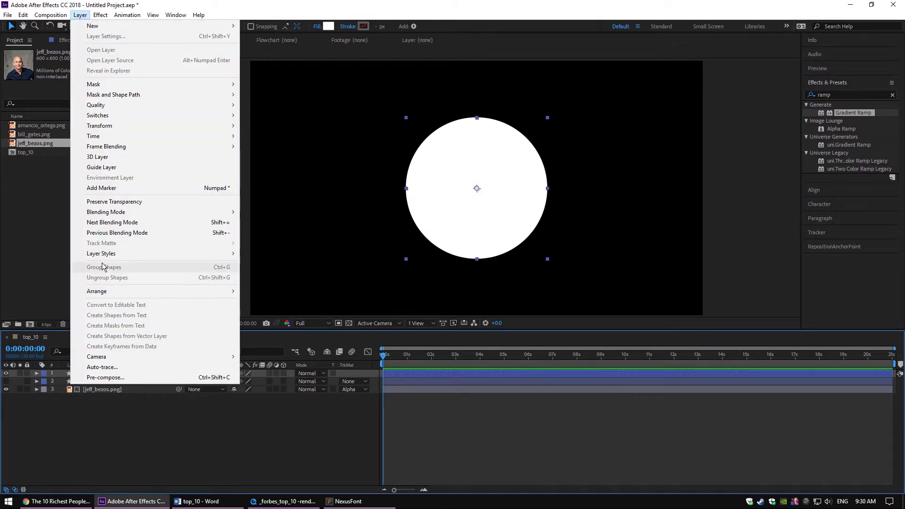
pyautogui.moveTo(201, 255)
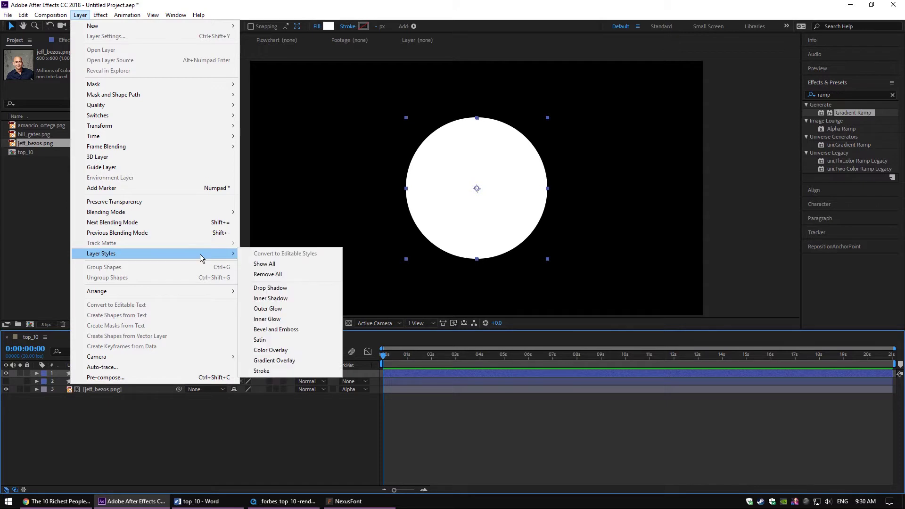
pyautogui.click(267, 303)
pyautogui.press('.')
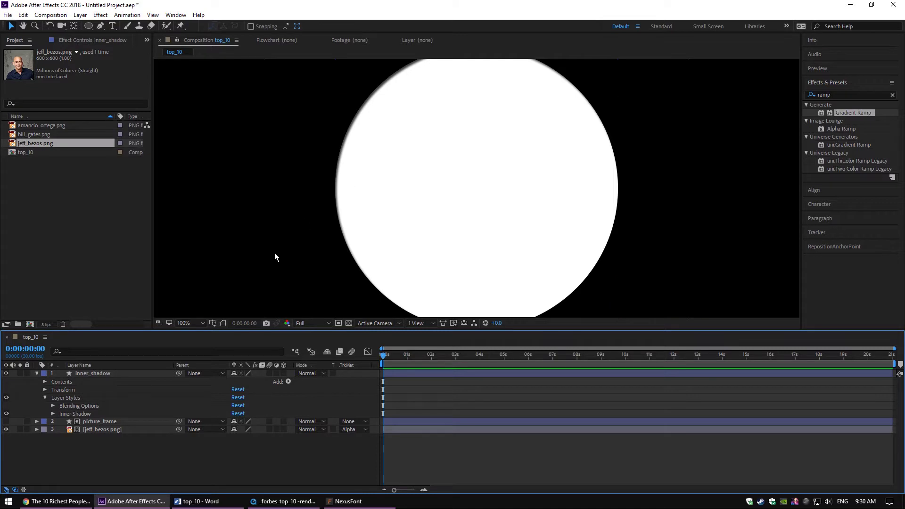
# Set the Inner Shadow style's distance to 35.
pyautogui.click(53, 413)
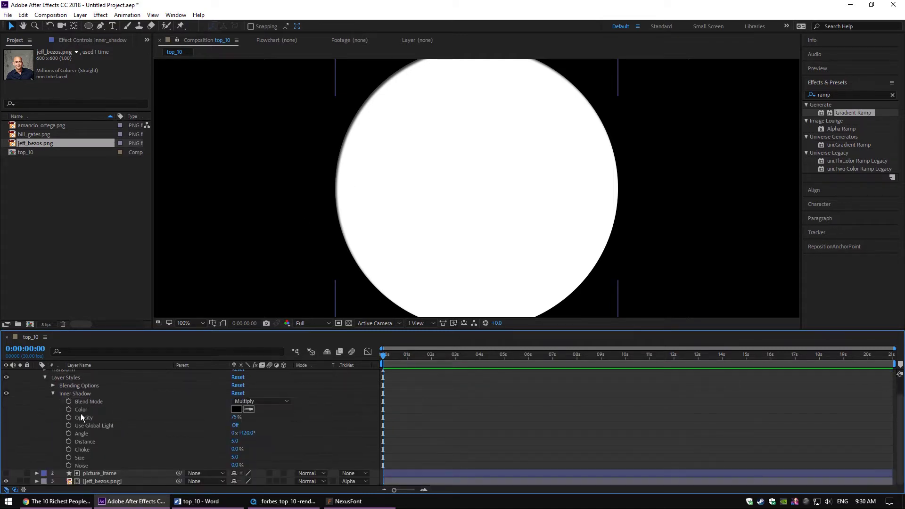
pyautogui.click(106, 442)
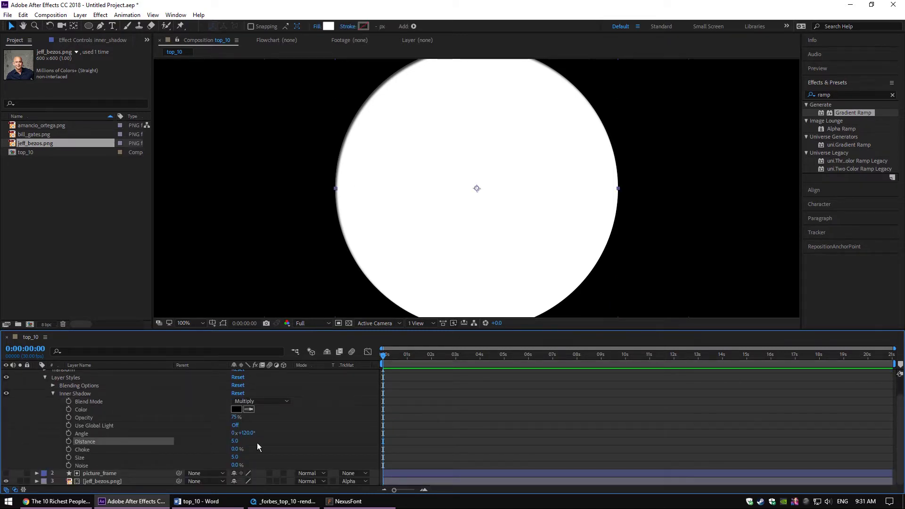
pyautogui.click(234, 441)
pyautogui.write('35')
pyautogui.press('Return')
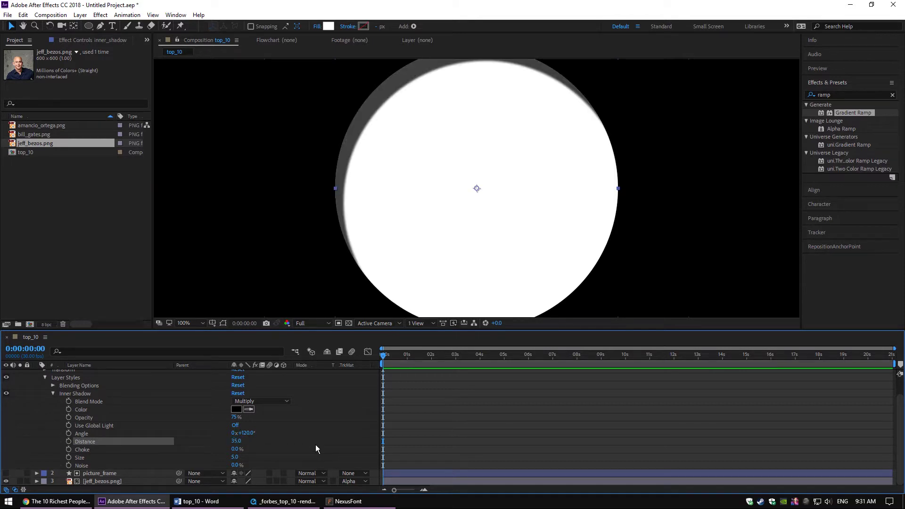
# Set the Inner Shadow style's size to 35 and collapse the layer's properties.
pyautogui.click(86, 457)
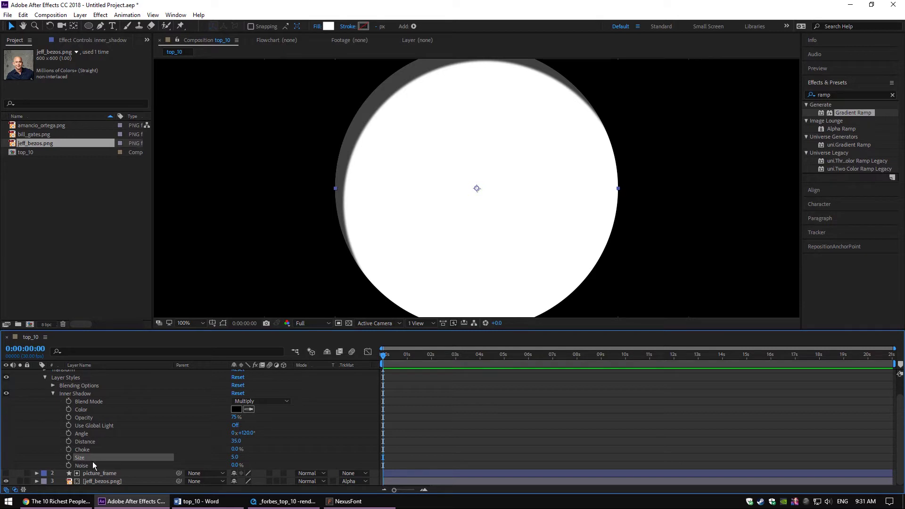
pyautogui.click(235, 458)
pyautogui.write('35')
pyautogui.press('Return')
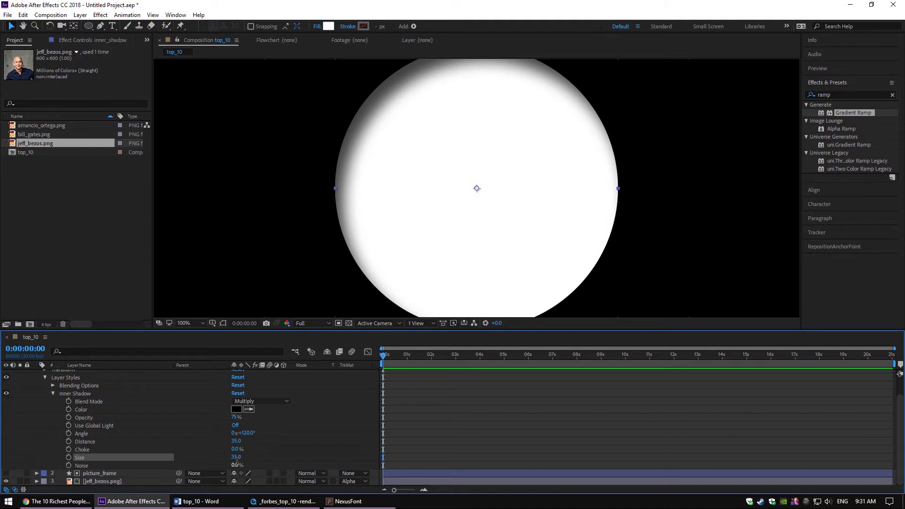
pyautogui.scroll(2, 41, 415)
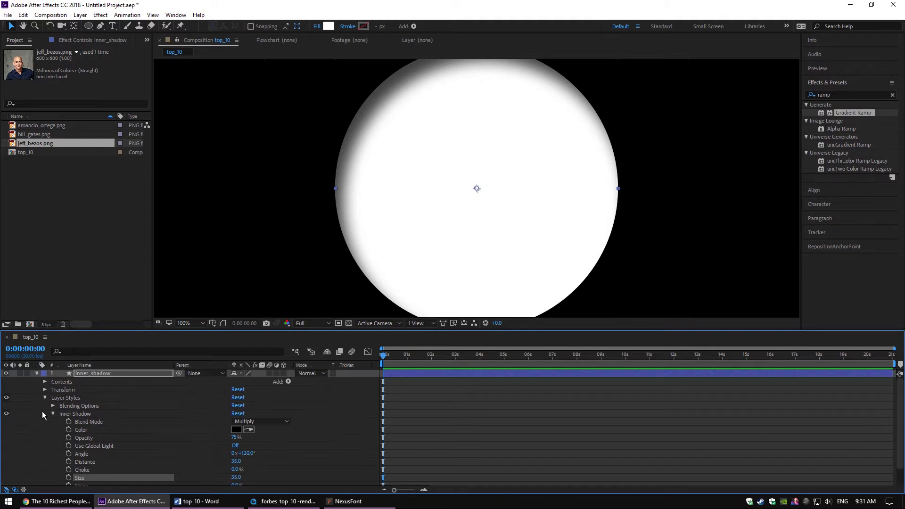
pyautogui.click(38, 373)
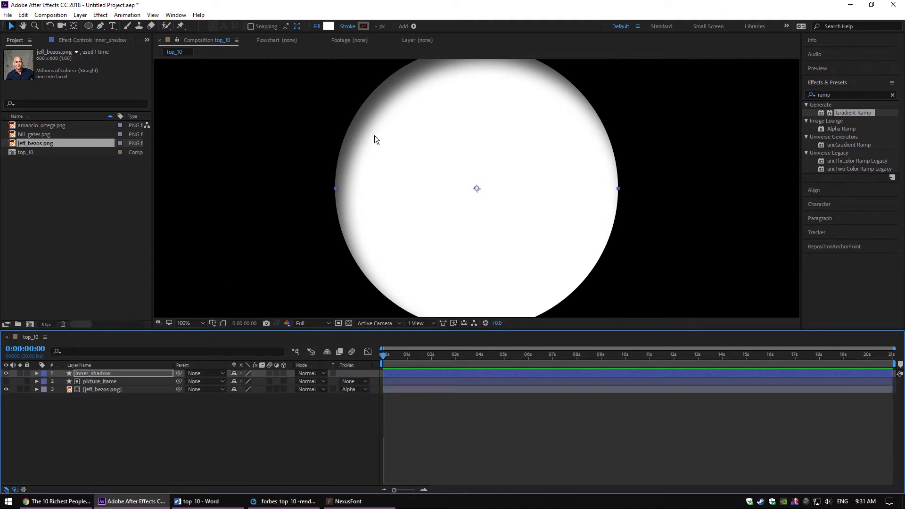
# Set the inner_shadow layer's blending mode to Multiply and switch its visibility off and on to compare the portrait.
pyautogui.moveTo(375, 135); pyautogui.dragTo(370, 140)
pyautogui.press('v')
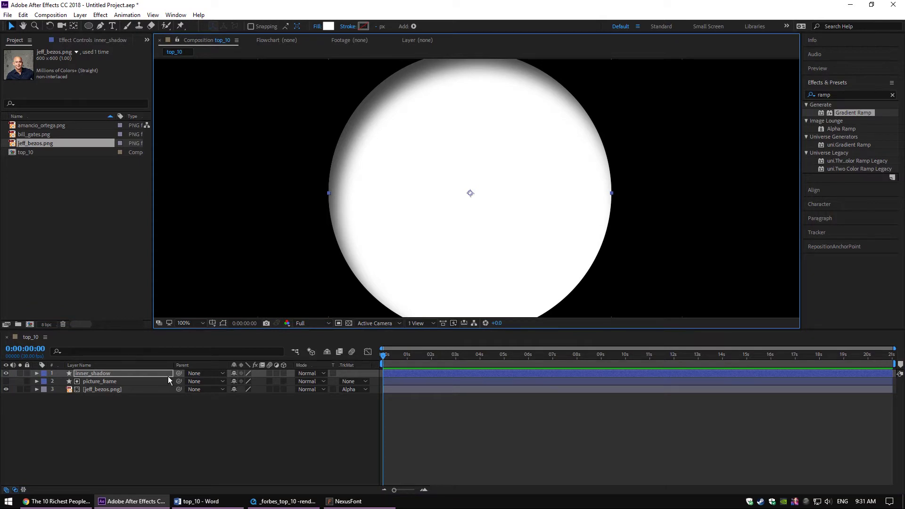
pyautogui.press(',')
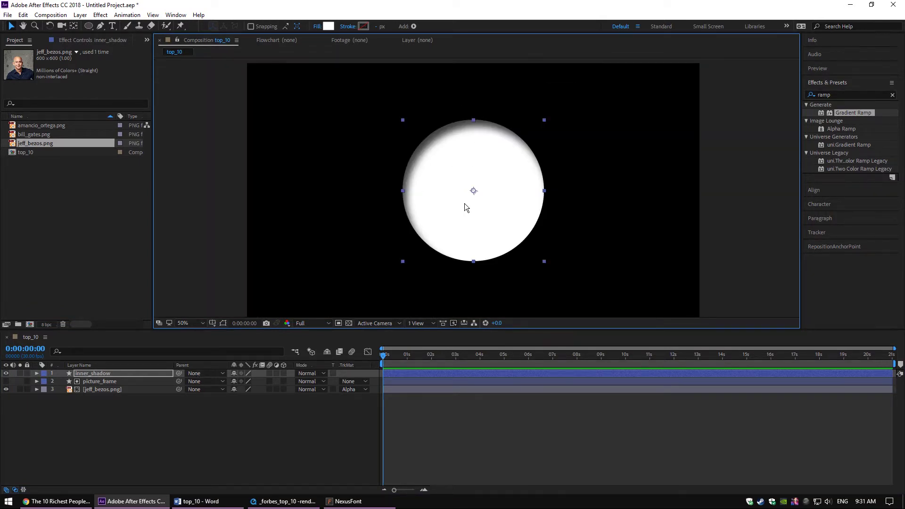
pyautogui.click(307, 373)
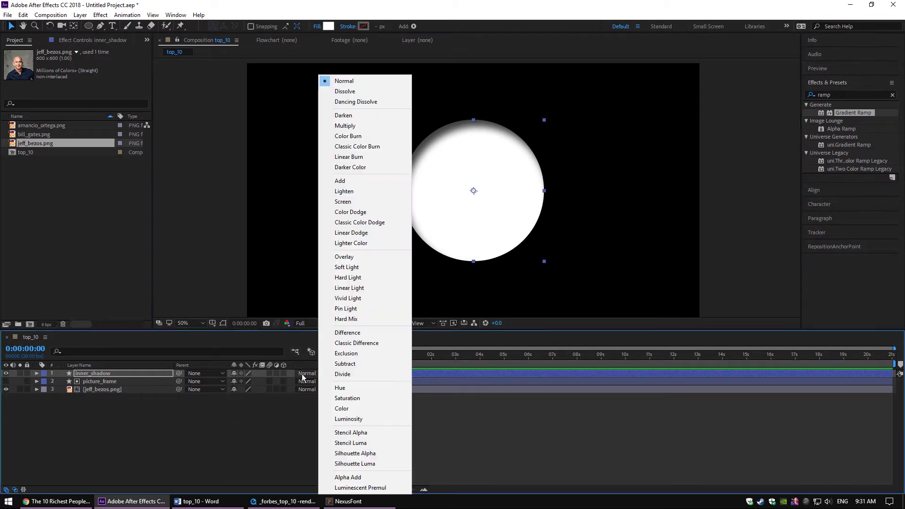
pyautogui.click(349, 126)
pyautogui.scroll(2, 452, 177)
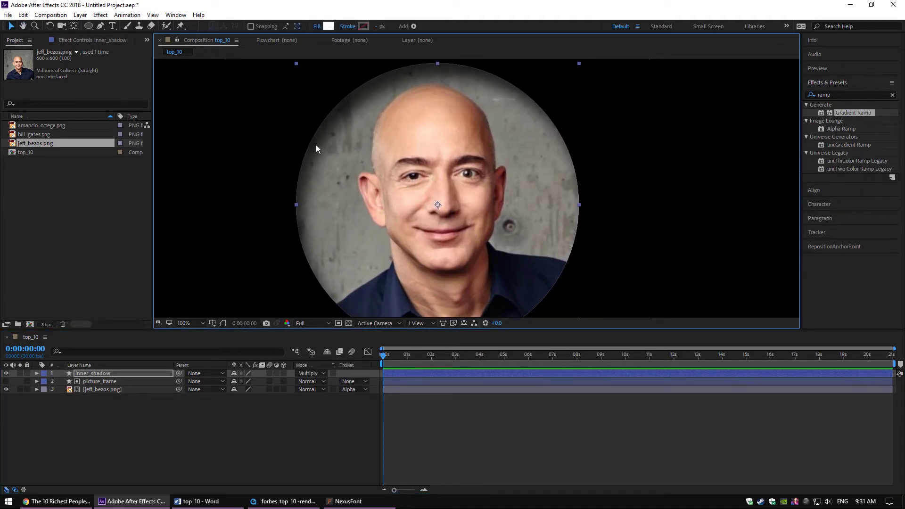
pyautogui.click(7, 375)
pyautogui.click(6, 375)
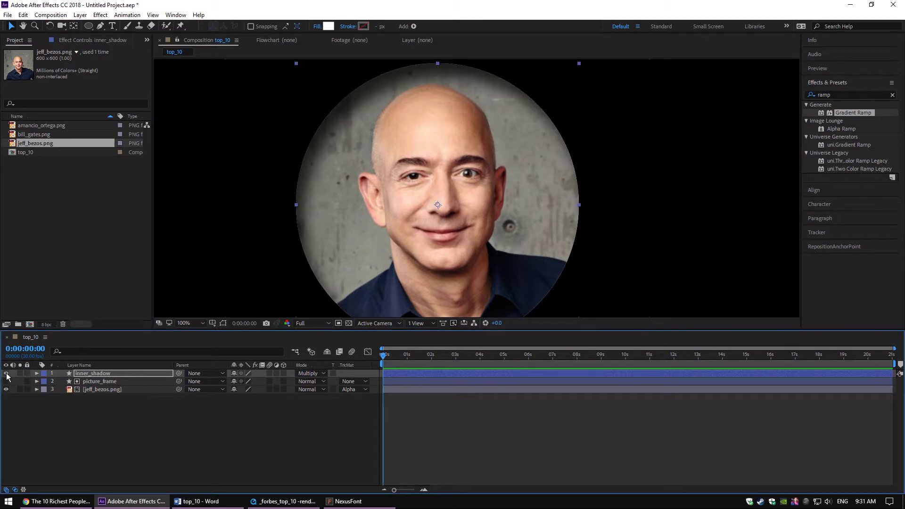
# Toggle the inner_shadow layer's visibility to compare the portrait with and without the shadow, viewing the whole frame.
pyautogui.click(6, 374)
pyautogui.click(6, 375)
pyautogui.moveTo(338, 273); pyautogui.dragTo(339, 251)
pyautogui.press('v')
pyautogui.press(',')
pyautogui.press(',')
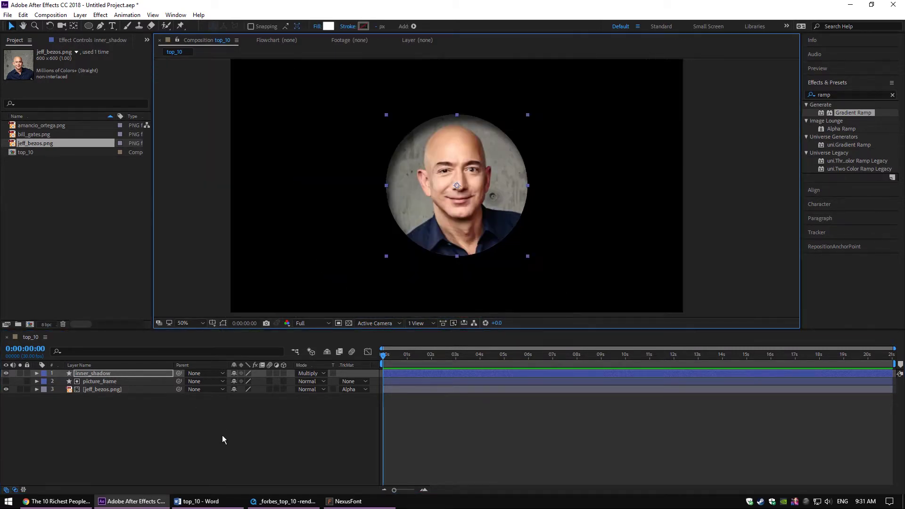
# Examine the background and portrait look in the Forbes video in the browser and in the _forbes_top_10 render in the media player.
pyautogui.click(222, 434)
pyautogui.click(270, 501)
pyautogui.click(270, 501)
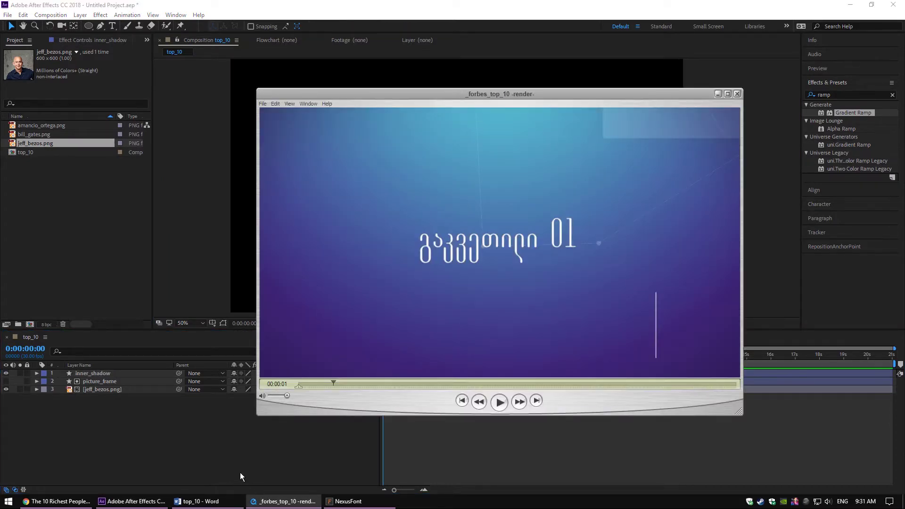
pyautogui.click(59, 501)
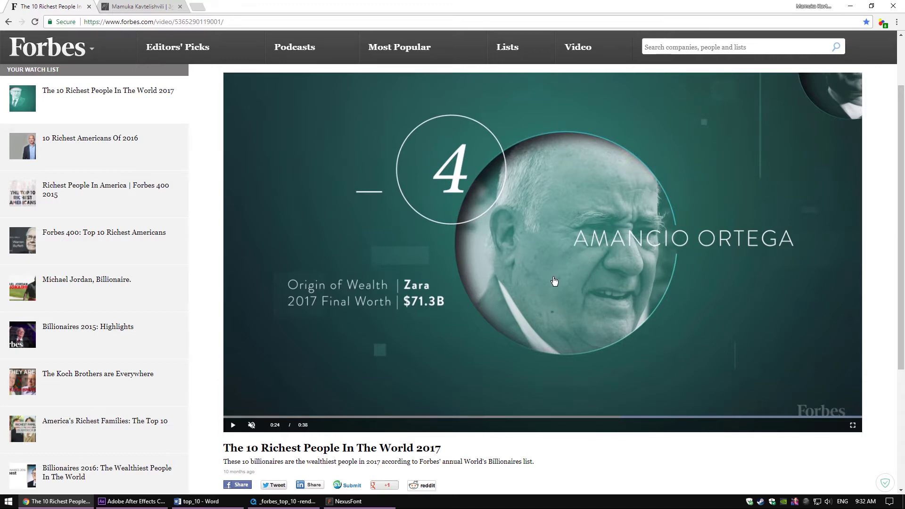
pyautogui.click(134, 501)
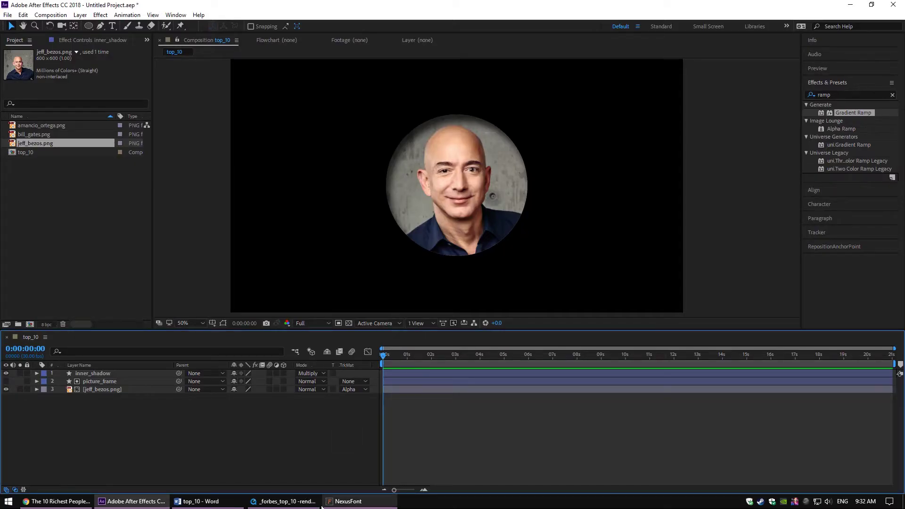
pyautogui.click(283, 501)
pyautogui.moveTo(338, 383); pyautogui.dragTo(499, 381)
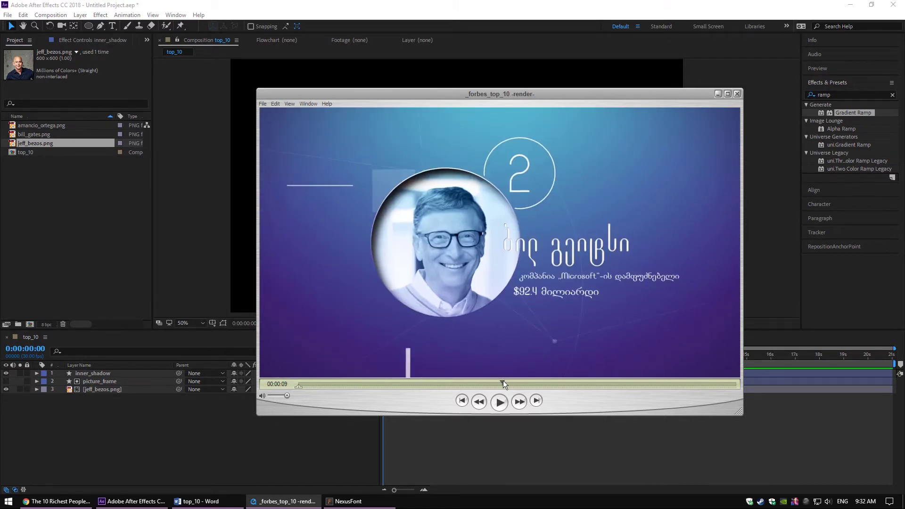
# Back in After Effects, create a 1920 x 1080 black solid named bg and place it below all other layers.
pyautogui.click(190, 445)
pyautogui.rightClick(146, 424)
pyautogui.moveTo(174, 324)
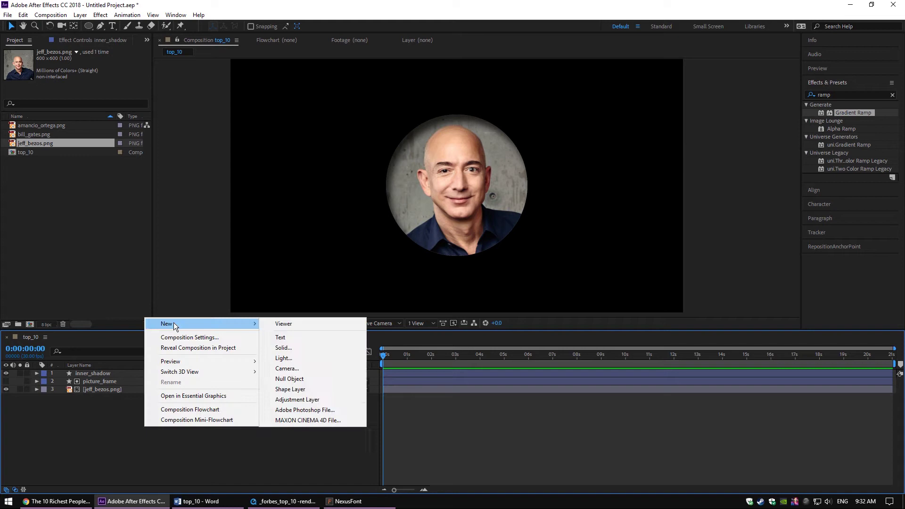
pyautogui.click(284, 348)
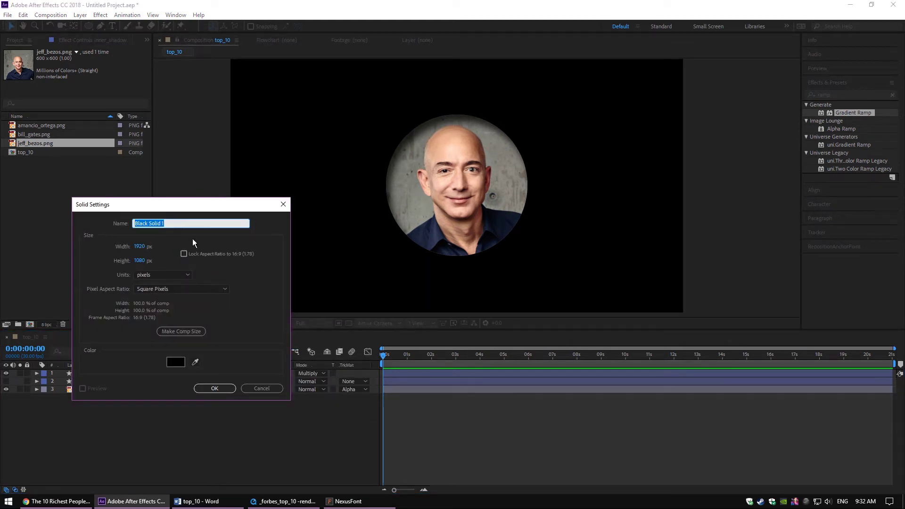
pyautogui.write('bg')
pyautogui.click(210, 387)
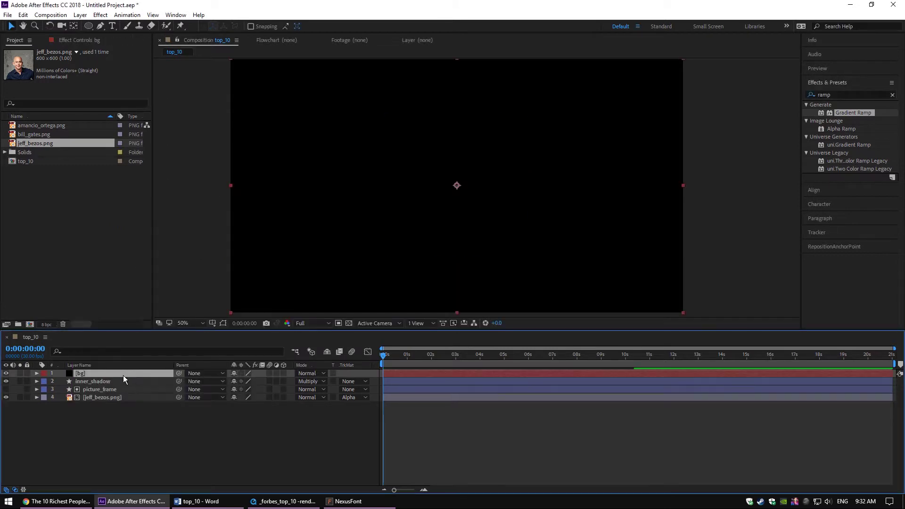
pyautogui.moveTo(123, 374); pyautogui.dragTo(133, 420)
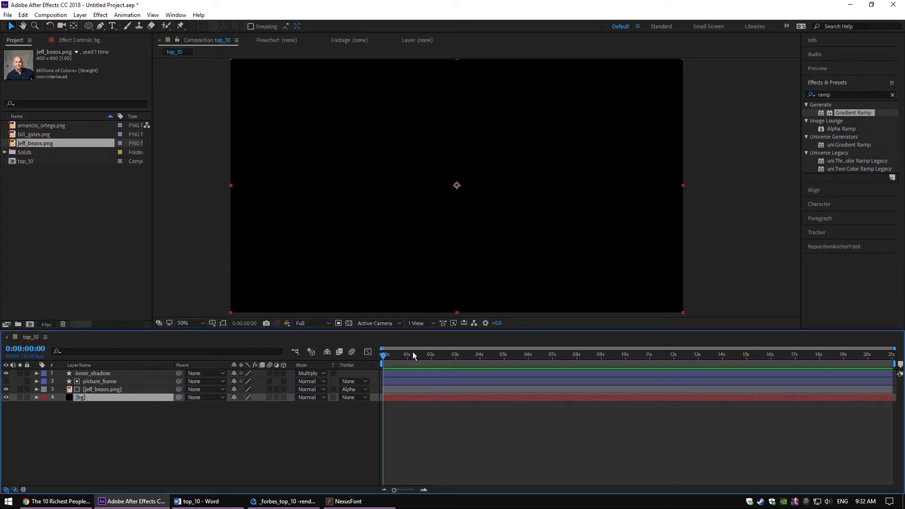
# Find the Gradient Ramp effect by searching for "ramp" and apply it to the bg layer.
pyautogui.click(836, 96)
pyautogui.write('ramp')
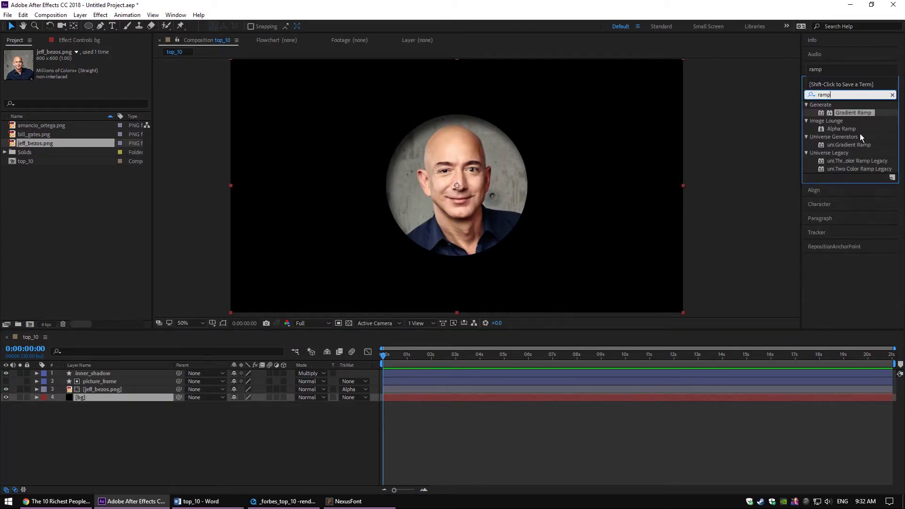
pyautogui.moveTo(854, 113); pyautogui.dragTo(121, 397)
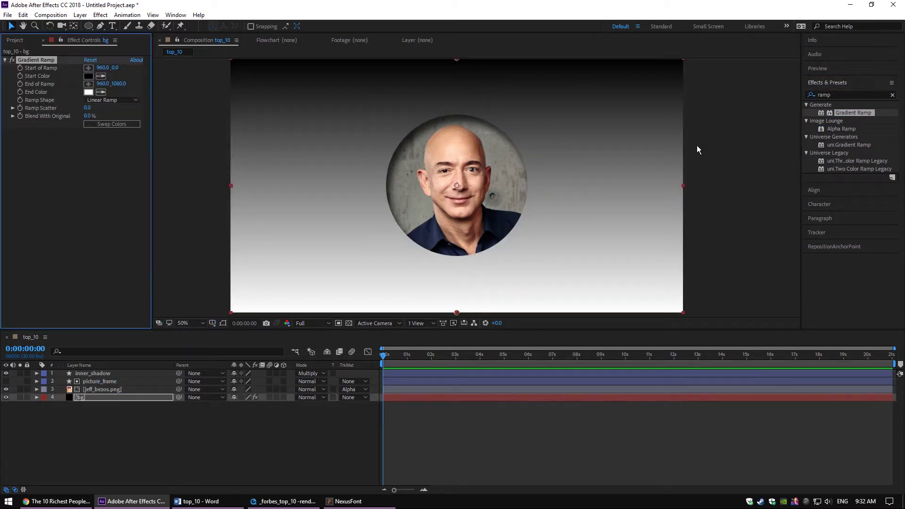
# Set the bg layer's Gradient Ramp start color to 57C0C4 and its end color to 3B2667.
pyautogui.scroll(-2, 513, 91)
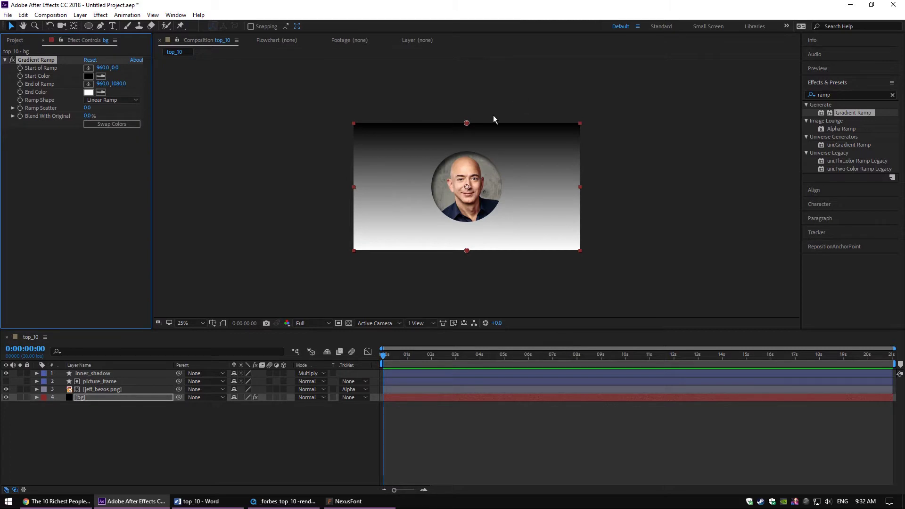
pyautogui.click(466, 124)
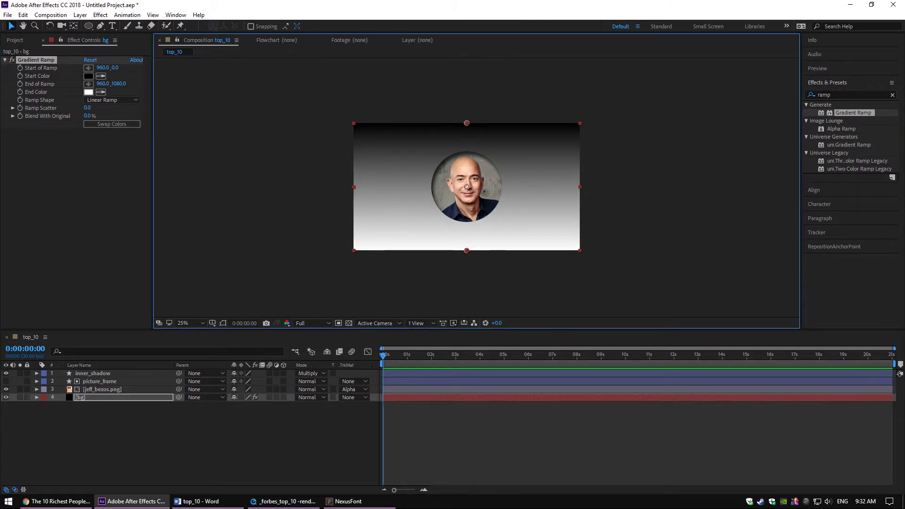
pyautogui.click(88, 76)
pyautogui.write('57C0C4')
pyautogui.click(392, 265)
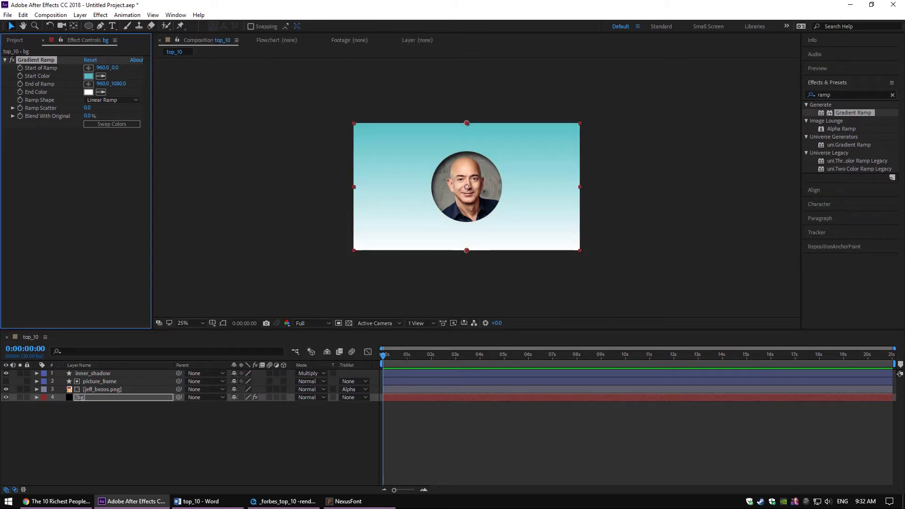
pyautogui.click(88, 91)
pyautogui.write('3B2667')
pyautogui.click(394, 268)
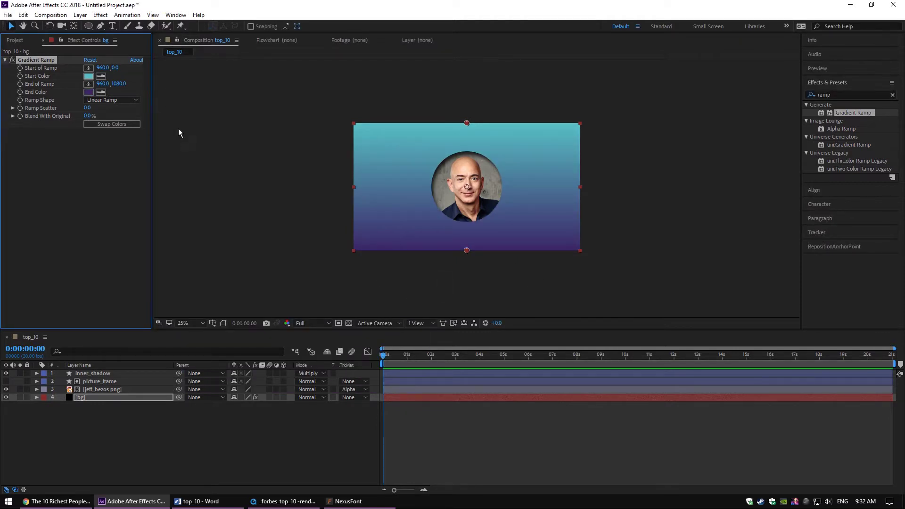
# Change the Gradient Ramp's shape on the bg layer to Radial Ramp.
pyautogui.press('.')
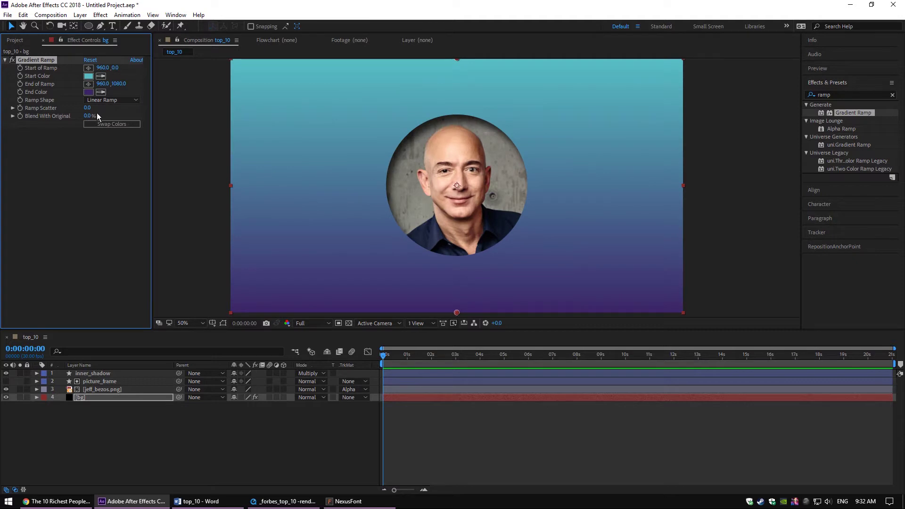
pyautogui.click(106, 100)
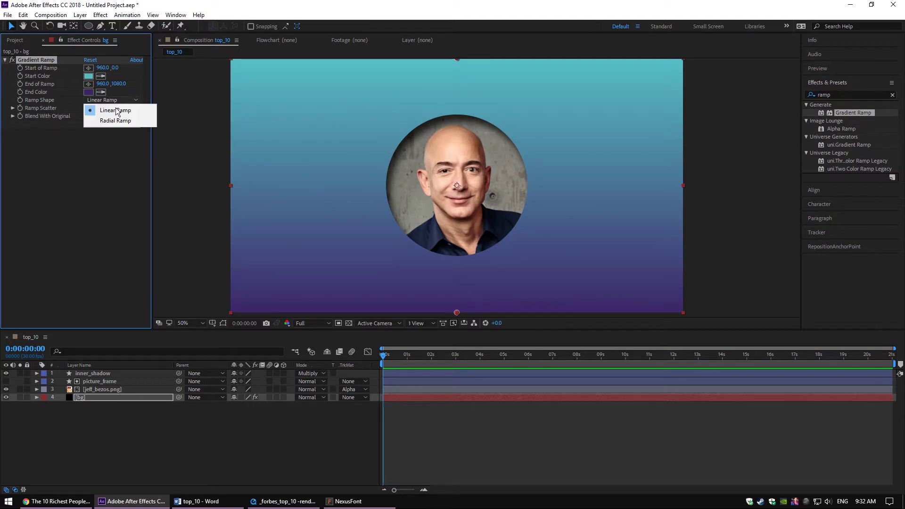
pyautogui.click(117, 121)
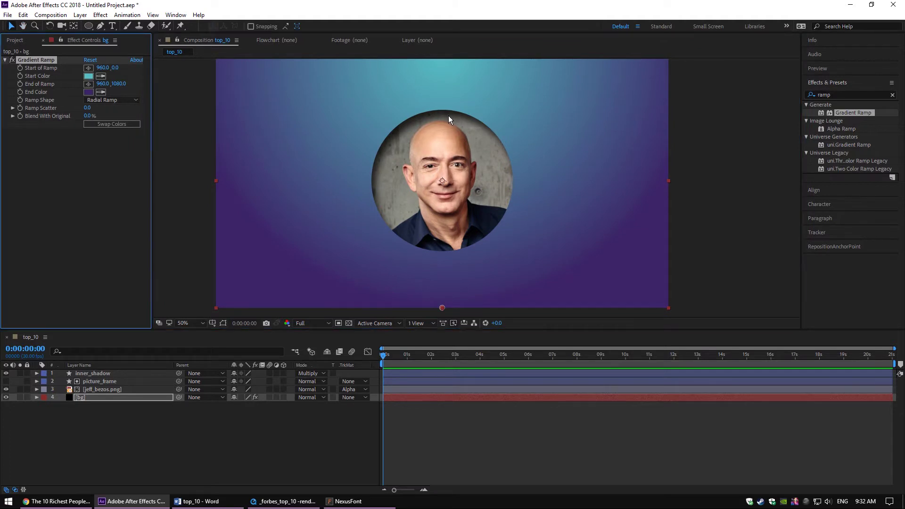
# Reposition the radial ramp so it starts at about 698, -328 above the frame and ends at about 1108, 1132 below it.
pyautogui.press(',')
pyautogui.moveTo(459, 121); pyautogui.dragTo(422, 112)
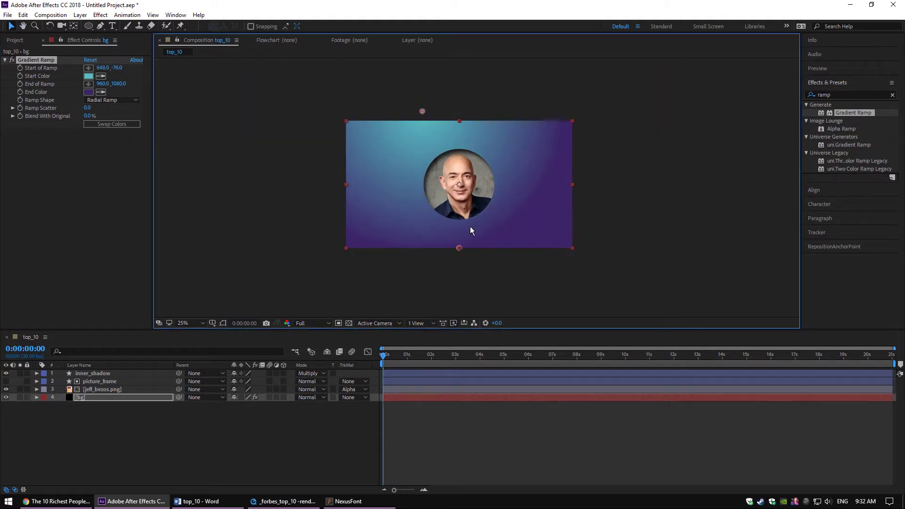
pyautogui.moveTo(458, 247); pyautogui.dragTo(462, 249)
pyautogui.moveTo(422, 111); pyautogui.dragTo(434, 96)
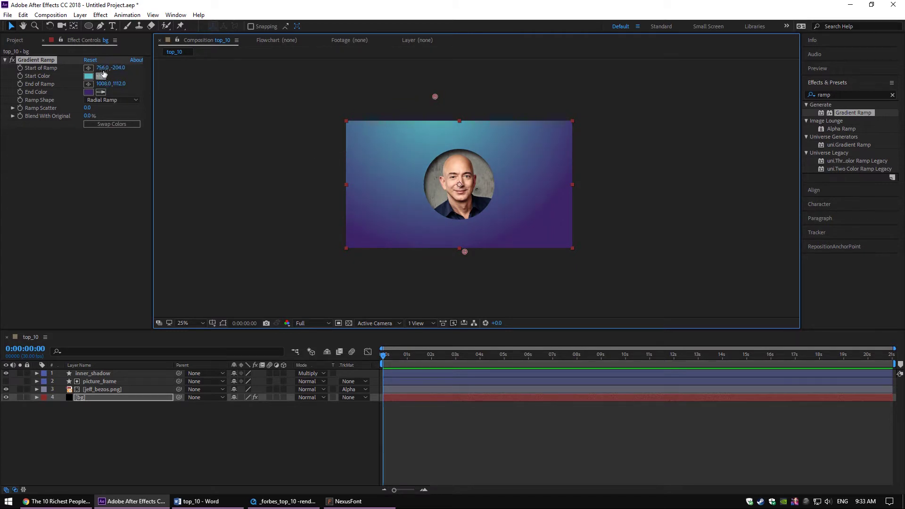
pyautogui.moveTo(100, 67)
pyautogui.mouseDown()
pyautogui.moveTo(109, 69)
pyautogui.moveTo(103, 76)
pyautogui.mouseUp()
pyautogui.moveTo(436, 97)
pyautogui.mouseDown()
pyautogui.moveTo(428, 81)
pyautogui.moveTo(429, 90)
pyautogui.mouseUp()
pyautogui.moveTo(464, 252)
pyautogui.mouseDown()
pyautogui.moveTo(468, 245)
pyautogui.moveTo(476, 255)
pyautogui.mouseUp()
pyautogui.moveTo(427, 88); pyautogui.dragTo(428, 82)
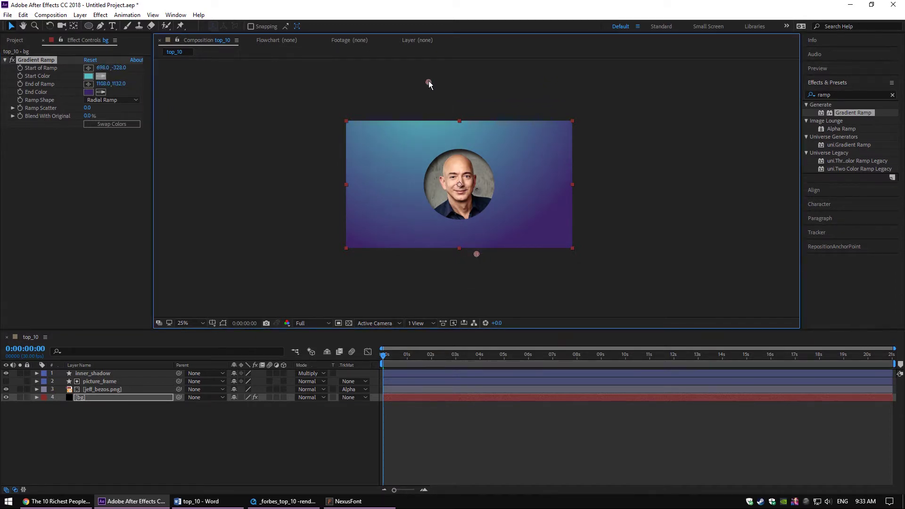
pyautogui.scroll(2, 438, 209)
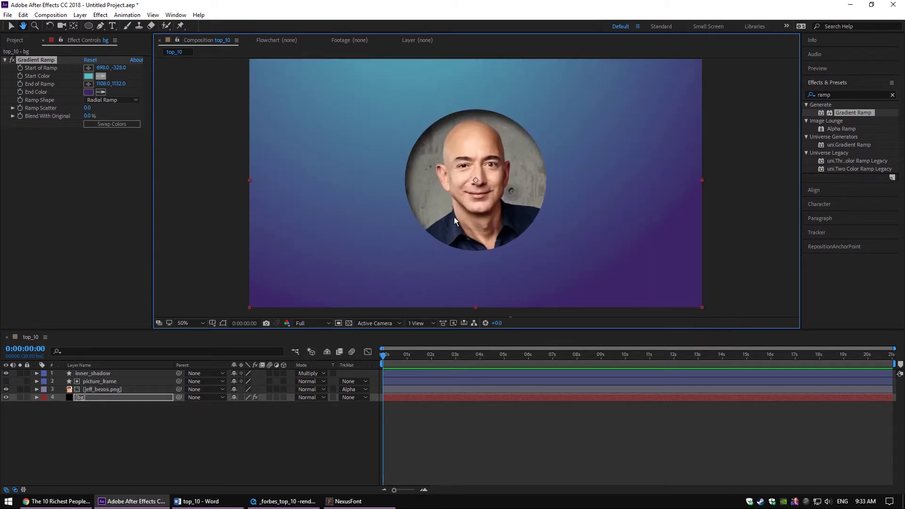
pyautogui.click(98, 422)
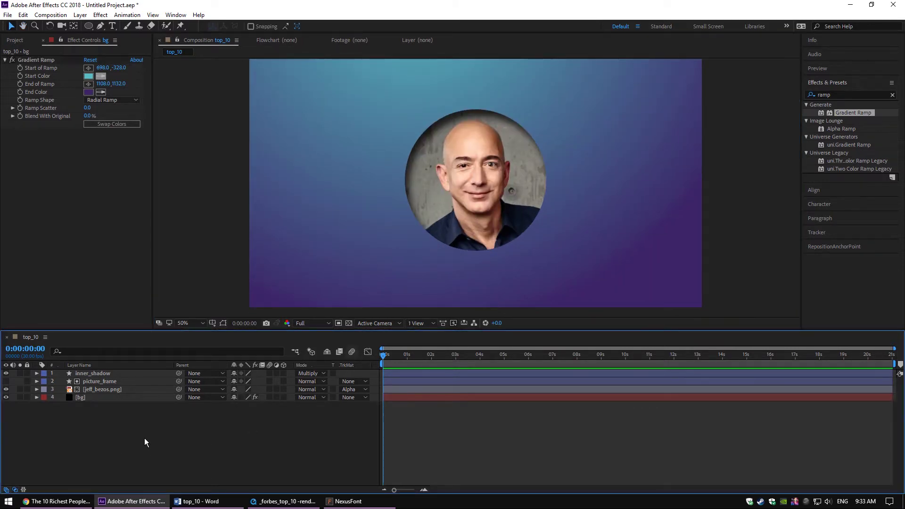
pyautogui.moveTo(402, 126); pyautogui.dragTo(388, 131)
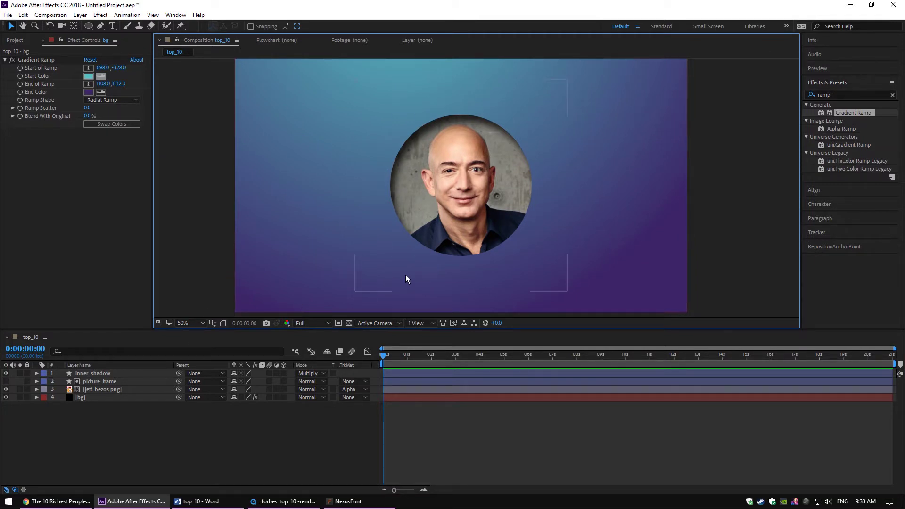
# Duplicate the picture_frame layer, make the copy visible and rename it color_overlay.
pyautogui.click(95, 383)
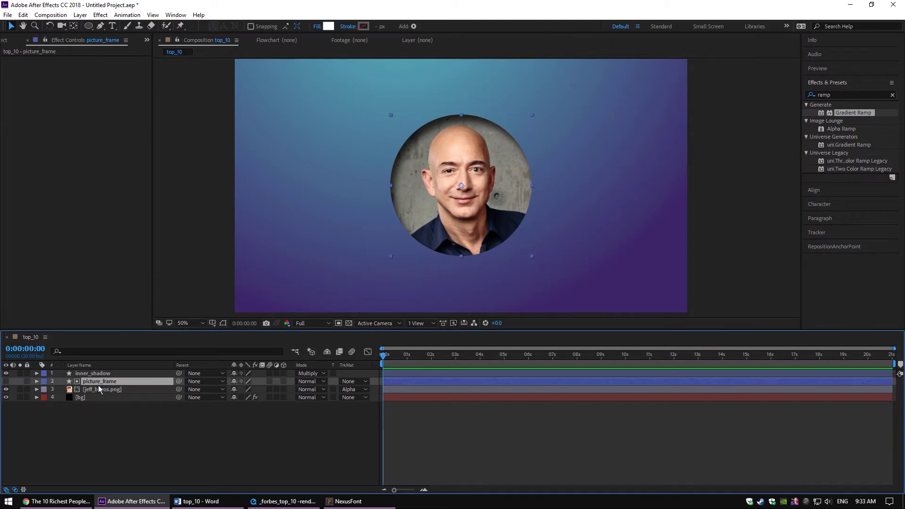
pyautogui.hotkey('ctrl', 'd')
pyautogui.click(8, 382)
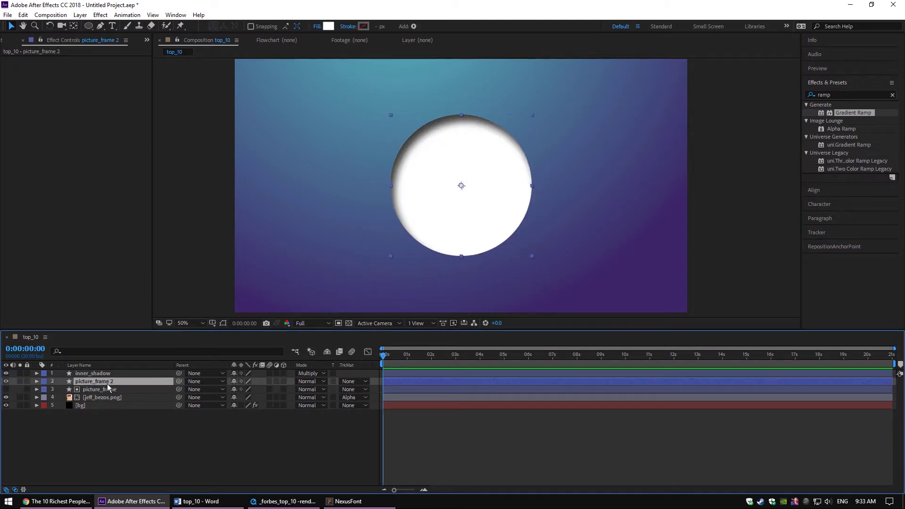
pyautogui.press('Return')
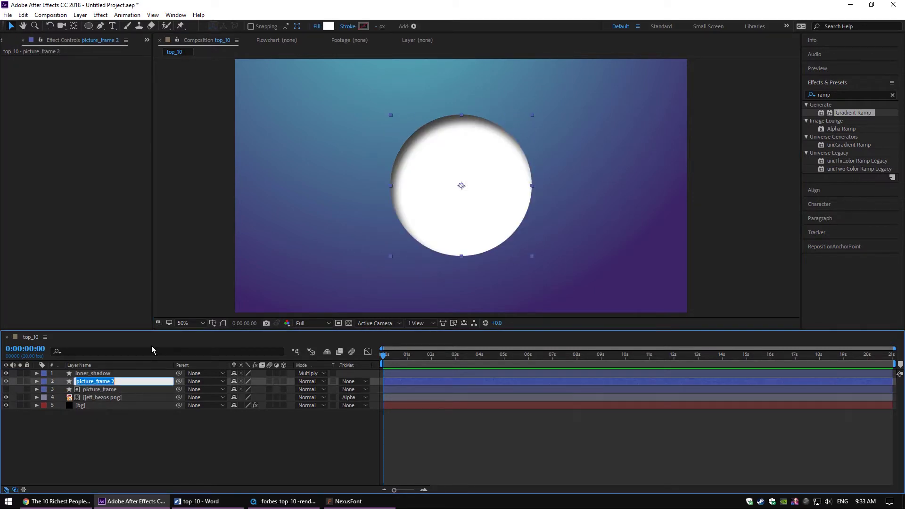
pyautogui.write('color_overlay')
pyautogui.press('Return')
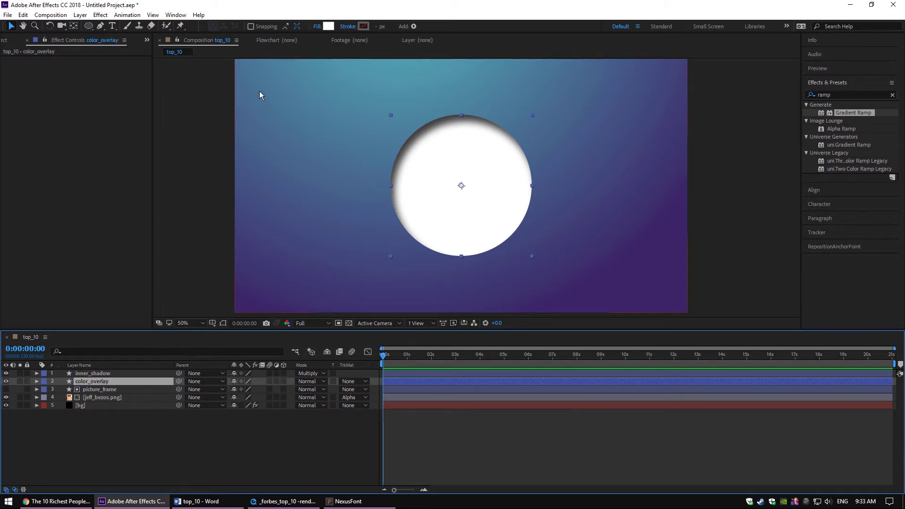
# Change the color_overlay shape's fill type to Linear Gradient.
pyautogui.click(316, 27)
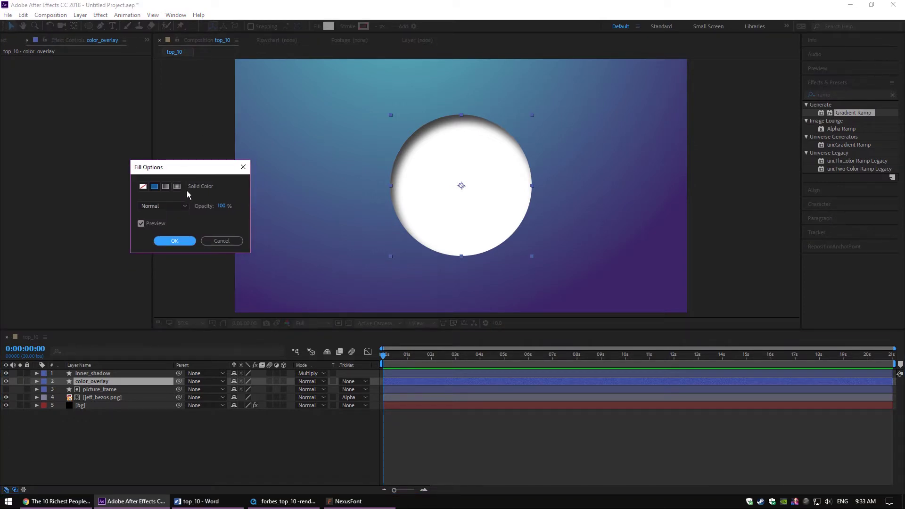
pyautogui.click(167, 187)
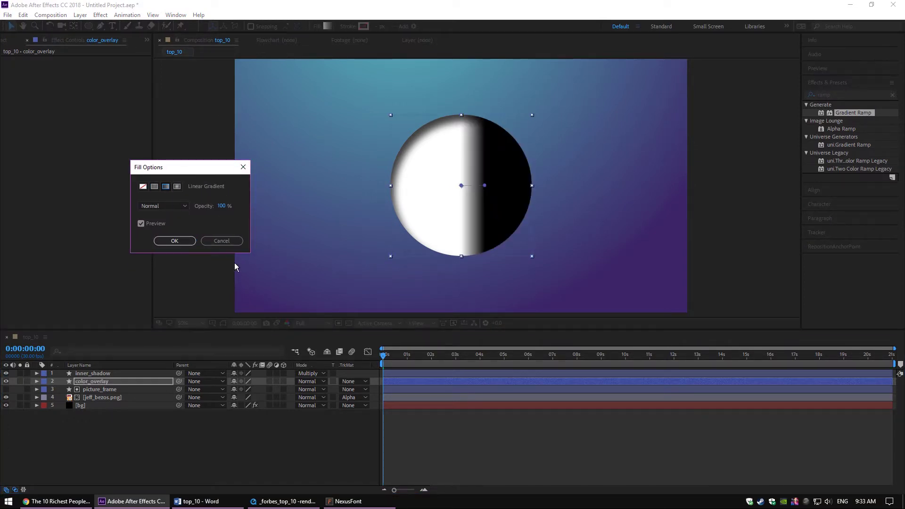
pyautogui.click(183, 239)
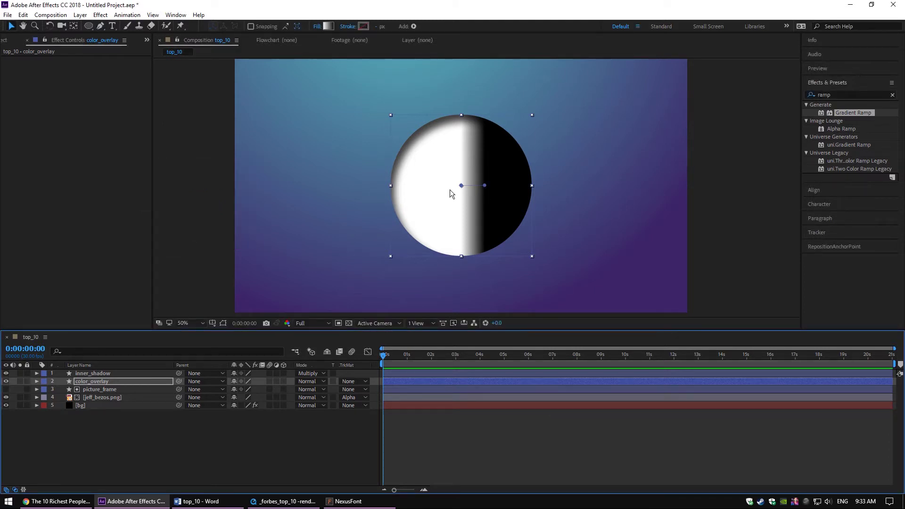
# Stretch the color_overlay gradient across the circle, from slightly left of its top edge to slightly right of its bottom edge.
pyautogui.moveTo(486, 186); pyautogui.dragTo(472, 245)
pyautogui.moveTo(461, 187); pyautogui.dragTo(443, 135)
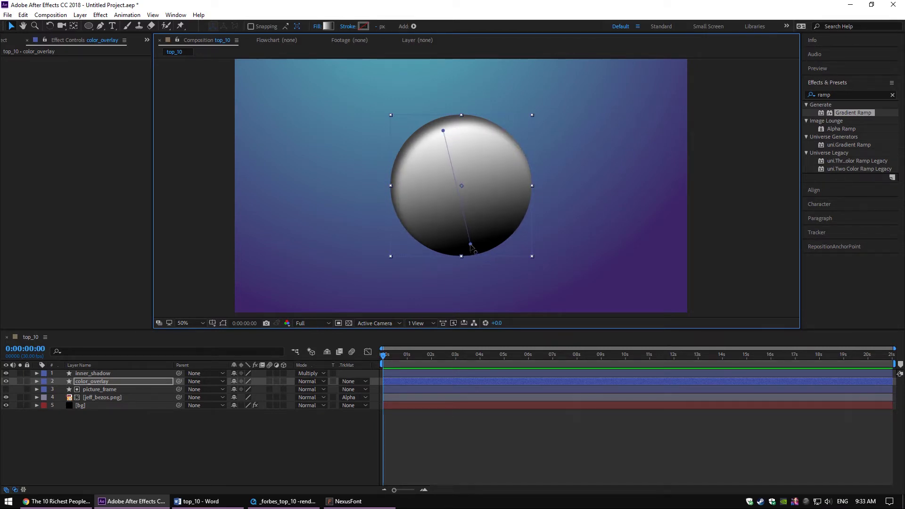
pyautogui.moveTo(470, 244); pyautogui.dragTo(473, 238)
pyautogui.moveTo(443, 131); pyautogui.dragTo(448, 116)
pyautogui.moveTo(473, 239); pyautogui.dragTo(471, 255)
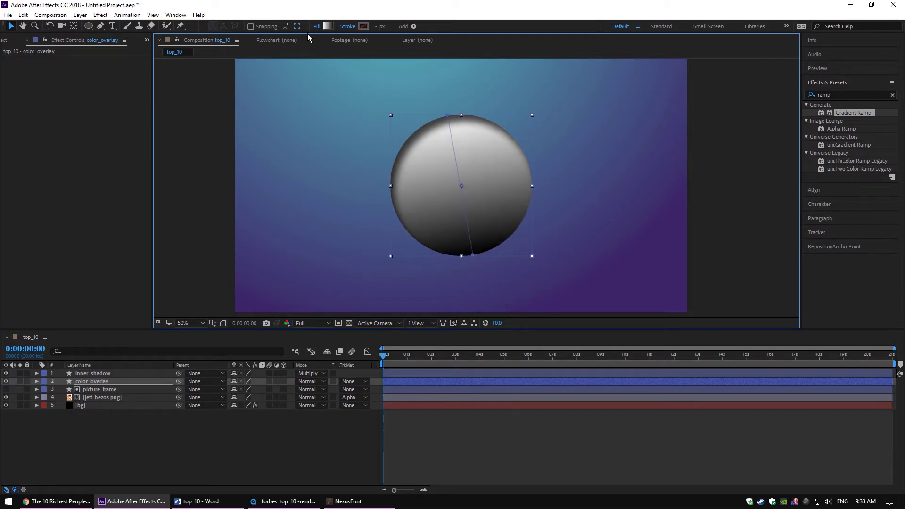
# Show the bg layer's Gradient Ramp settings and lock the effect controls to that layer.
pyautogui.click(80, 407)
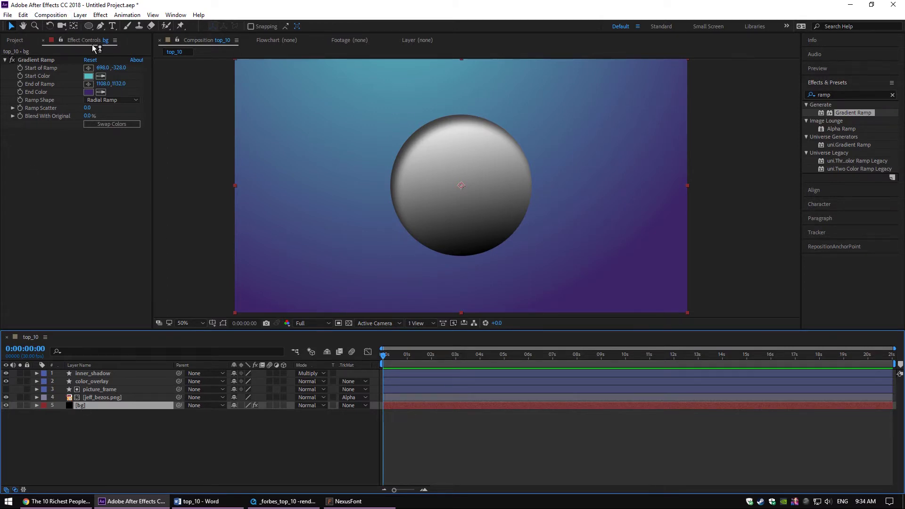
pyautogui.click(61, 42)
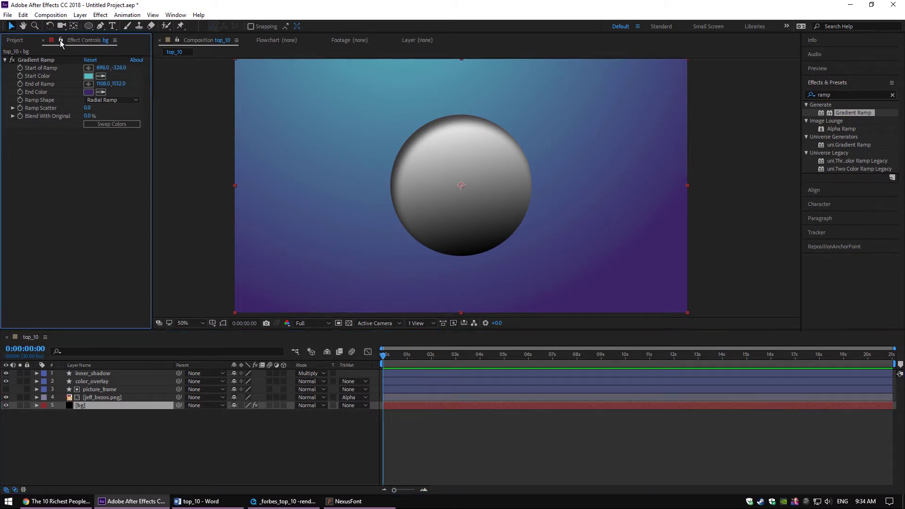
pyautogui.click(97, 398)
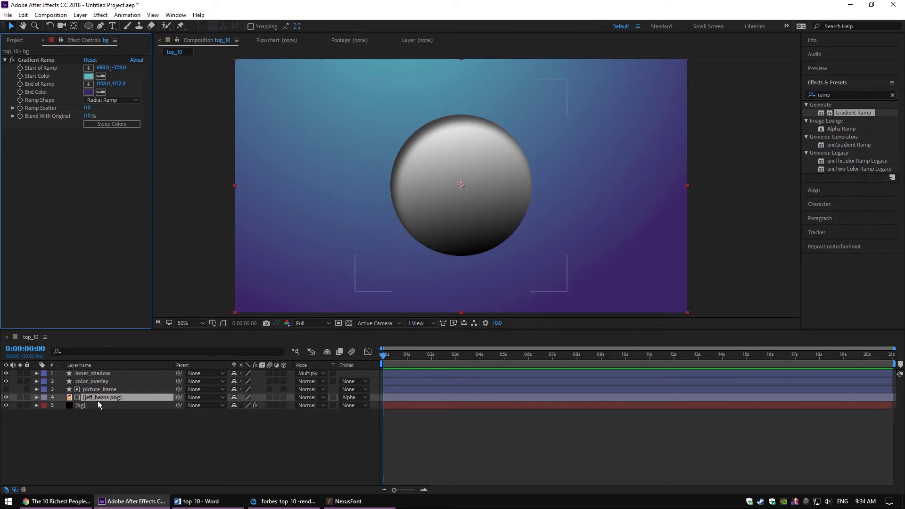
pyautogui.click(98, 390)
pyautogui.click(97, 381)
pyautogui.click(99, 373)
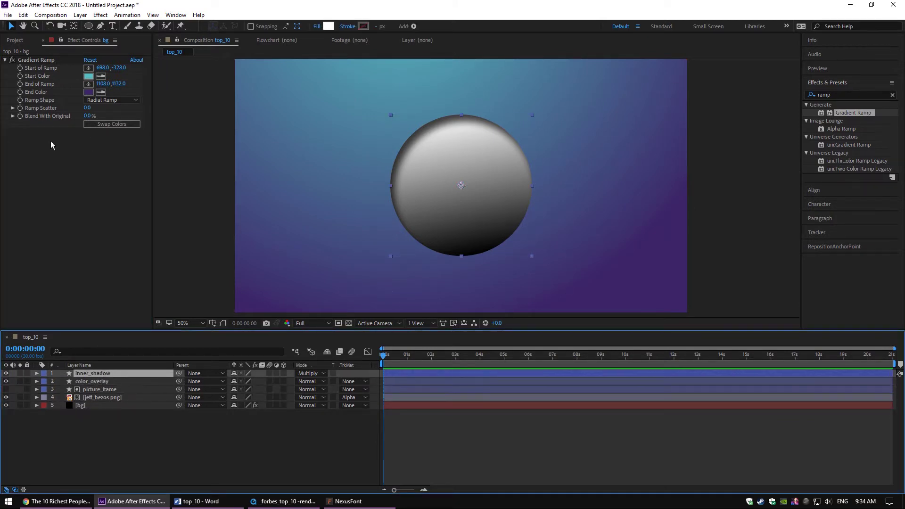
pyautogui.click(79, 406)
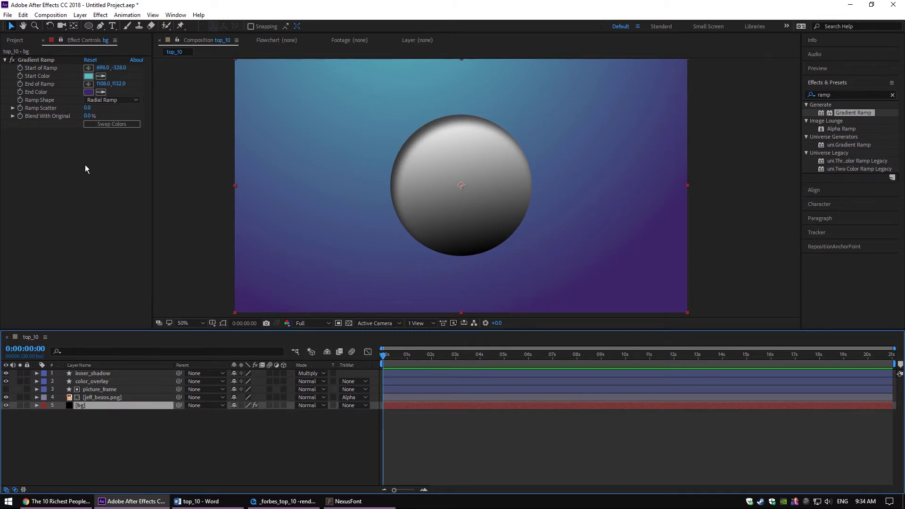
# Set the first stop of the color_overlay fill gradient to the teal sampled from the bg layer's Start Color.
pyautogui.click(90, 382)
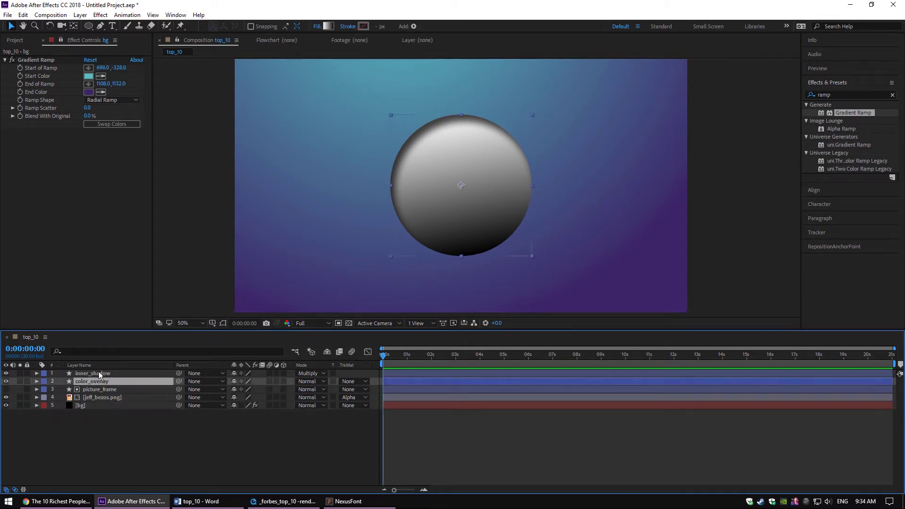
pyautogui.click(328, 26)
pyautogui.moveTo(283, 94); pyautogui.dragTo(372, 127)
pyautogui.click(233, 180)
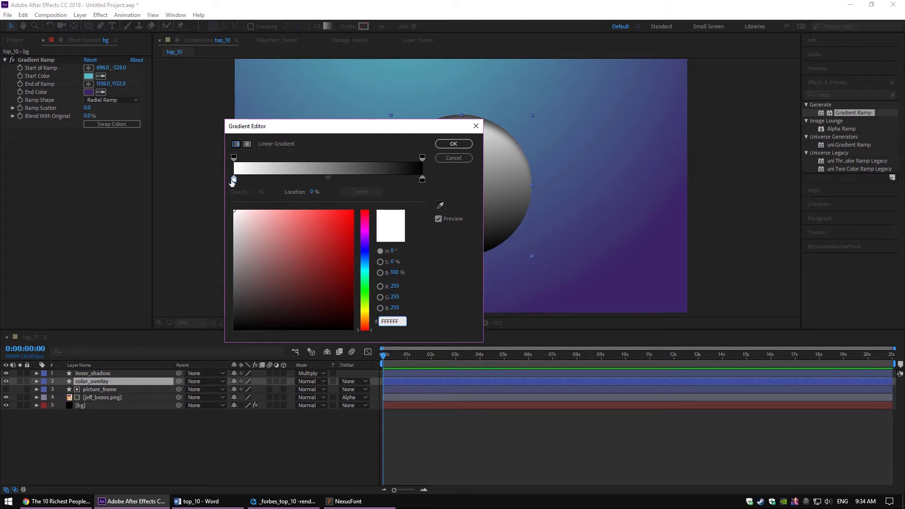
pyautogui.click(439, 205)
pyautogui.click(88, 76)
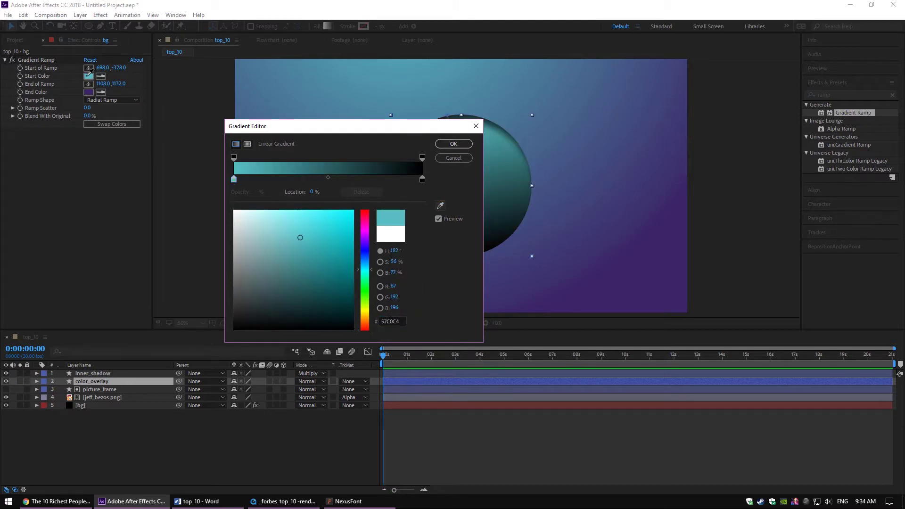
# Set the last stop of the color_overlay gradient to the purple sampled from the bg layer's End Color.
pyautogui.click(422, 180)
pyautogui.click(440, 206)
pyautogui.click(88, 92)
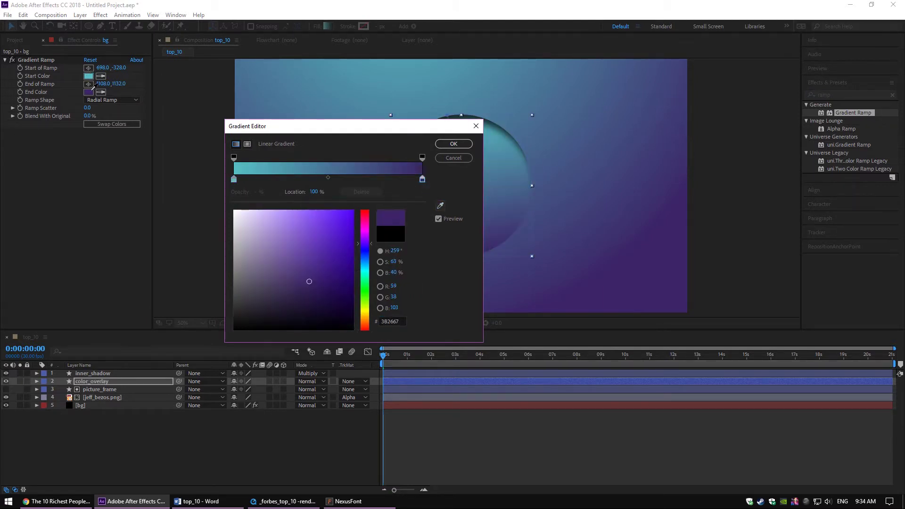
pyautogui.click(441, 145)
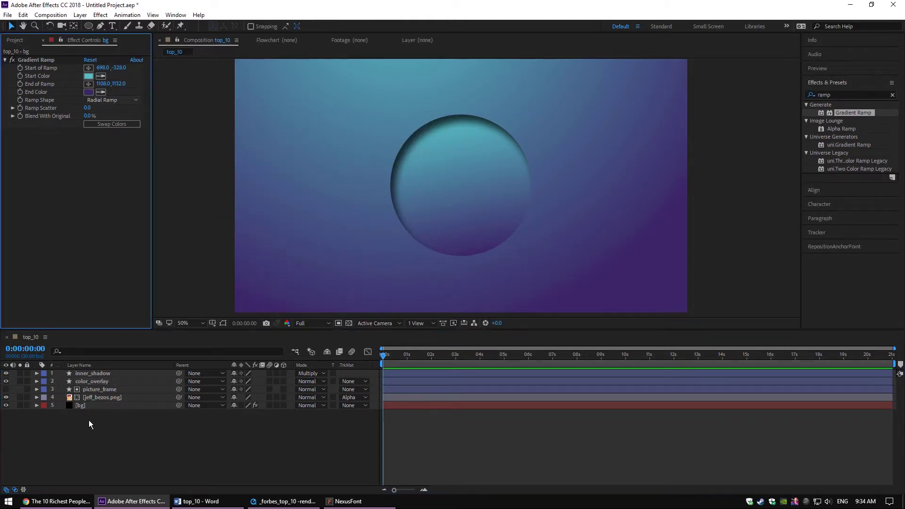
# Set the color_overlay layer's blending mode to Color and inspect the tinted portrait up close.
pyautogui.click(101, 391)
pyautogui.click(101, 381)
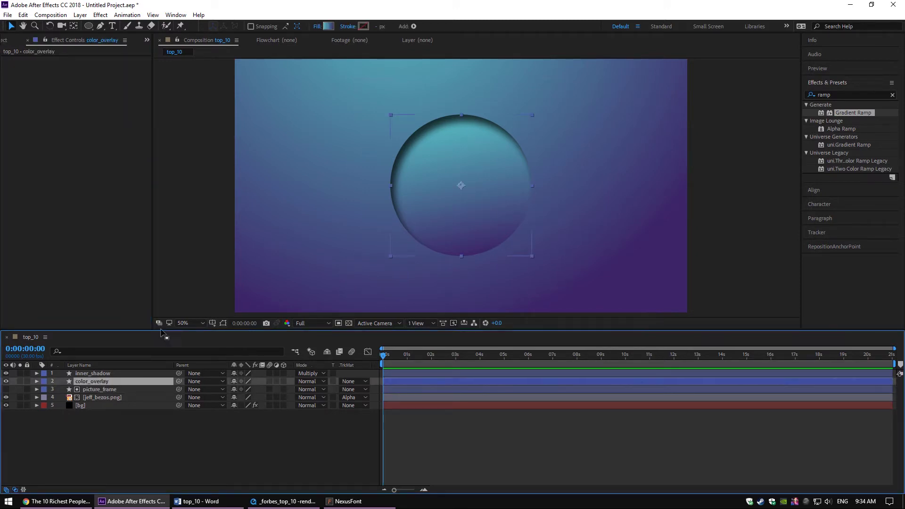
pyautogui.click(318, 381)
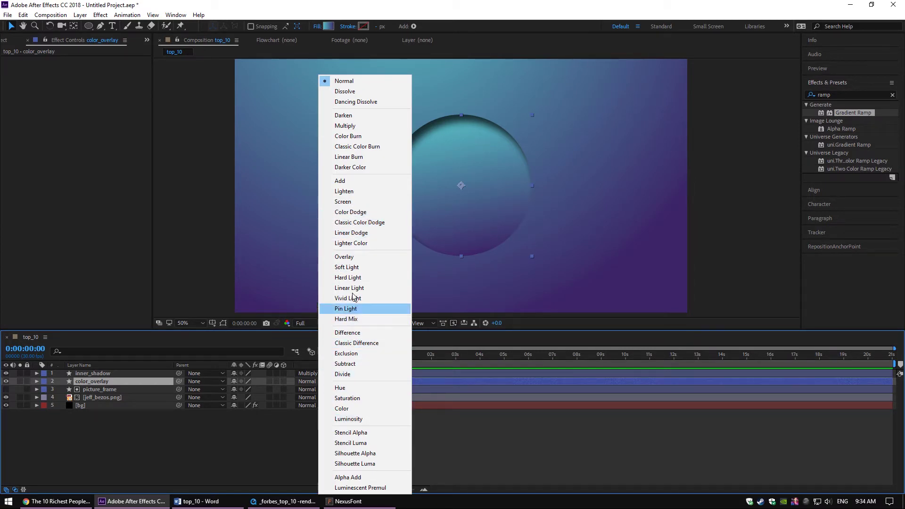
pyautogui.click(356, 408)
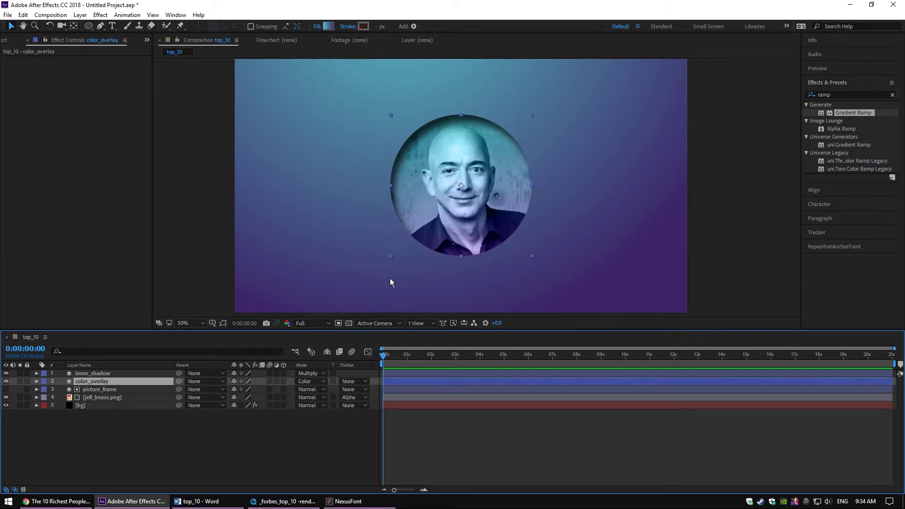
pyautogui.scroll(2, 472, 179)
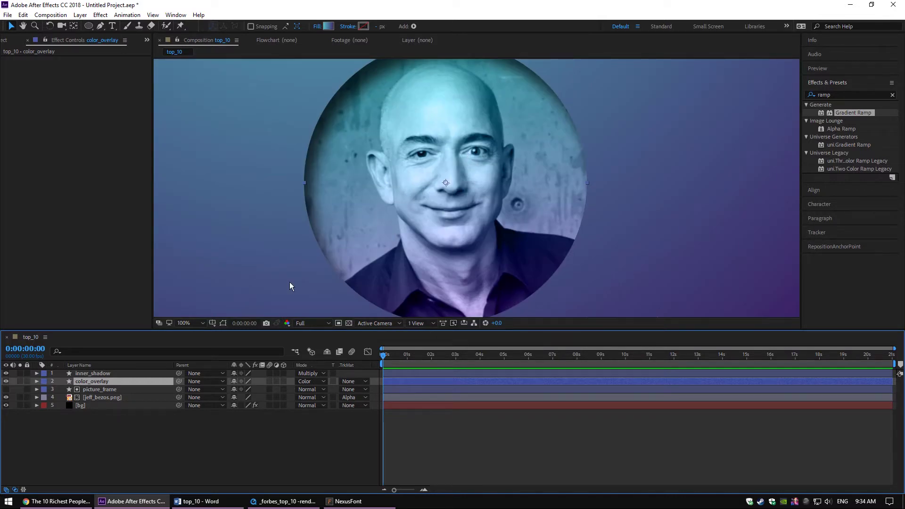
pyautogui.scroll(-2, 326, 255)
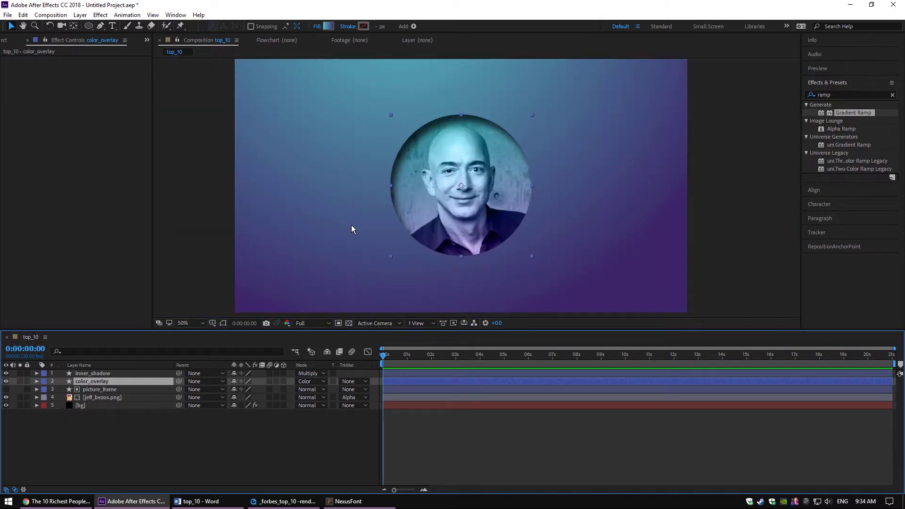
# Reduce the color_overlay layer's opacity to 70% and check the portrait's coloring.
pyautogui.press('t')
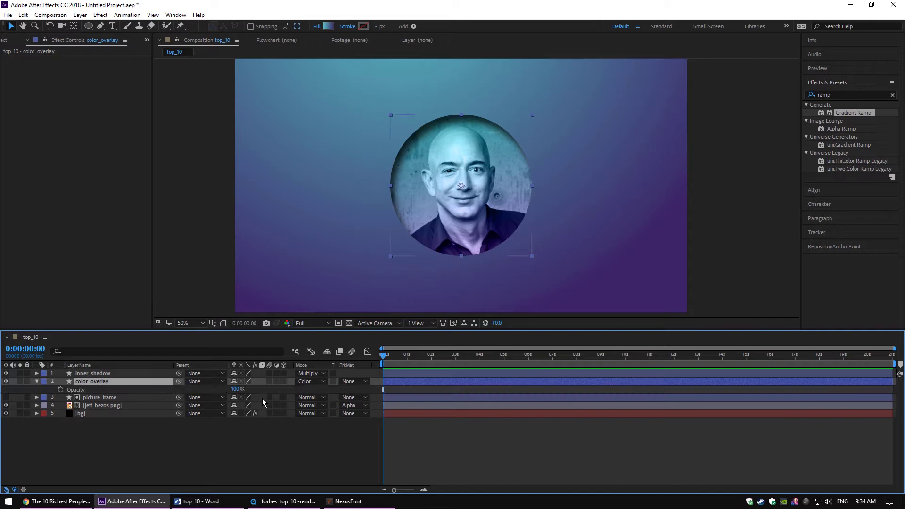
pyautogui.click(234, 389)
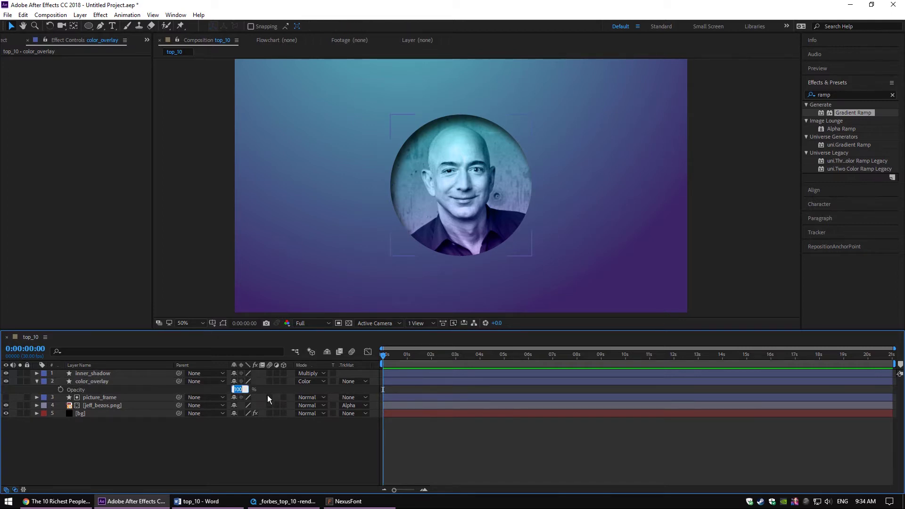
pyautogui.write('70')
pyautogui.press('Return')
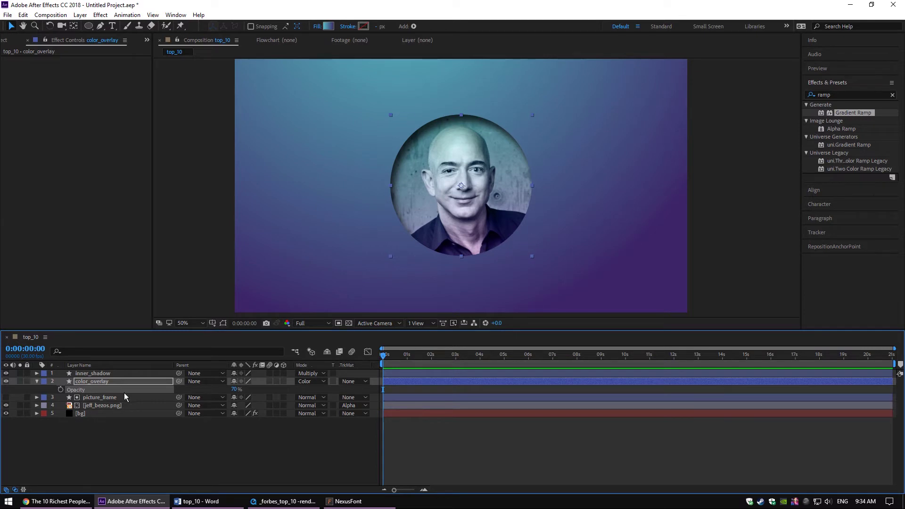
pyautogui.click(37, 380)
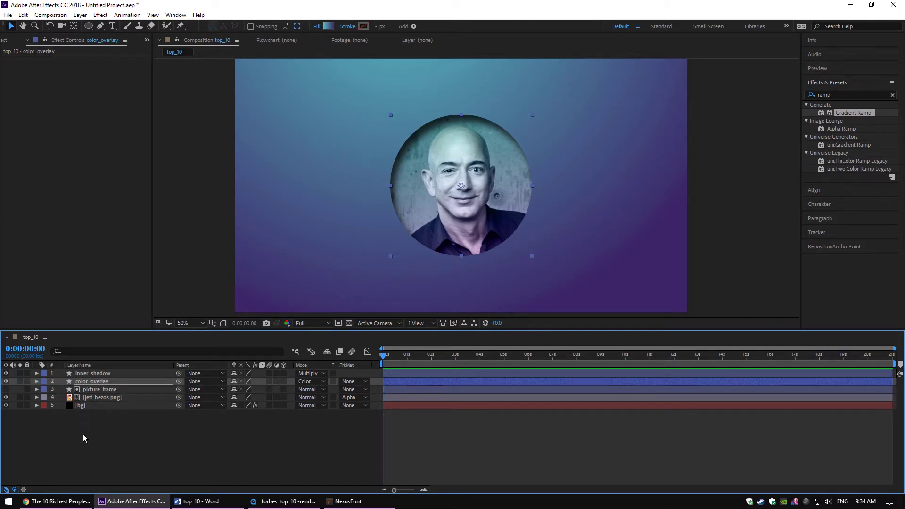
pyautogui.click(83, 434)
pyautogui.press('/')
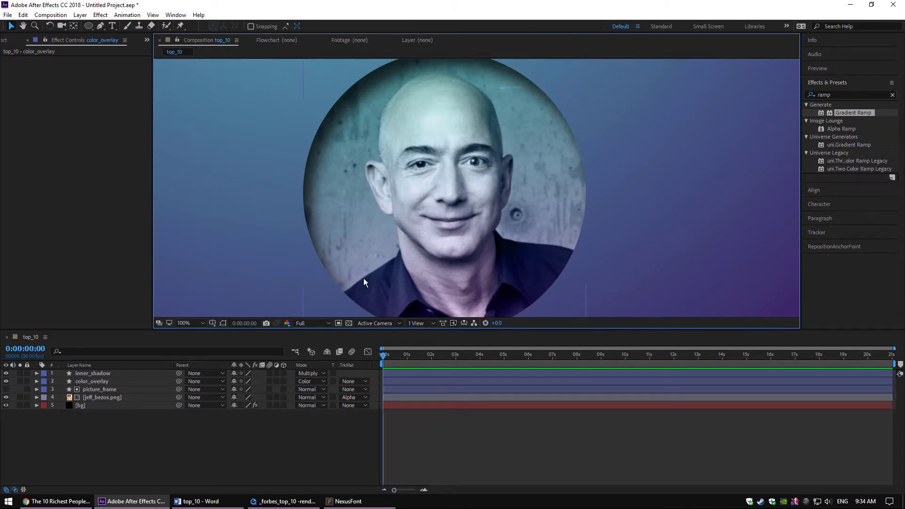
pyautogui.scroll(-1, 327, 208)
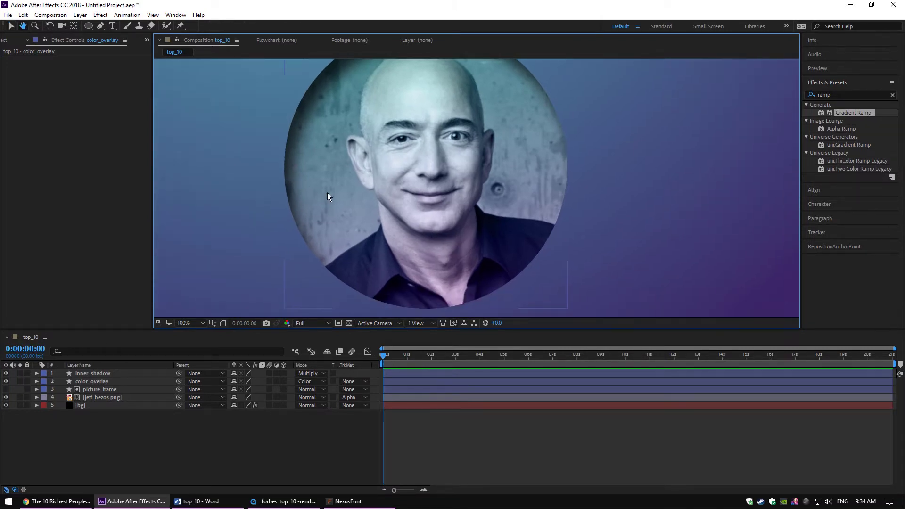
pyautogui.scroll(-1, 384, 138)
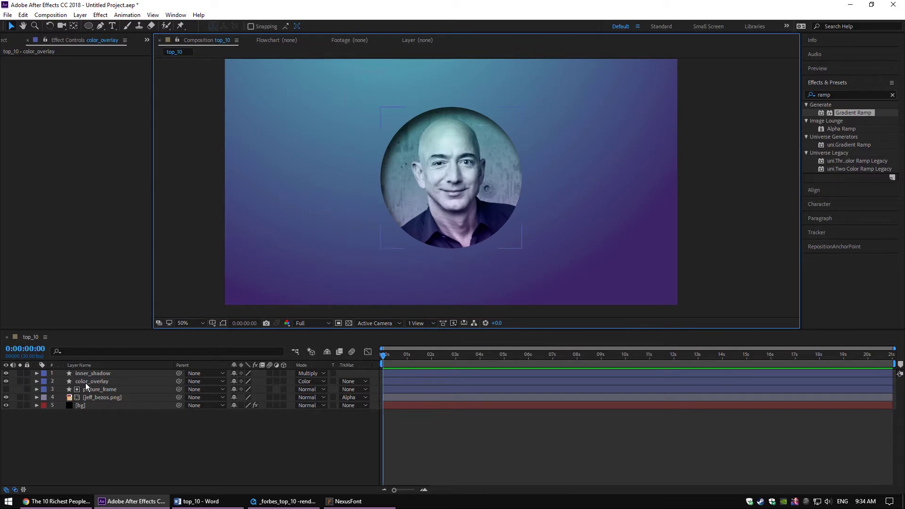
# Find the Tint effect and apply it to the jeff_bezos.png layer to turn the portrait black and white.
pyautogui.click(86, 398)
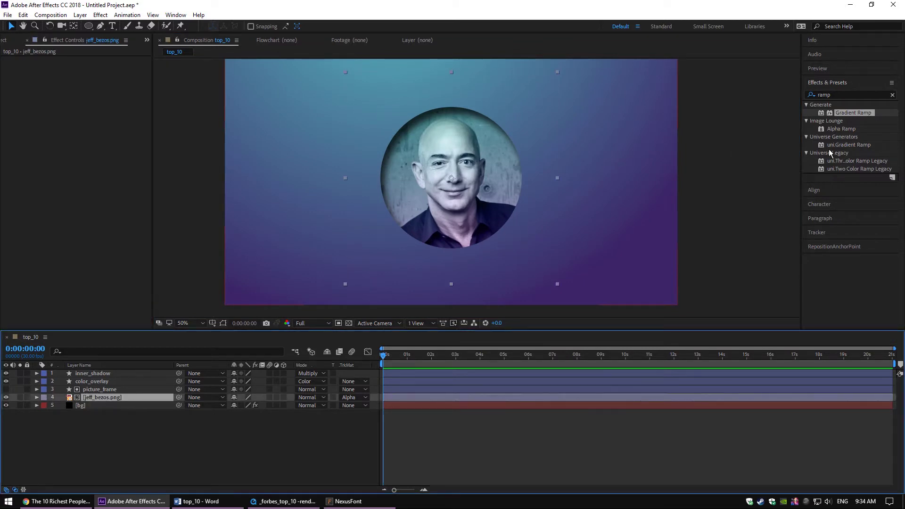
pyautogui.doubleClick(832, 95)
pyautogui.write('tint')
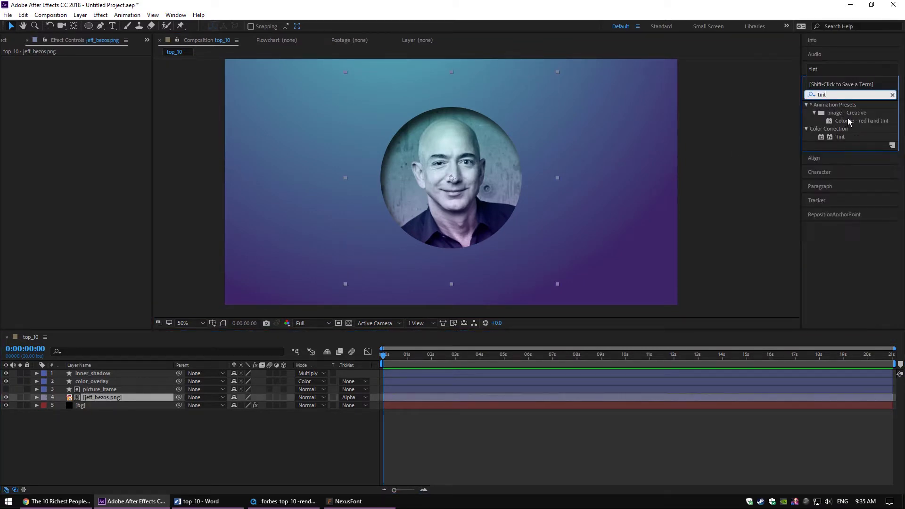
pyautogui.moveTo(841, 137); pyautogui.dragTo(445, 213)
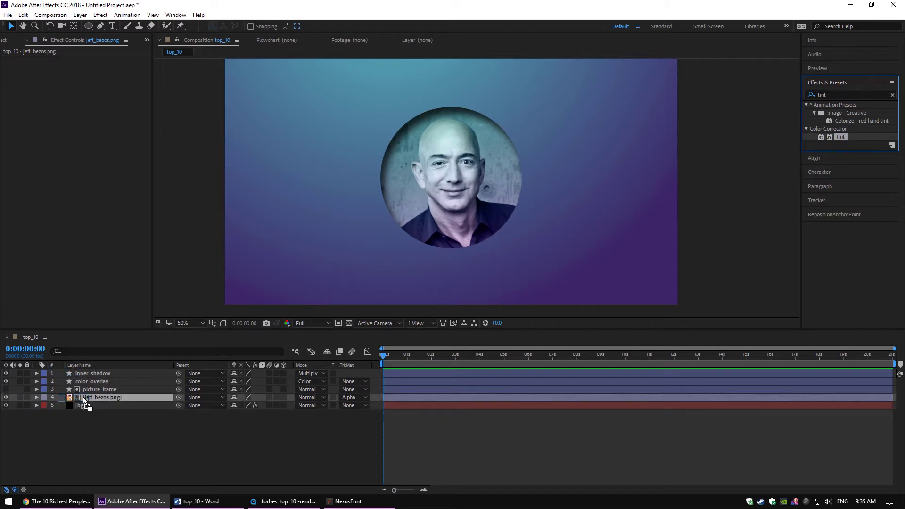
pyautogui.scroll(2, 480, 188)
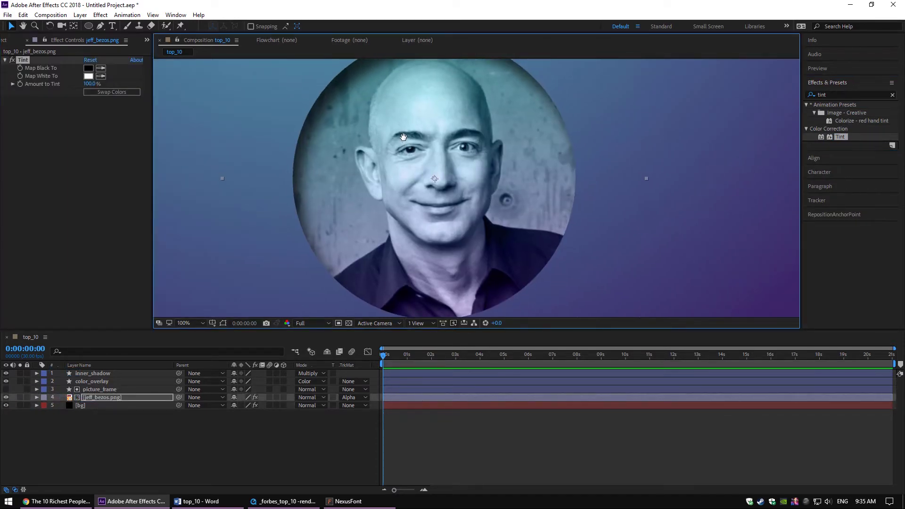
pyautogui.scroll(-2, 355, 191)
pyautogui.click(187, 450)
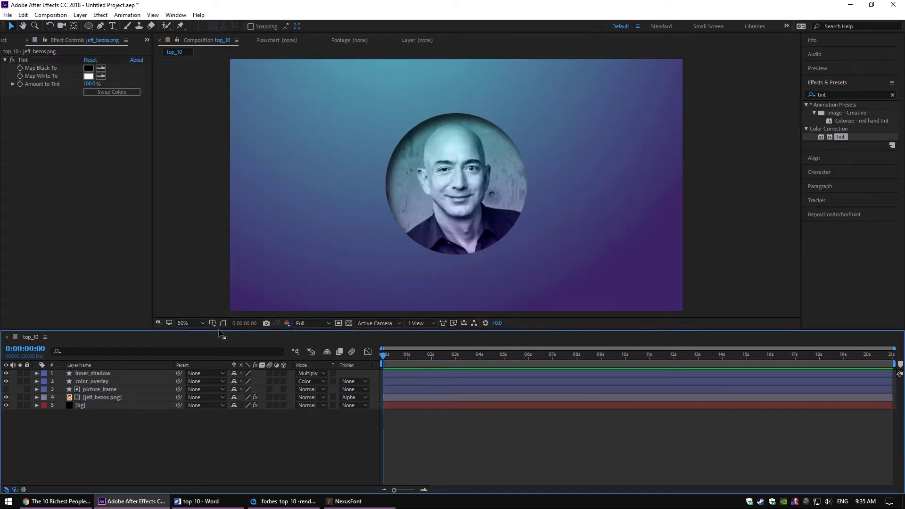
pyautogui.moveTo(391, 189); pyautogui.dragTo(410, 193)
pyautogui.press('v')
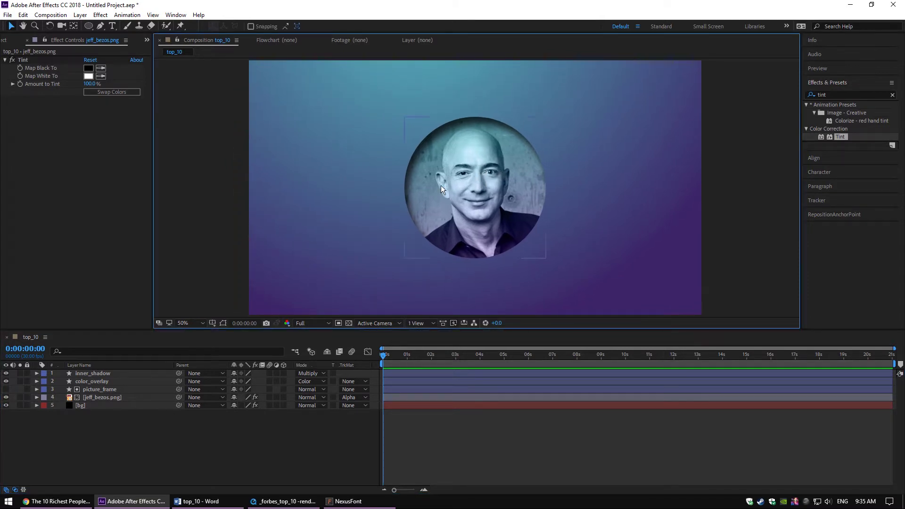
# Check the portrait in the _forbes_top_10 render, and place a visible duplicate of the picture_frame layer above all other layers.
pyautogui.click(283, 501)
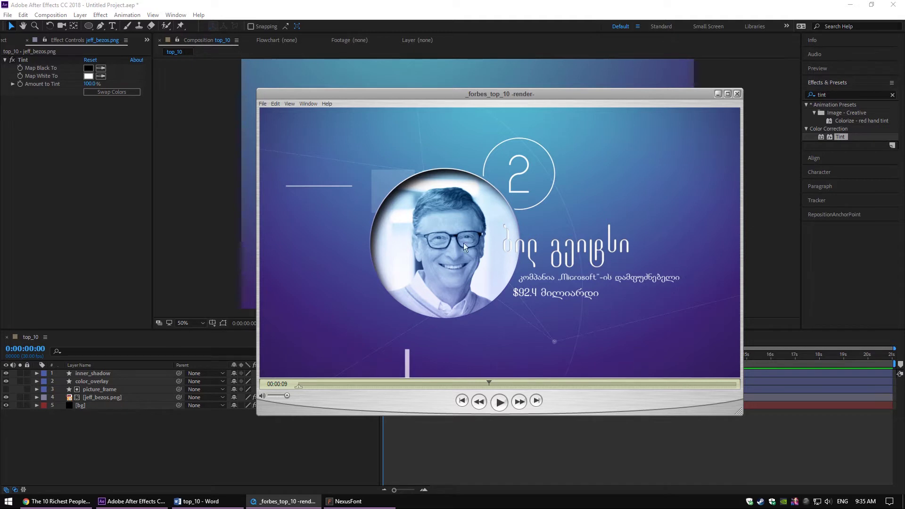
pyautogui.click(145, 411)
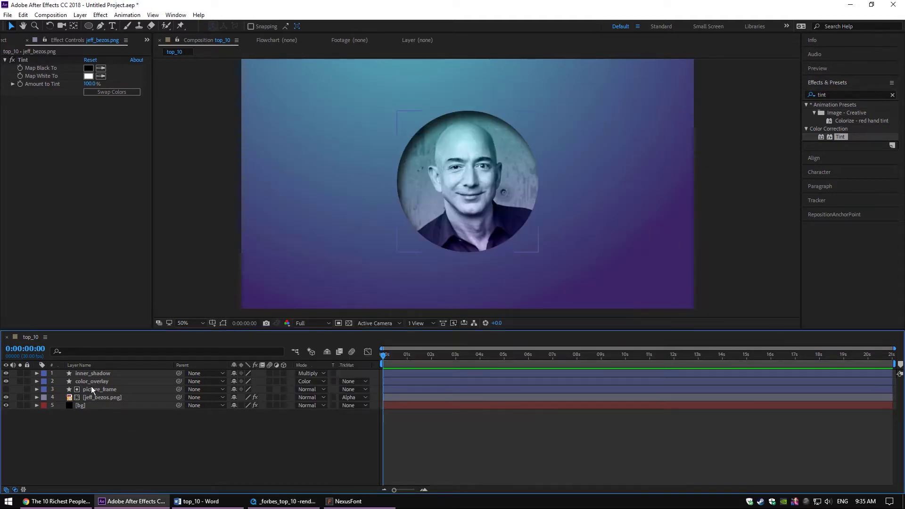
pyautogui.click(89, 382)
pyautogui.click(92, 391)
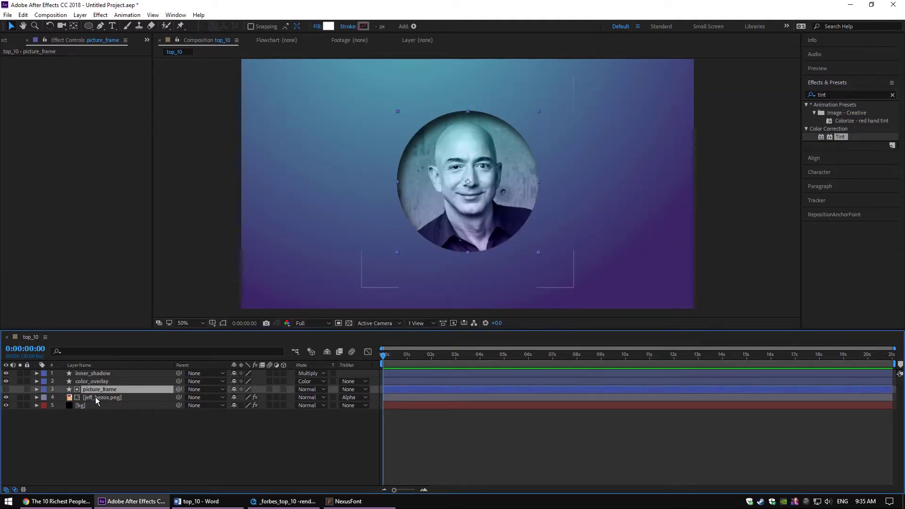
pyautogui.hotkey('ctrl', 'd')
pyautogui.moveTo(83, 391); pyautogui.dragTo(92, 371)
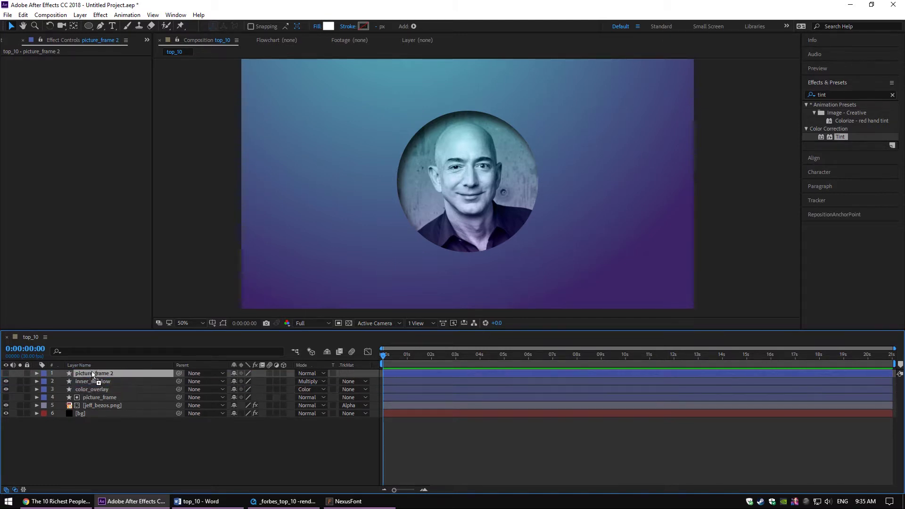
pyautogui.click(5, 373)
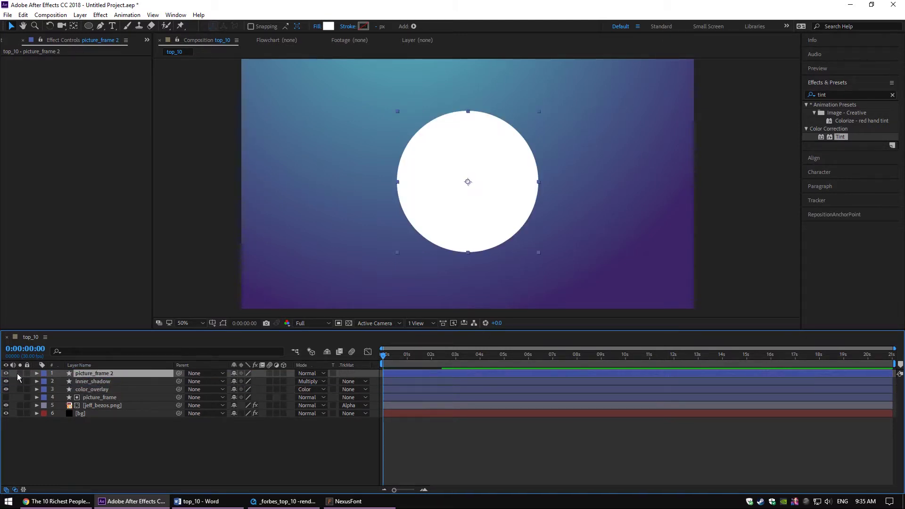
# Set the duplicated picture frame's fill to None and its stroke type to Linear Gradient.
pyautogui.click(316, 26)
pyautogui.click(143, 187)
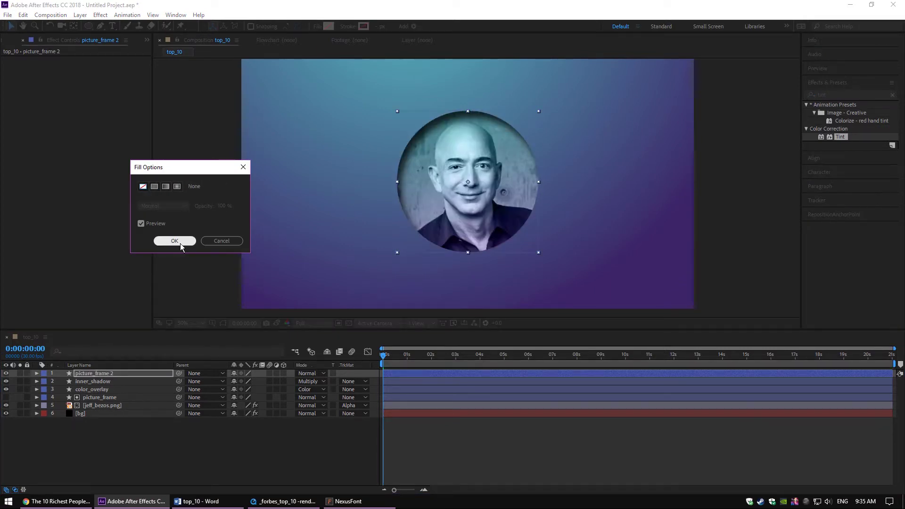
pyautogui.click(181, 246)
pyautogui.click(349, 26)
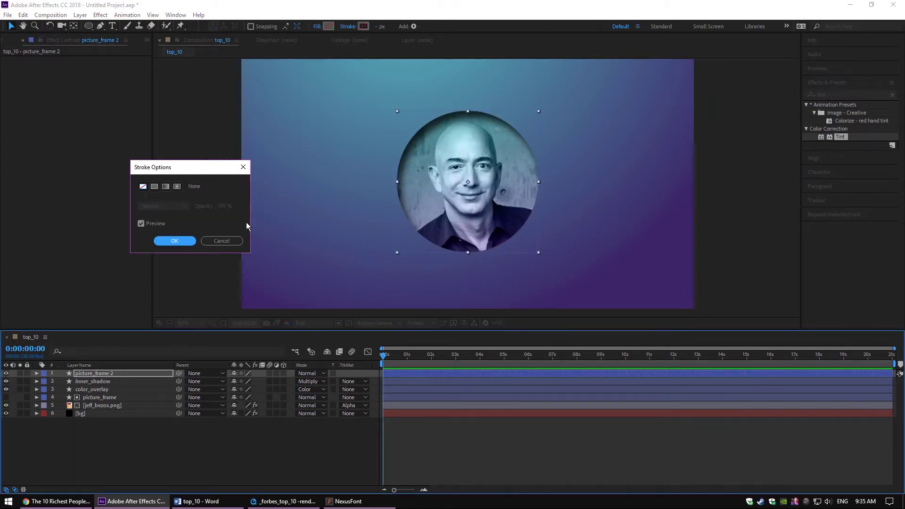
pyautogui.click(166, 187)
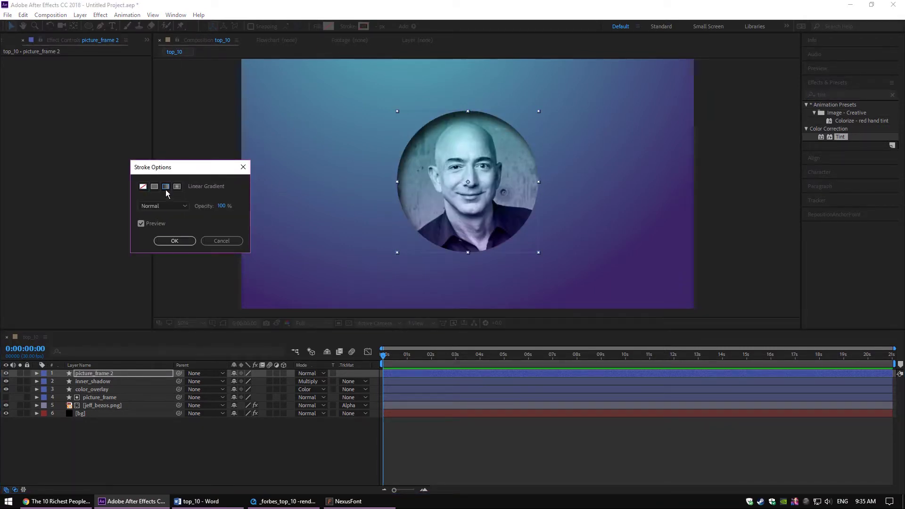
pyautogui.click(187, 240)
# Check the portrait outline in the Forbes reference video, and angle the duplicated frame's stroke gradient so its white end falls at the circle's upper left.
pyautogui.click(57, 501)
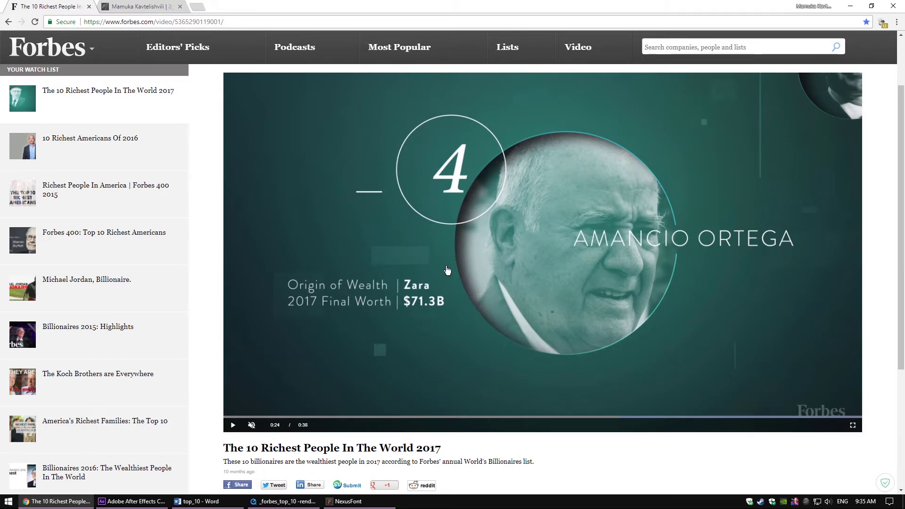
pyautogui.click(132, 501)
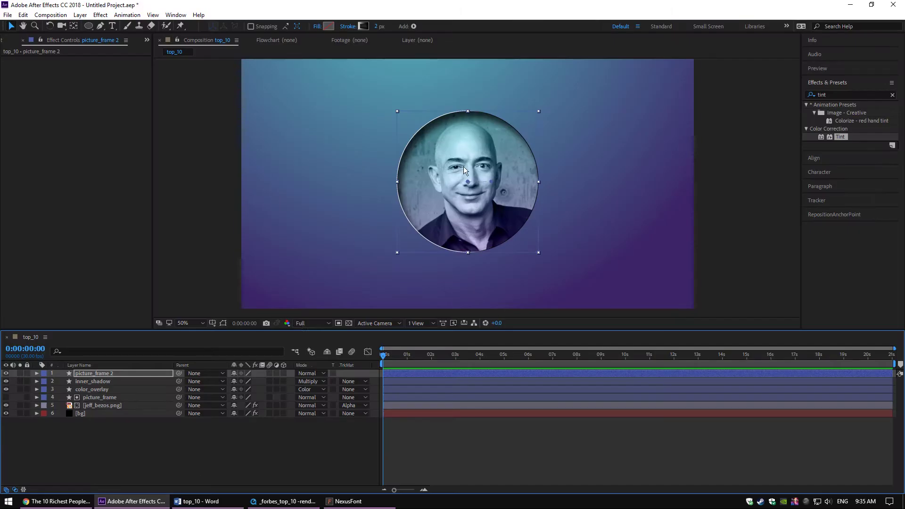
pyautogui.press('.')
pyautogui.press(',')
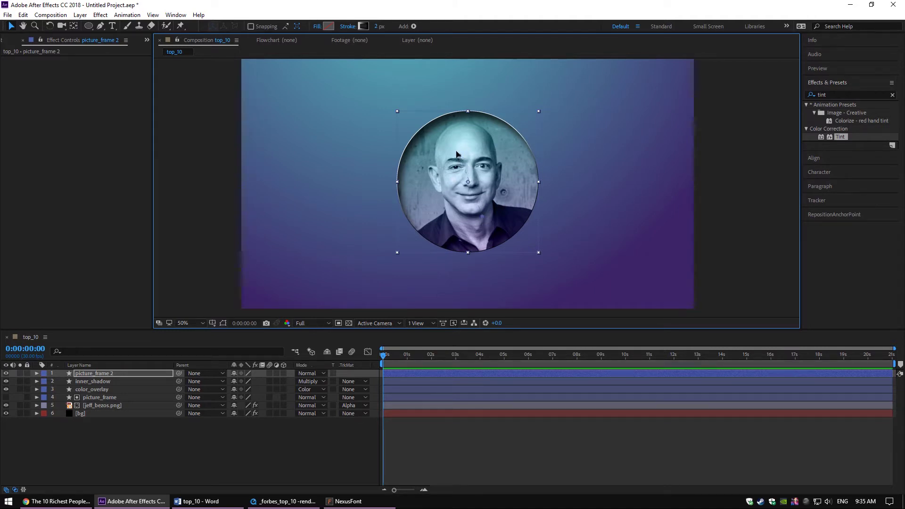
# Change the stroke gradient's black end stop to a dark blue, about 41457A, sampled at the circle's lower edge.
pyautogui.click(363, 27)
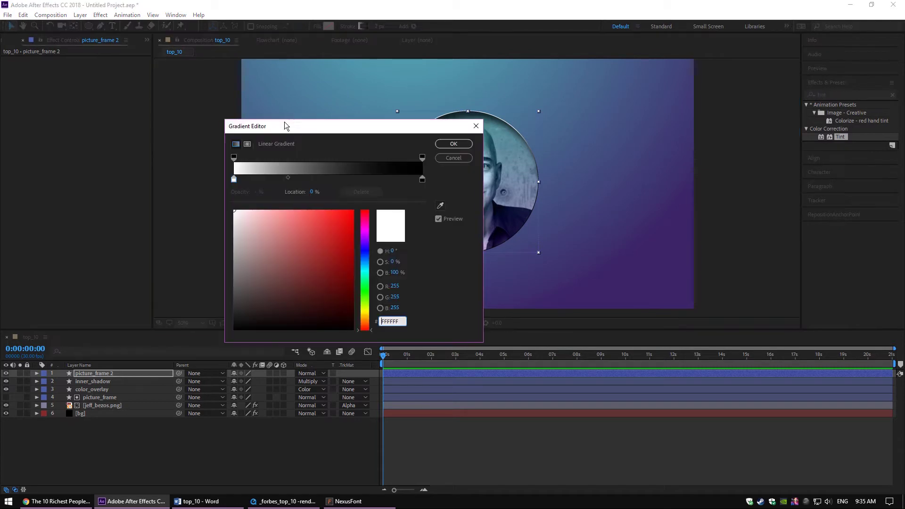
pyautogui.moveTo(284, 122); pyautogui.dragTo(144, 95)
pyautogui.click(94, 156)
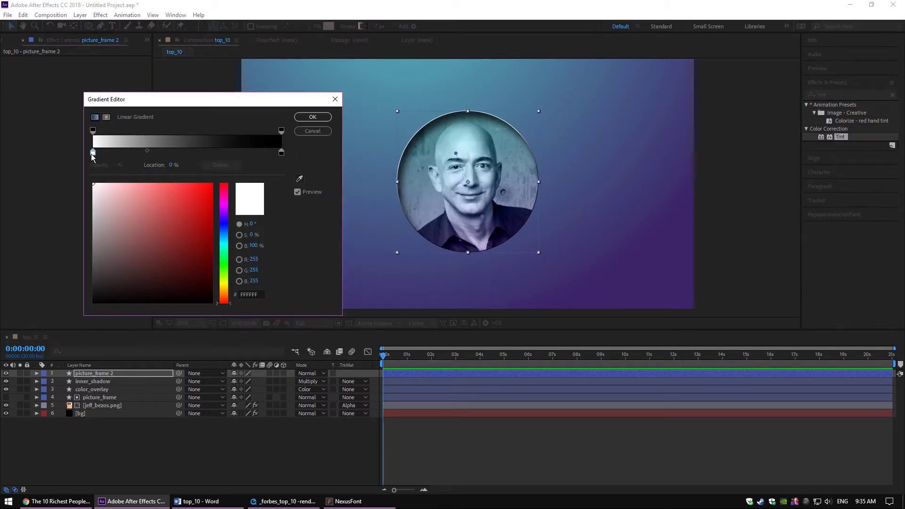
pyautogui.click(281, 152)
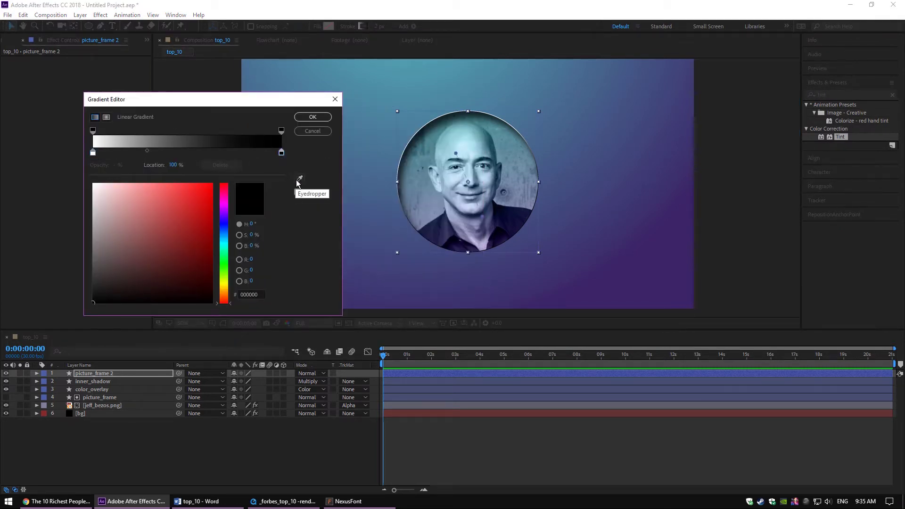
pyautogui.click(298, 179)
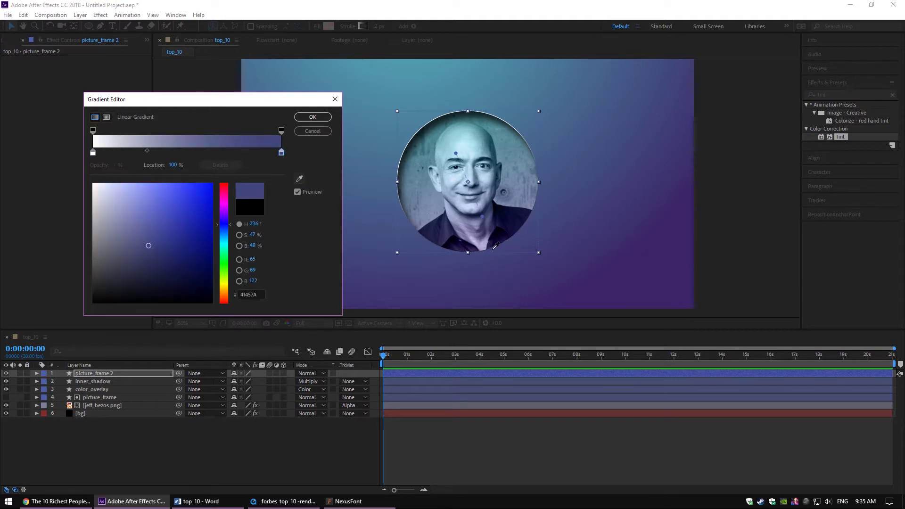
pyautogui.click(494, 246)
pyautogui.click(312, 117)
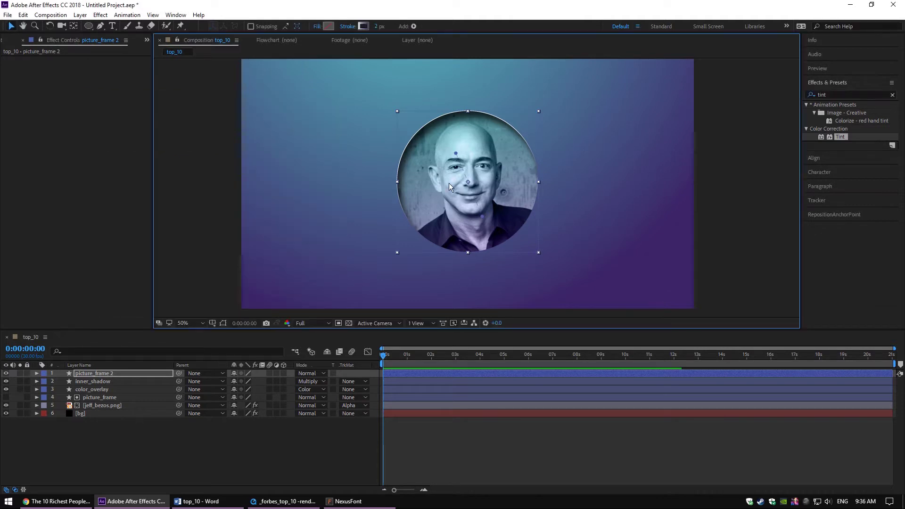
# Examine the gradient outline around the circular portrait up close and in the full composition.
pyautogui.hotkey('ctrl', 'shift', 'a')
pyautogui.press('h')
pyautogui.scroll(2, 352, 224)
pyautogui.moveTo(377, 220); pyautogui.dragTo(370, 240)
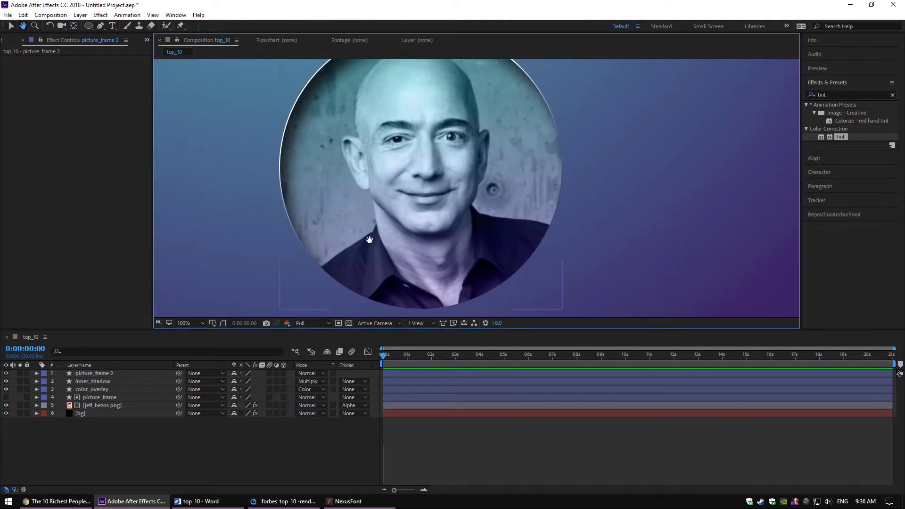
pyautogui.press('v')
pyautogui.scroll(-4, 365, 231)
pyautogui.scroll(2, 412, 235)
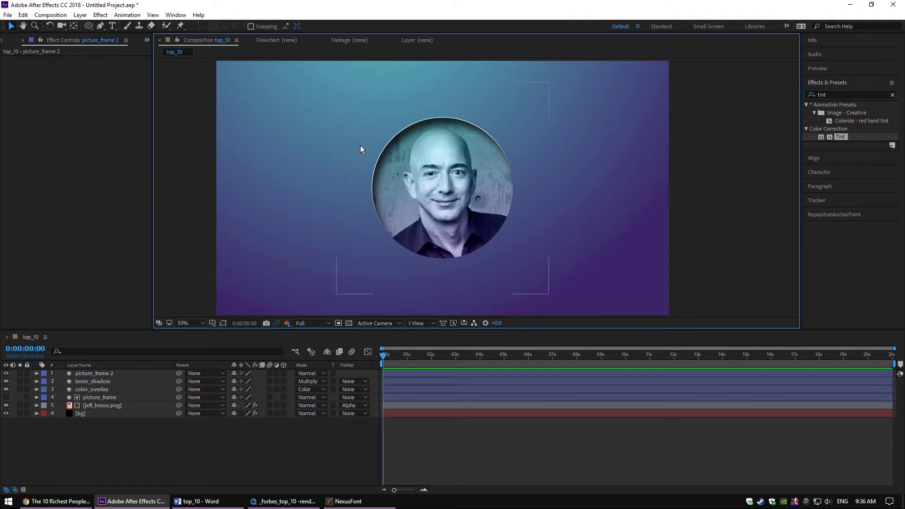
pyautogui.scroll(2, 427, 118)
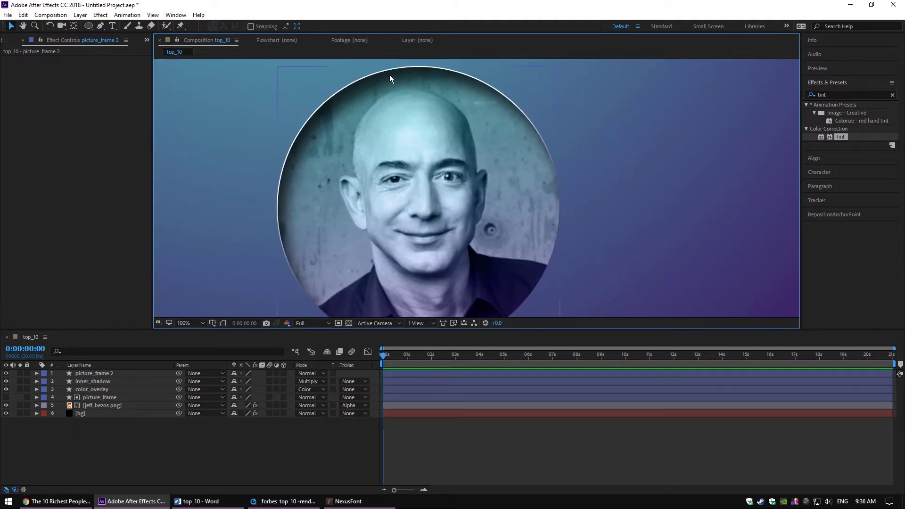
pyautogui.scroll(-2, 321, 151)
# Rename the picture_frame 2 layer as stroke.
pyautogui.click(103, 373)
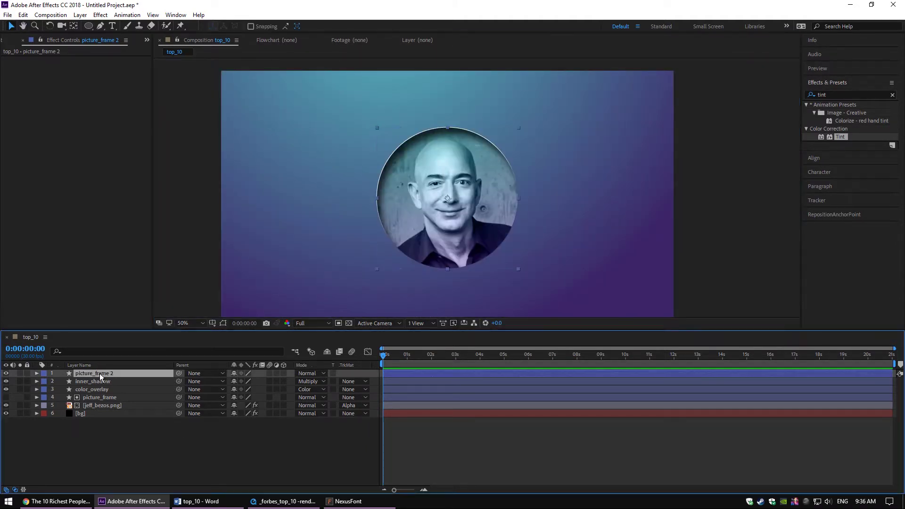
pyautogui.press('Return')
pyautogui.write('stroke')
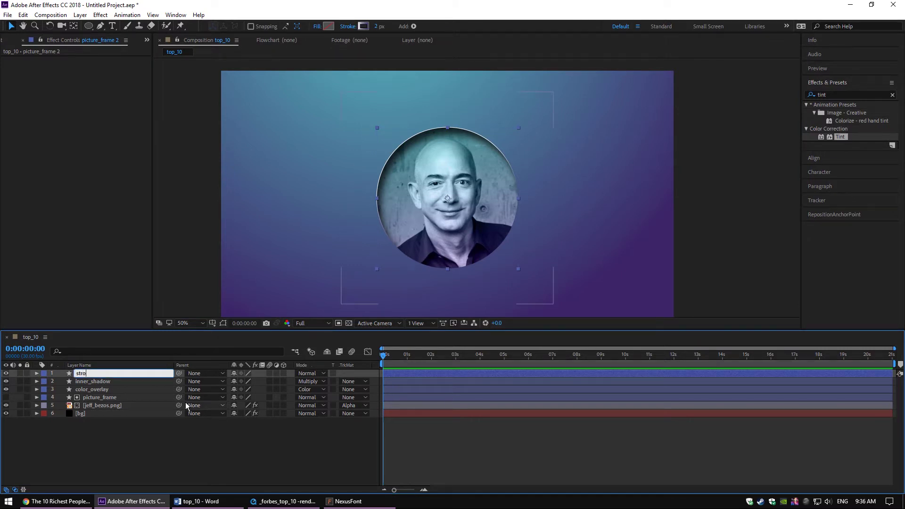
pyautogui.press('Return')
pyautogui.click(160, 422)
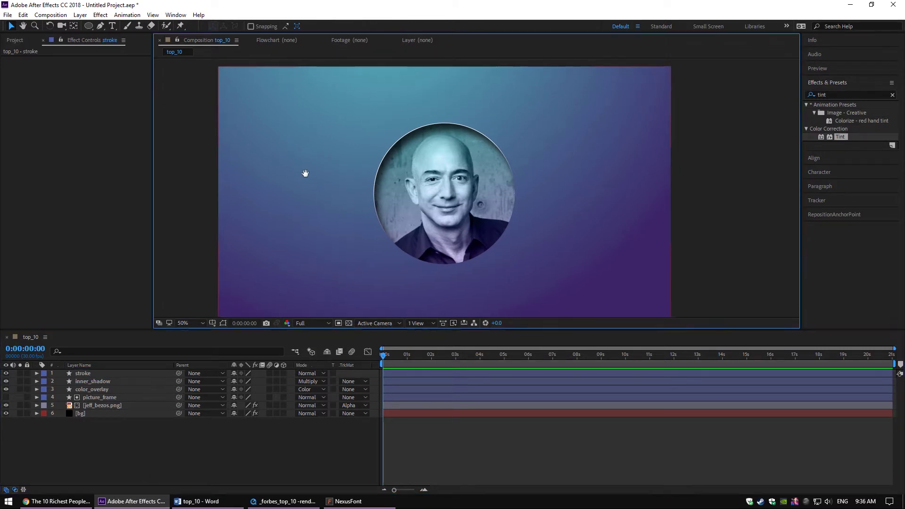
# Compare the composition with the _forbes_top_10 render, looking at the circle around the ranking number.
pyautogui.scroll(-2, 335, 202)
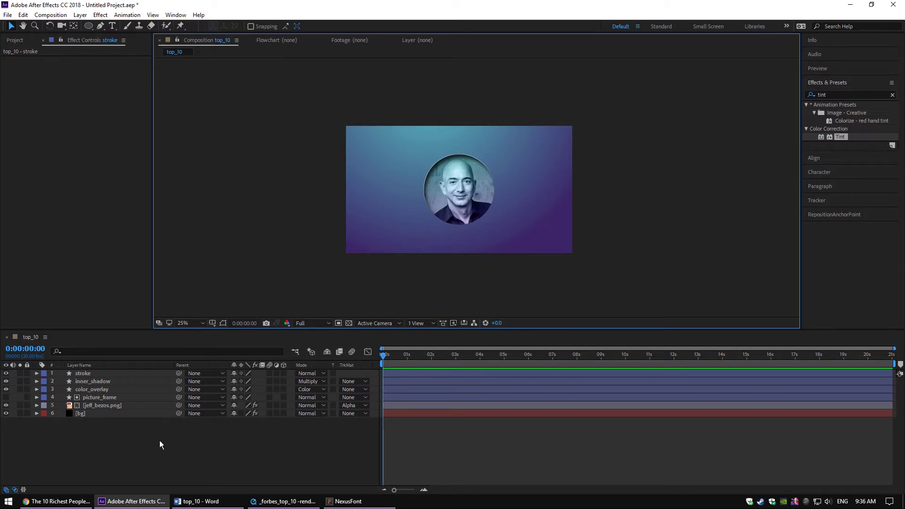
pyautogui.scroll(2, 439, 185)
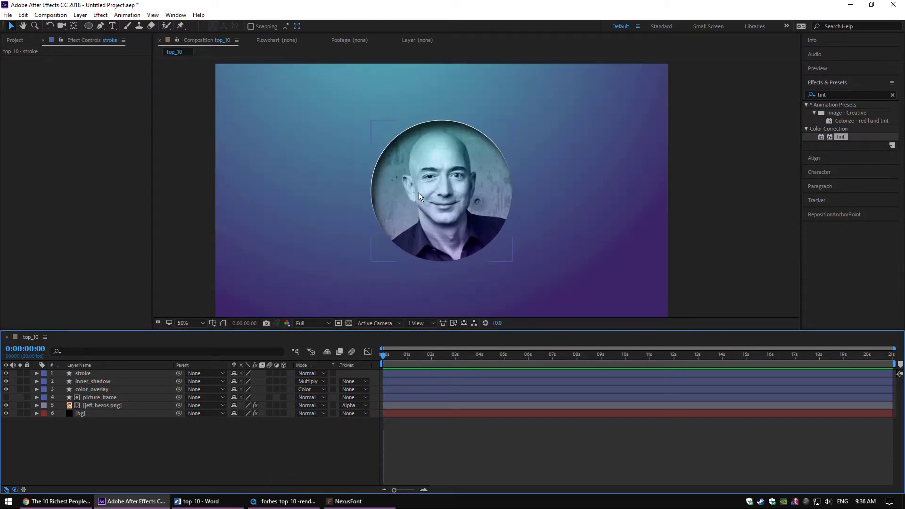
pyautogui.click(254, 502)
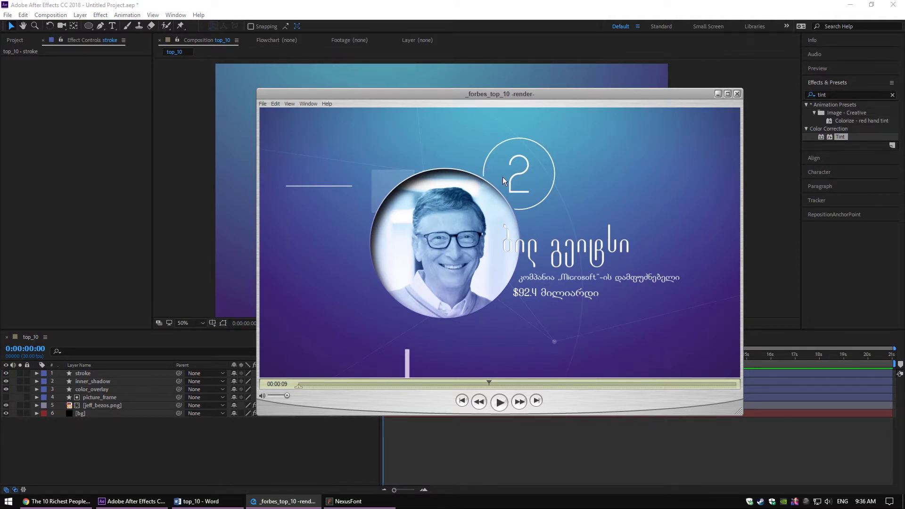
pyautogui.click(96, 445)
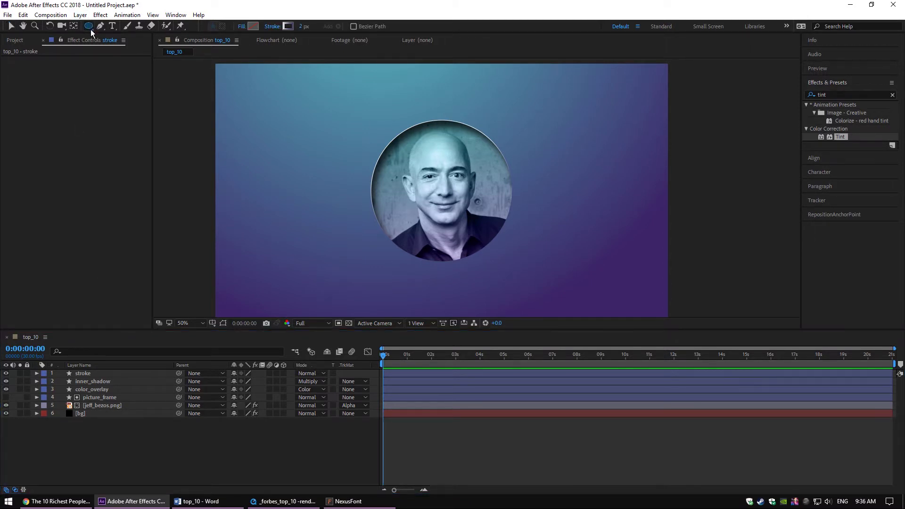
# Create a composition-sized ellipse on a new shape layer and set its stroke type to Solid Color.
pyautogui.doubleClick(88, 25)
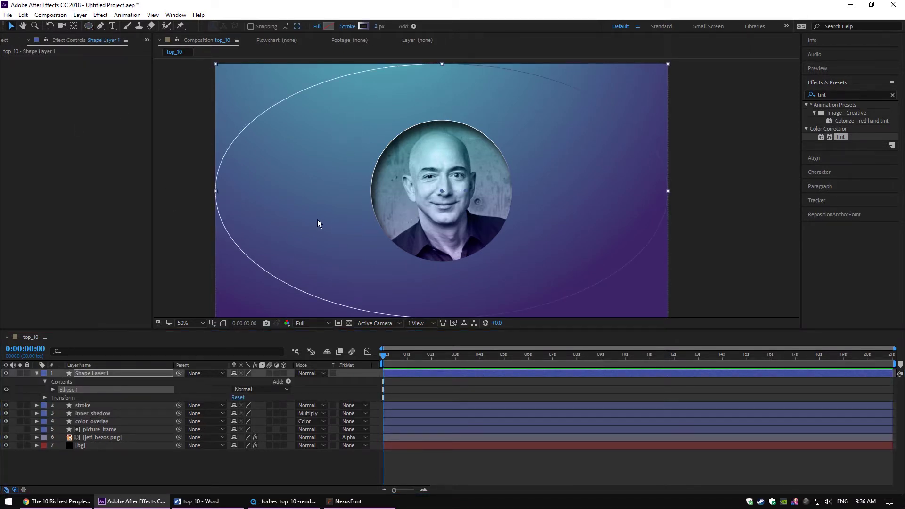
pyautogui.click(347, 26)
pyautogui.click(154, 186)
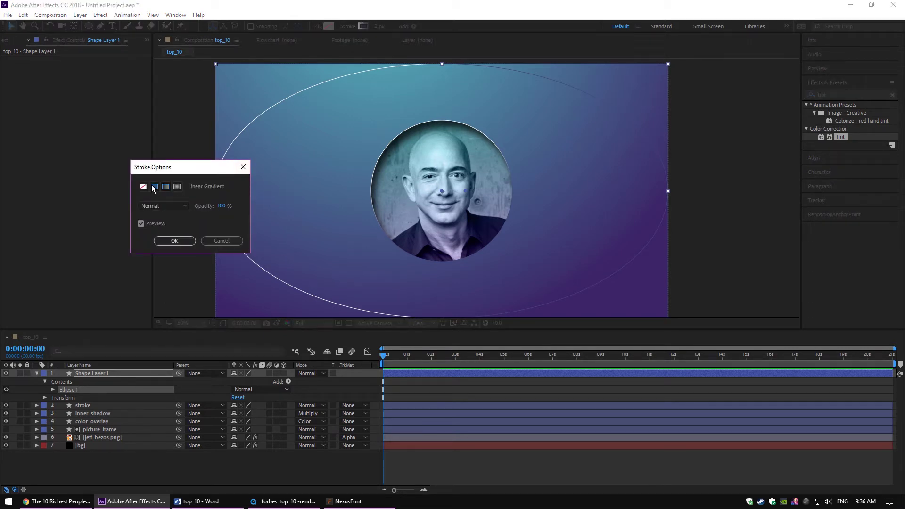
pyautogui.click(174, 241)
# Set the new ellipse path's size to 250 by 250 to make it a small circle.
pyautogui.click(53, 390)
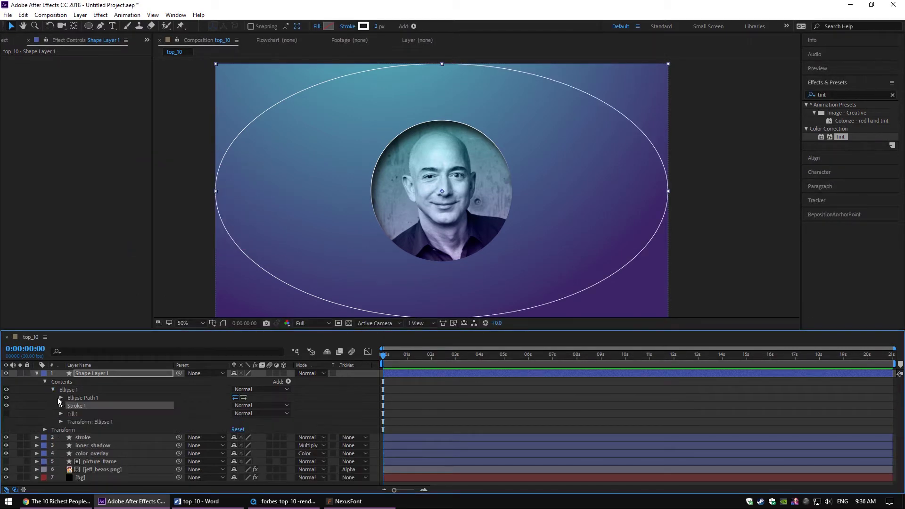
pyautogui.click(60, 398)
pyautogui.click(246, 405)
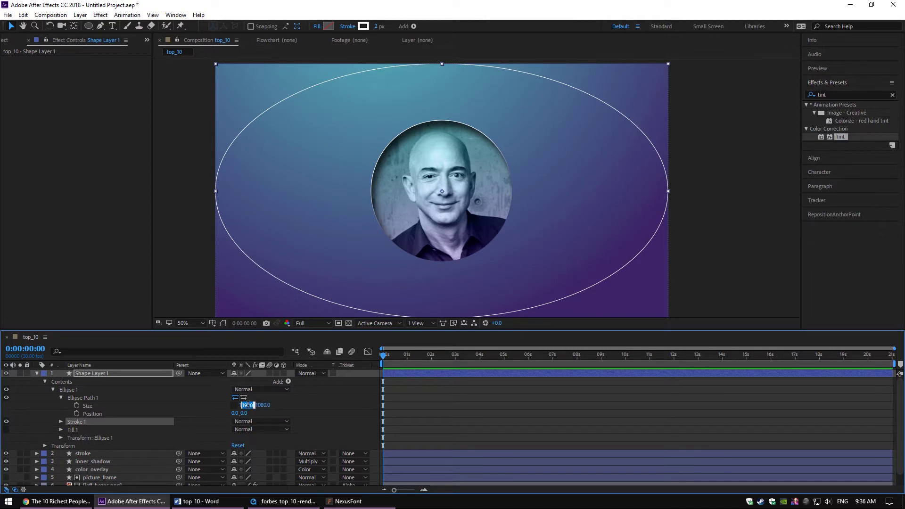
pyautogui.write('250')
pyautogui.press('Return')
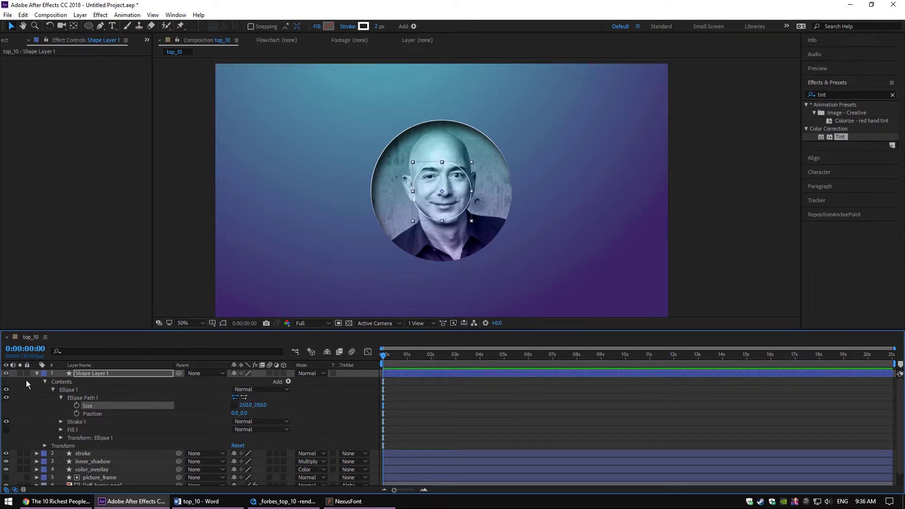
pyautogui.click(36, 372)
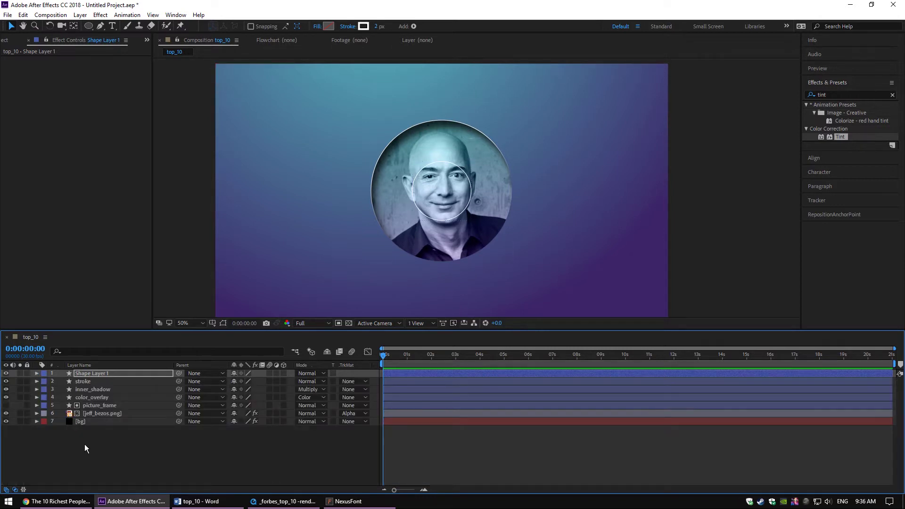
# Rename the new shape layer as number_circle.
pyautogui.click(84, 444)
pyautogui.click(96, 373)
pyautogui.press('Return')
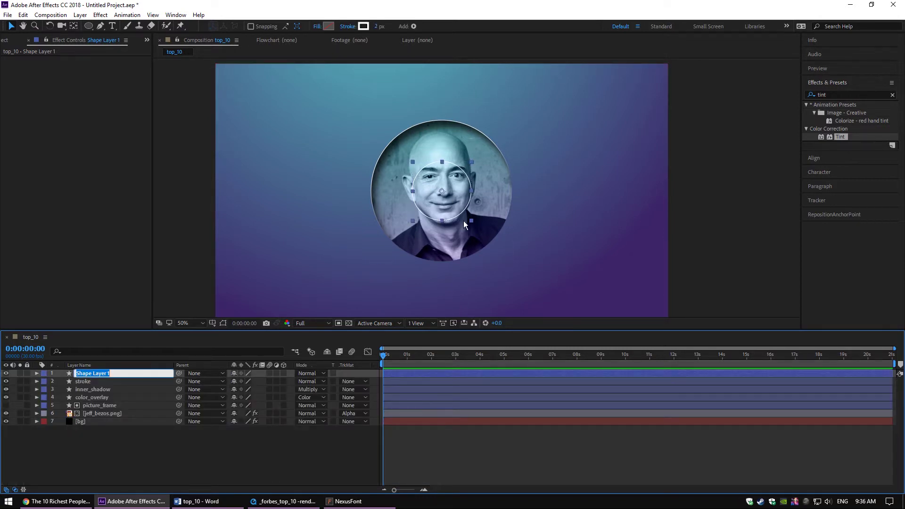
pyautogui.write('number_circle')
pyautogui.press('Return')
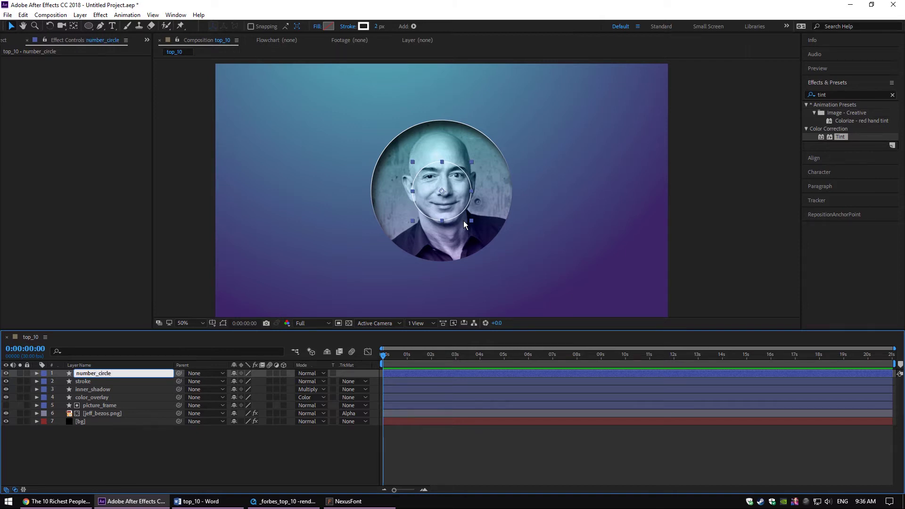
# Move the number circle so it overlaps the portrait's upper-right edge, and compare its placement with the _forbes_top_10 render.
pyautogui.scroll(2, 462, 178)
pyautogui.moveTo(442, 178); pyautogui.dragTo(546, 140)
pyautogui.scroll(-2, 540, 146)
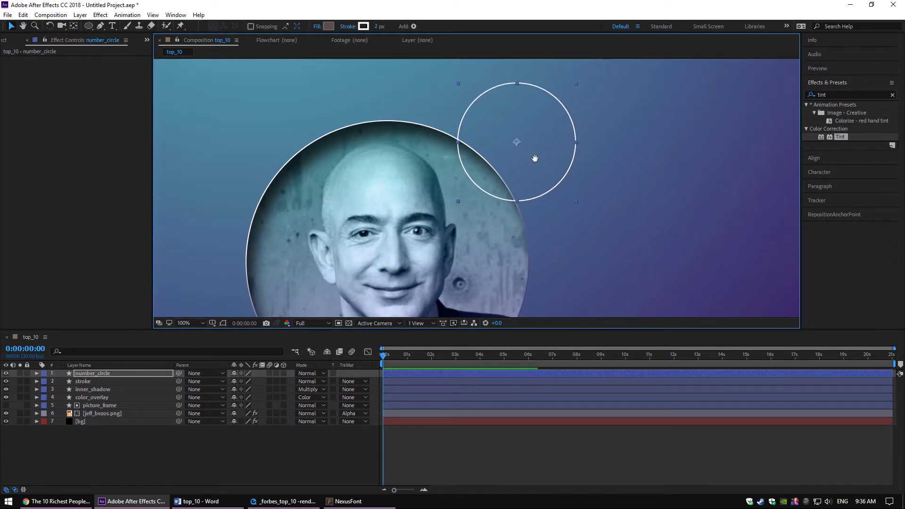
pyautogui.hotkey('alt', 'Tab')
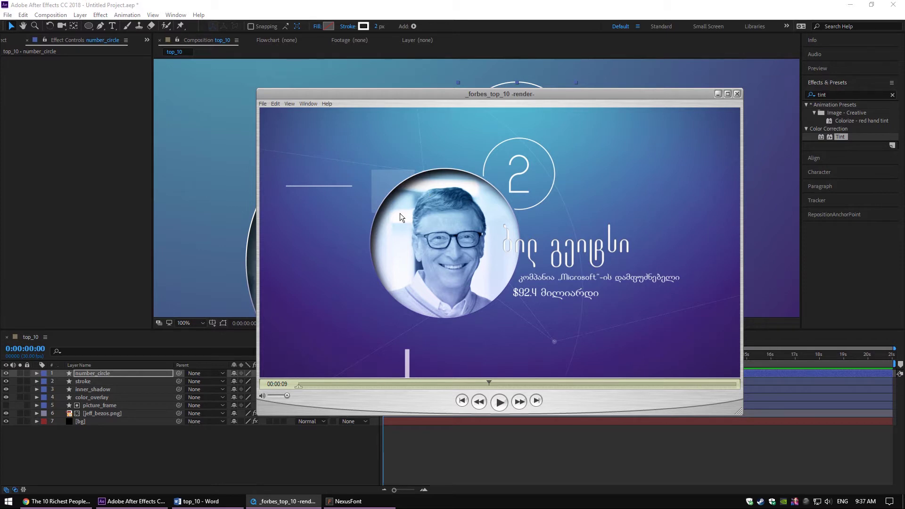
pyautogui.click(219, 414)
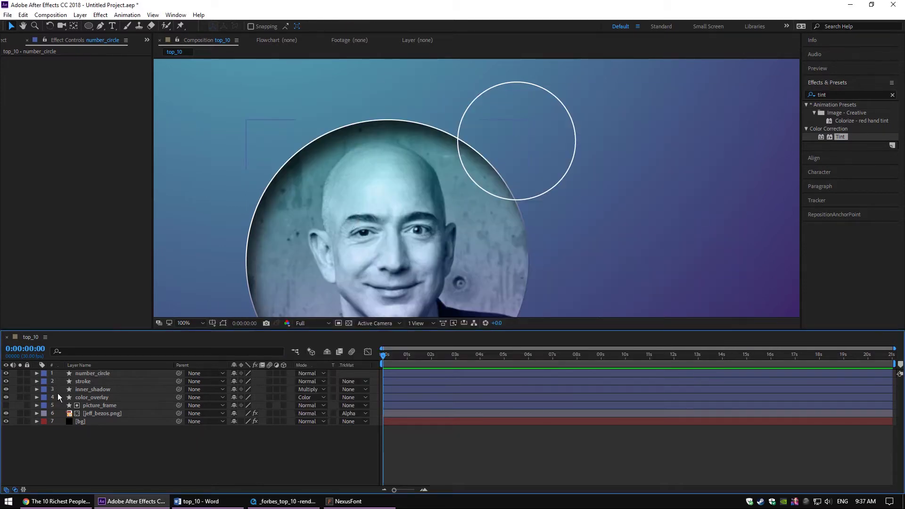
# Duplicate the picture_frame layer, place the copy directly below number_circle, and make it visible.
pyautogui.click(87, 404)
pyautogui.hotkey('ctrl', 'd')
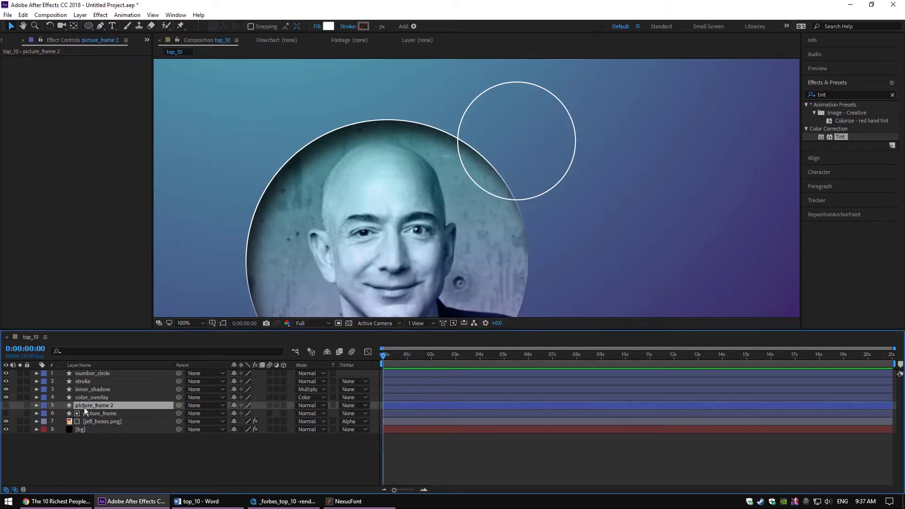
pyautogui.moveTo(89, 405); pyautogui.dragTo(52, 380)
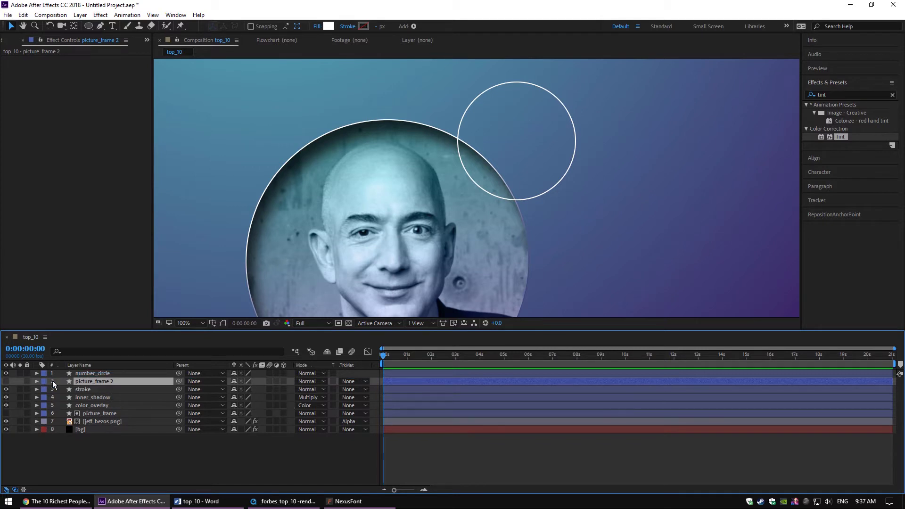
pyautogui.click(6, 380)
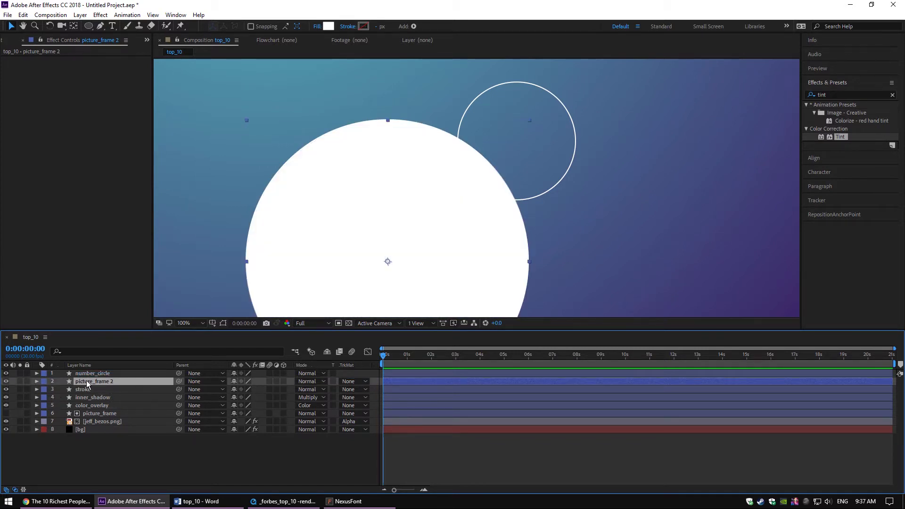
# Set the picture_frame 2 ellipse path's size to 630 by 630 so it is slightly larger than the portrait.
pyautogui.click(36, 381)
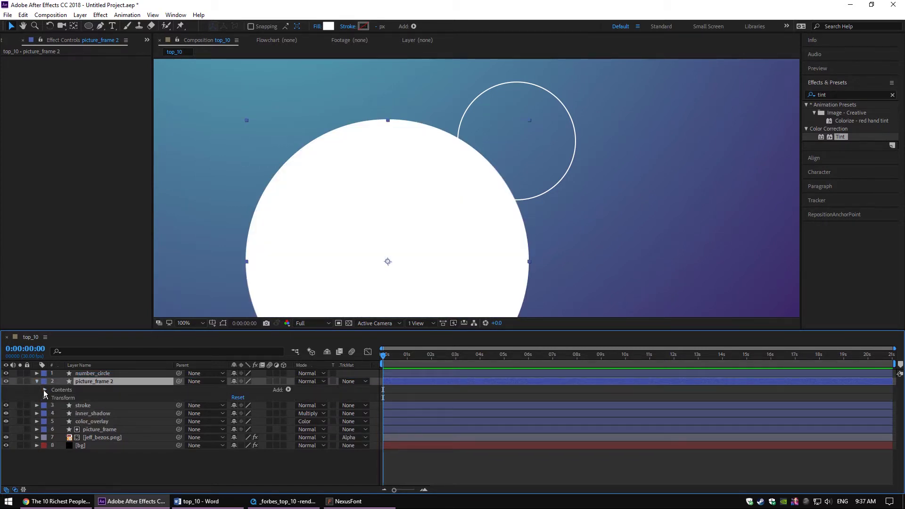
pyautogui.click(45, 389)
pyautogui.click(53, 398)
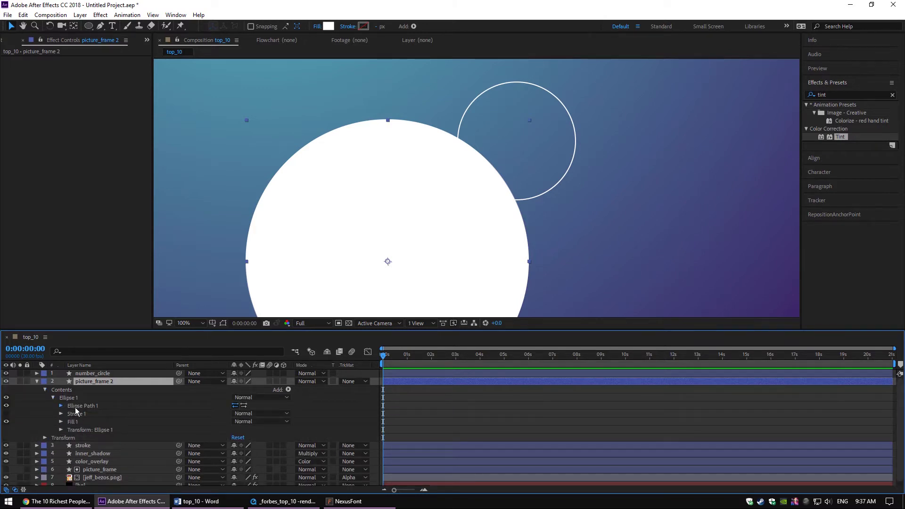
pyautogui.click(61, 405)
pyautogui.click(262, 413)
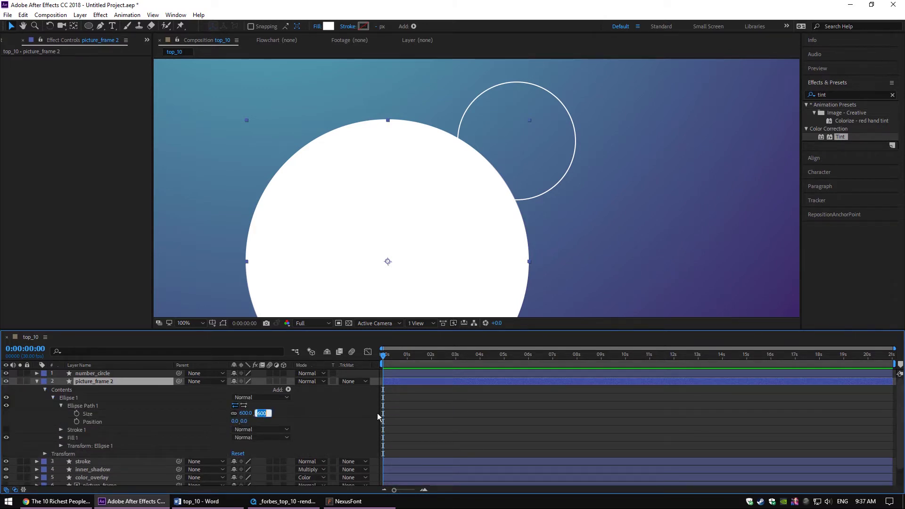
pyautogui.write('6')
pyautogui.press('Return')
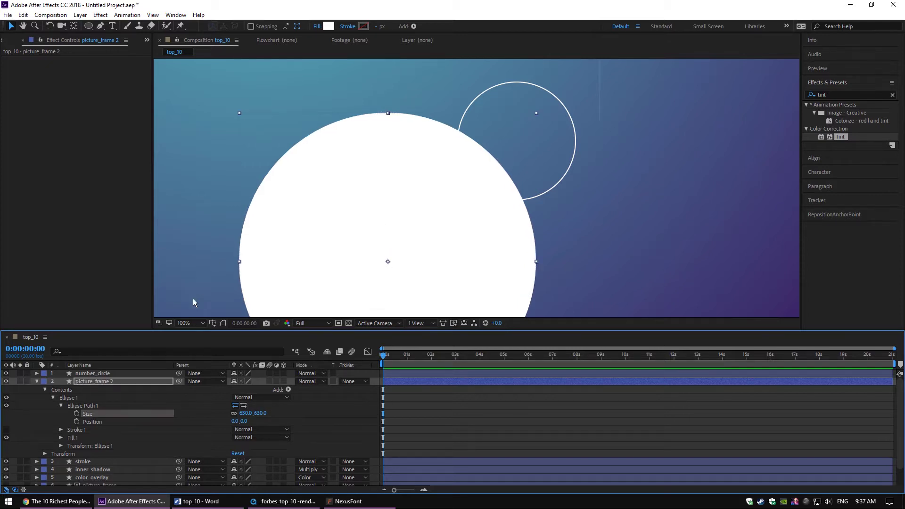
# Collapse the enlarged picture_frame 2 layer's properties and rename it as number_matte.
pyautogui.click(38, 381)
pyautogui.press('Return')
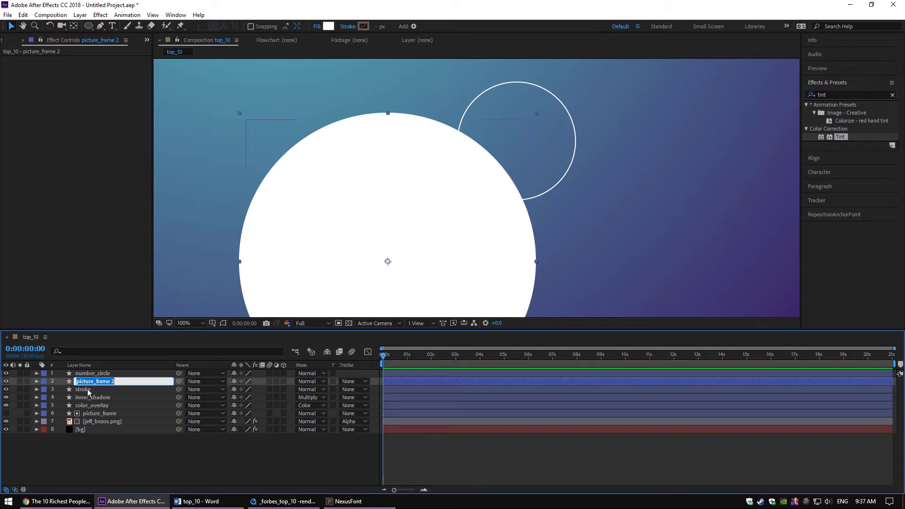
pyautogui.write('number_matte')
pyautogui.press('Return')
# Place number_matte above number_circle and set number_circle's track matte to Alpha Inverted Matte "number_matte".
pyautogui.moveTo(100, 383); pyautogui.dragTo(102, 370)
pyautogui.click(106, 383)
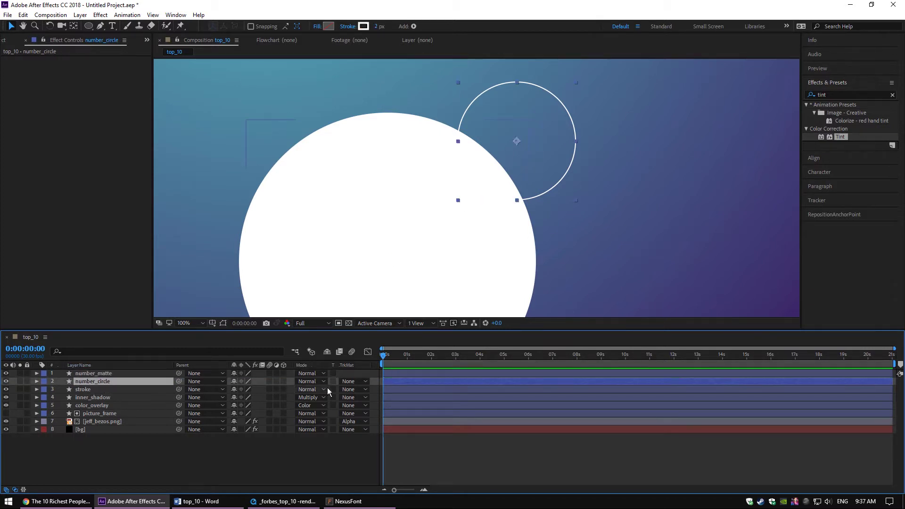
pyautogui.click(354, 382)
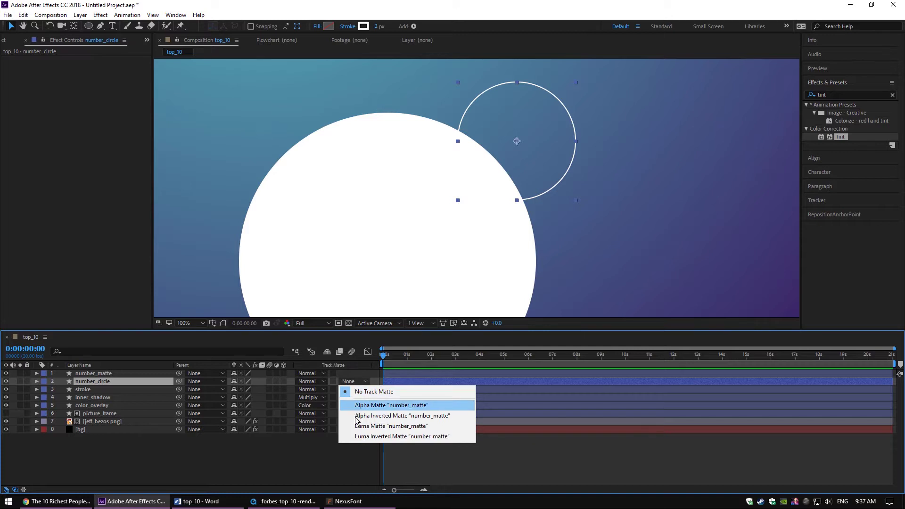
pyautogui.click(397, 416)
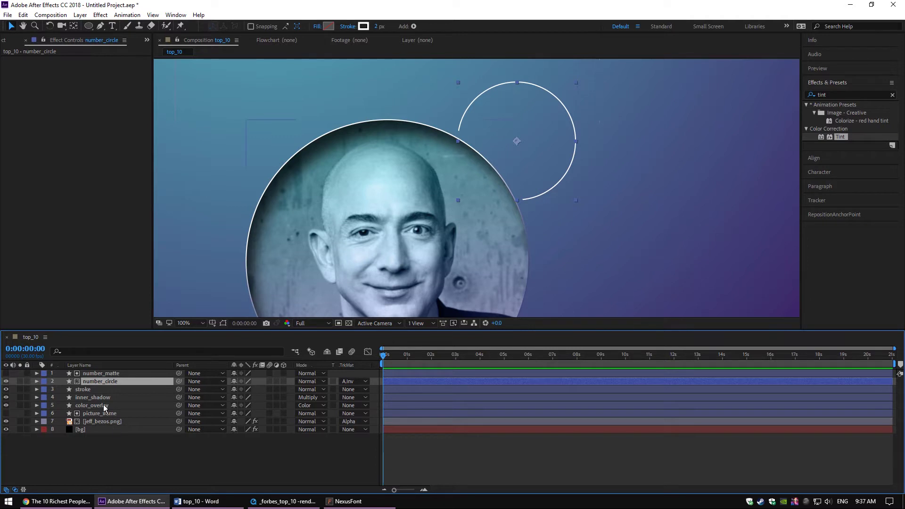
# Shift the number circle slightly outward along the portrait's upper-right edge, to a position of about 1271, 320.
pyautogui.click(98, 382)
pyautogui.moveTo(541, 128)
pyautogui.mouseDown()
pyautogui.moveTo(459, 111)
pyautogui.moveTo(273, 197)
pyautogui.moveTo(280, 204)
pyautogui.moveTo(369, 174)
pyautogui.moveTo(561, 157)
pyautogui.moveTo(538, 129)
pyautogui.mouseUp()
pyautogui.press('h')
pyautogui.moveTo(507, 181)
pyautogui.mouseDown()
pyautogui.moveTo(483, 104)
pyautogui.moveTo(499, 119)
pyautogui.mouseUp()
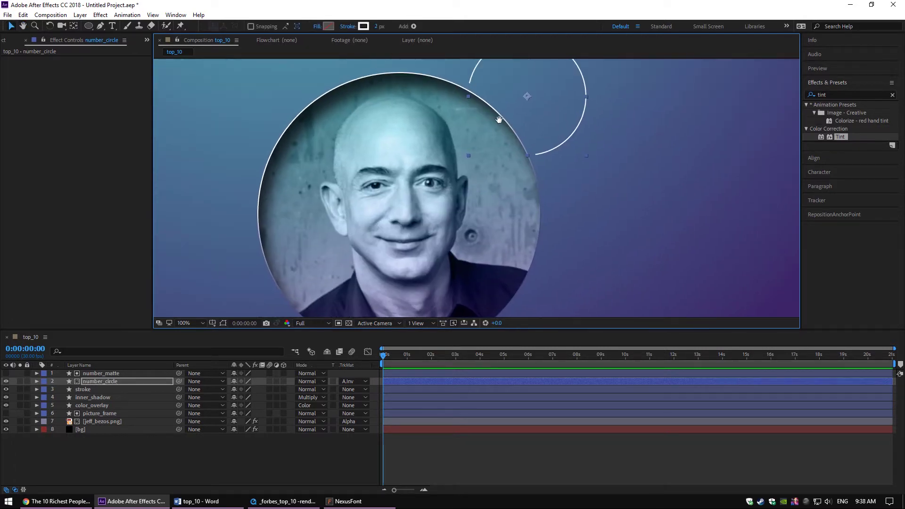
pyautogui.scroll(-2, 488, 135)
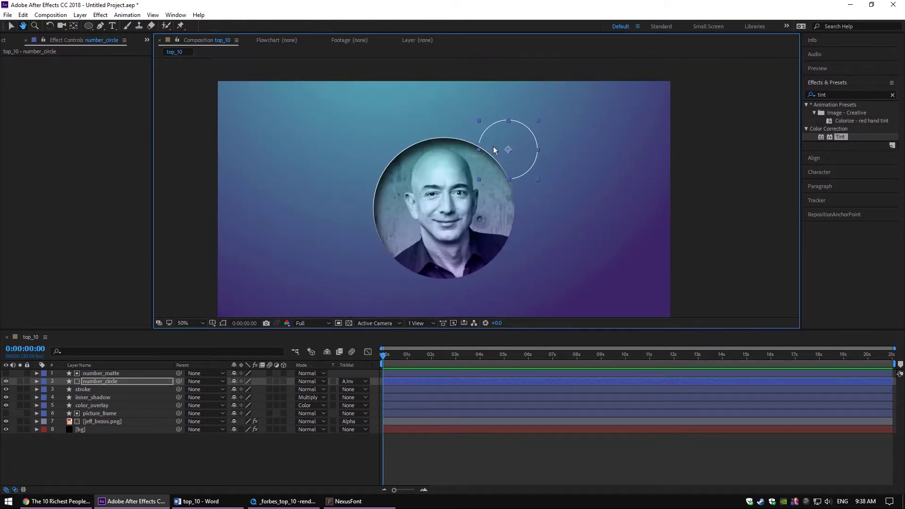
# Add a text layer reading 1 and set its font size to 137 px.
pyautogui.click(114, 470)
pyautogui.rightClick(128, 468)
pyautogui.moveTo(167, 366)
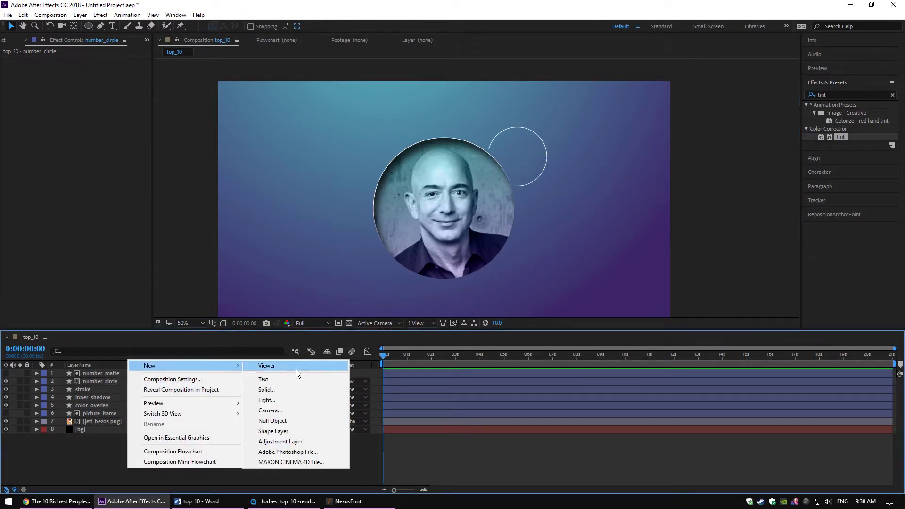
pyautogui.click(284, 381)
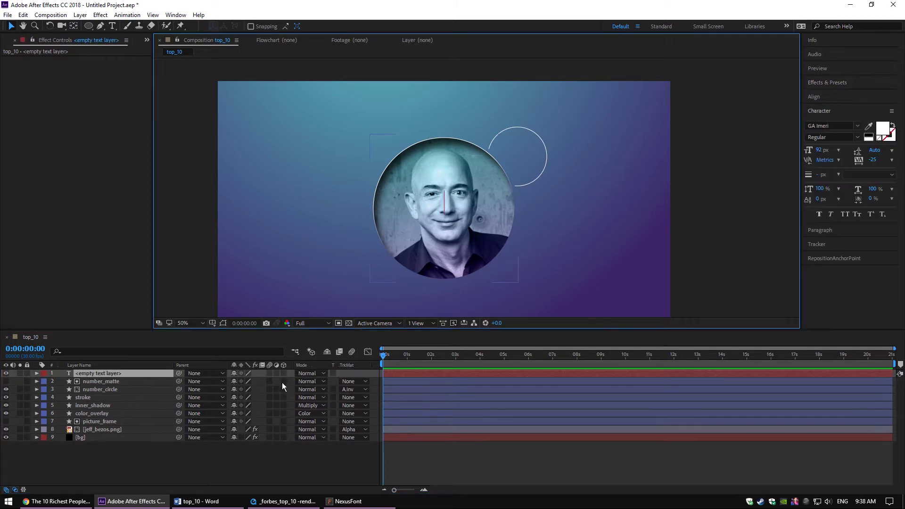
pyautogui.write('1')
pyautogui.click(92, 375)
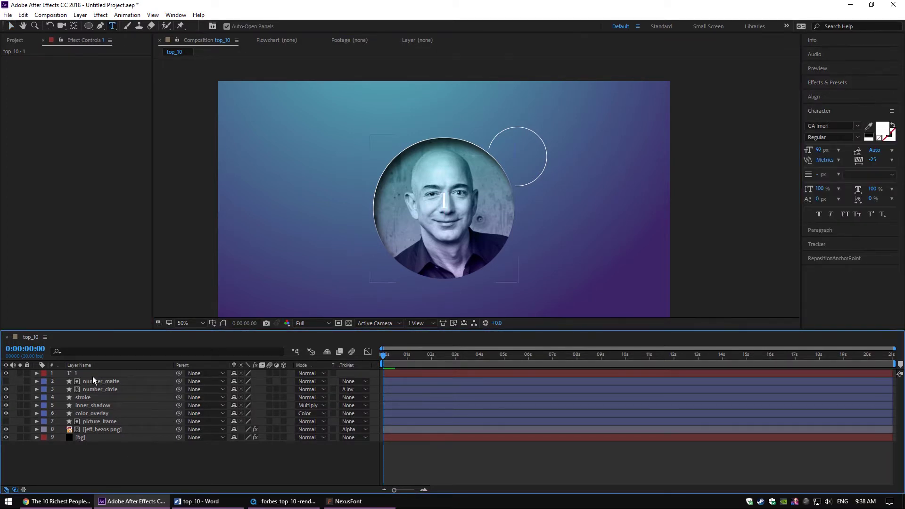
pyautogui.moveTo(819, 150); pyautogui.dragTo(841, 150)
pyautogui.click(230, 468)
# Move the number 1 from the portrait's centre into the number circle by eye.
pyautogui.press('.')
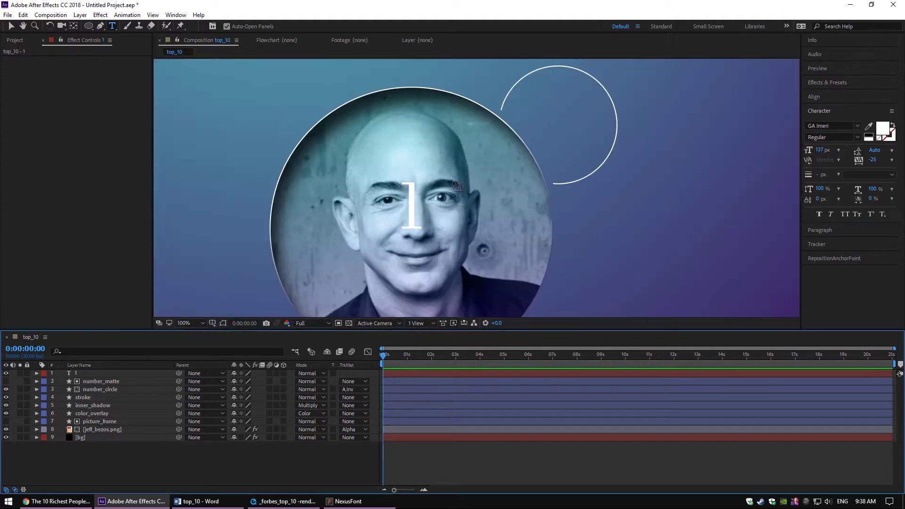
pyautogui.press('v')
pyautogui.click(82, 373)
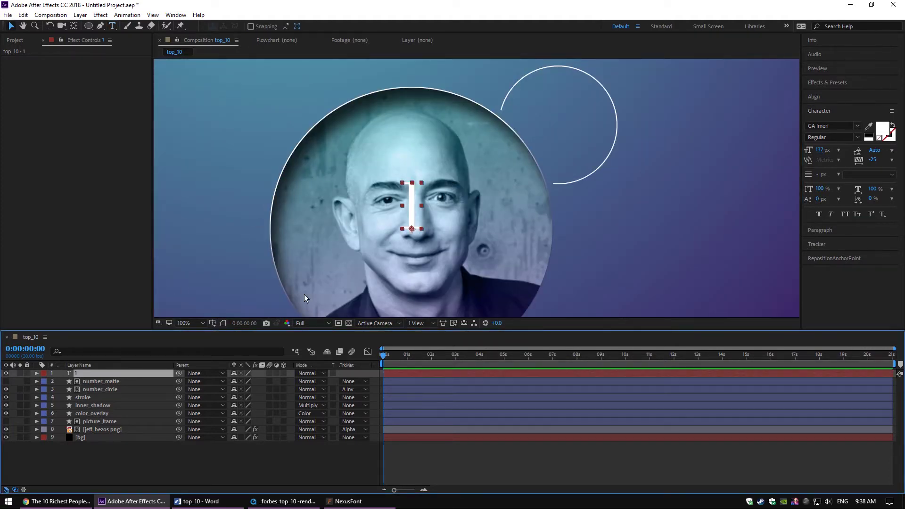
pyautogui.moveTo(418, 203); pyautogui.dragTo(550, 124)
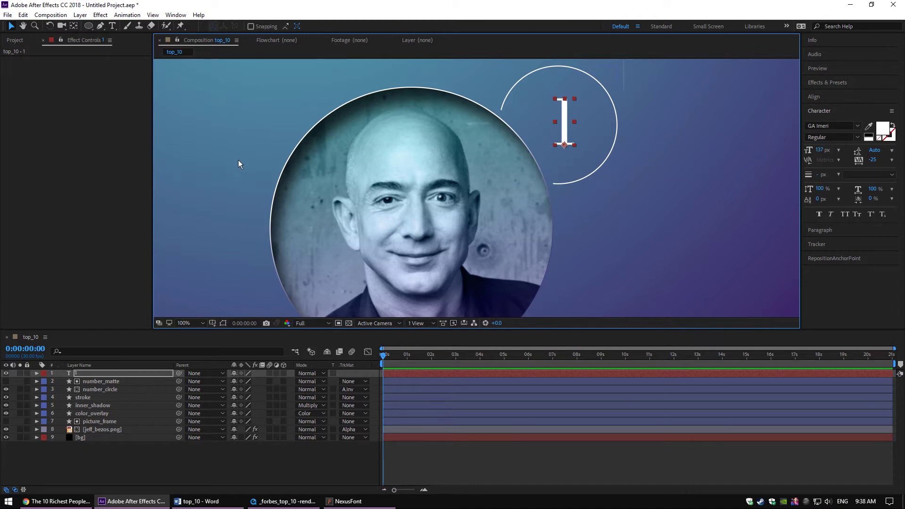
# Copy the position value of number_circle onto the number 1 text layer.
pyautogui.click(101, 389)
pyautogui.press('p')
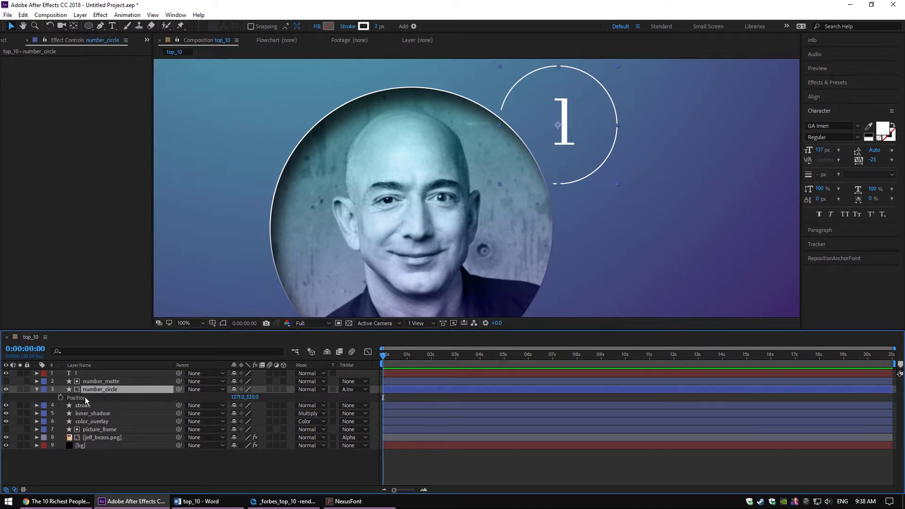
pyautogui.click(94, 375)
pyautogui.press('p')
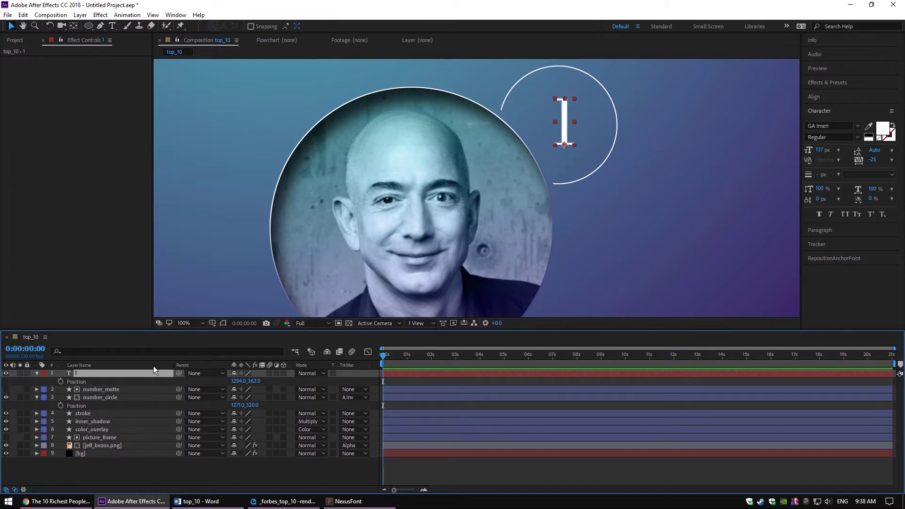
pyautogui.click(92, 403)
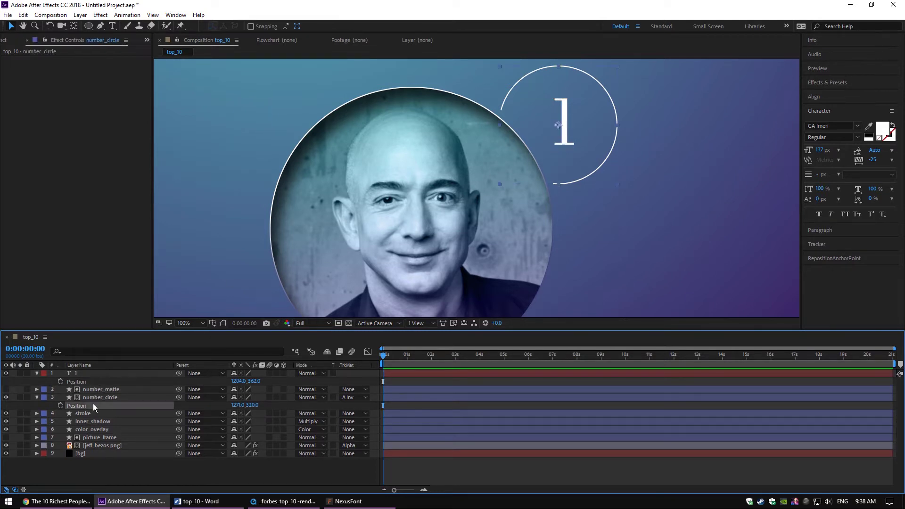
pyautogui.hotkey('ctrl', 'c')
pyautogui.click(90, 381)
pyautogui.hotkey('ctrl', 'v')
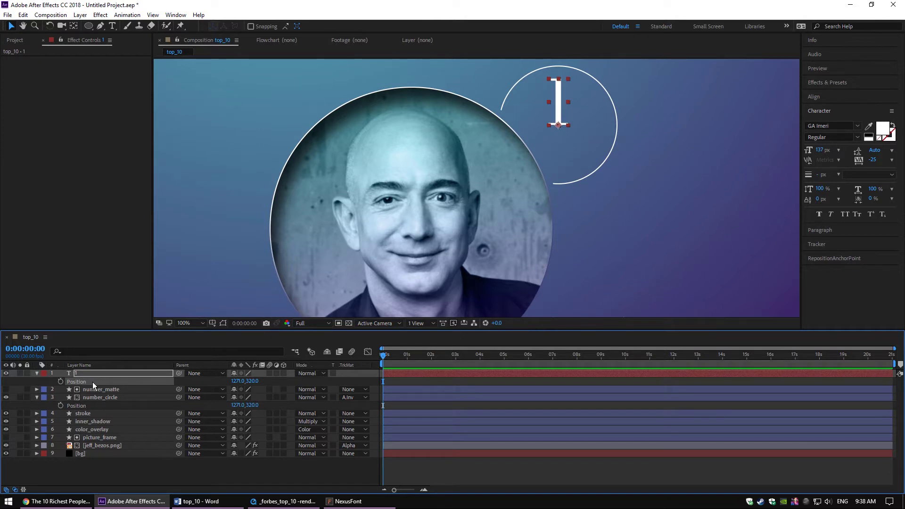
# Try centring the number 1 vertically by shifting its anchor point Y to -48, and reset the value to 0.
pyautogui.scroll(3, 535, 141)
pyautogui.moveTo(536, 149); pyautogui.dragTo(506, 196)
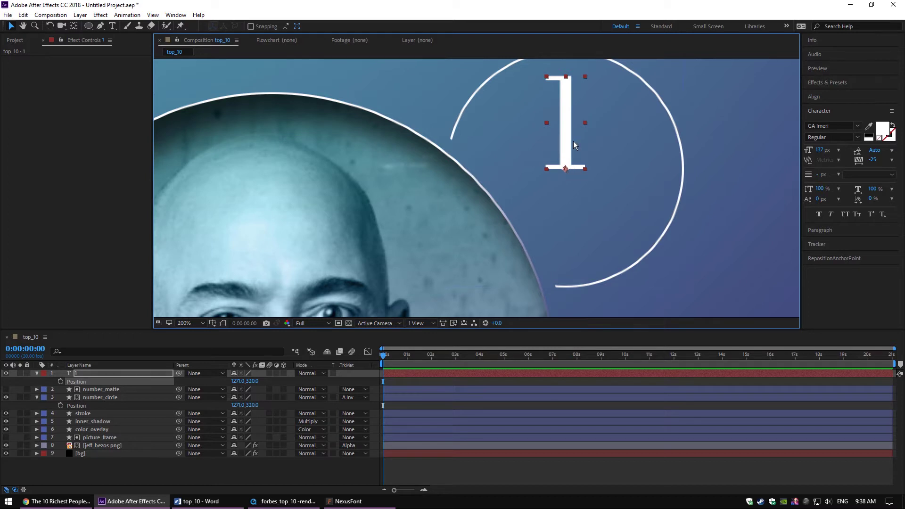
pyautogui.moveTo(573, 140); pyautogui.dragTo(563, 151)
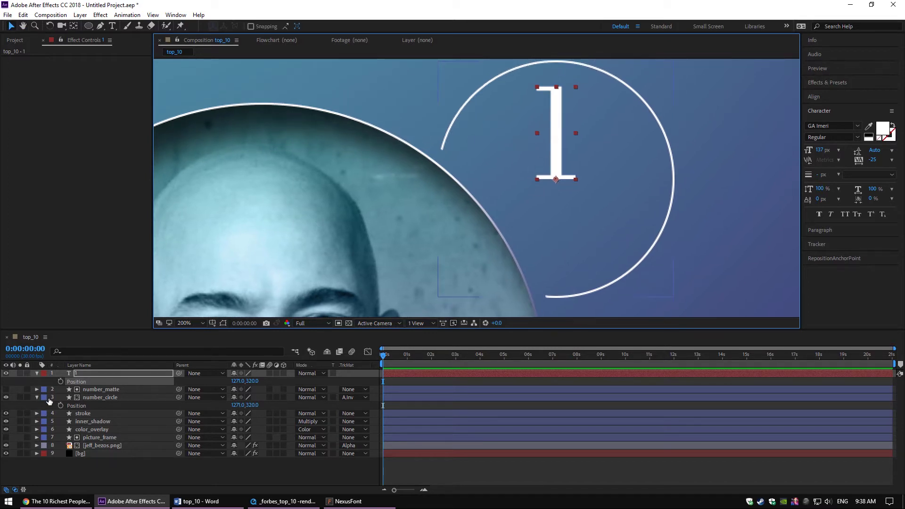
pyautogui.press('a')
pyautogui.moveTo(238, 380); pyautogui.dragTo(219, 384)
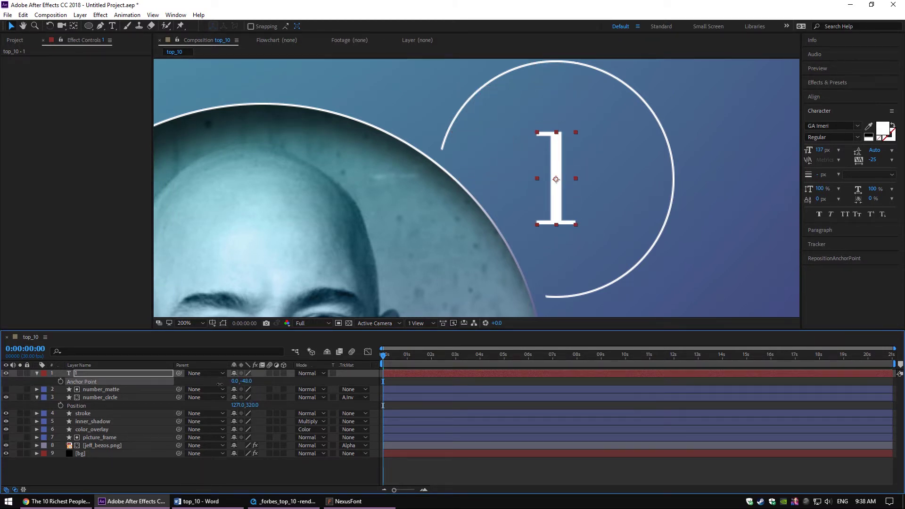
pyautogui.click(246, 380)
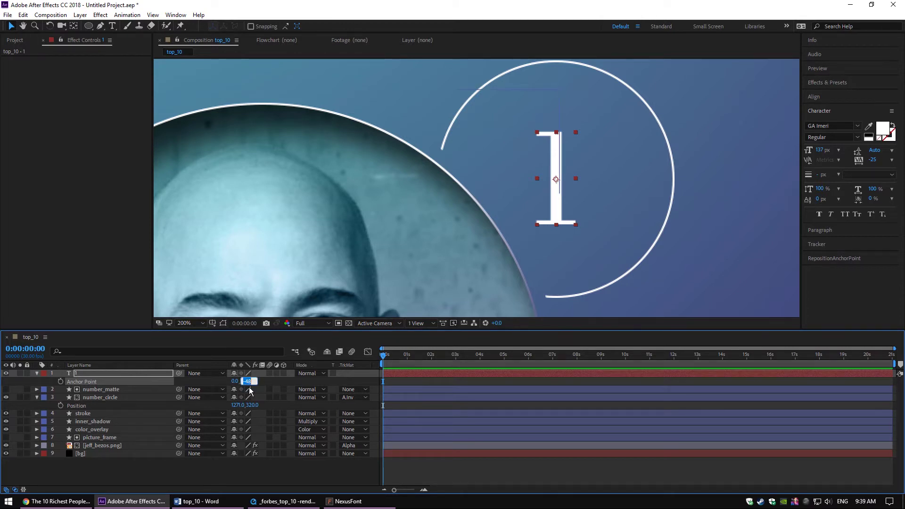
pyautogui.write('0')
pyautogui.press('Return')
pyautogui.click(38, 374)
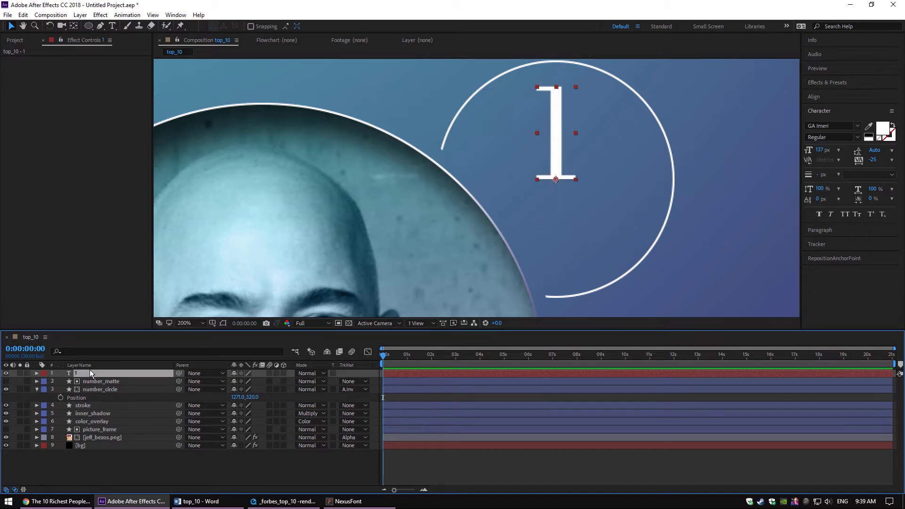
# Reposition the number 1 text layer's anchor point to the centre of the text with RepositionAnchorPoint.
pyautogui.click(841, 260)
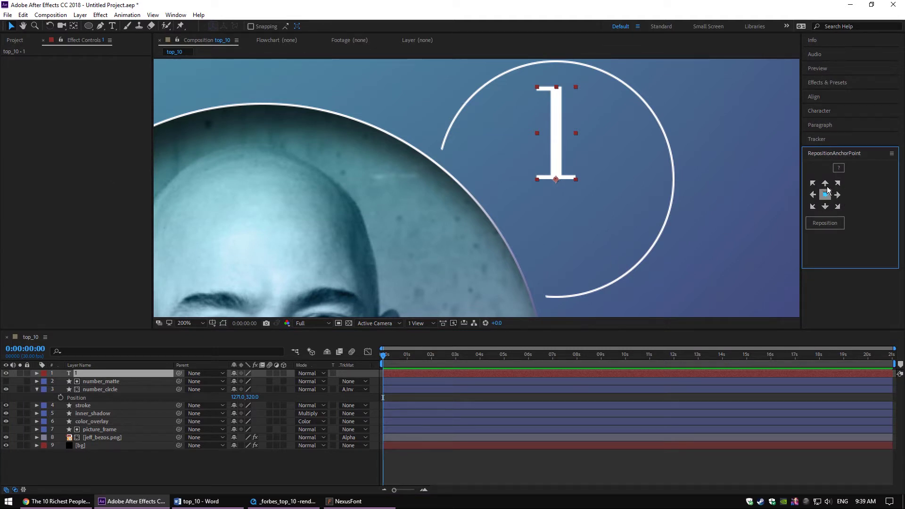
pyautogui.click(81, 375)
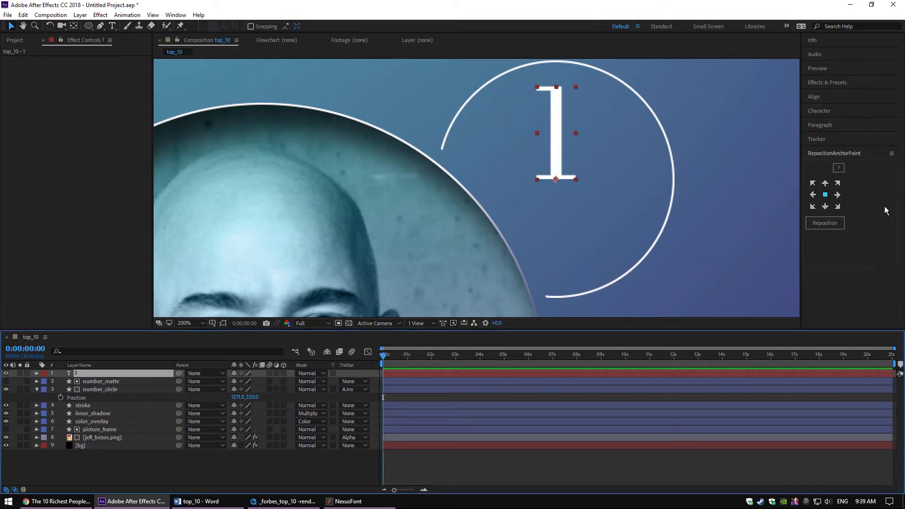
pyautogui.click(824, 197)
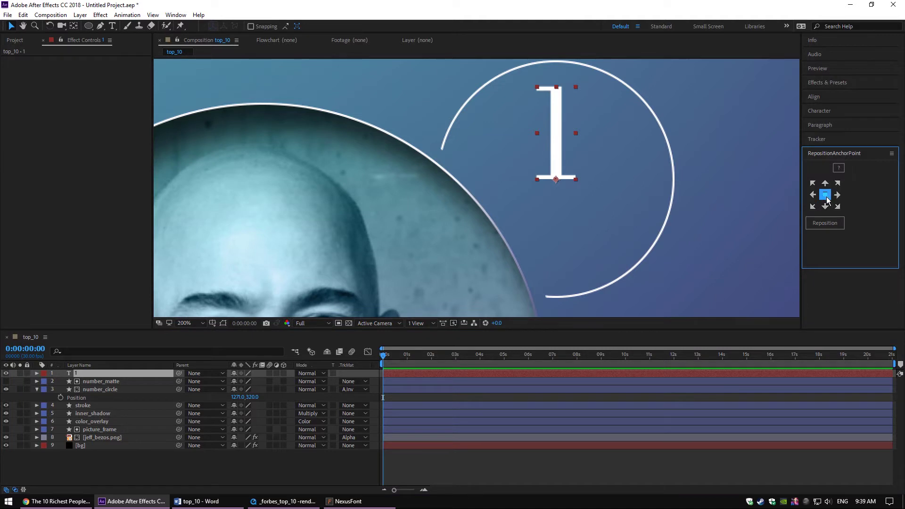
pyautogui.click(825, 223)
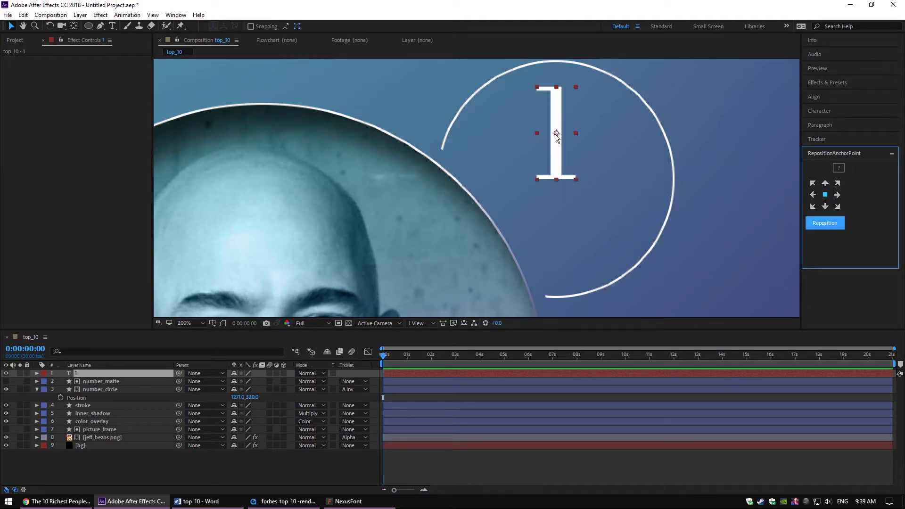
# Apply number_circle's position to the text layer again to centre the 1 in the circle, and collapse number_circle's properties.
pyautogui.click(94, 397)
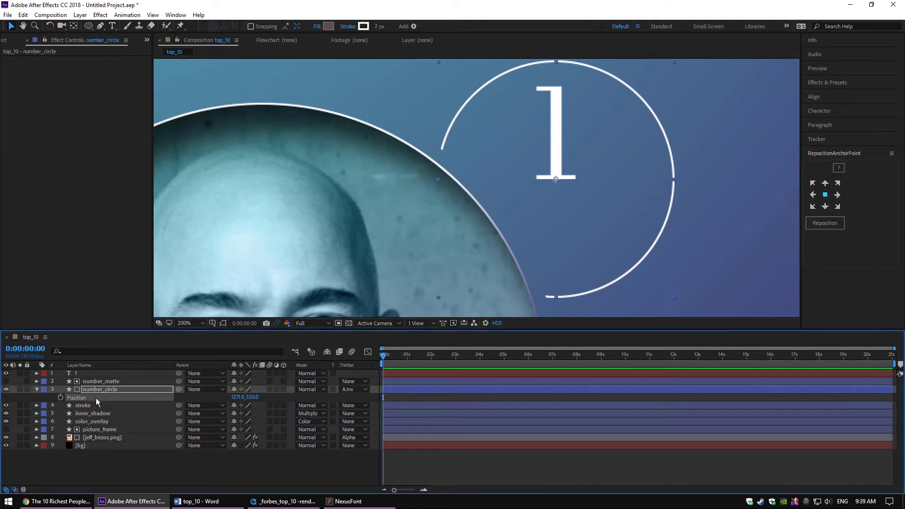
pyautogui.click(89, 375)
pyautogui.press(',')
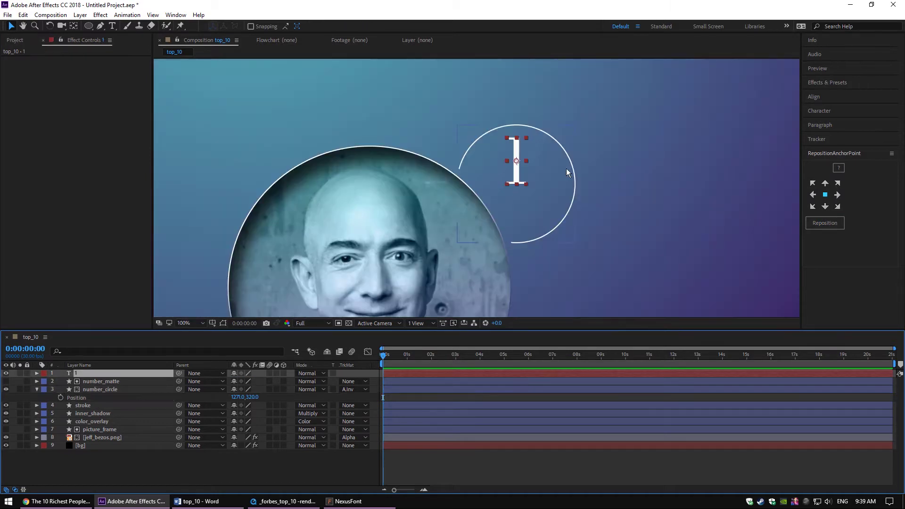
pyautogui.click(186, 465)
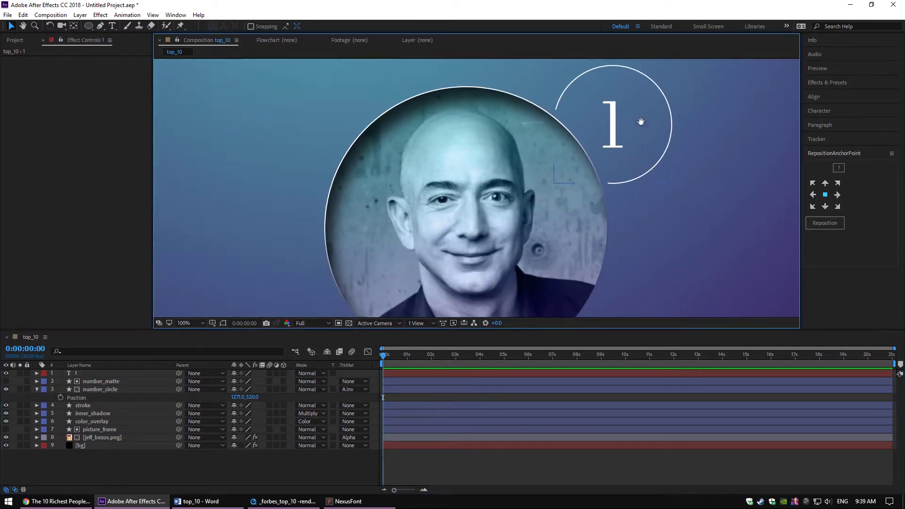
pyautogui.moveTo(481, 242); pyautogui.dragTo(575, 180)
pyautogui.press(',')
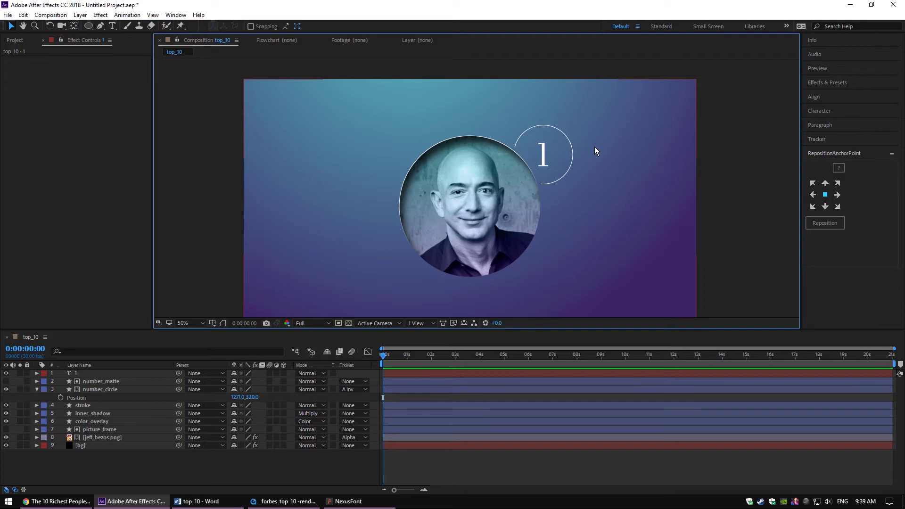
pyautogui.click(37, 389)
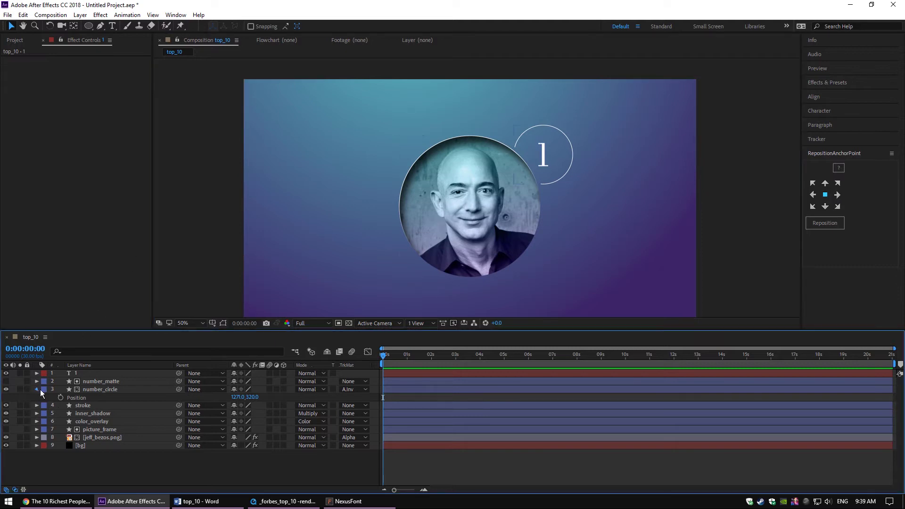
pyautogui.moveTo(473, 199); pyautogui.dragTo(462, 191)
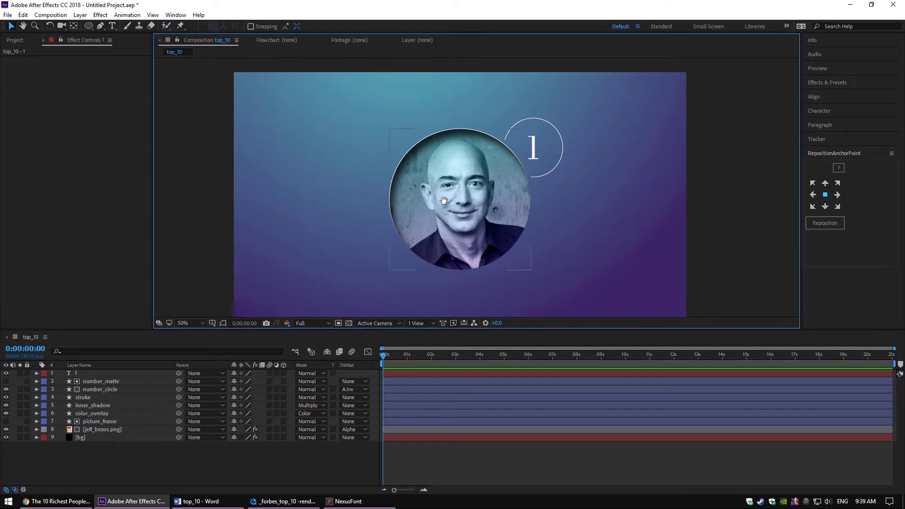
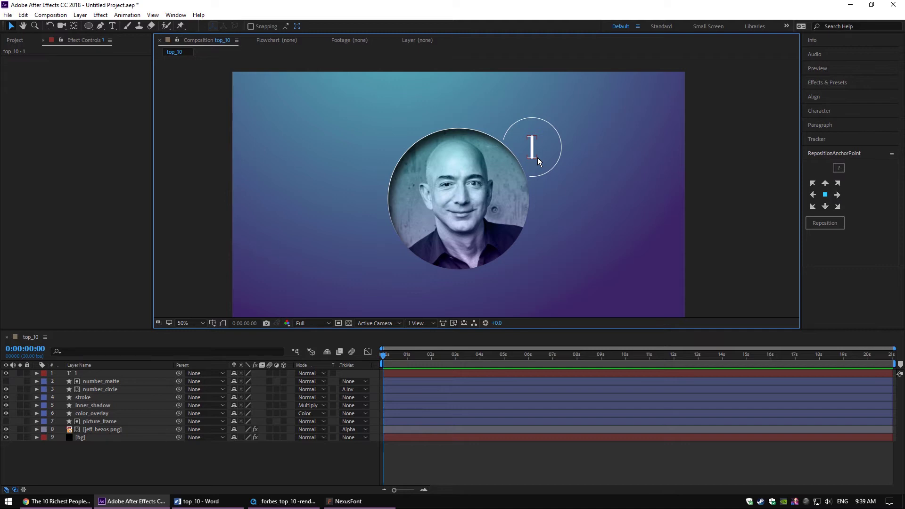
# Switch to NexusFont, move its window aside and list all the installed fonts instead of the Georgian collection.
pyautogui.click(271, 479)
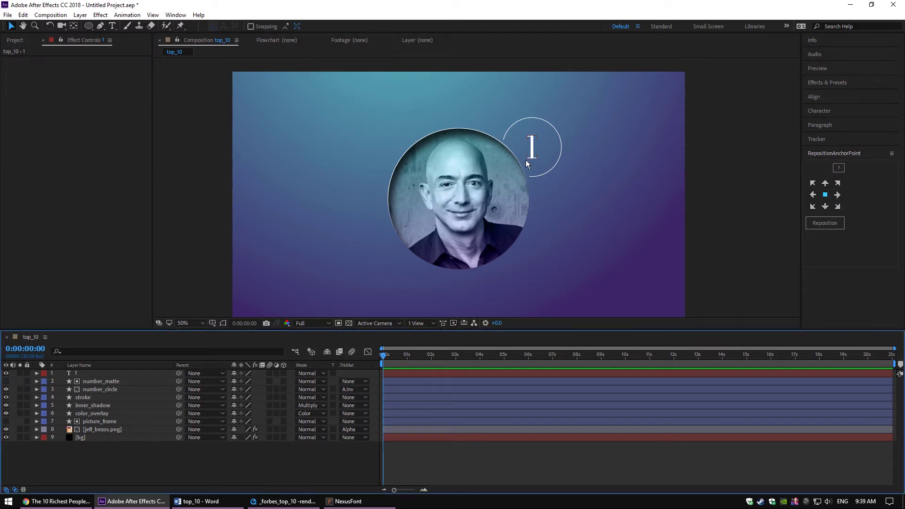
pyautogui.click(347, 501)
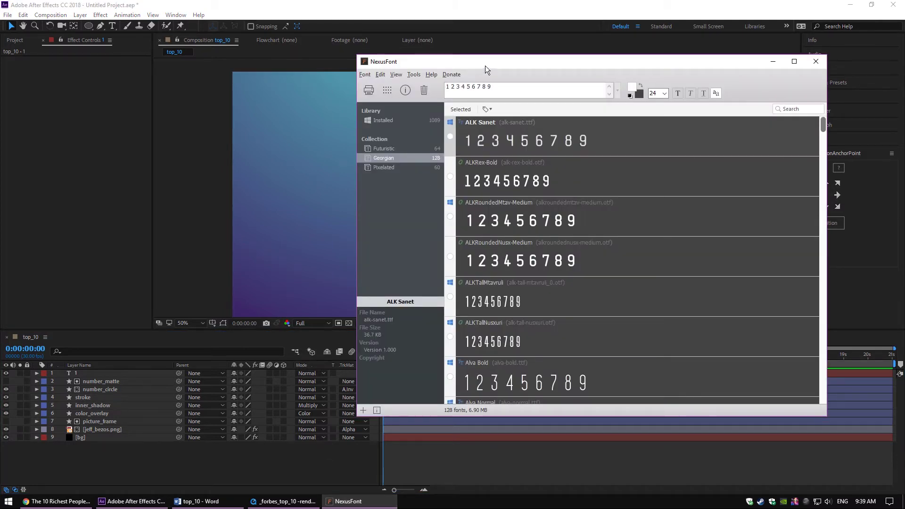
pyautogui.moveTo(484, 66); pyautogui.dragTo(429, 73)
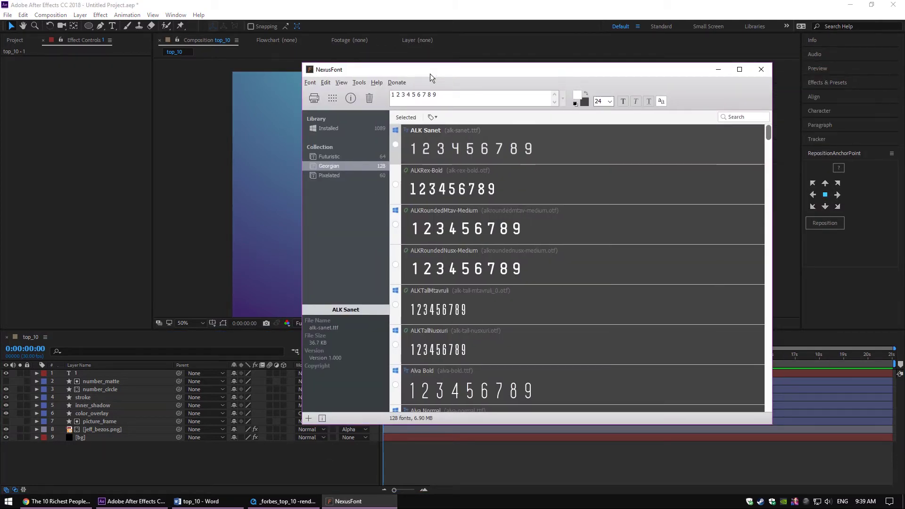
pyautogui.click(323, 128)
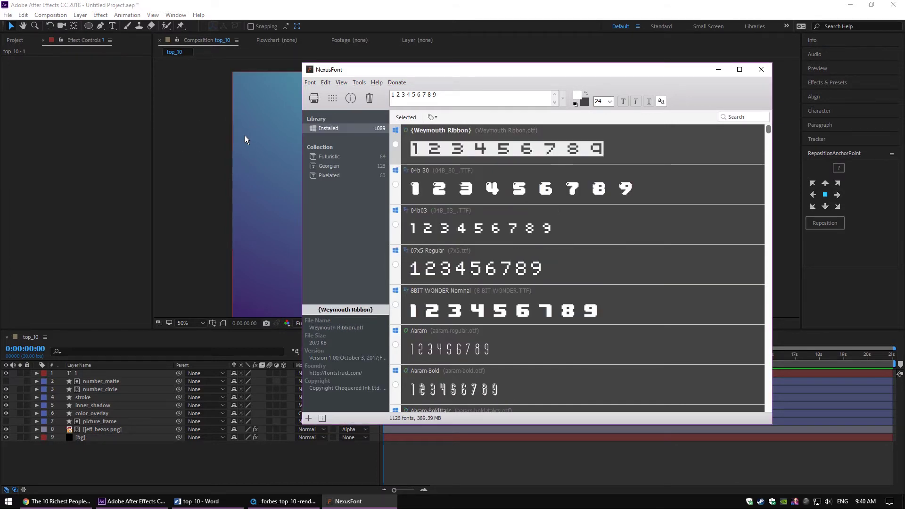
# Look through the installed fonts previewed with the digits 1 to 9 and select ABLAX.
pyautogui.click(587, 94)
pyautogui.click(587, 94)
pyautogui.click(442, 94)
pyautogui.hotkey('ctrl', 'a')
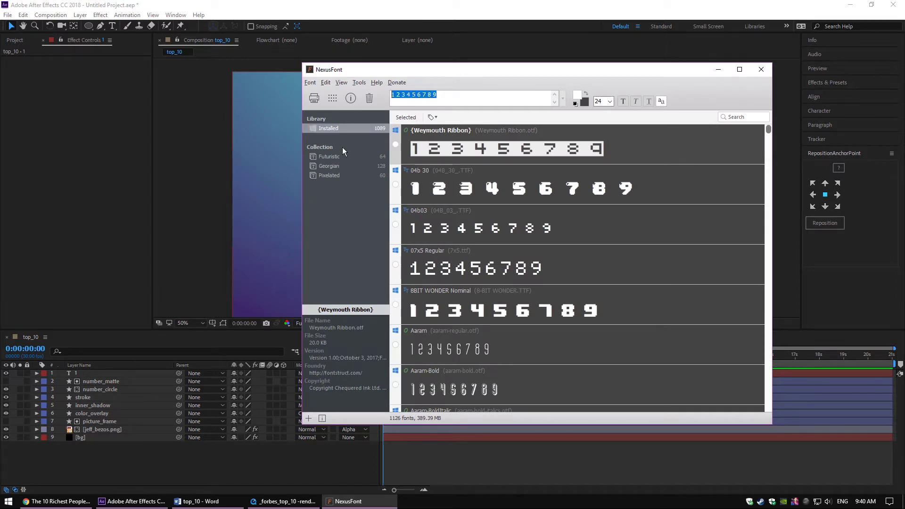
pyautogui.click(455, 235)
pyautogui.scroll(-8, 478, 256)
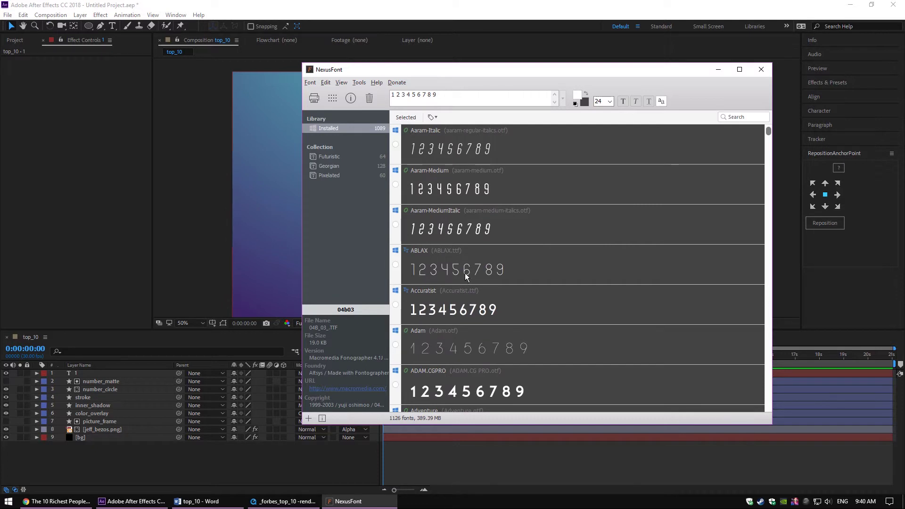
pyautogui.click(466, 275)
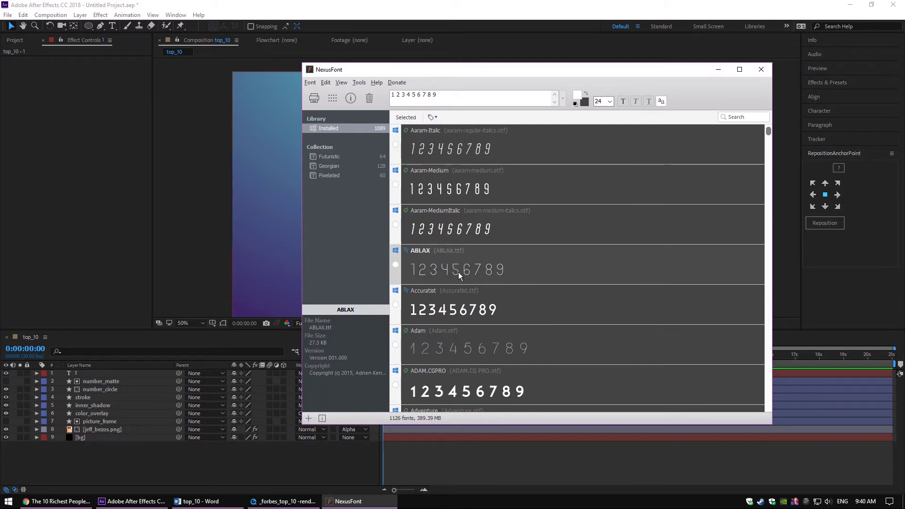
# Switch back to After Effects and set the number 1 text layer's font to ABLAX.
pyautogui.click(112, 473)
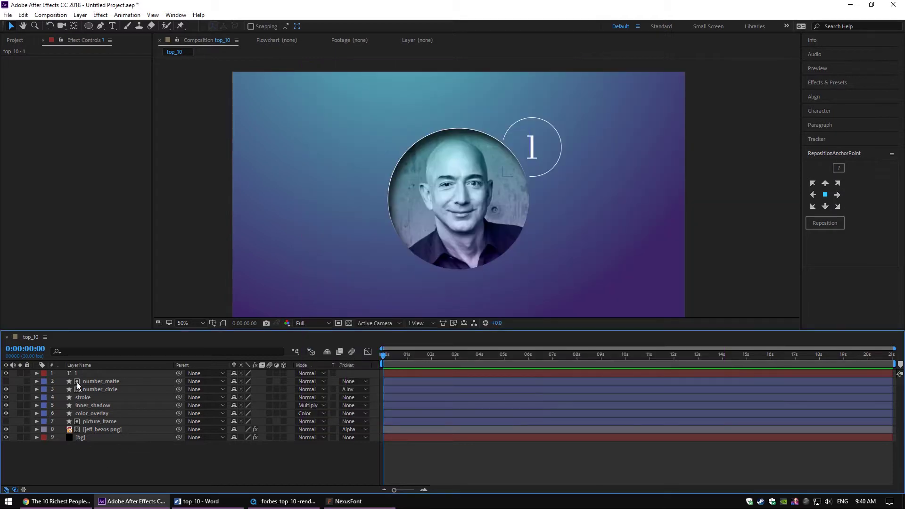
pyautogui.click(94, 373)
pyautogui.click(838, 83)
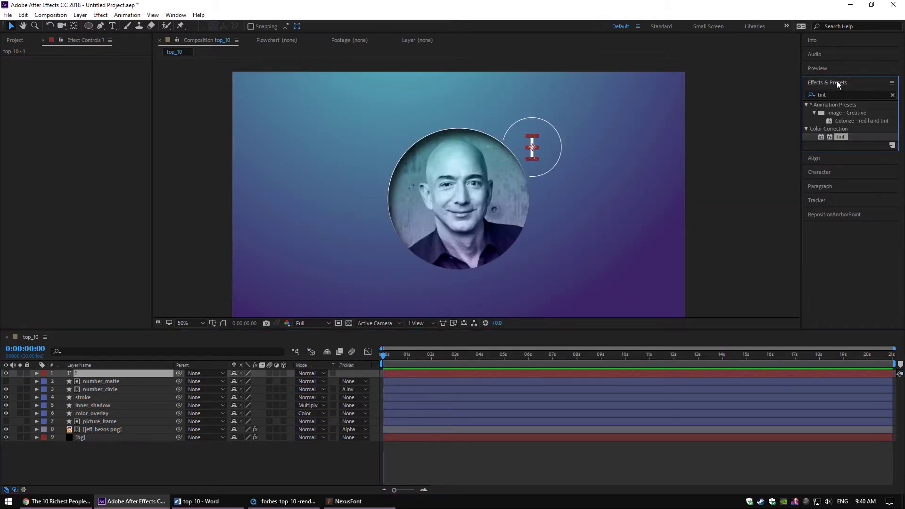
pyautogui.click(830, 135)
pyautogui.click(833, 124)
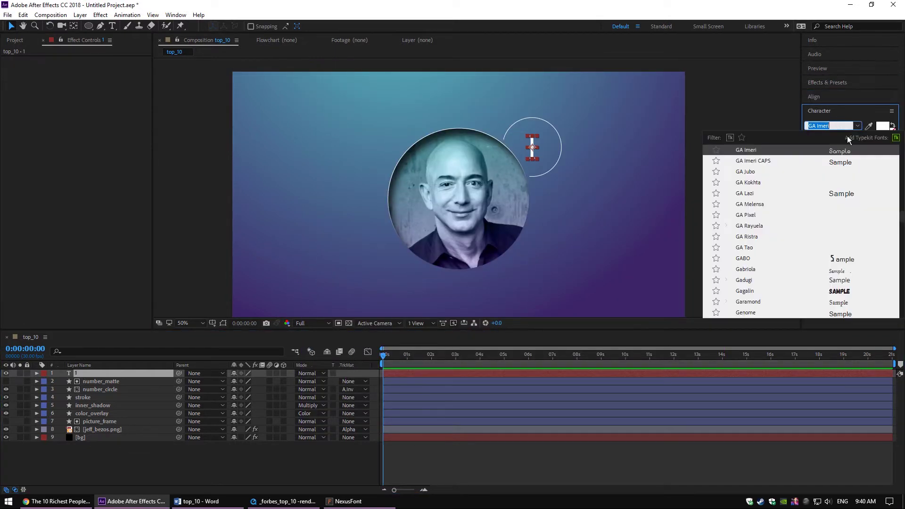
pyautogui.write('abla')
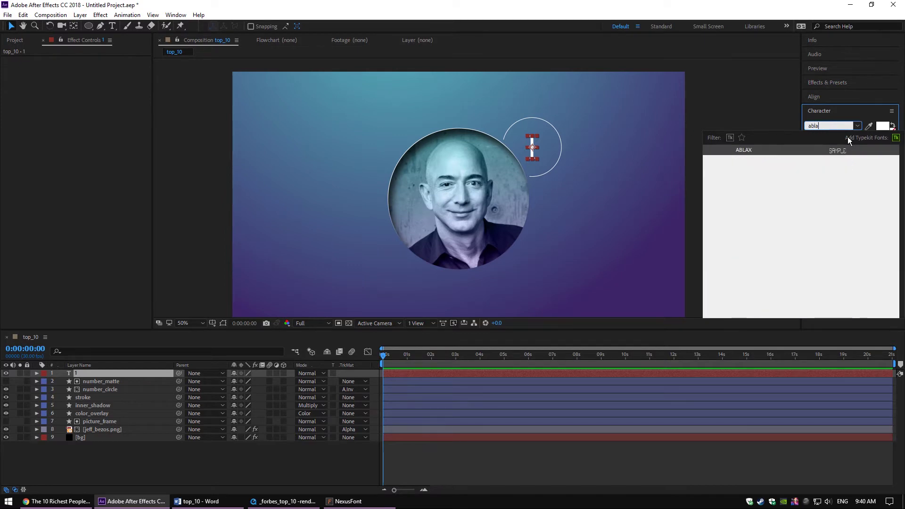
pyautogui.click(753, 148)
pyautogui.press('.')
pyautogui.moveTo(583, 132); pyautogui.dragTo(561, 150)
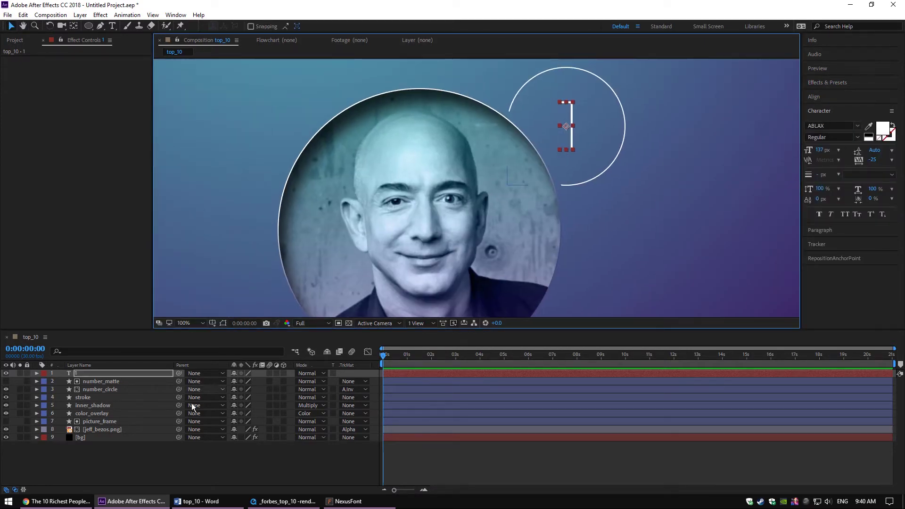
pyautogui.press('Escape')
pyautogui.press(',')
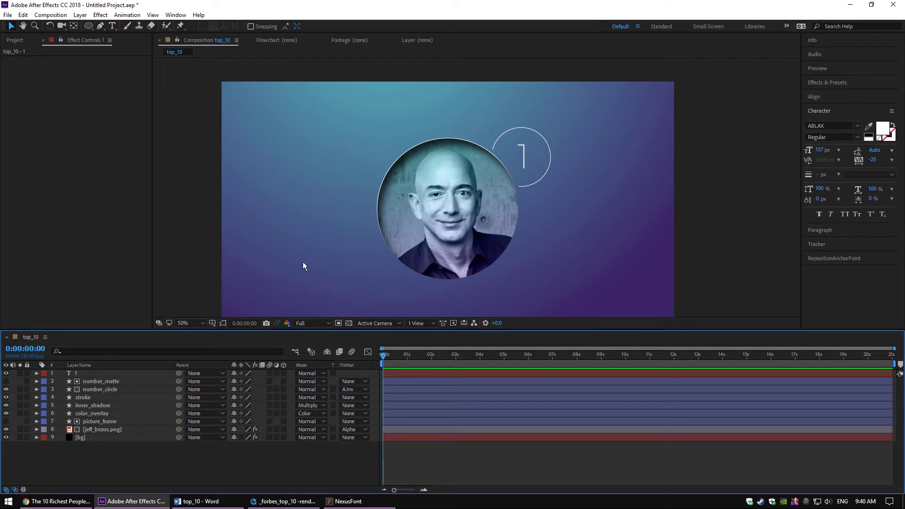
# Try scaling the number 1 text layer to 120%.
pyautogui.click(97, 374)
pyautogui.press('s')
pyautogui.click(261, 381)
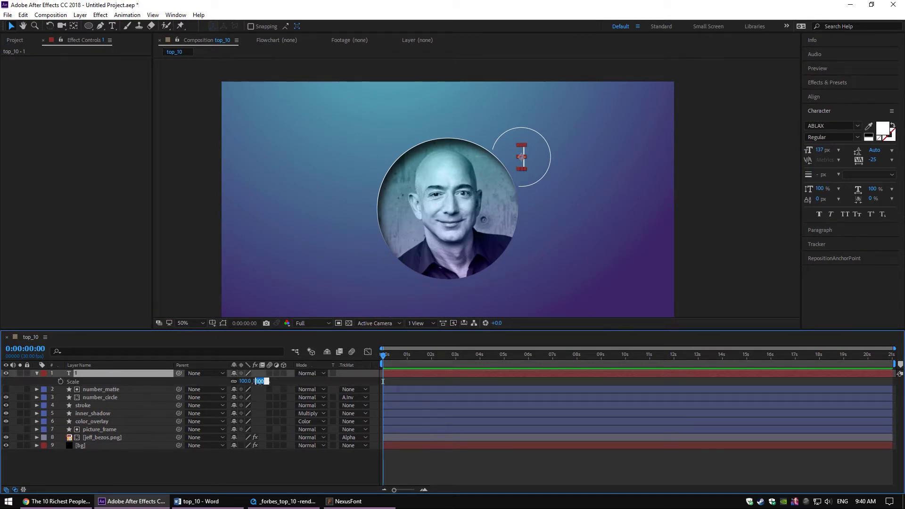
pyautogui.write('120')
pyautogui.press('Return')
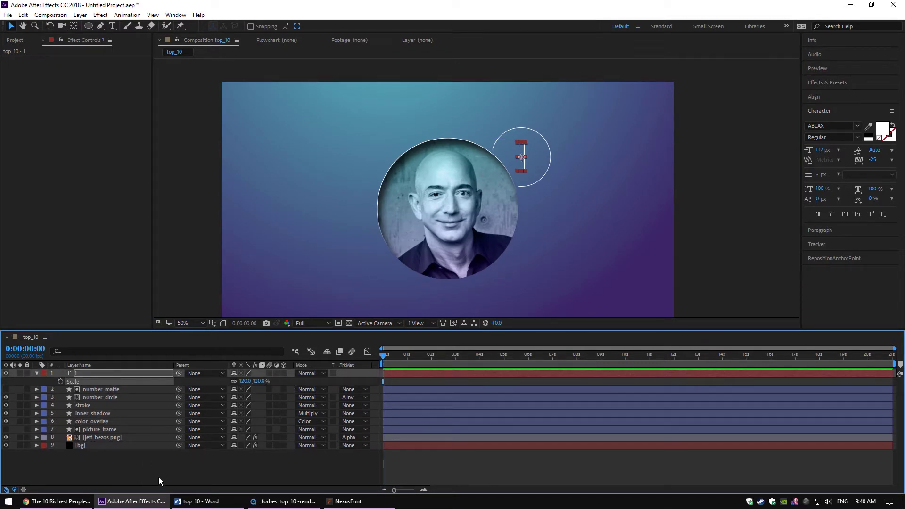
pyautogui.click(158, 477)
# Set the number 1 text layer's scale to 110% and collapse its properties.
pyautogui.press('.')
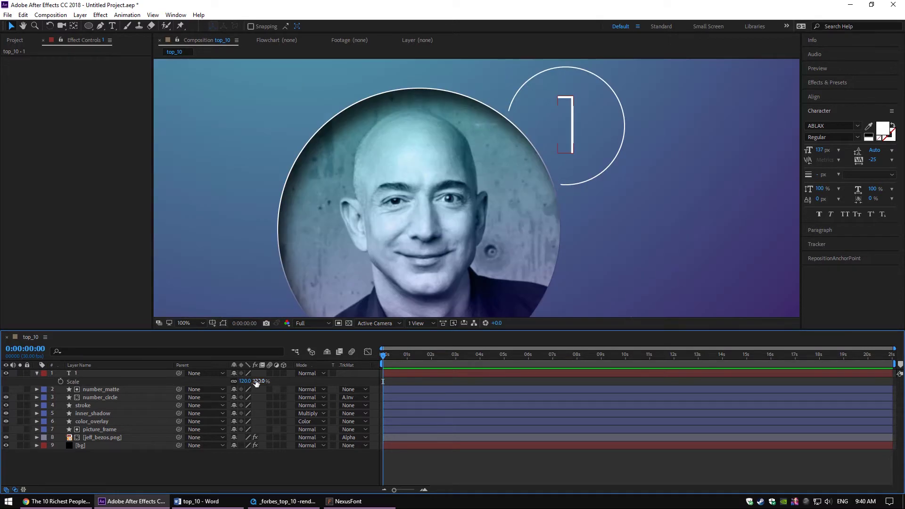
pyautogui.click(260, 381)
pyautogui.write('110')
pyautogui.press('Return')
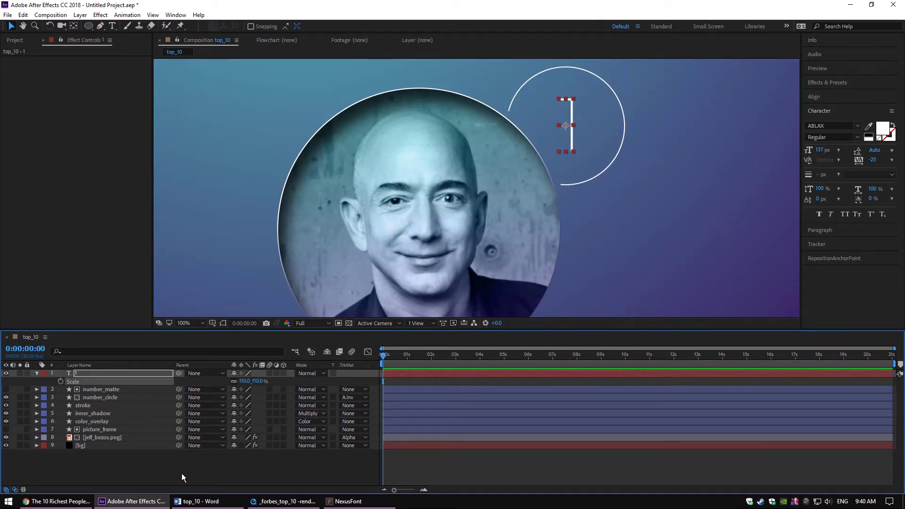
pyautogui.press(',')
pyautogui.click(37, 373)
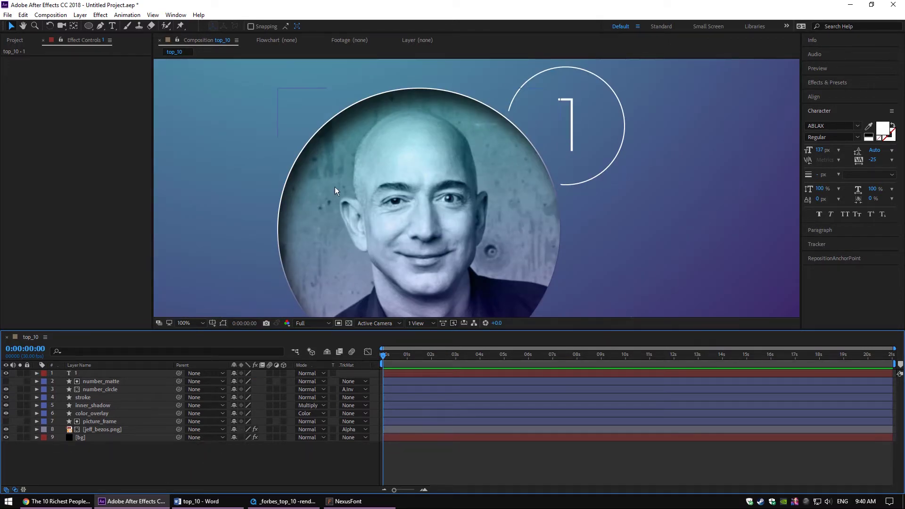
pyautogui.press(',')
pyautogui.press('.')
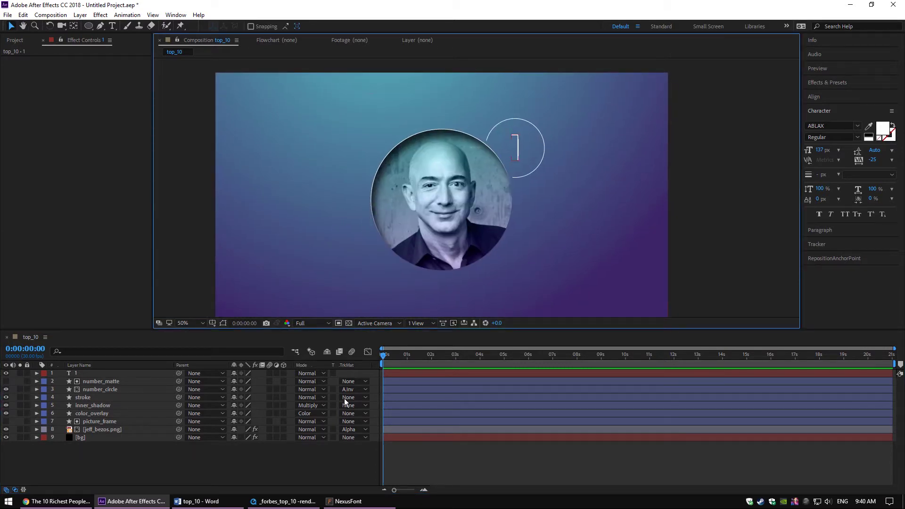
# Check the number 2 slide's layout in the _forbes_top_10 reference render and return to After Effects.
pyautogui.click(285, 502)
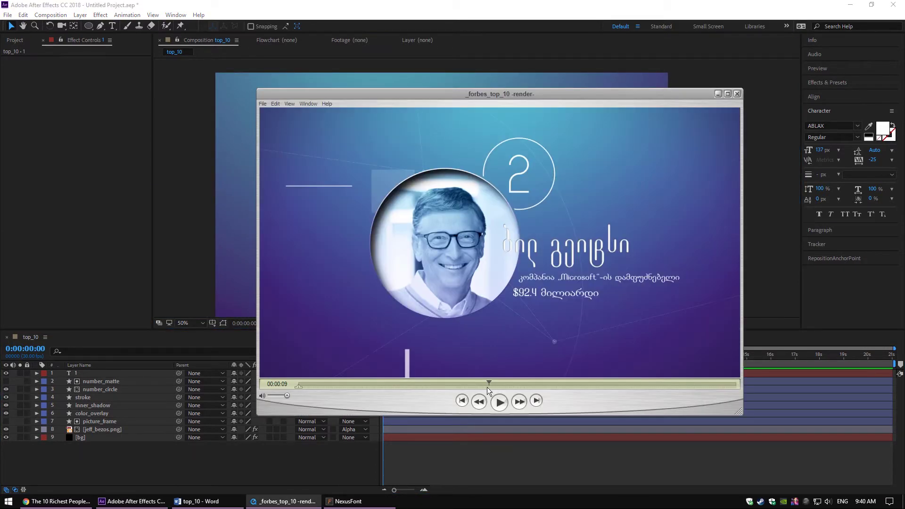
pyautogui.moveTo(487, 385)
pyautogui.mouseDown()
pyautogui.moveTo(524, 380)
pyautogui.moveTo(500, 380)
pyautogui.mouseUp()
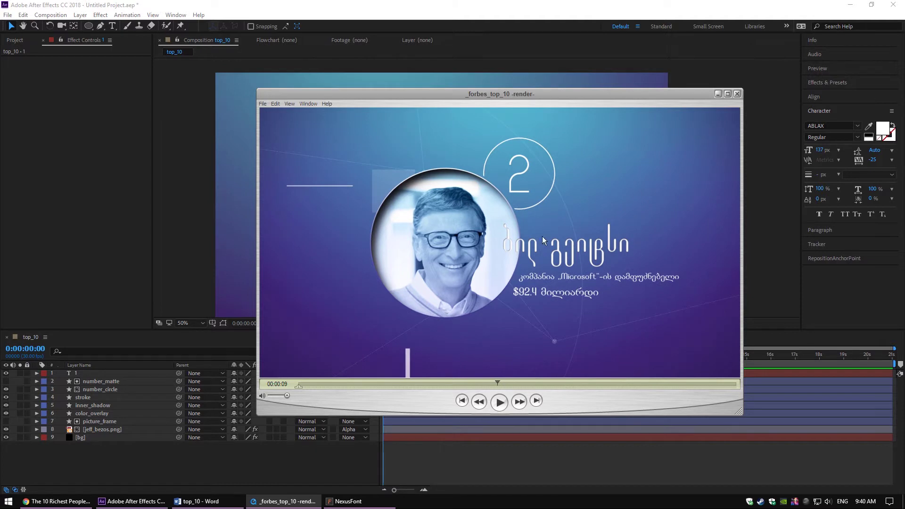
pyautogui.click(152, 454)
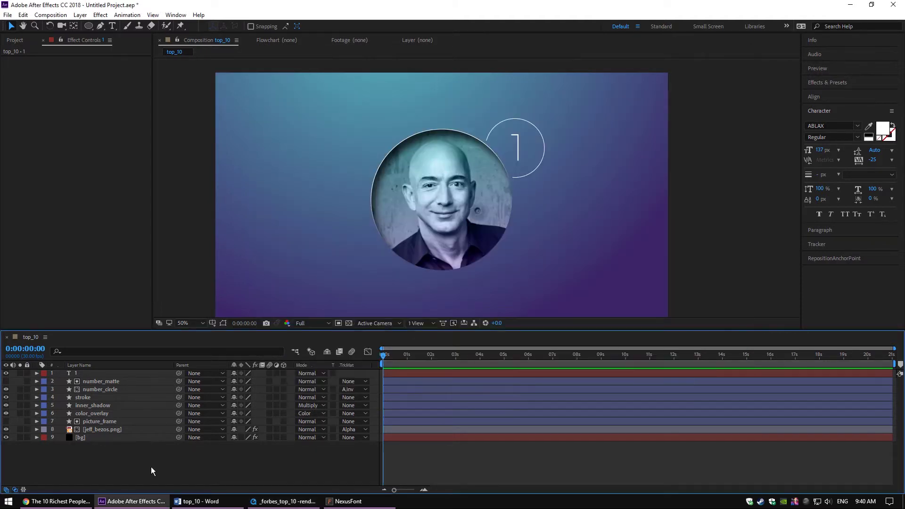
# Create a new text layer and fill it with Jeff Bezos's Georgian name copied from the top_10 Word document.
pyautogui.rightClick(146, 357)
pyautogui.moveTo(153, 363)
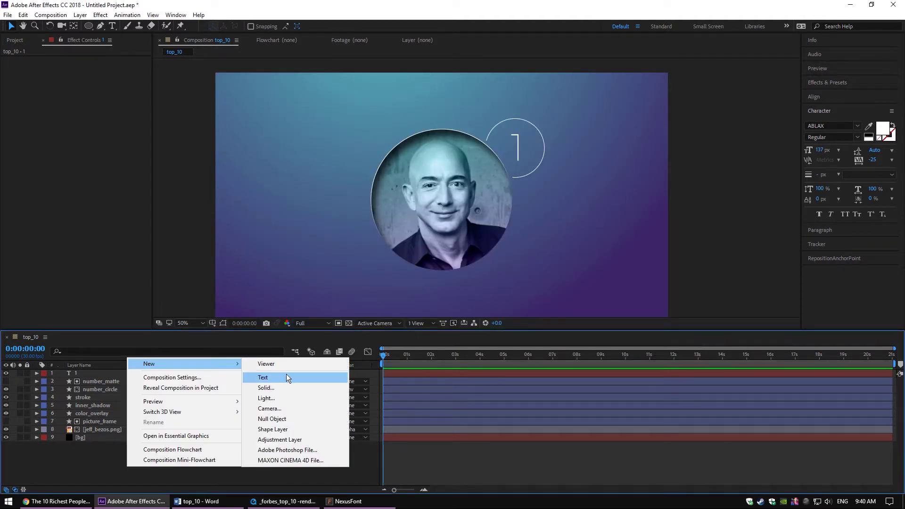
pyautogui.click(286, 374)
pyautogui.click(198, 501)
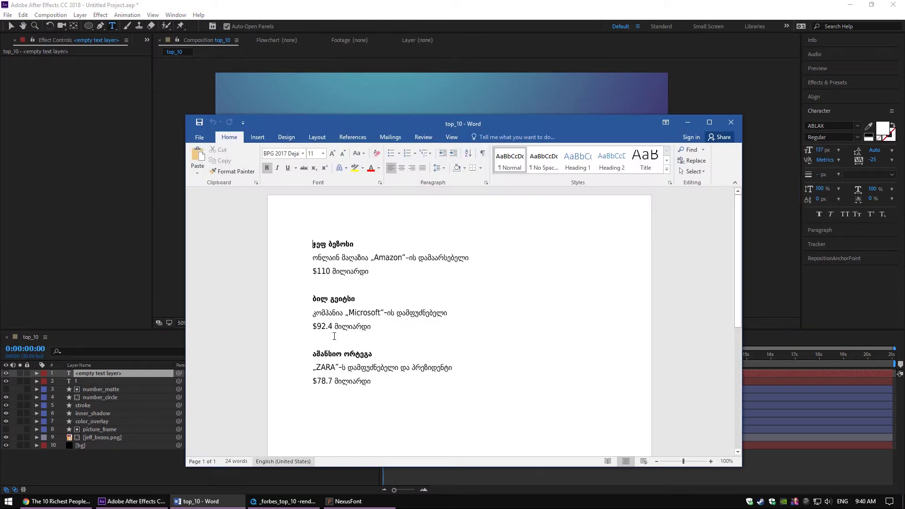
pyautogui.moveTo(354, 244); pyautogui.dragTo(312, 244)
pyautogui.hotkey('ctrl', 'c')
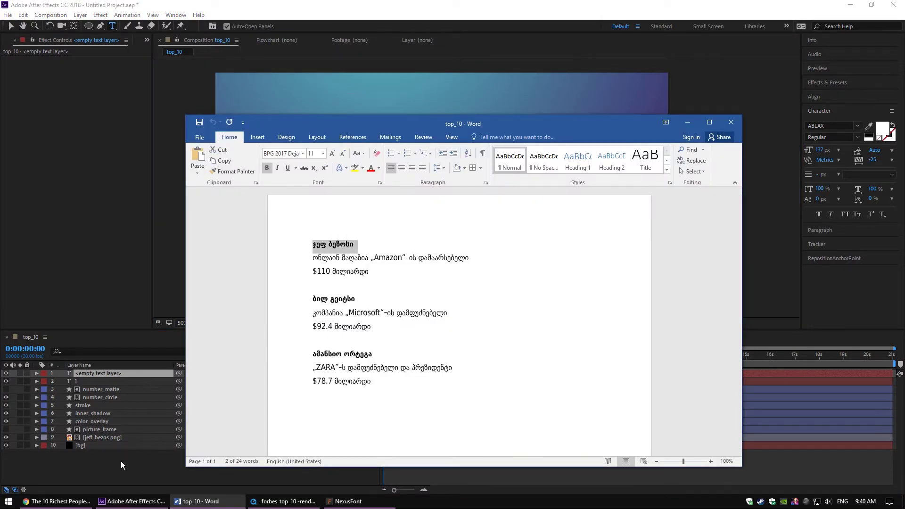
pyautogui.click(120, 461)
pyautogui.doubleClick(95, 375)
pyautogui.hotkey('ctrl', 'v')
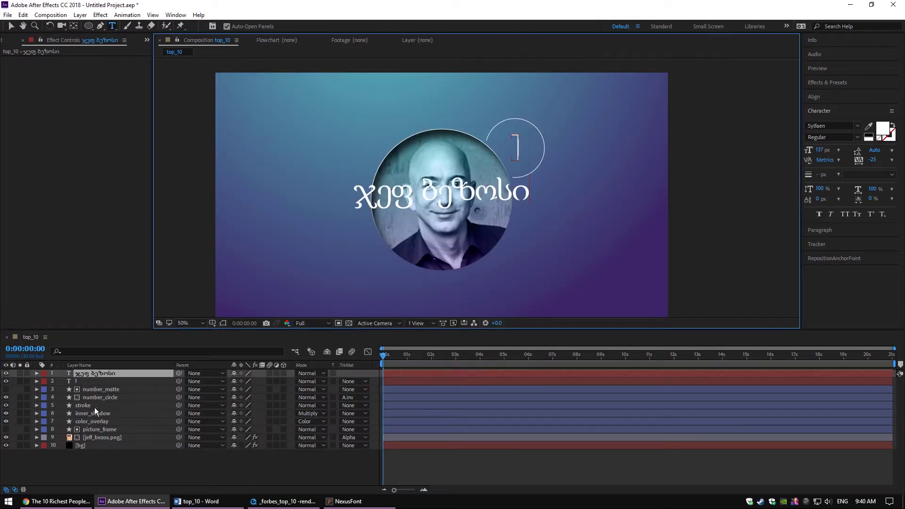
pyautogui.click(87, 468)
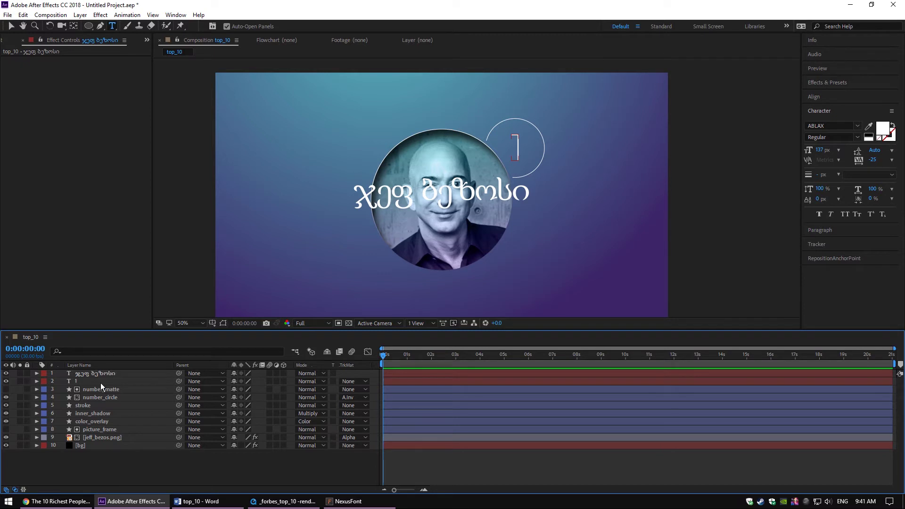
# Preview the copied Georgian name in NexusFont using the fonts of the Georgian collection.
pyautogui.click(95, 372)
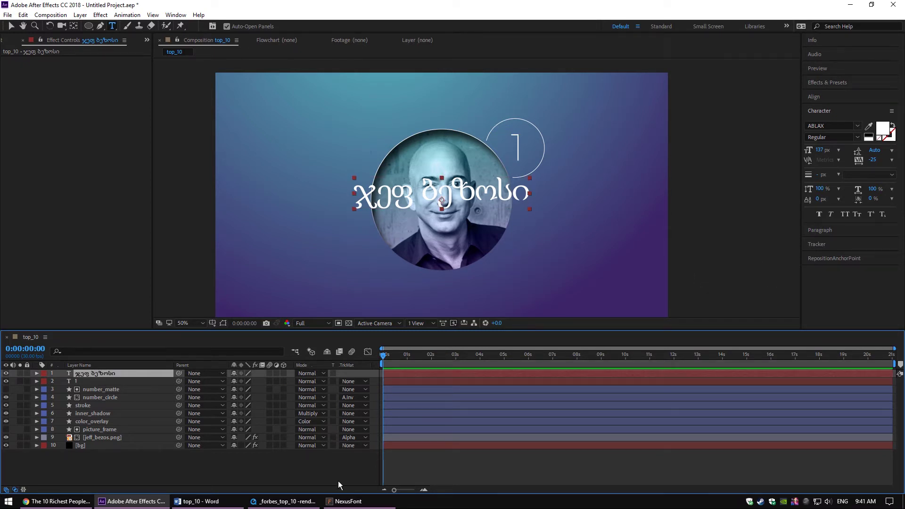
pyautogui.click(348, 501)
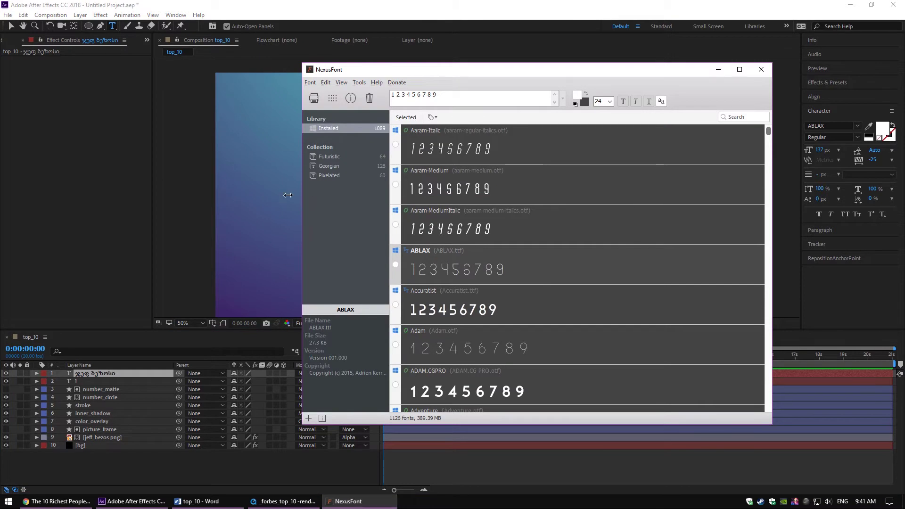
pyautogui.moveTo(462, 97); pyautogui.dragTo(288, 98)
pyautogui.hotkey('ctrl', 'v')
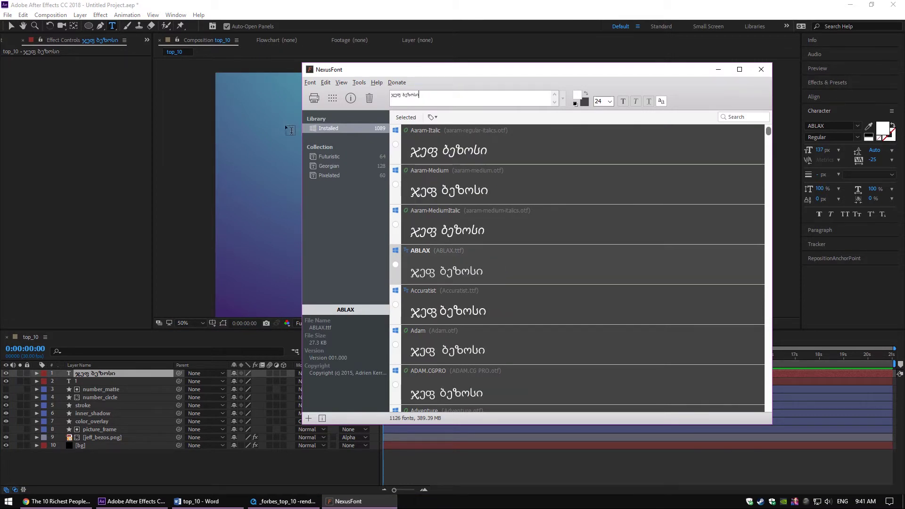
pyautogui.click(331, 166)
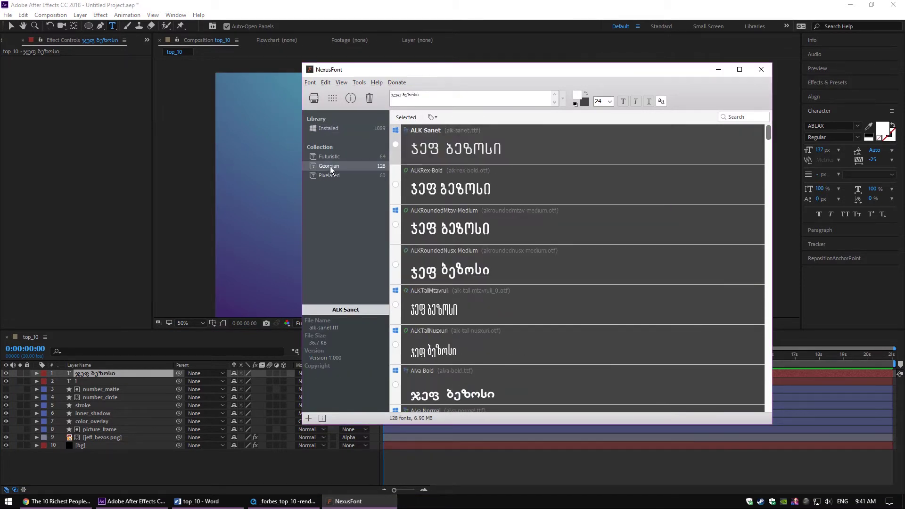
# Return to After Effects and set the Georgian name text's font to GF Aisi Nus Medium.
pyautogui.click(100, 461)
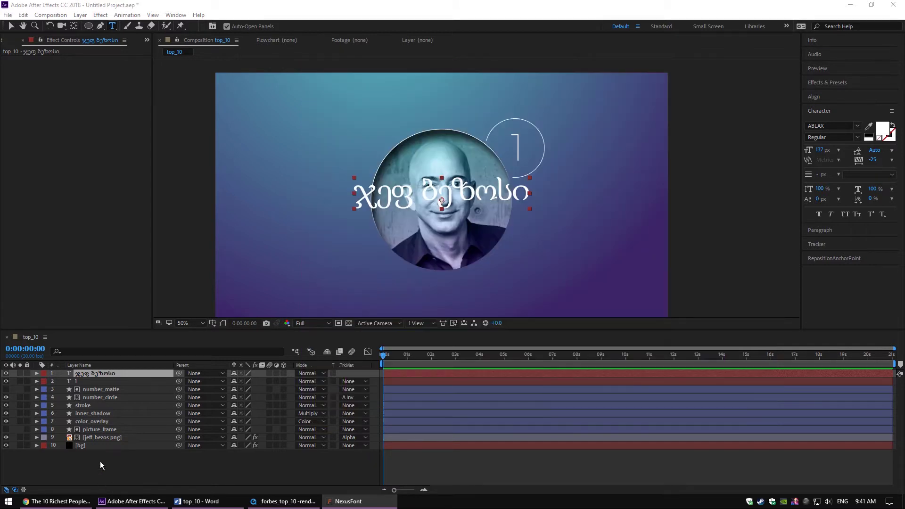
pyautogui.click(828, 125)
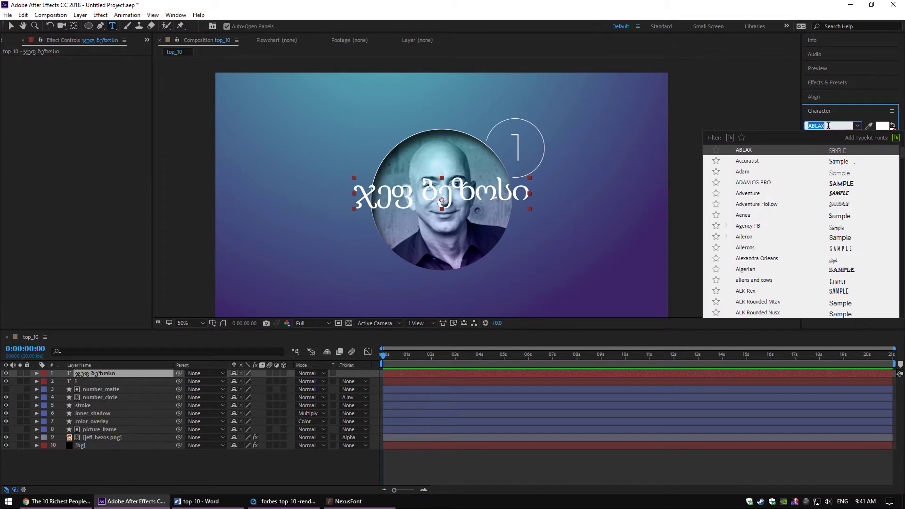
pyautogui.write('GF')
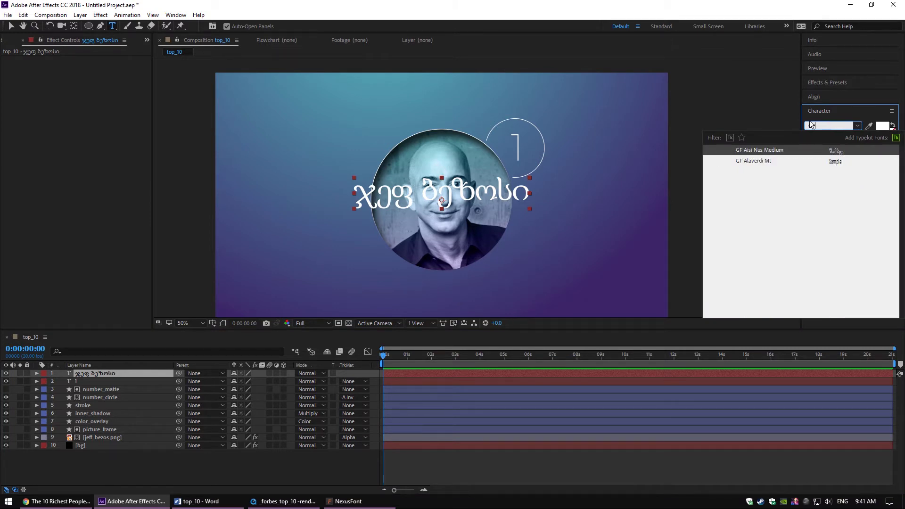
pyautogui.click(769, 150)
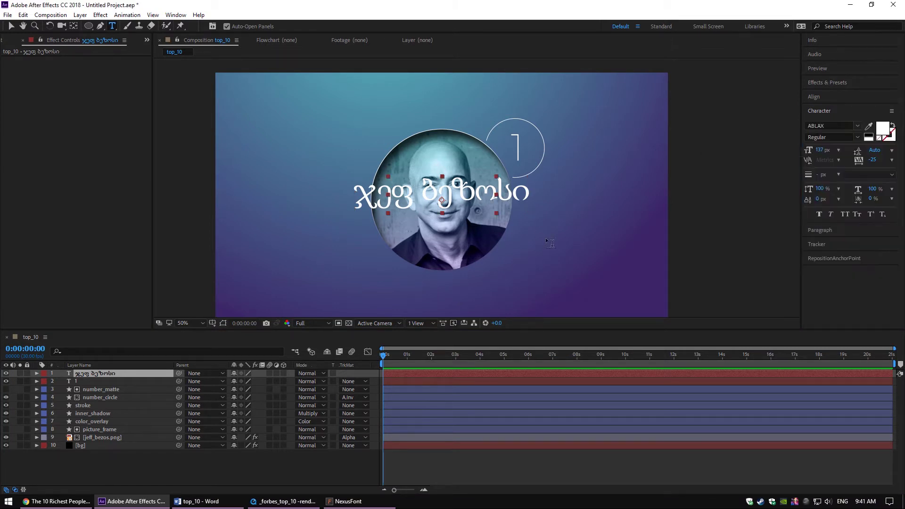
pyautogui.click(114, 466)
# Left-align the paragraph of the Georgian name text layer.
pyautogui.click(84, 374)
pyautogui.click(832, 231)
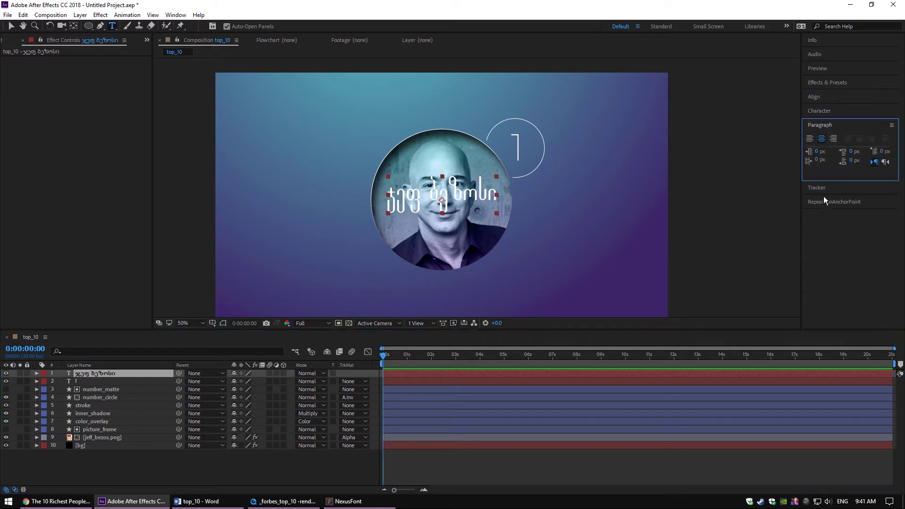
pyautogui.click(809, 139)
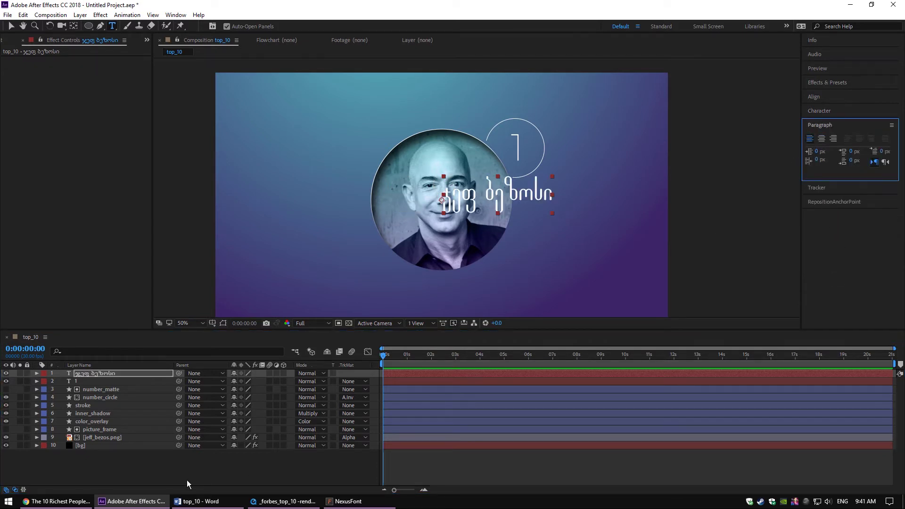
# Set the Georgian name text's font size to 150 px.
pyautogui.click(101, 375)
pyautogui.press('v')
pyautogui.scroll(2, 526, 231)
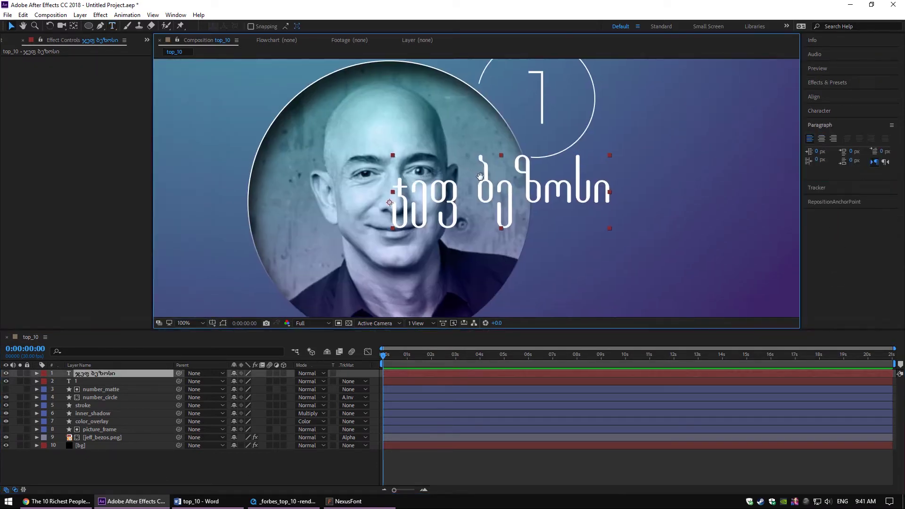
pyautogui.click(825, 111)
pyautogui.click(824, 150)
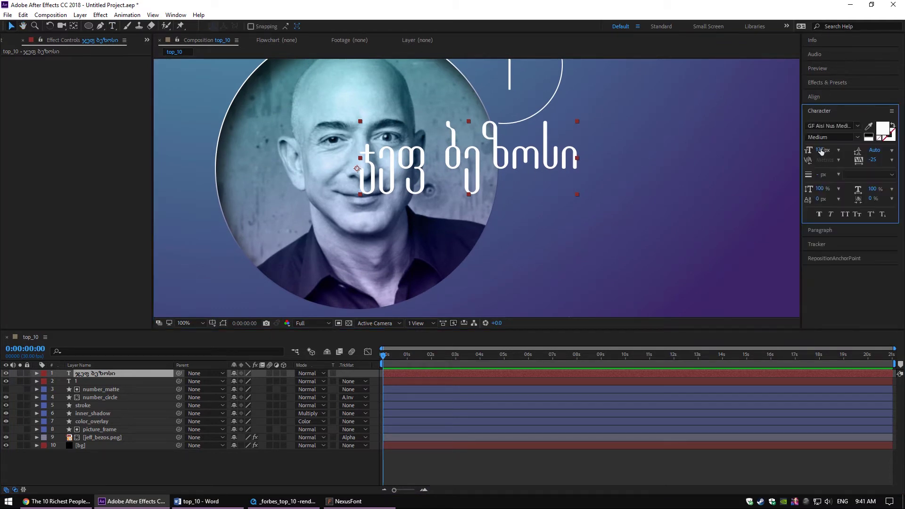
pyautogui.write('150')
pyautogui.press('Return')
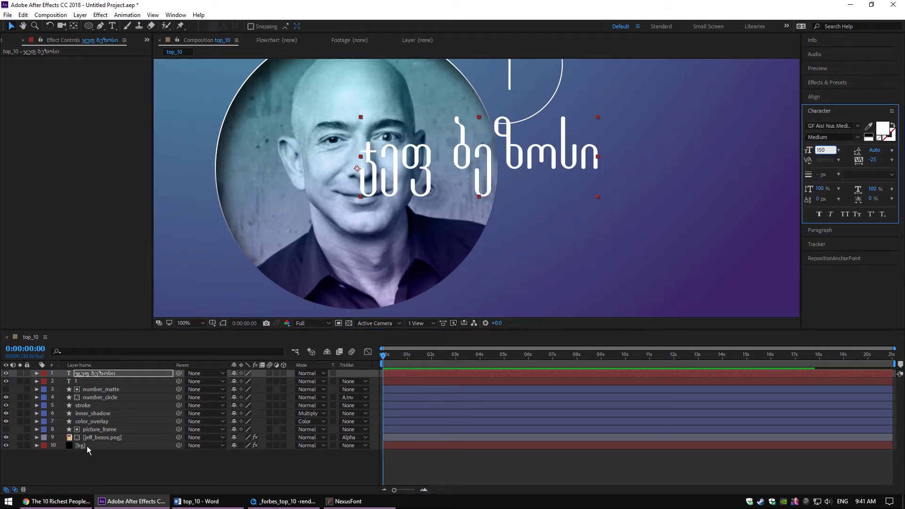
# Move the Georgian name text below the number circle so it overlaps the portrait's right edge, and deselect it.
pyautogui.click(92, 377)
pyautogui.scroll(-2, 498, 179)
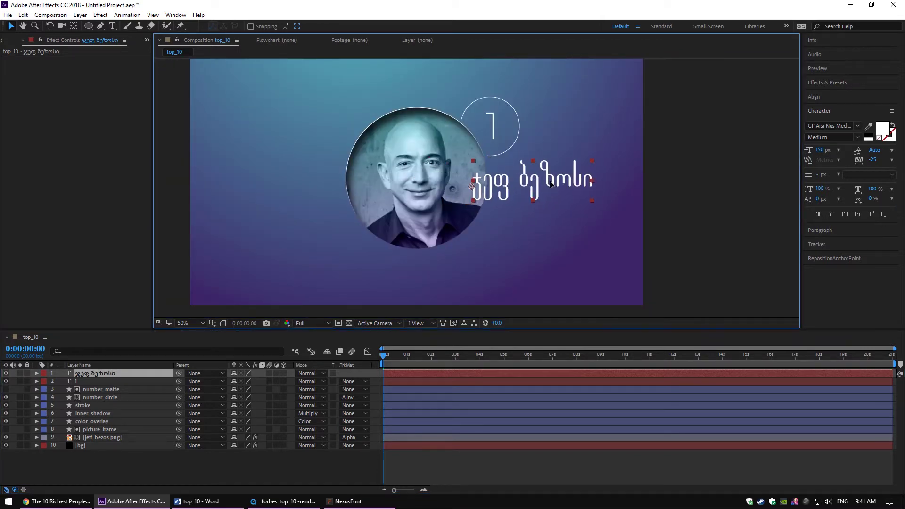
pyautogui.moveTo(345, 281); pyautogui.dragTo(356, 286)
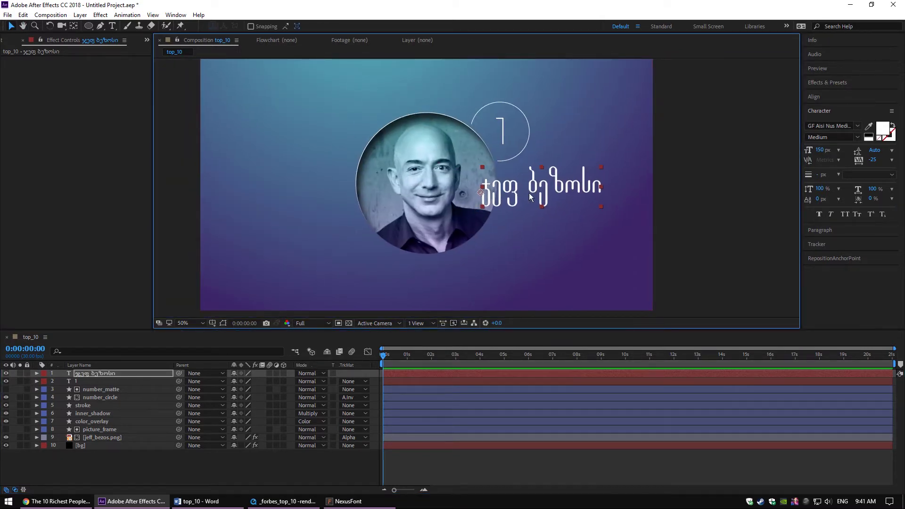
pyautogui.press('v')
pyautogui.click(105, 464)
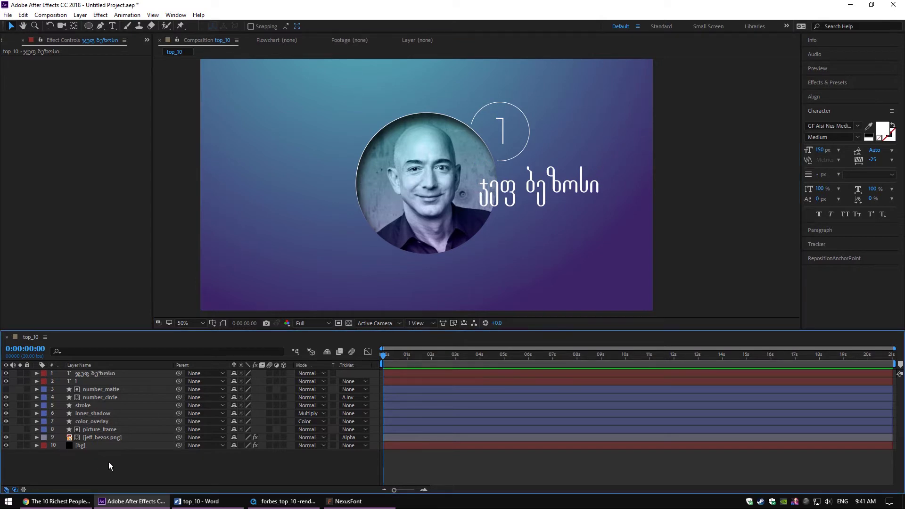
# Create a new text layer containing the Georgian Amazon founder description copied from the top_10 Word document.
pyautogui.rightClick(109, 462)
pyautogui.moveTo(141, 361)
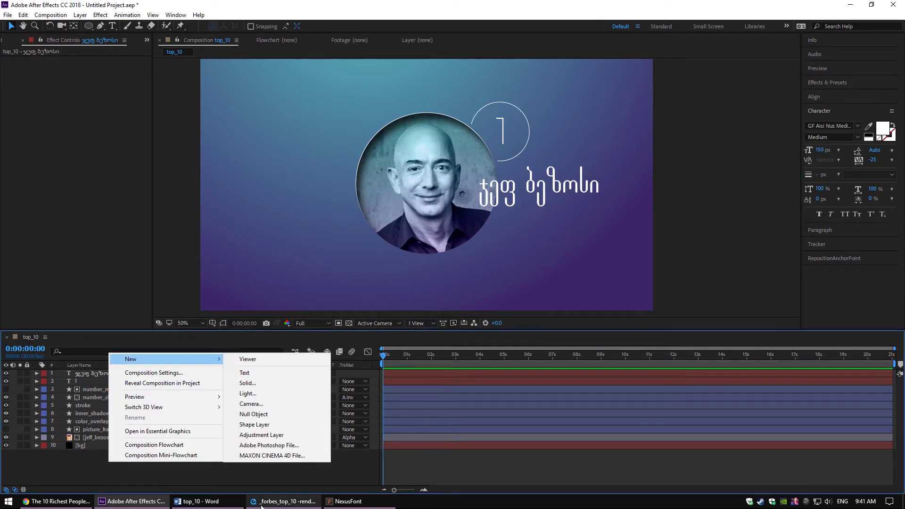
pyautogui.click(196, 501)
pyautogui.tripleClick(345, 259)
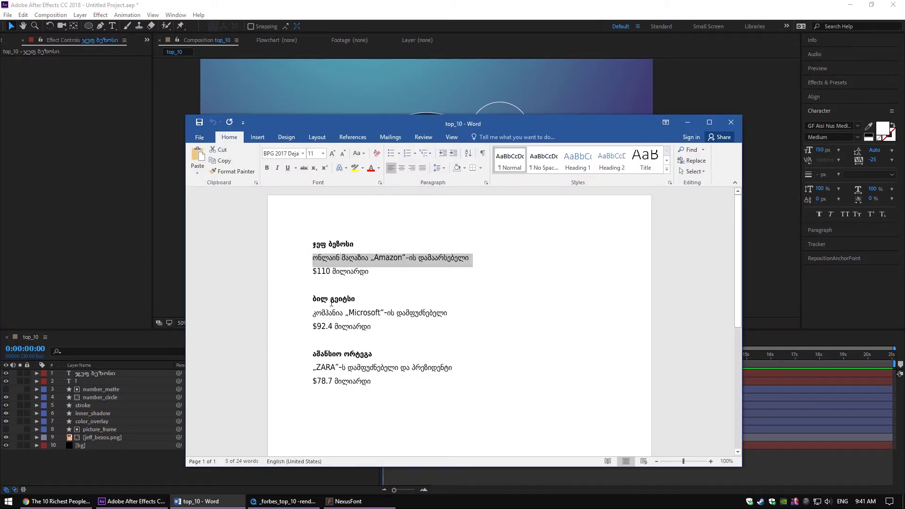
pyautogui.hotkey('ctrl', 'c')
pyautogui.hotkey('alt', 'Tab')
pyautogui.click(197, 501)
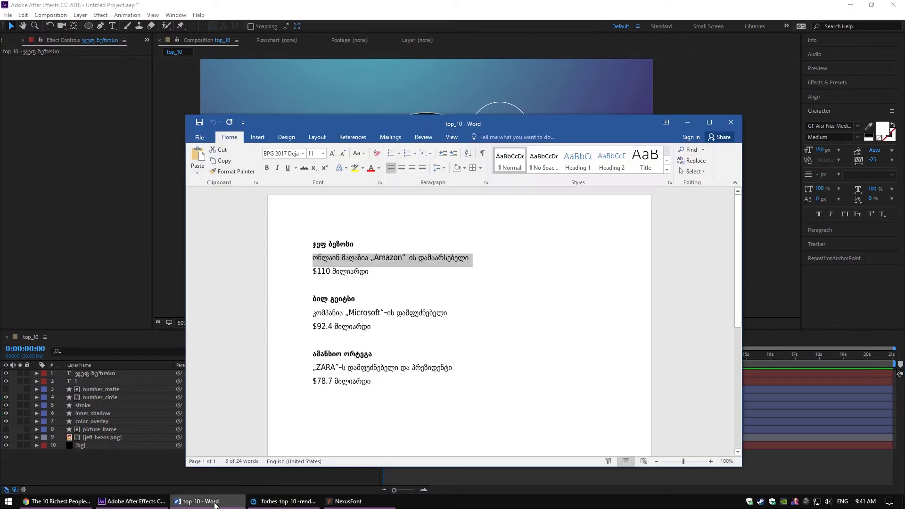
pyautogui.rightClick(136, 465)
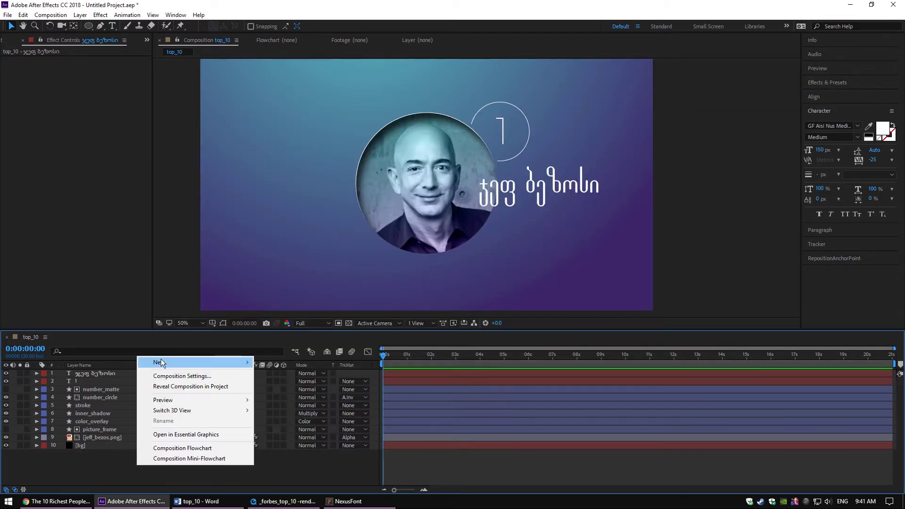
pyautogui.moveTo(163, 362)
pyautogui.click(290, 380)
pyautogui.hotkey('ctrl', 'v')
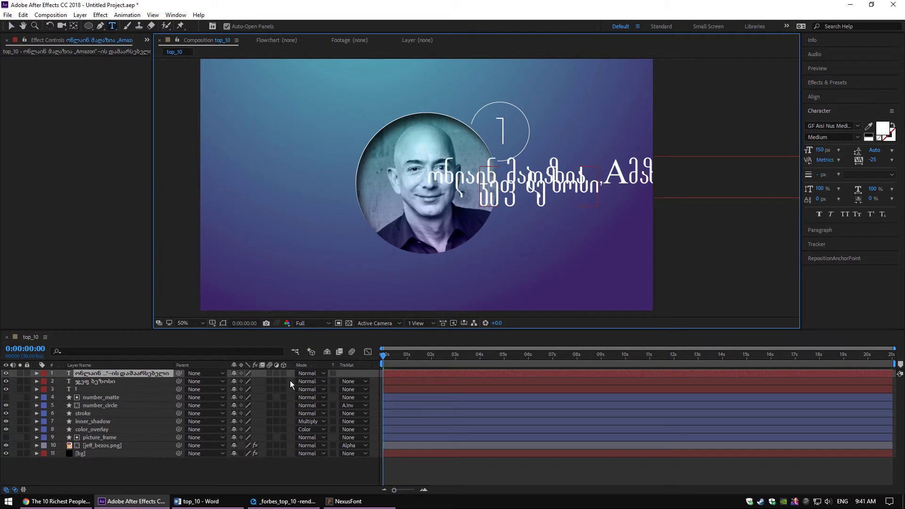
# Set all of the description text to the GA Imeri font at 40 px.
pyautogui.hotkey('ctrl', 'a')
pyautogui.click(838, 126)
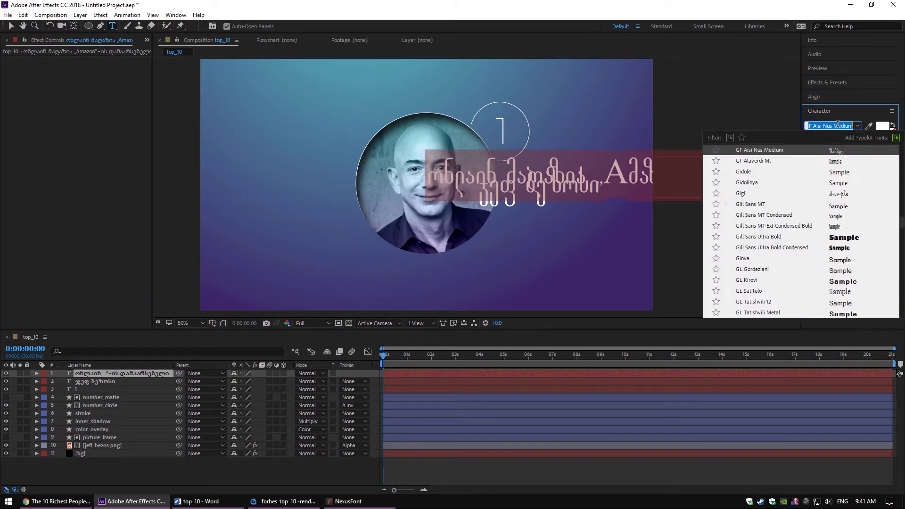
pyautogui.write('GA Ime')
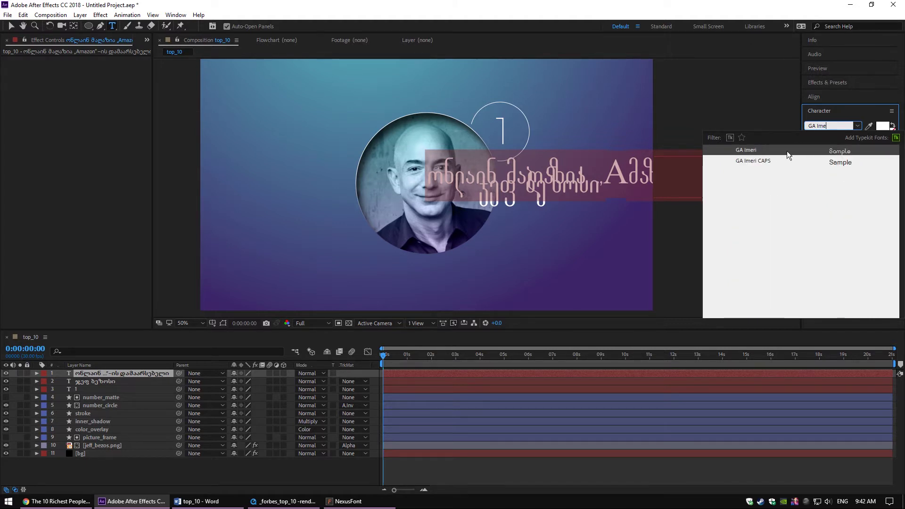
pyautogui.click(784, 150)
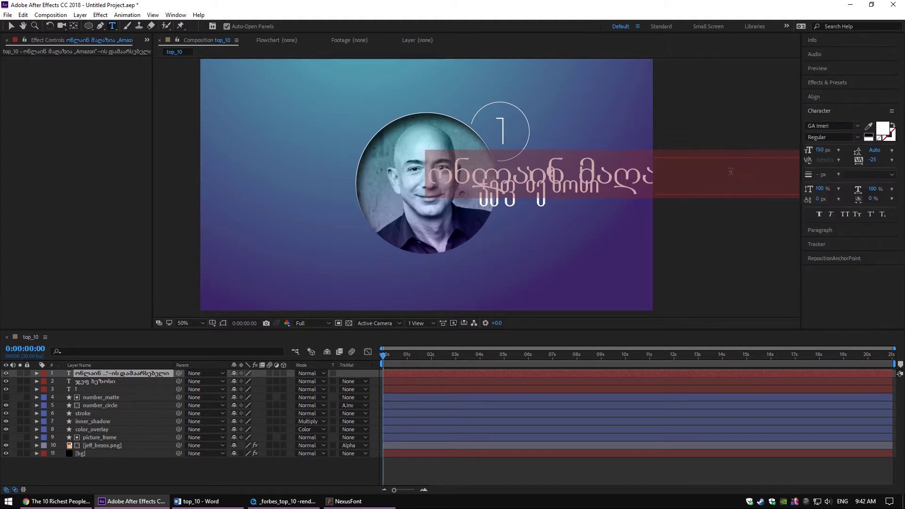
pyautogui.click(820, 150)
pyautogui.write('40')
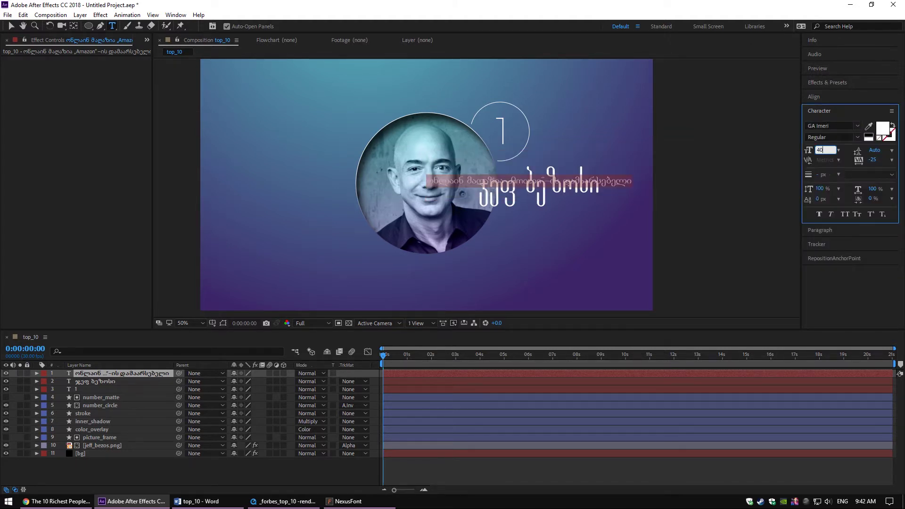
pyautogui.click(97, 420)
# Move the description text under the Georgian name, starting at the portrait circle's right edge.
pyautogui.click(97, 374)
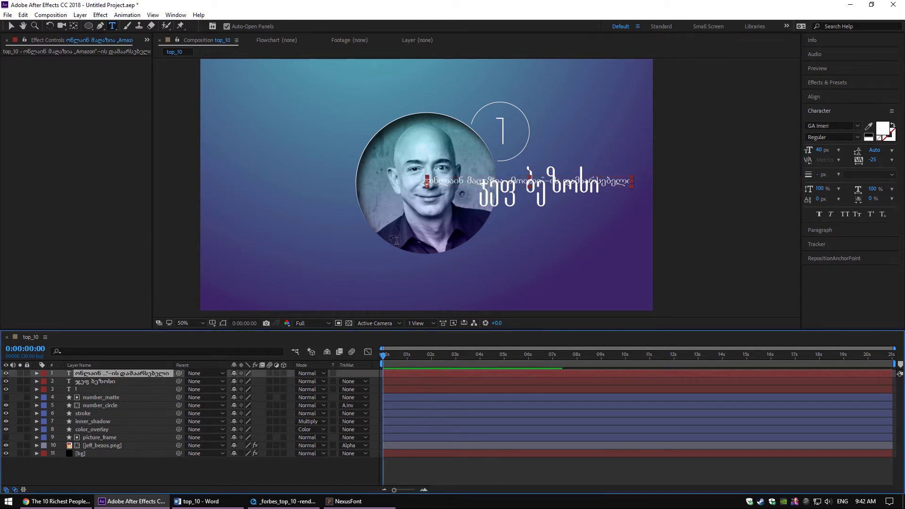
pyautogui.press('v')
pyautogui.scroll(2, 468, 176)
pyautogui.moveTo(383, 170); pyautogui.dragTo(526, 243)
pyautogui.scroll(-2, 453, 188)
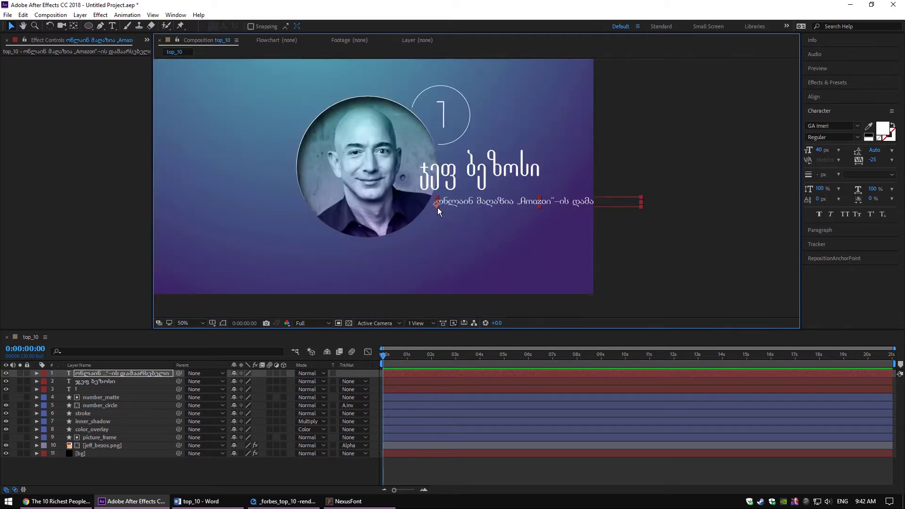
pyautogui.press('h')
pyautogui.scroll(2, 471, 216)
pyautogui.press('v')
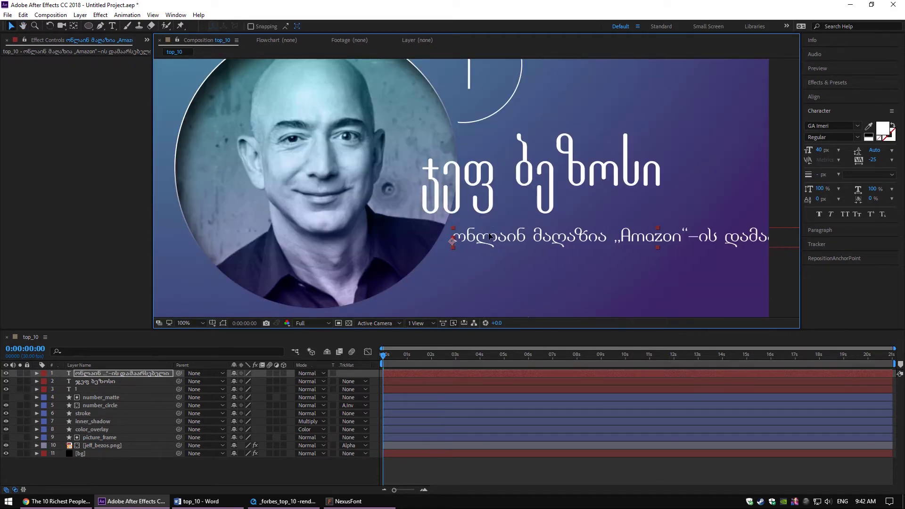
# Set the description text's font size to 36 px.
pyautogui.click(820, 152)
pyautogui.write('36')
pyautogui.press('Return')
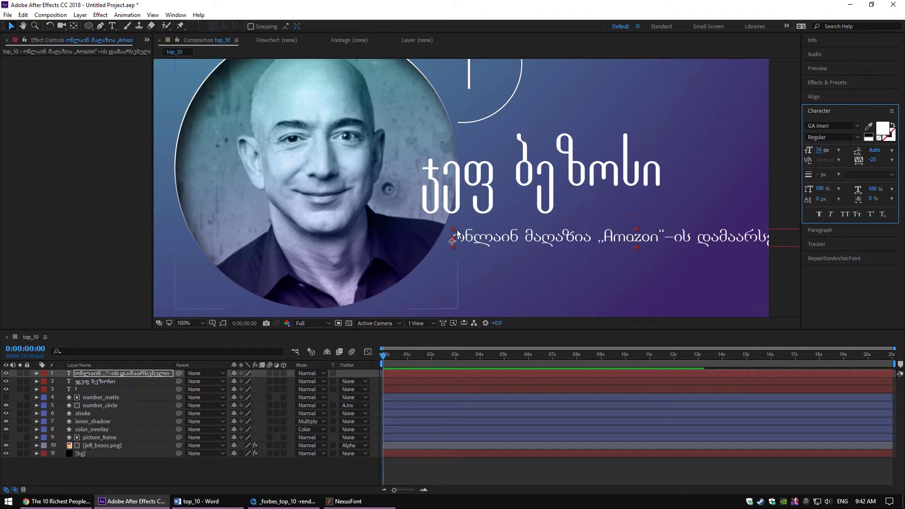
# Move all layers except bg together to the left so the whole description fits inside the frame, and deselect them.
pyautogui.scroll(-2, 490, 236)
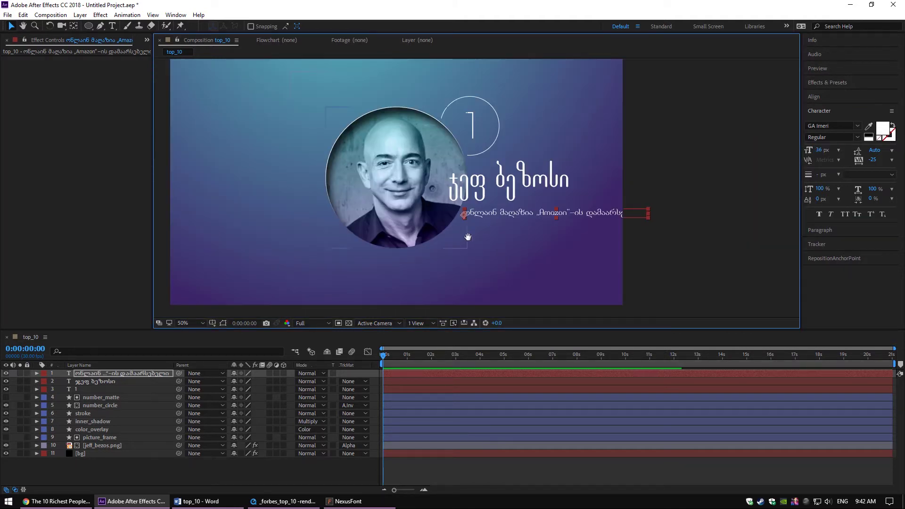
pyautogui.scroll(-2, 497, 185)
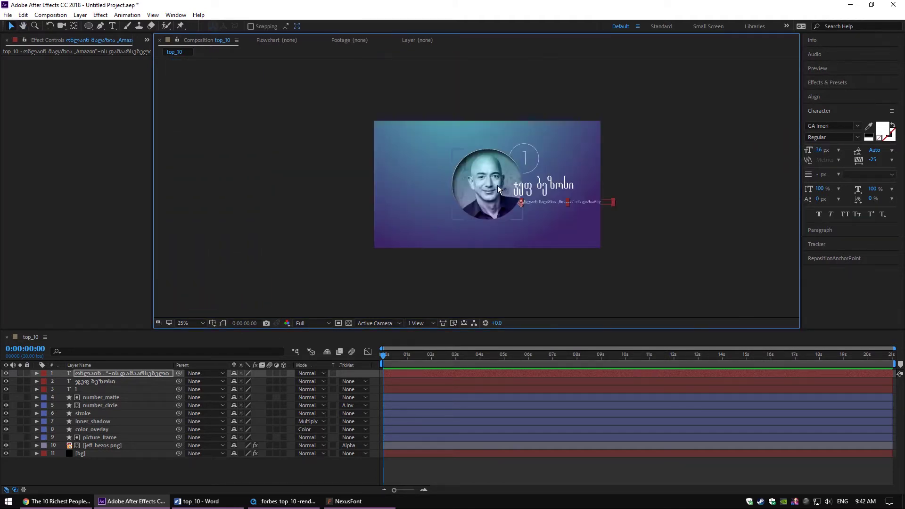
pyautogui.click(100, 446)
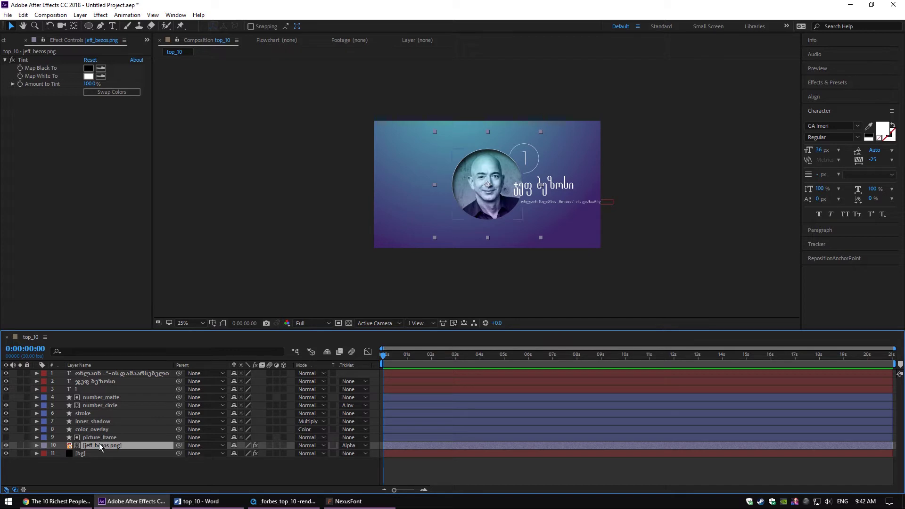
pyautogui.keyDown('shift'); pyautogui.click(97, 374); pyautogui.keyUp('shift')
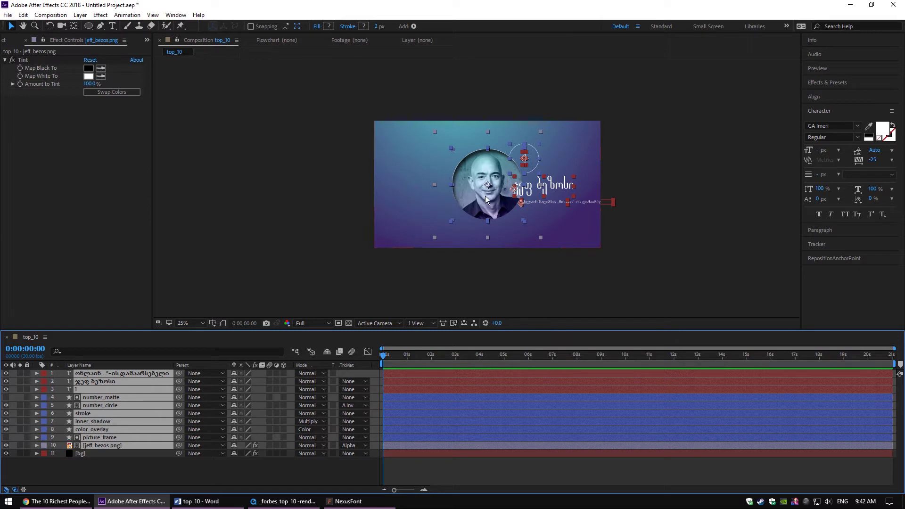
pyautogui.moveTo(485, 196); pyautogui.dragTo(443, 149)
pyautogui.press('space')
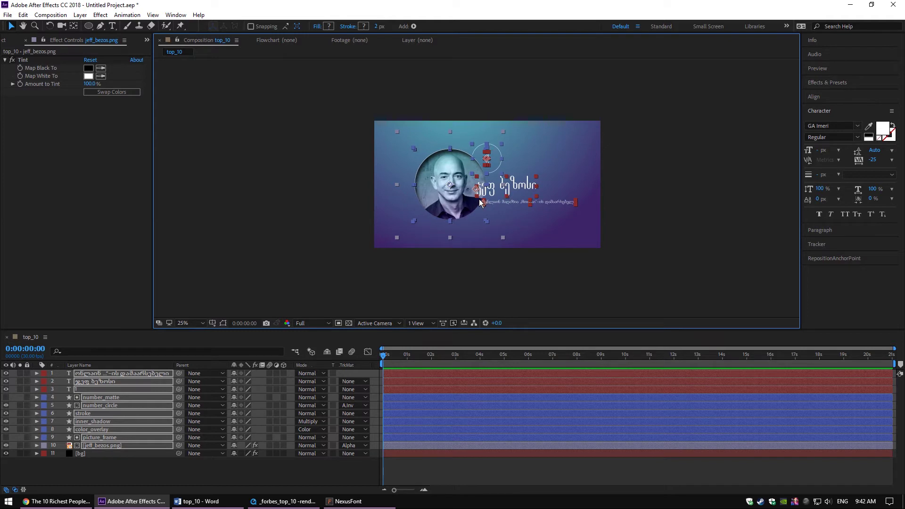
pyautogui.click(153, 437)
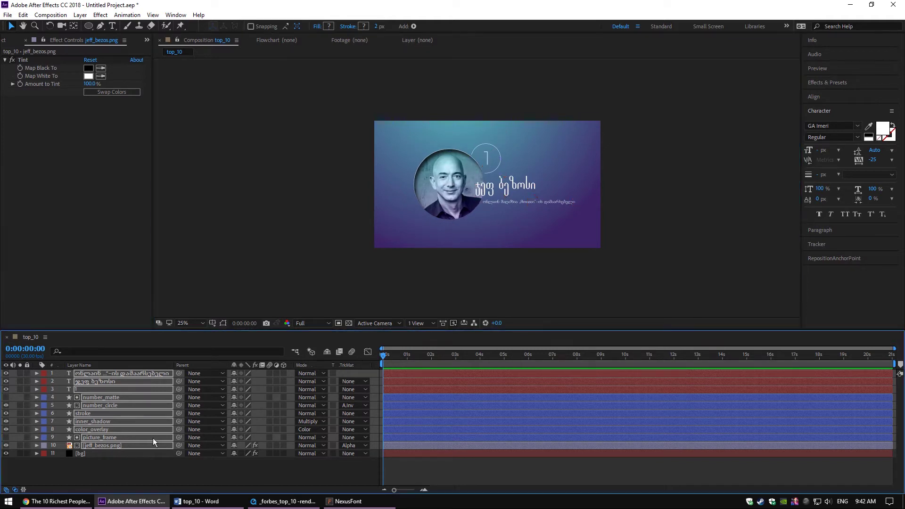
# Duplicate the description text layer and place the copy just below the original, shifted slightly left along the portrait circle.
pyautogui.scroll(2, 392, 210)
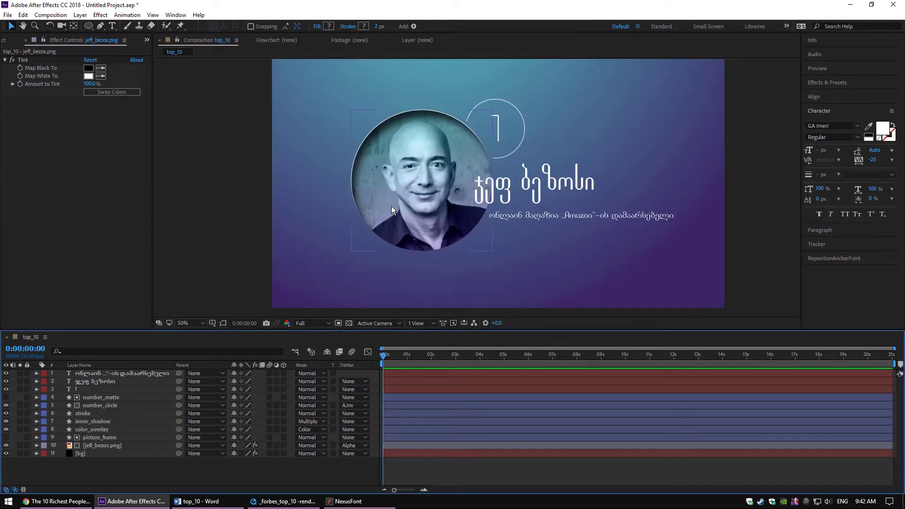
pyautogui.click(86, 374)
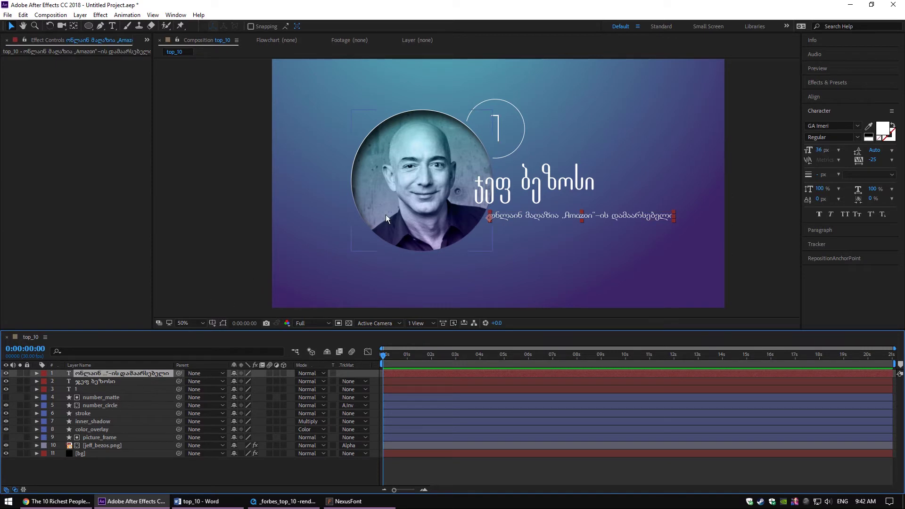
pyautogui.scroll(2, 385, 214)
pyautogui.hotkey('ctrl', 'd')
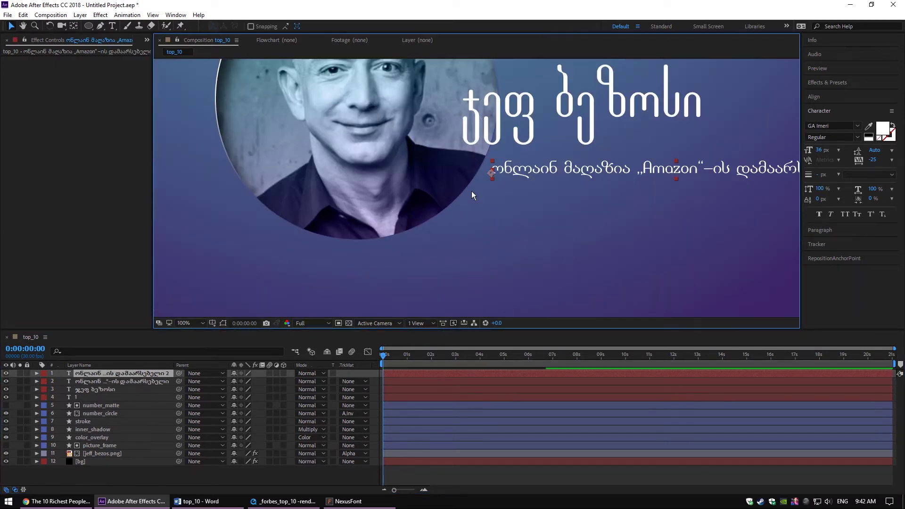
pyautogui.moveTo(565, 172); pyautogui.dragTo(539, 210)
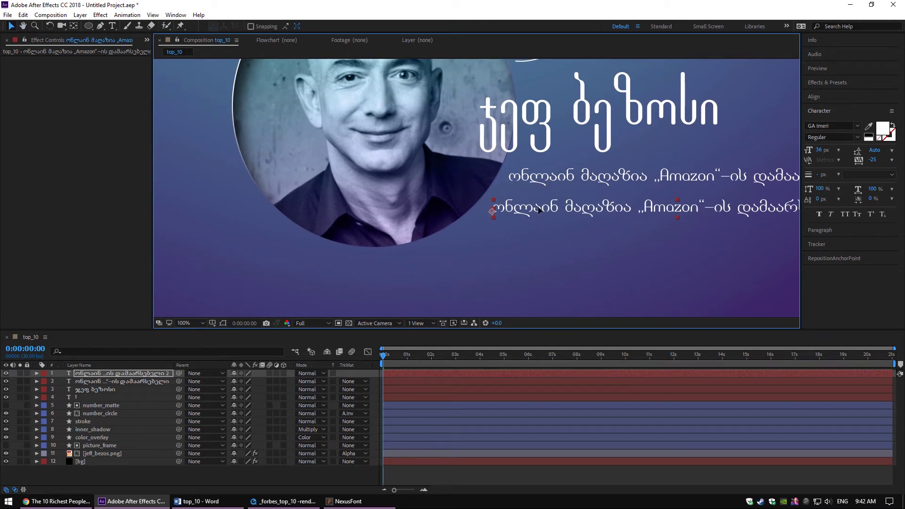
# Copy the "$110 მილიარდი" line from the top_10 Word document and replace the duplicated description layer's text with it in After Effects.
pyautogui.click(197, 501)
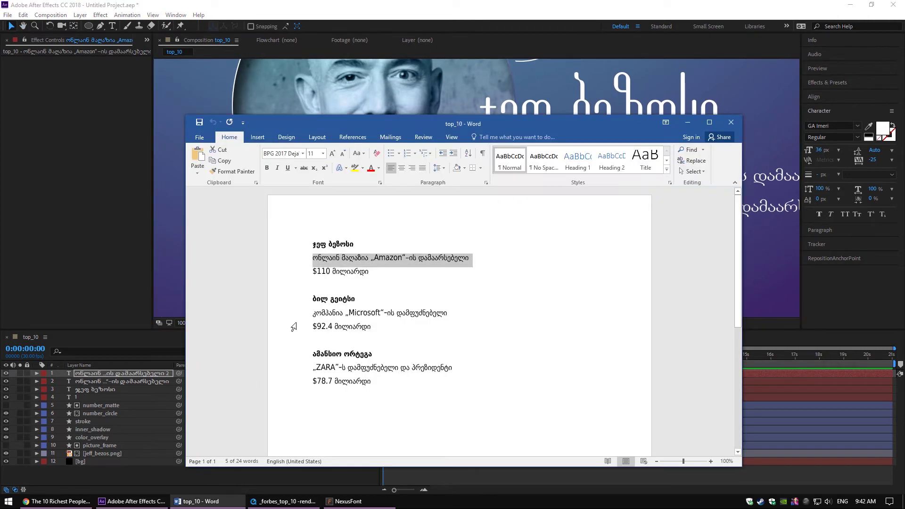
pyautogui.tripleClick(334, 272)
pyautogui.hotkey('ctrl', 'c')
pyautogui.click(139, 474)
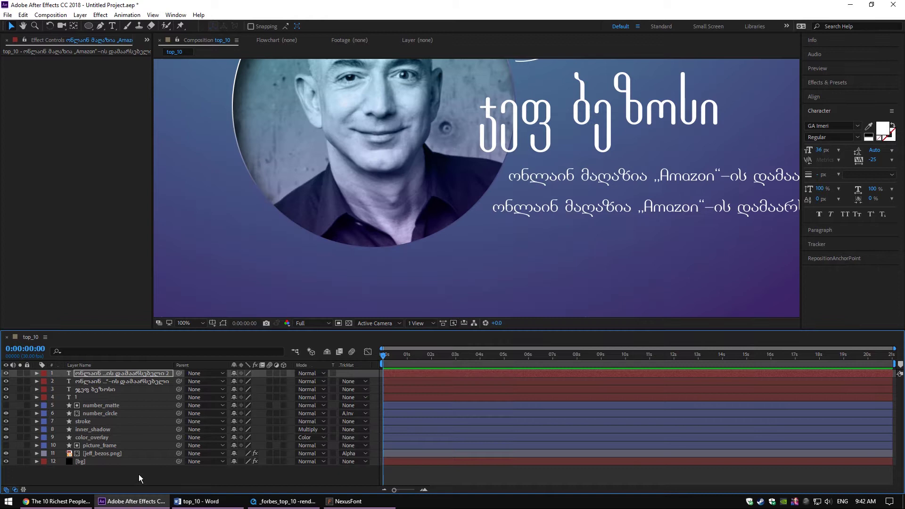
pyautogui.doubleClick(114, 373)
pyautogui.hotkey('ctrl', 'v')
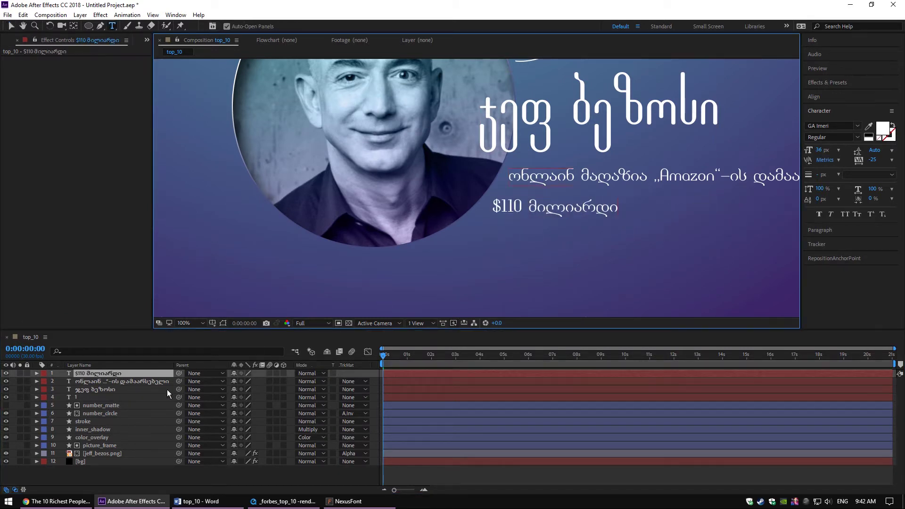
# Set the fortune text's font size to 48 px and move it slightly down along the portrait circle.
pyautogui.hotkey('ctrl', 'a')
pyautogui.click(822, 150)
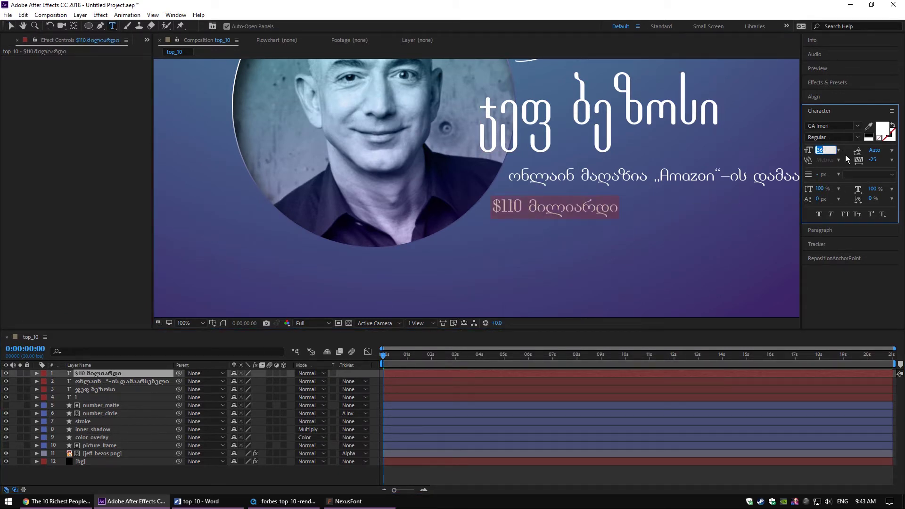
pyautogui.write('50')
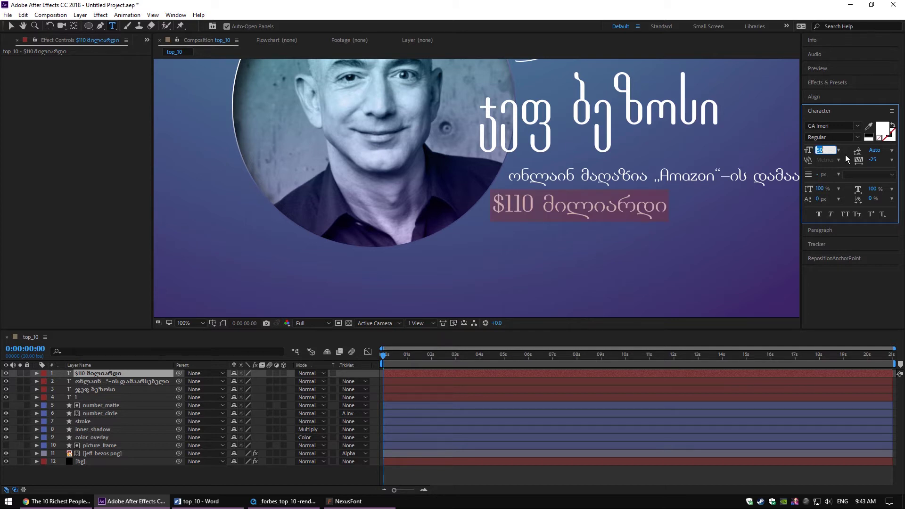
pyautogui.write('48')
pyautogui.press('Return')
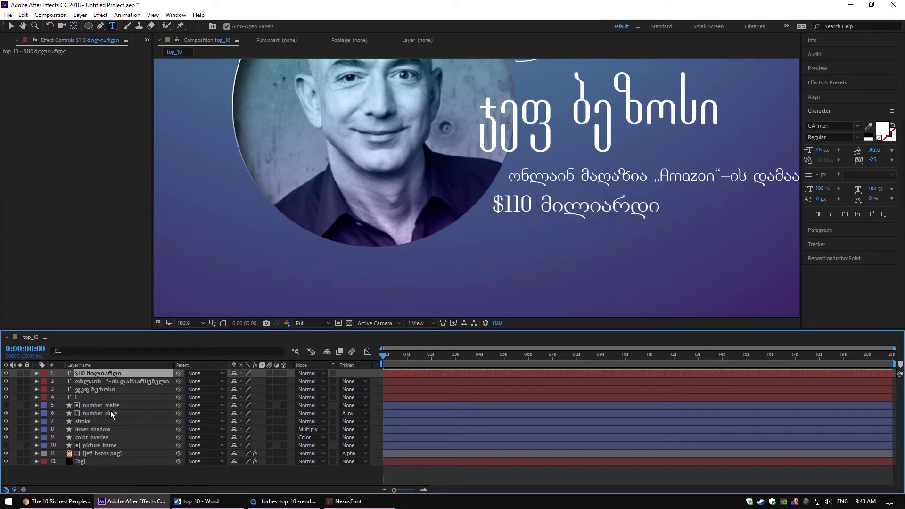
pyautogui.click(112, 375)
pyautogui.press('v')
pyautogui.moveTo(584, 206); pyautogui.dragTo(584, 210)
# Nudge the Amazon description text slightly left so it sits closer to the portrait circle's edge.
pyautogui.click(652, 180)
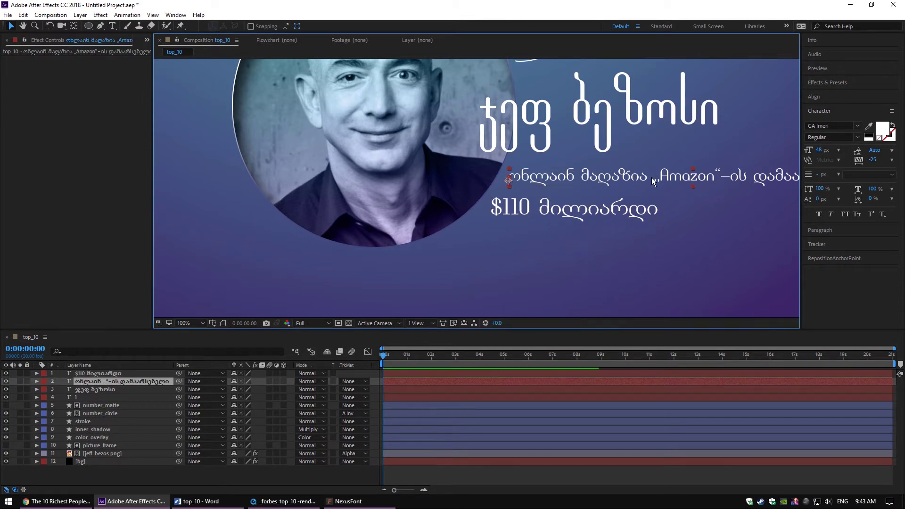
pyautogui.hotkey('ctrl', 'shift', ',')
pyautogui.hotkey('ctrl', 'shift', ',')
pyautogui.hotkey('ctrl', 'shift', ',')
pyautogui.hotkey('ctrl', 'shift', ',')
pyautogui.hotkey('ctrl', 'shift', ',')
pyautogui.hotkey('ctrl', 'shift', ',')
pyautogui.press(',')
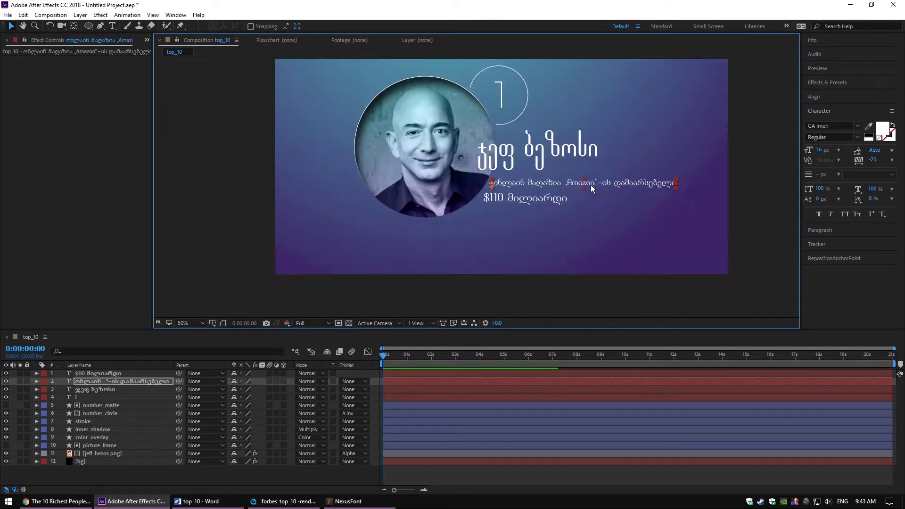
pyautogui.moveTo(590, 184); pyautogui.dragTo(618, 208)
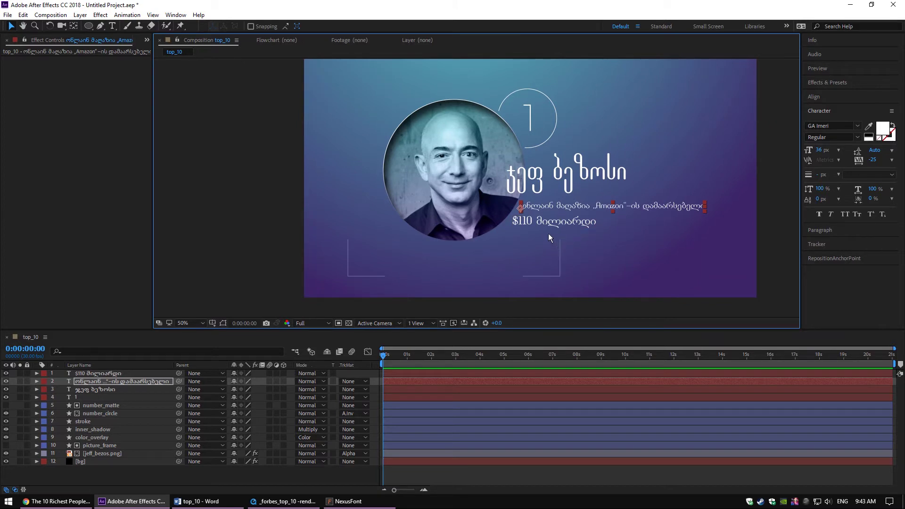
# Add an Inner Shadow layer style to the large Georgian name text.
pyautogui.press('.')
pyautogui.click(589, 254)
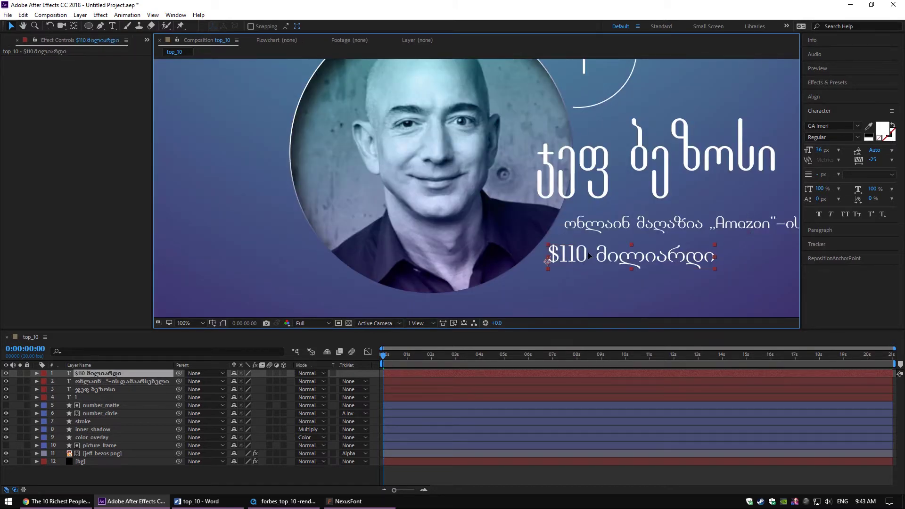
pyautogui.click(594, 158)
pyautogui.press('.')
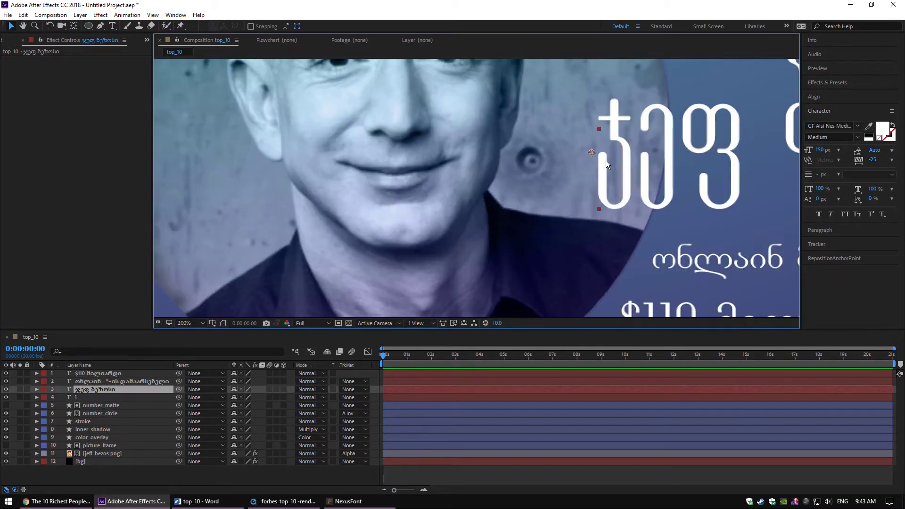
pyautogui.moveTo(606, 161); pyautogui.dragTo(427, 201)
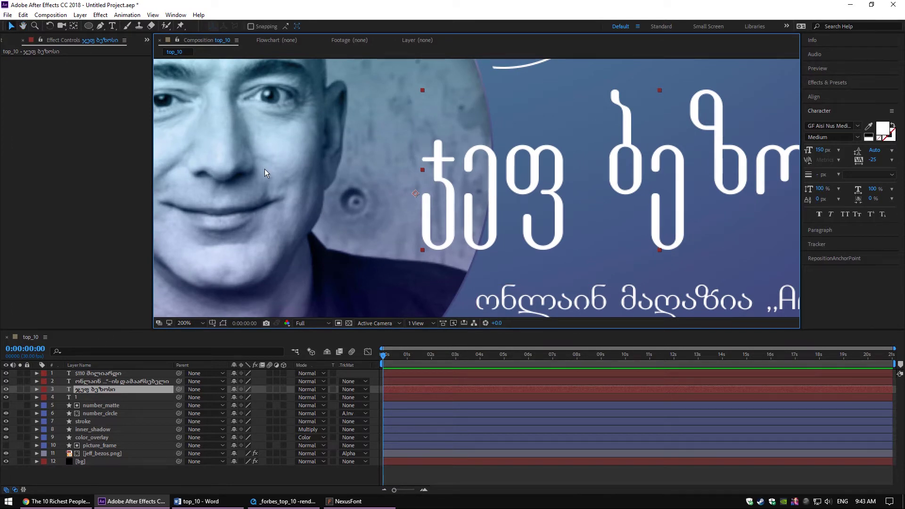
pyautogui.press(',')
pyautogui.press(',')
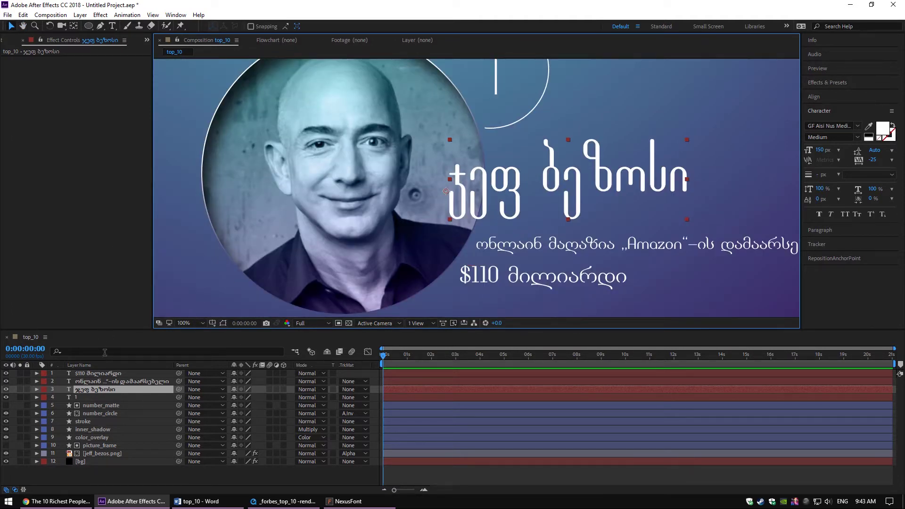
pyautogui.click(84, 392)
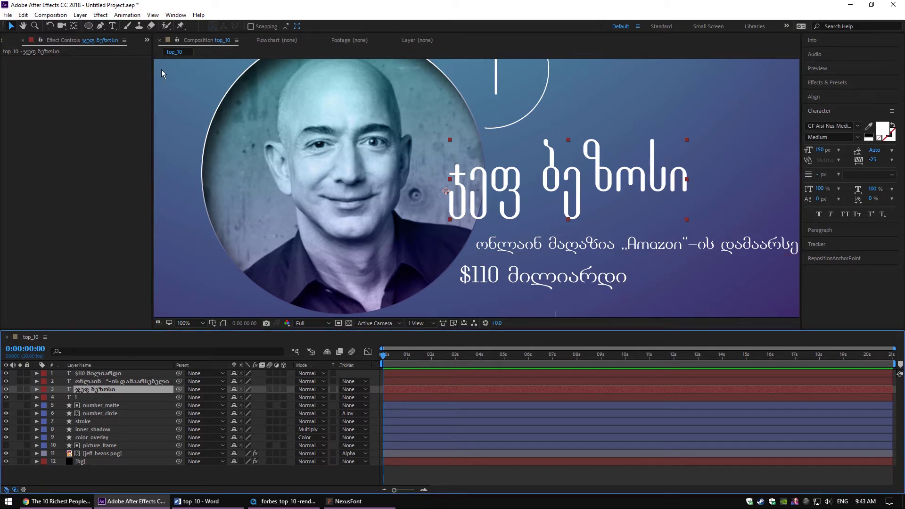
pyautogui.click(80, 14)
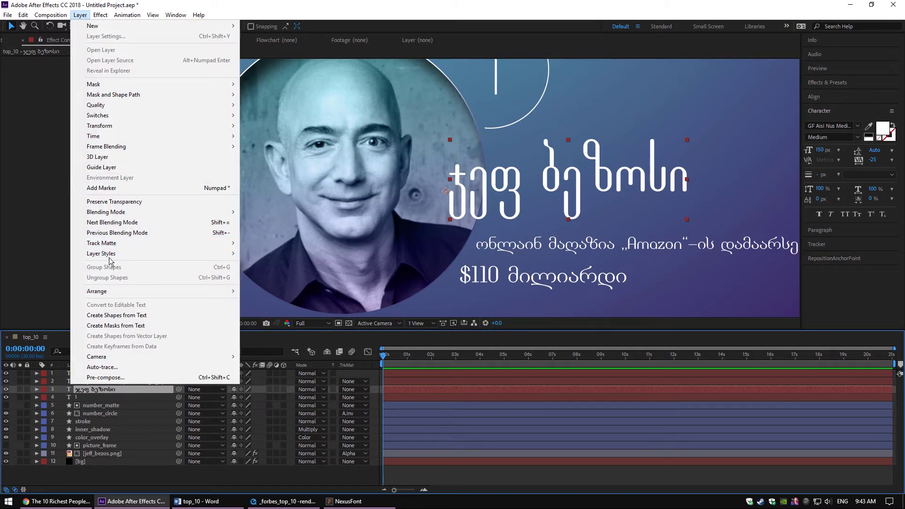
pyautogui.moveTo(109, 255)
pyautogui.click(291, 300)
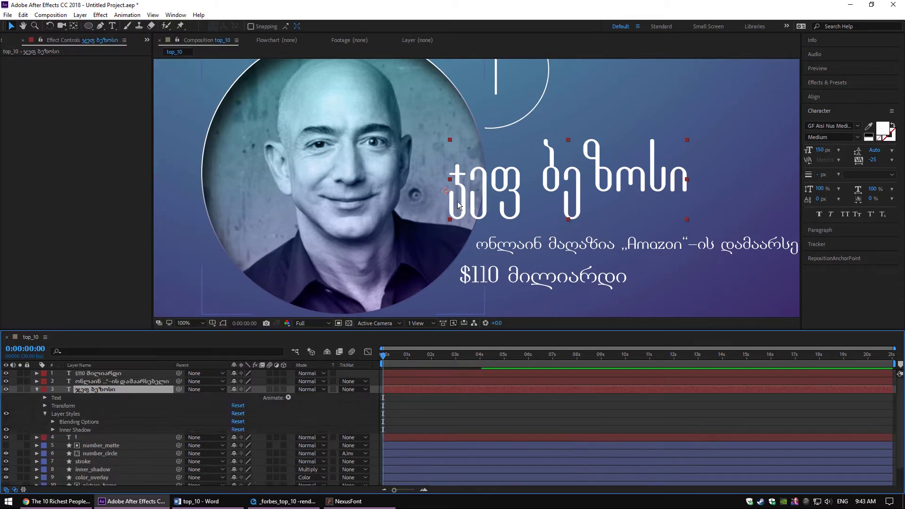
pyautogui.press('.')
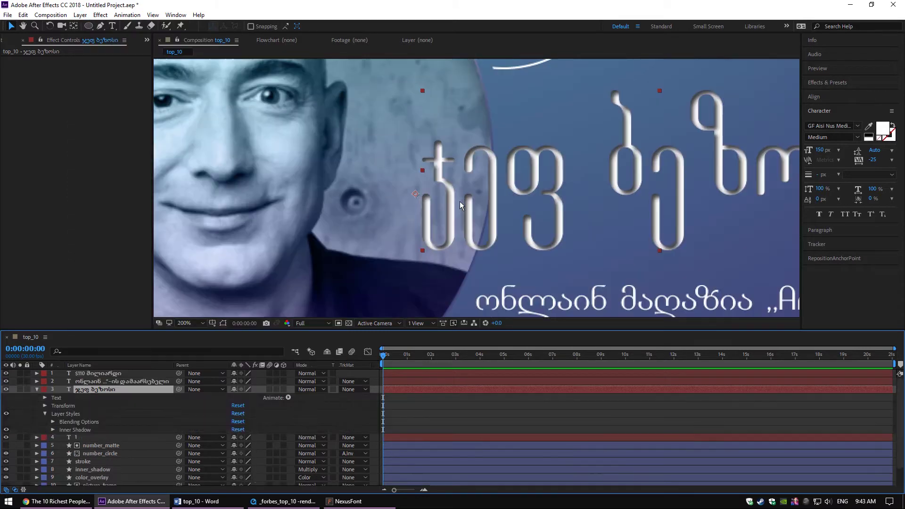
# Set the name text's Inner Shadow distance to 2 and size to 4, and collapse the layer's properties.
pyautogui.click(52, 430)
pyautogui.scroll(-2, 59, 433)
pyautogui.click(235, 433)
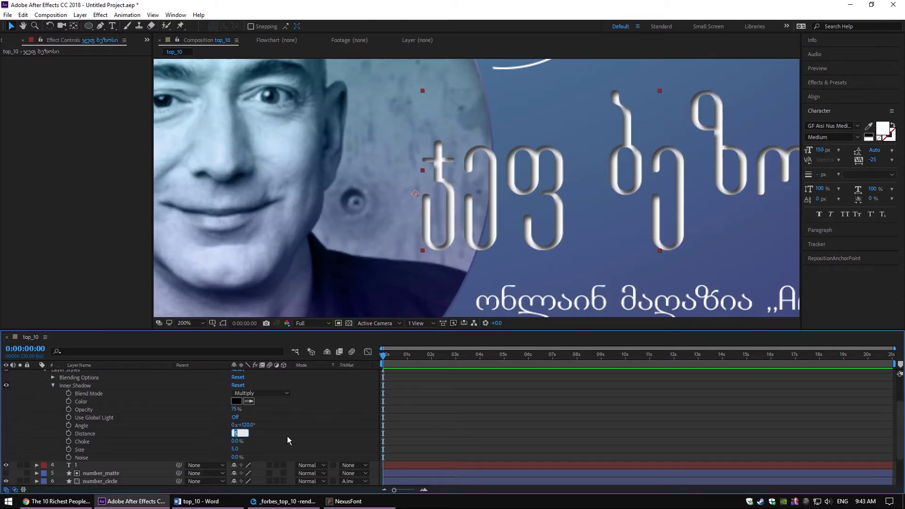
pyautogui.write('2')
pyautogui.press('Return')
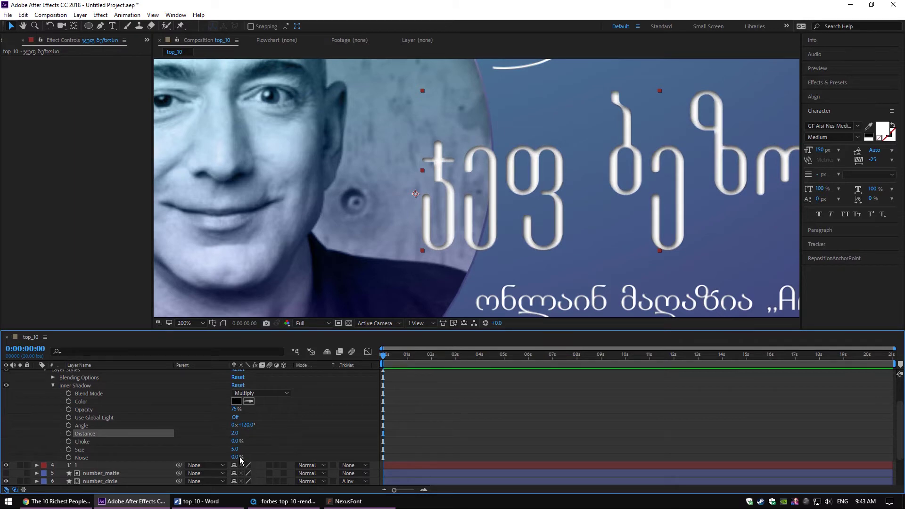
pyautogui.moveTo(235, 448); pyautogui.dragTo(230, 448)
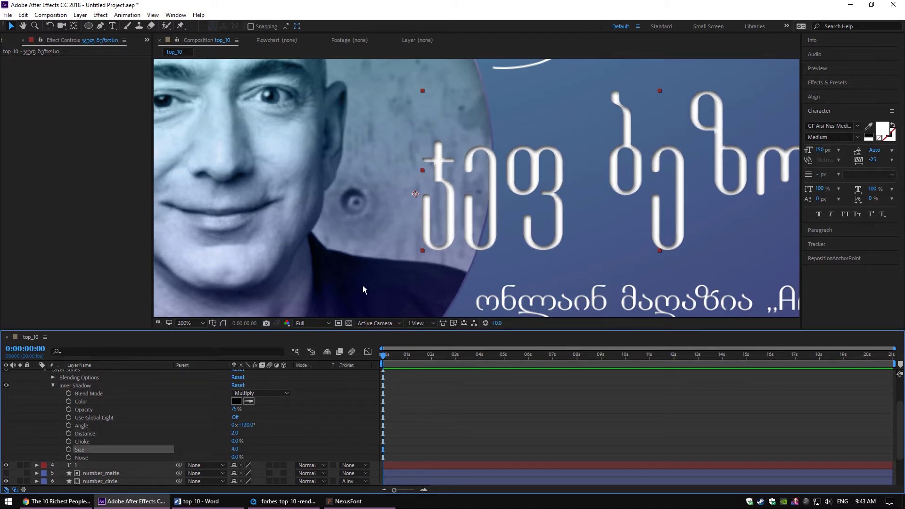
pyautogui.scroll(-4, 460, 236)
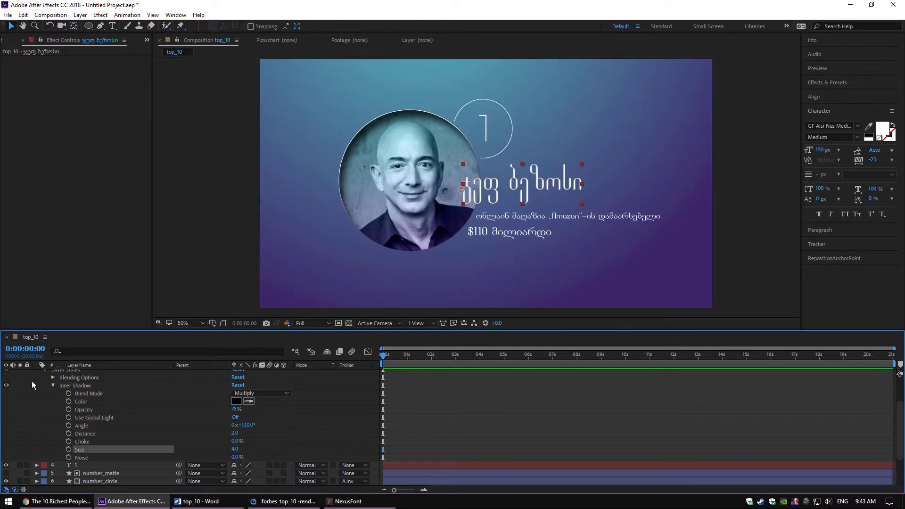
pyautogui.scroll(2, 33, 384)
pyautogui.click(37, 388)
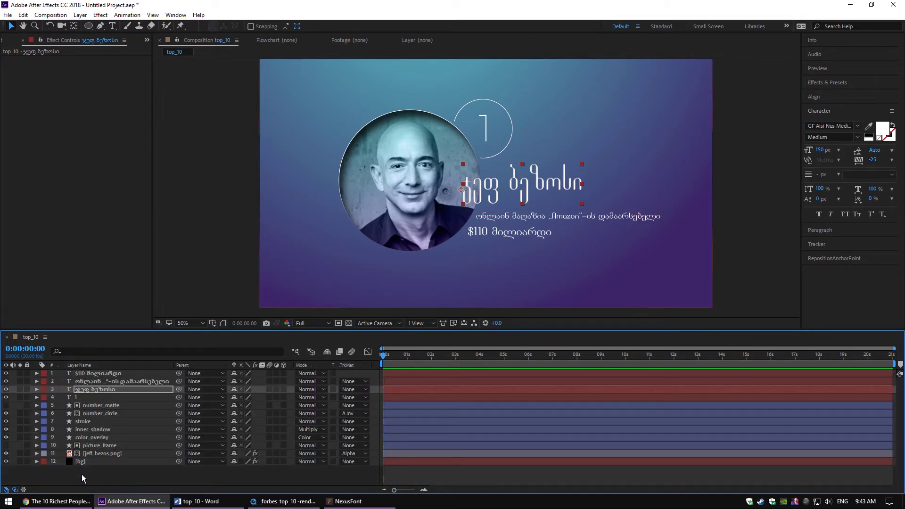
# Set the stroke width of the number_circle layer to 3 px and deselect it.
pyautogui.scroll(-2, 392, 227)
pyautogui.scroll(2, 392, 227)
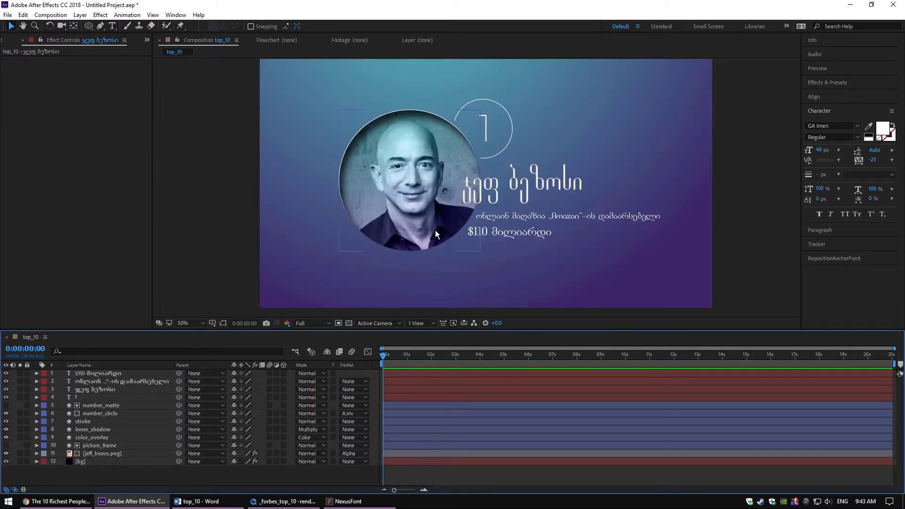
pyautogui.scroll(2, 480, 158)
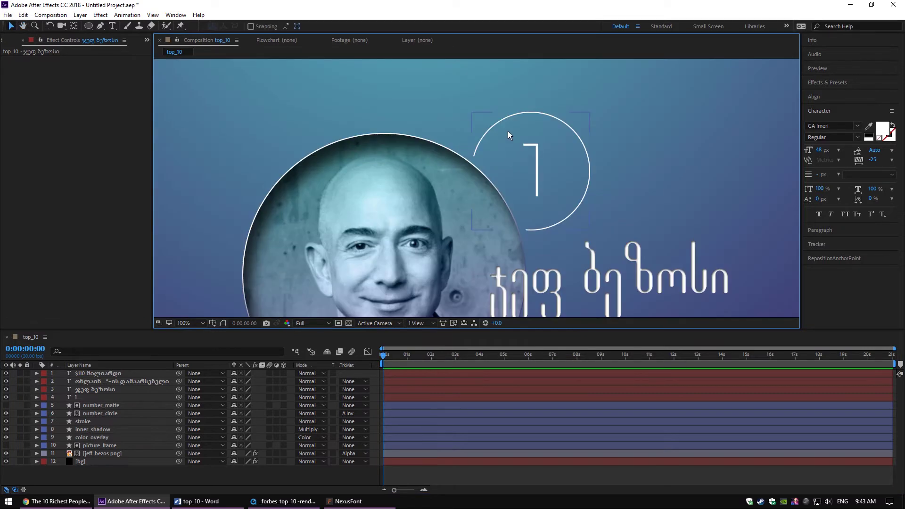
pyautogui.click(507, 131)
pyautogui.click(378, 26)
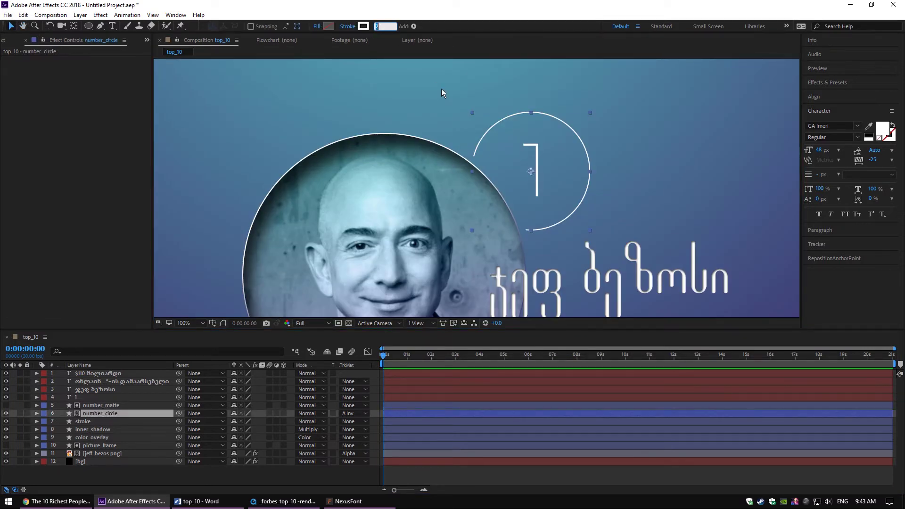
pyautogui.write('3')
pyautogui.press('Return')
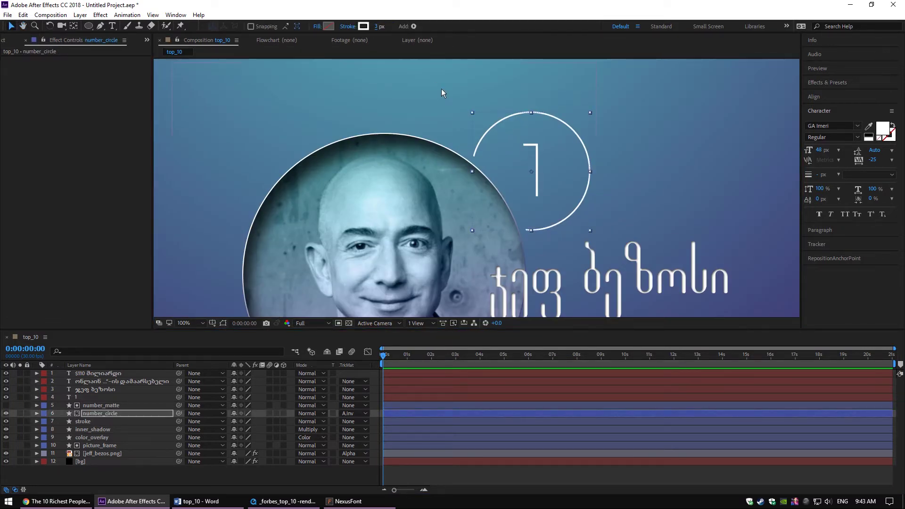
pyautogui.click(175, 477)
pyautogui.scroll(-2, 303, 231)
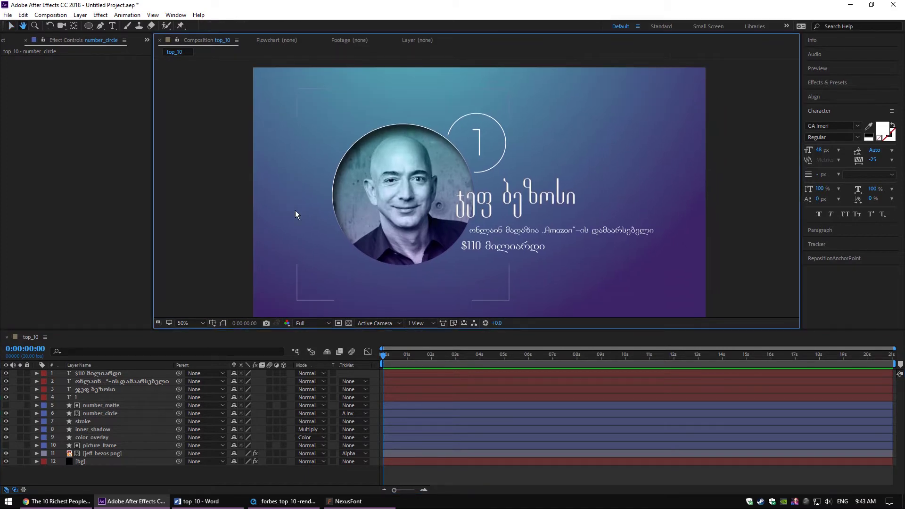
# Switch to the _forbes_top_10 reference render, examine the second-ranked person's frame as it moves, and return to After Effects.
pyautogui.click(262, 500)
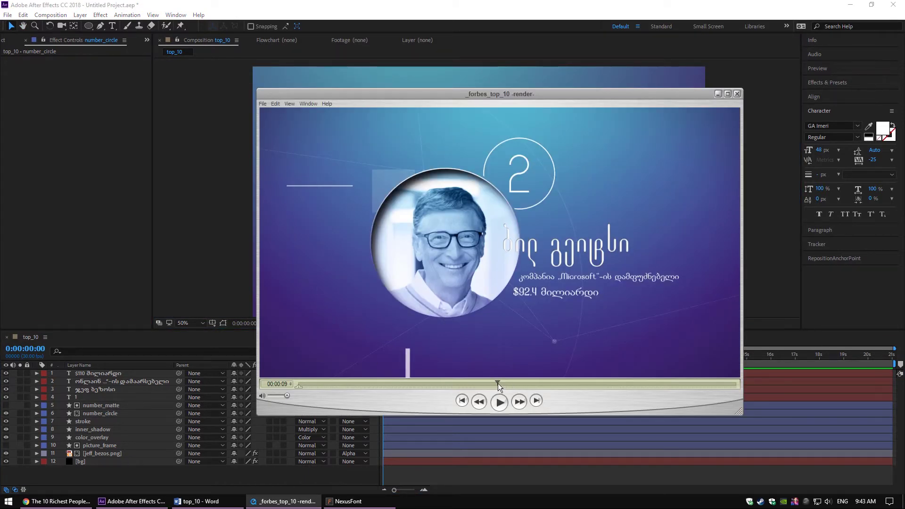
pyautogui.moveTo(497, 383)
pyautogui.mouseDown()
pyautogui.moveTo(487, 383)
pyautogui.moveTo(520, 383)
pyautogui.moveTo(489, 383)
pyautogui.mouseUp()
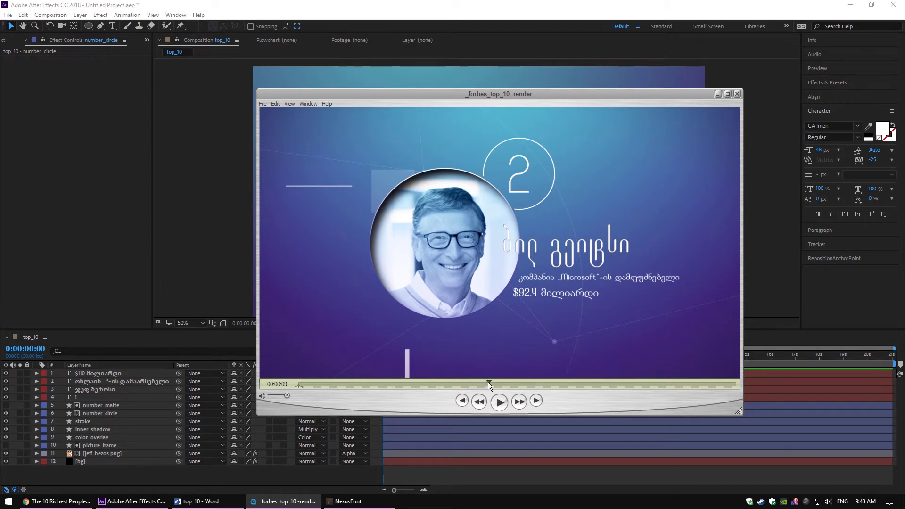
pyautogui.click(153, 479)
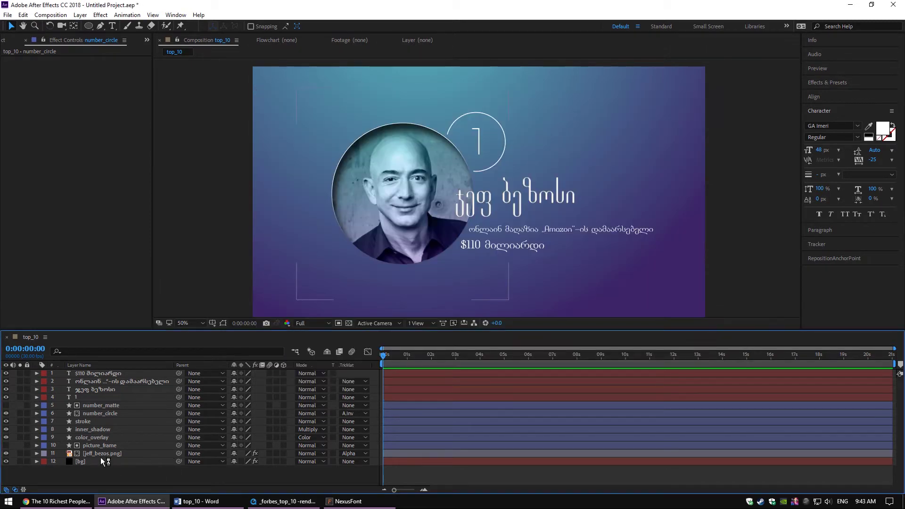
# Make all layers from the fortune text through jeff_bezos.png 3D, leaving bg two-dimensional, and deselect them.
pyautogui.click(122, 454)
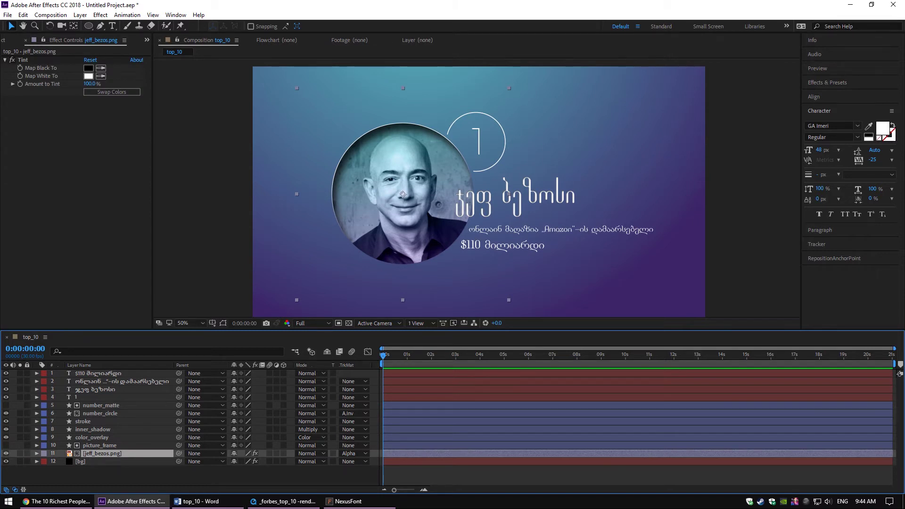
pyautogui.keyDown('shift'); pyautogui.click(94, 375); pyautogui.keyUp('shift')
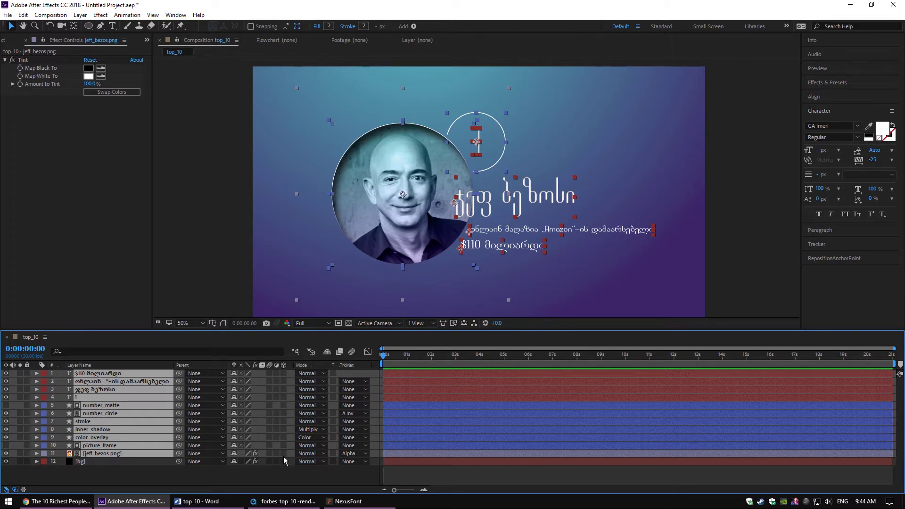
pyautogui.click(286, 382)
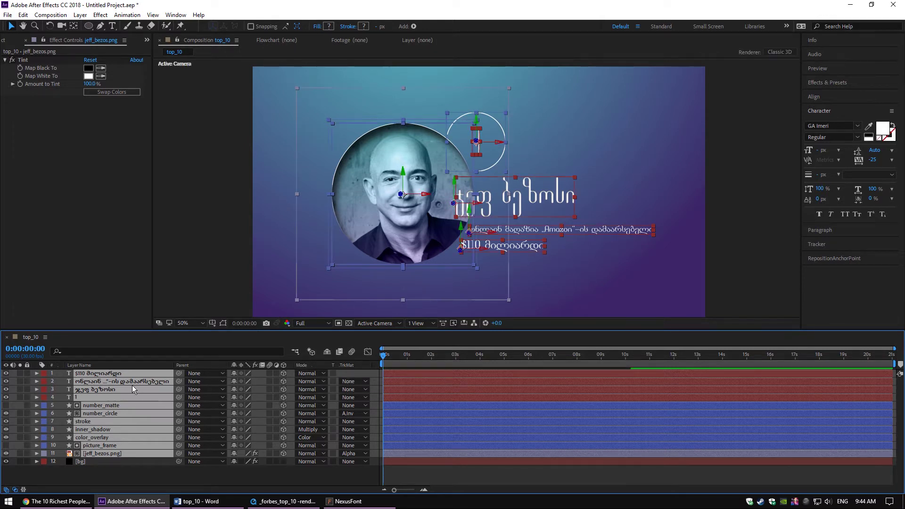
pyautogui.moveTo(477, 207); pyautogui.dragTo(504, 211)
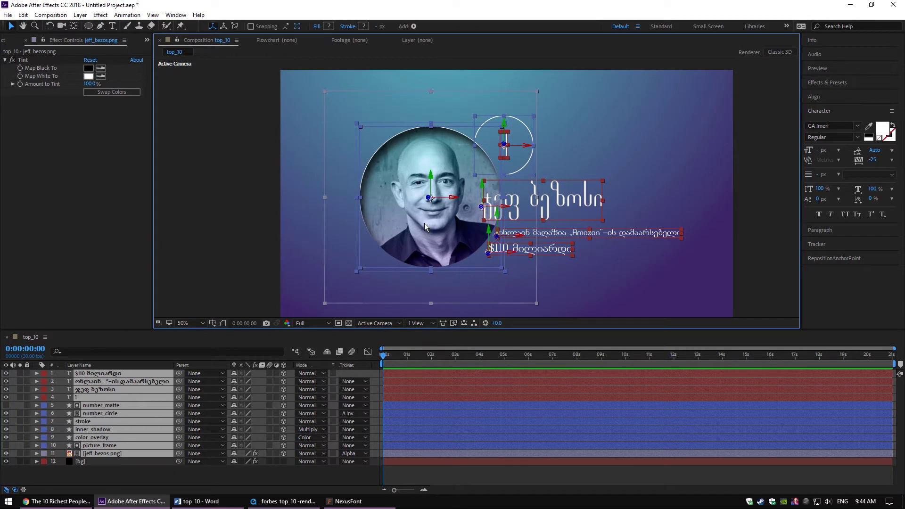
pyautogui.click(150, 470)
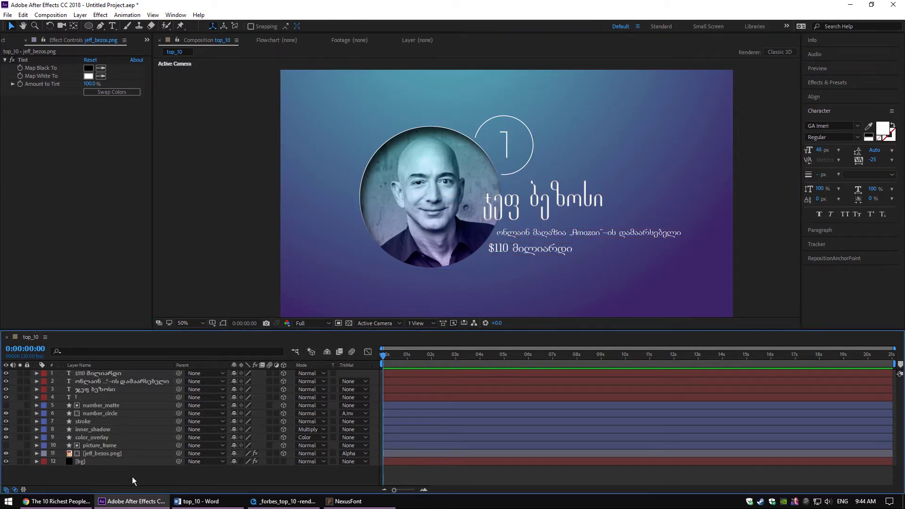
# Create a two-node camera named camera with the 35mm preset and depth of field enabled.
pyautogui.rightClick(132, 476)
pyautogui.moveTo(207, 374)
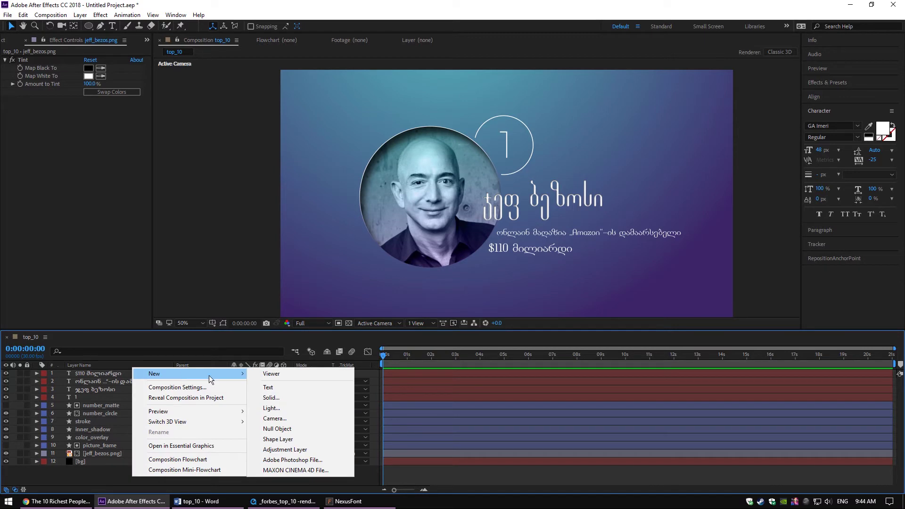
pyautogui.click(280, 418)
pyautogui.write('camera')
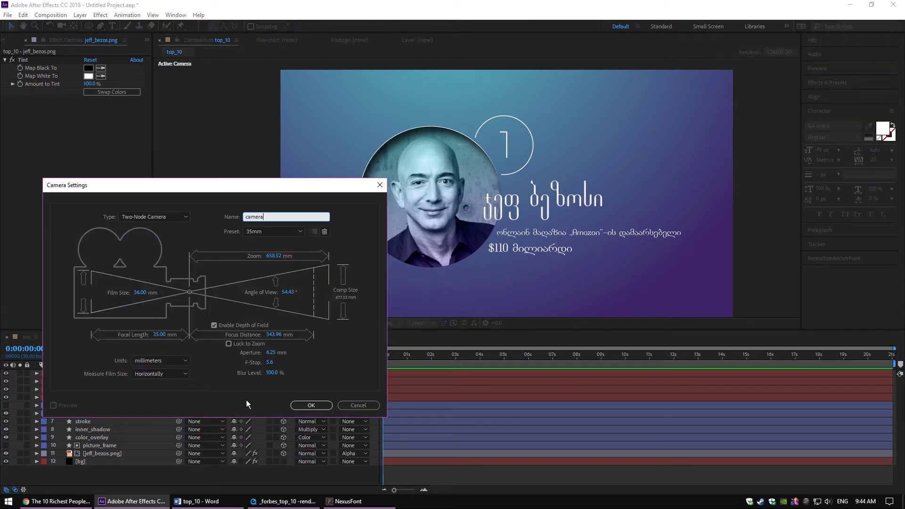
pyautogui.click(247, 236)
pyautogui.click(232, 235)
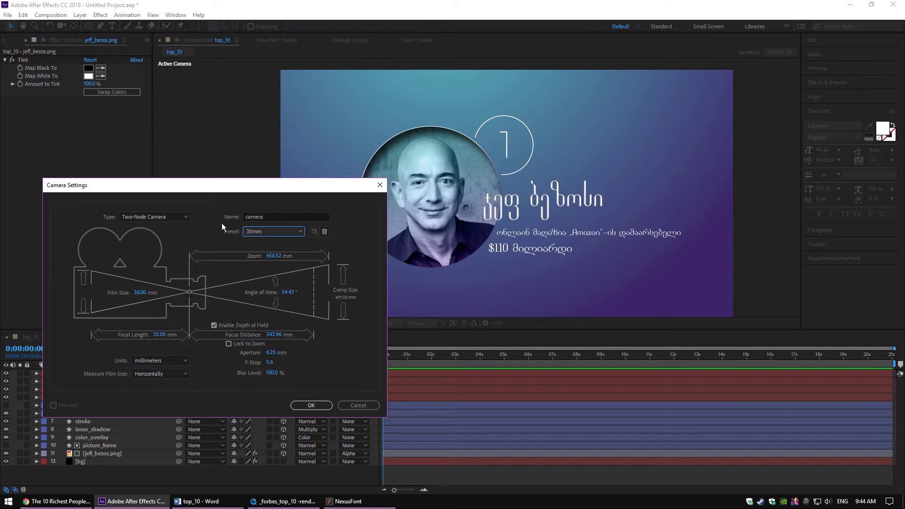
pyautogui.moveTo(209, 189); pyautogui.dragTo(242, 177)
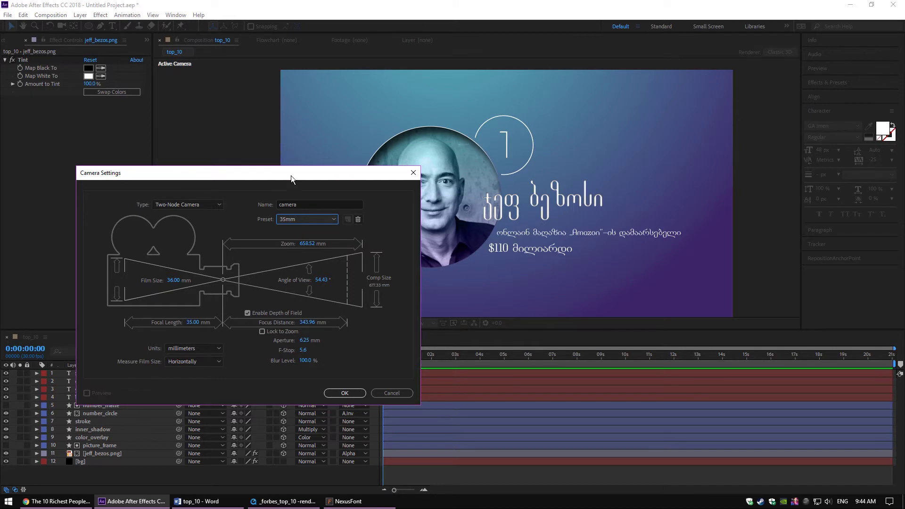
pyautogui.moveTo(290, 176); pyautogui.dragTo(271, 166)
pyautogui.click(311, 384)
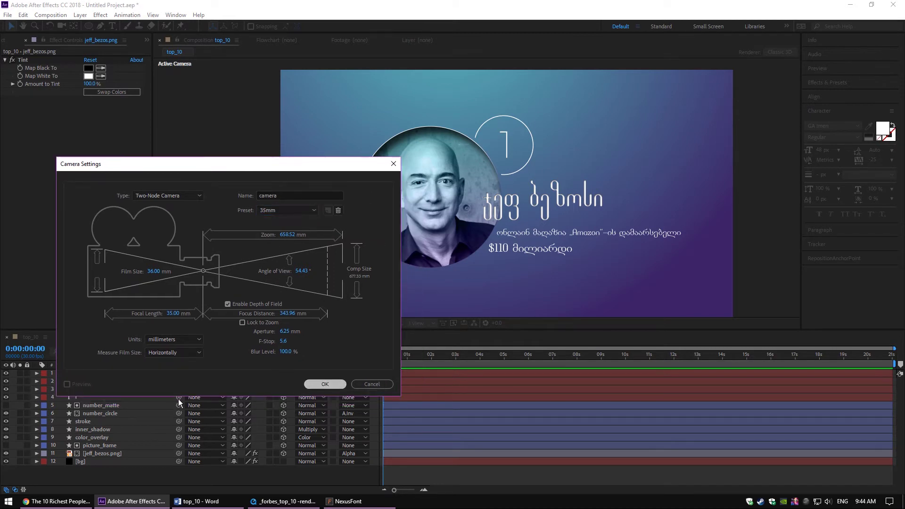
# Add a null object named camera_controller and make it a 3D layer.
pyautogui.click(113, 479)
pyautogui.rightClick(105, 477)
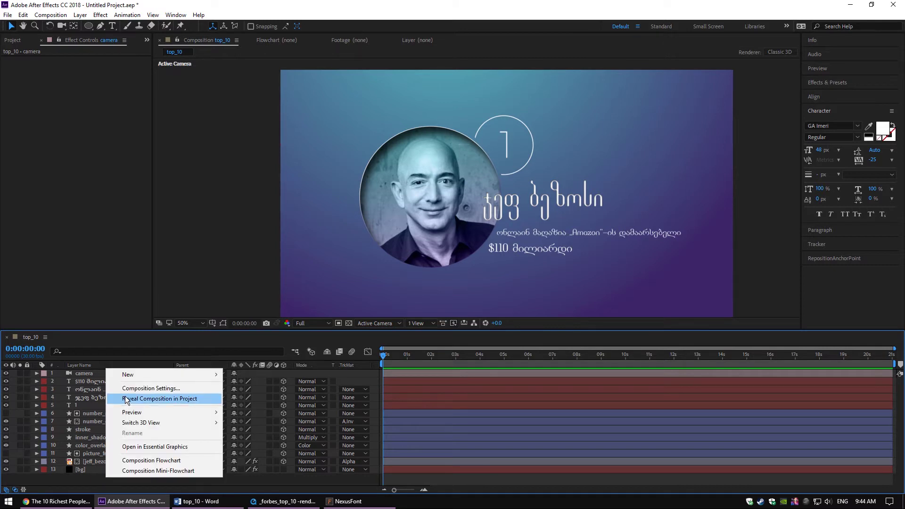
pyautogui.moveTo(139, 375)
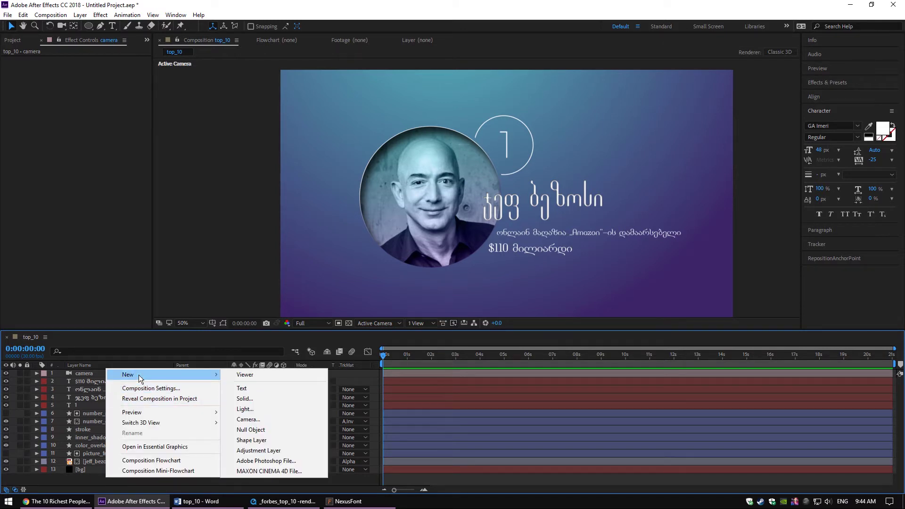
pyautogui.click(250, 430)
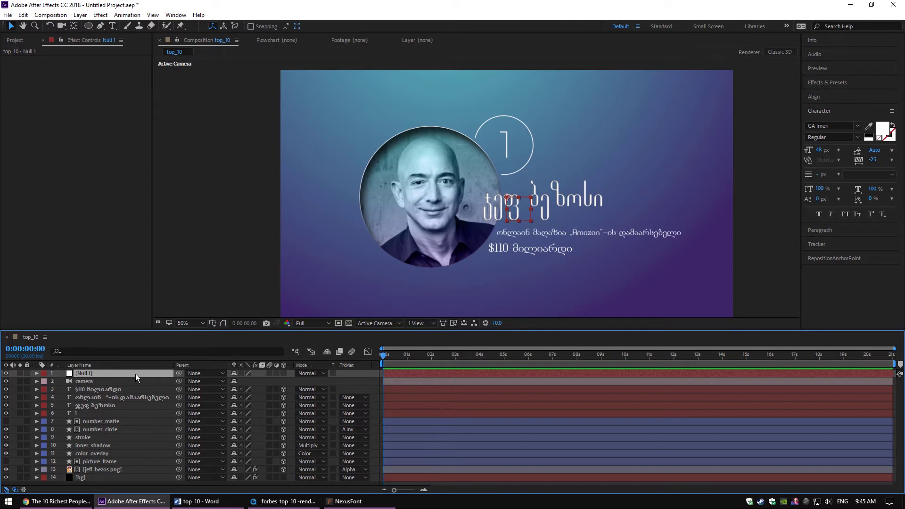
pyautogui.hotkey('ctrl', 'shift', 'y')
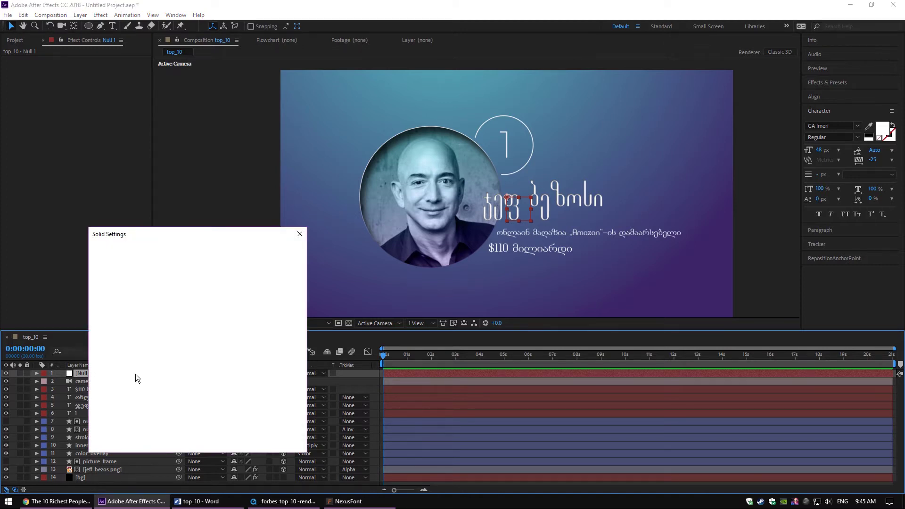
pyautogui.write('cam')
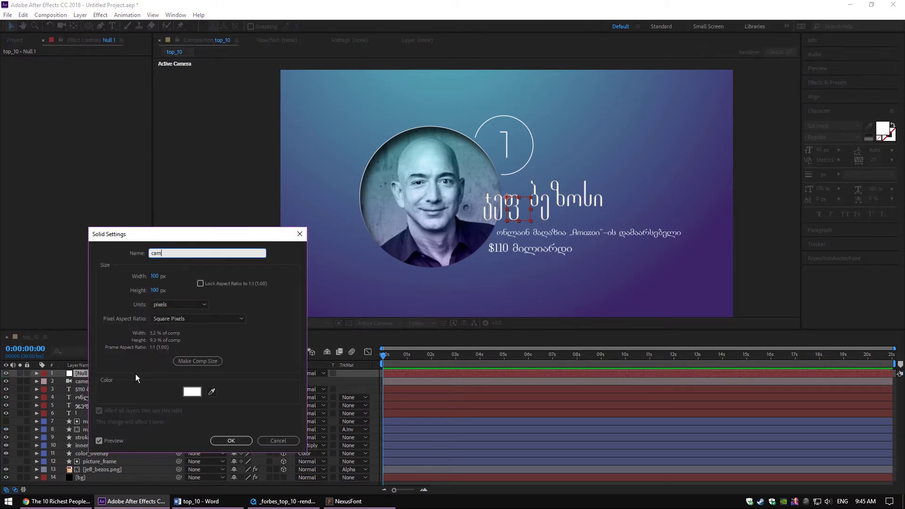
pyautogui.write('era_controller')
pyautogui.press('Return')
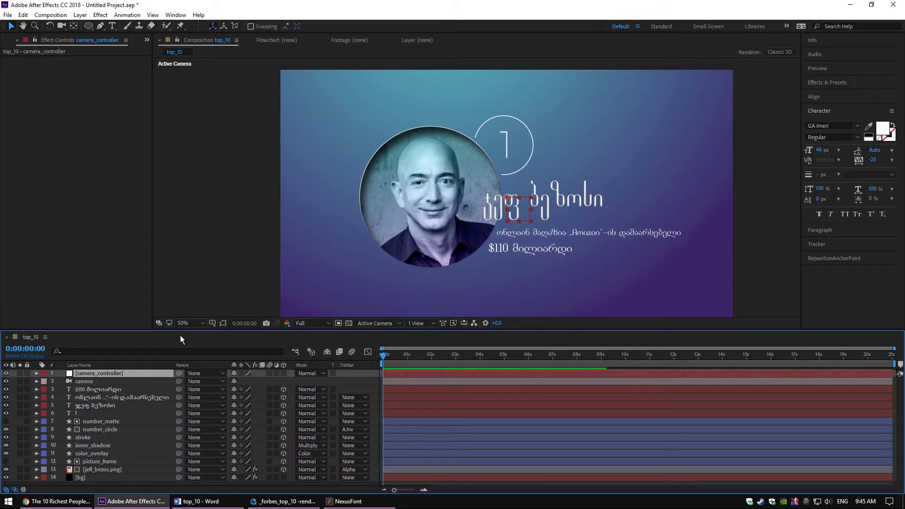
pyautogui.scroll(-1, 251, 292)
pyautogui.press('v')
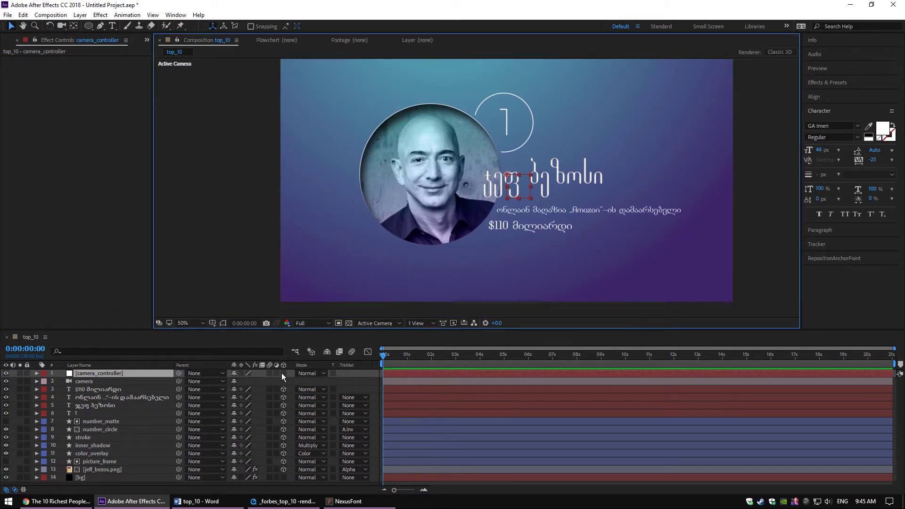
pyautogui.click(283, 373)
# Parent the camera layer to camera_controller.
pyautogui.click(114, 381)
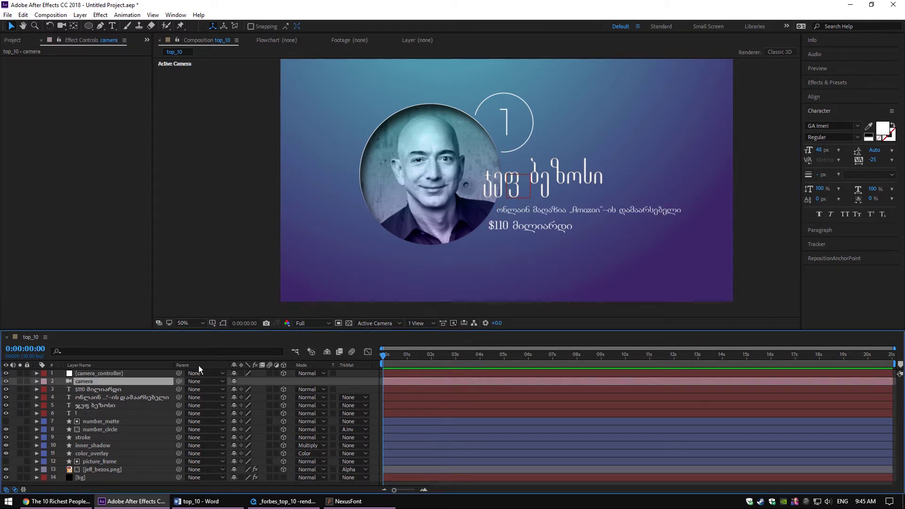
pyautogui.rightClick(193, 367)
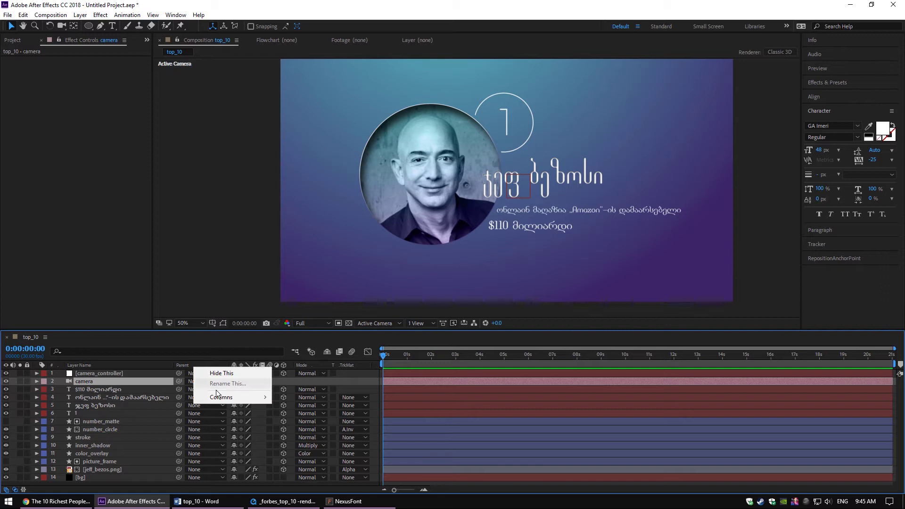
pyautogui.rightClick(141, 362)
pyautogui.moveTo(167, 393)
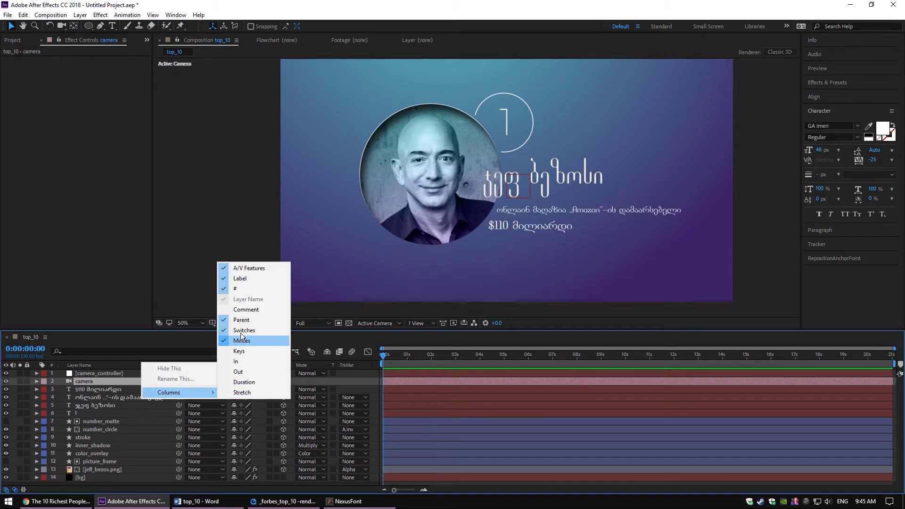
pyautogui.press('Escape')
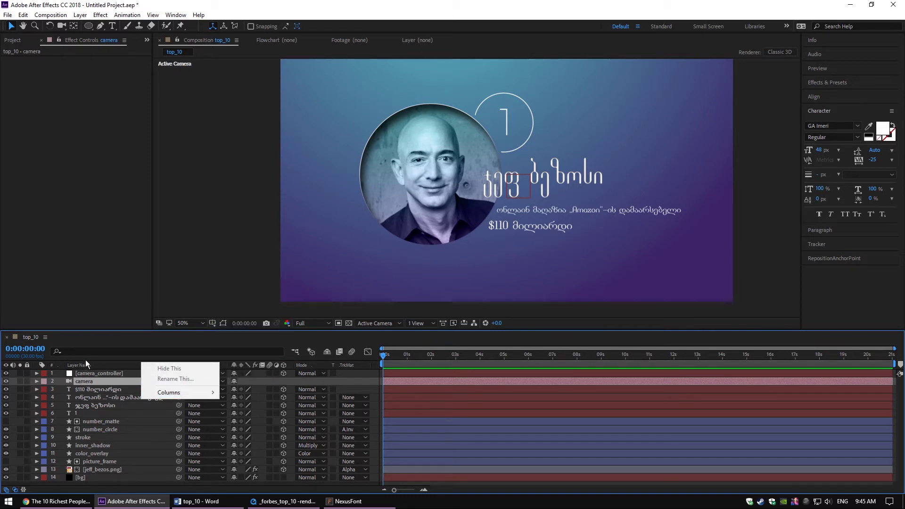
pyautogui.press('Escape')
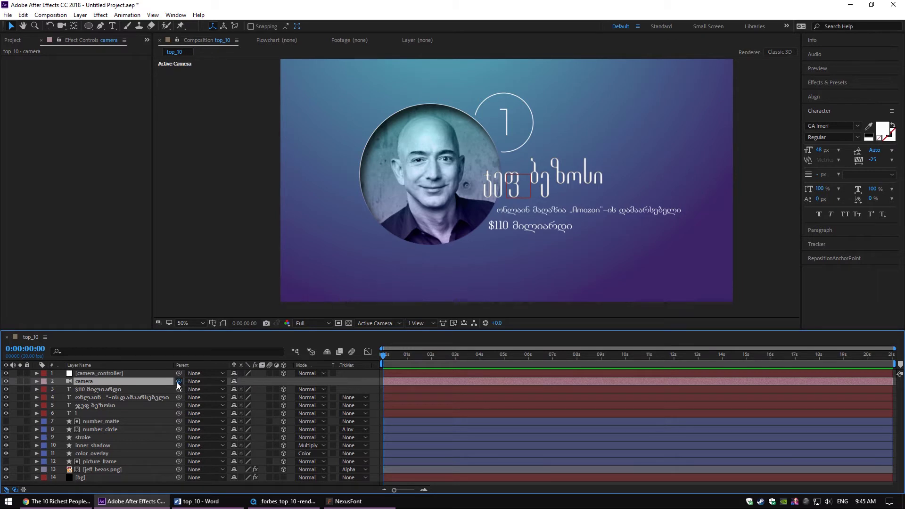
pyautogui.moveTo(144, 377); pyautogui.dragTo(100, 373)
# Try shifting camera_controller's horizontal position to test the camera movement, and undo the shift.
pyautogui.click(100, 374)
pyautogui.press('p')
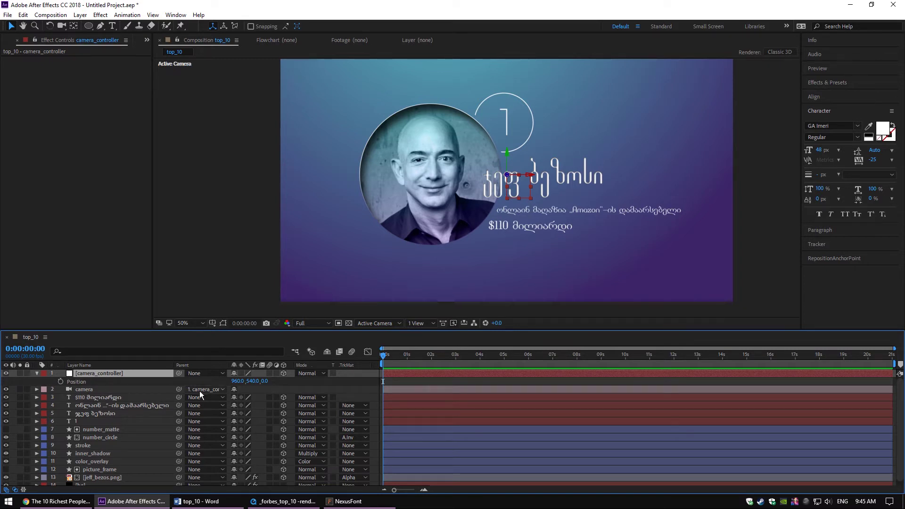
pyautogui.moveTo(234, 381)
pyautogui.mouseDown()
pyautogui.moveTo(177, 376)
pyautogui.moveTo(223, 384)
pyautogui.mouseUp()
pyautogui.click(34, 372)
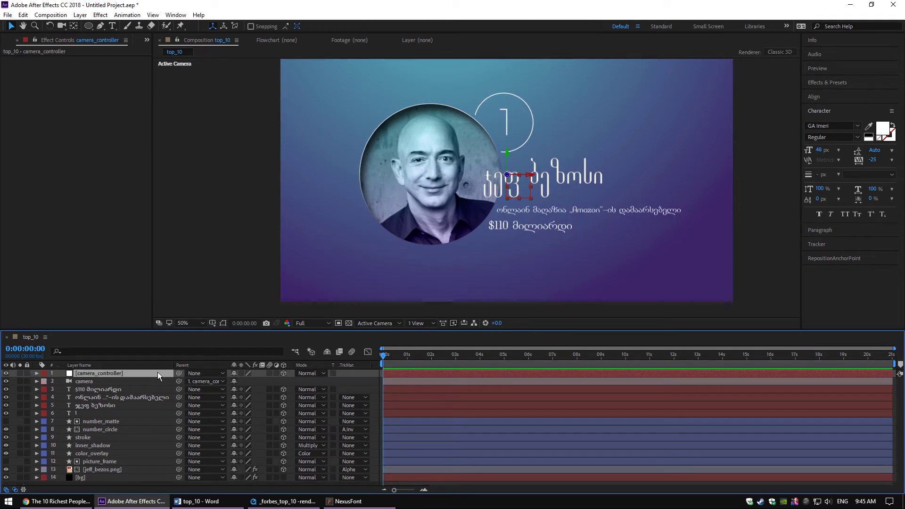
pyautogui.press('p')
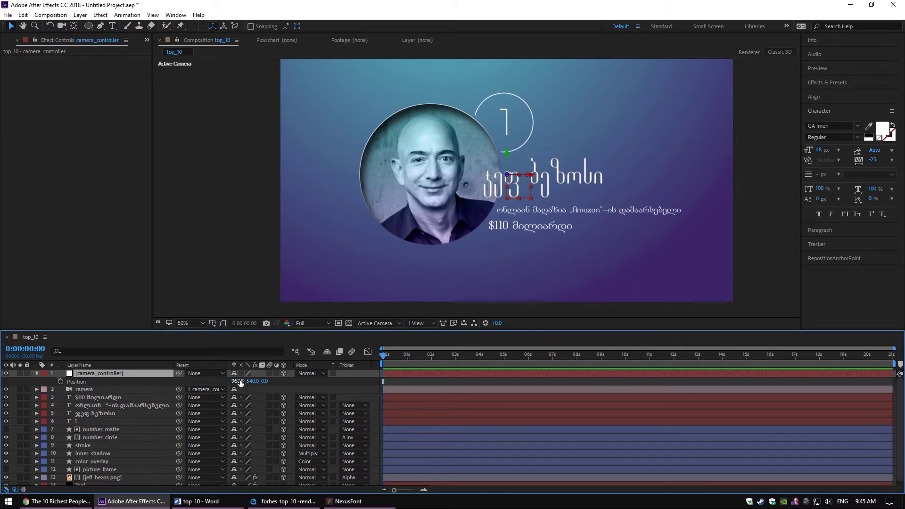
pyautogui.moveTo(239, 381); pyautogui.dragTo(273, 389)
pyautogui.hotkey('ctrl', 'z')
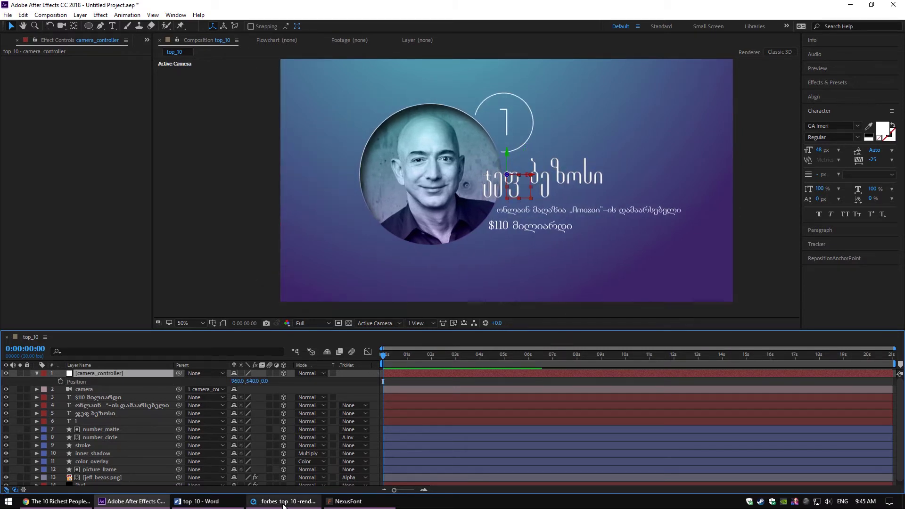
# Scrub the _forbes_top_10 reference render around the second-ranked person, return to After Effects, and collapse camera_controller's properties.
pyautogui.click(285, 501)
pyautogui.moveTo(491, 382)
pyautogui.mouseDown()
pyautogui.moveTo(453, 384)
pyautogui.moveTo(497, 385)
pyautogui.mouseUp()
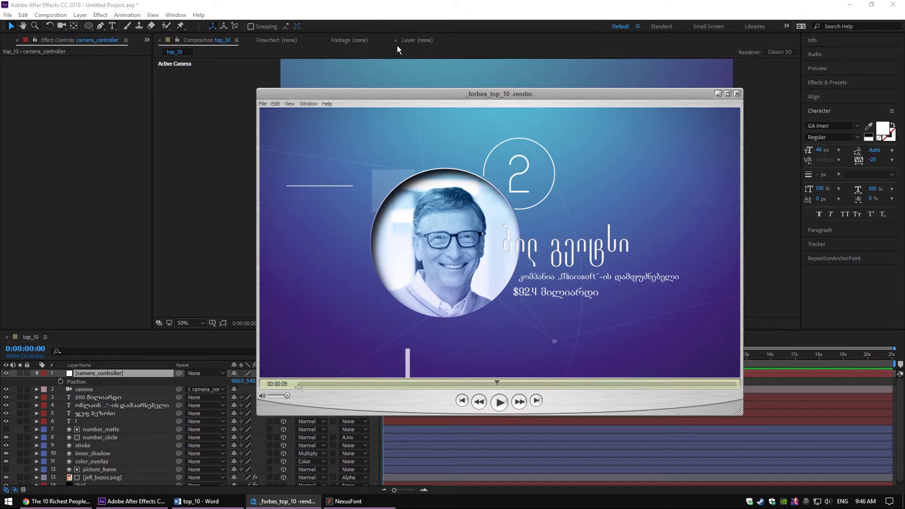
pyautogui.click(105, 380)
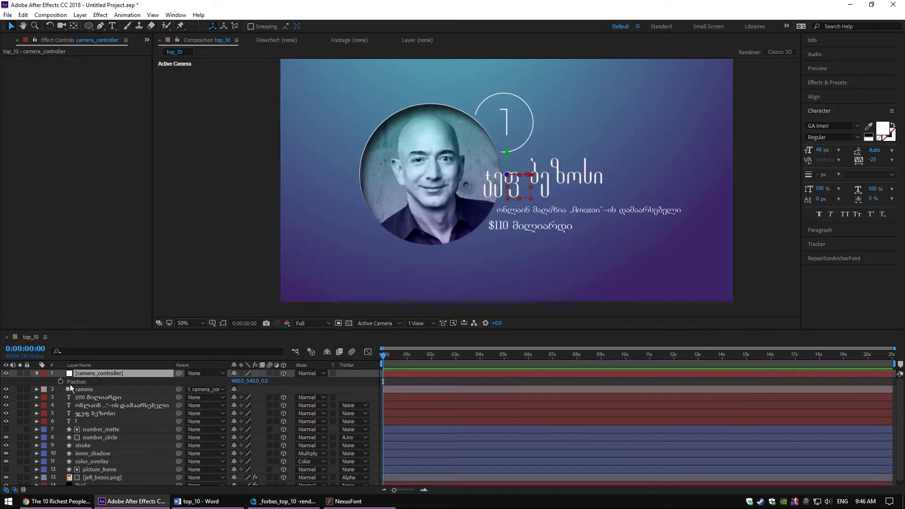
pyautogui.click(36, 373)
# Set the jeff_bezos.png layer's Z position to 350 and move the portrait back to the middle of its circular frame.
pyautogui.click(92, 477)
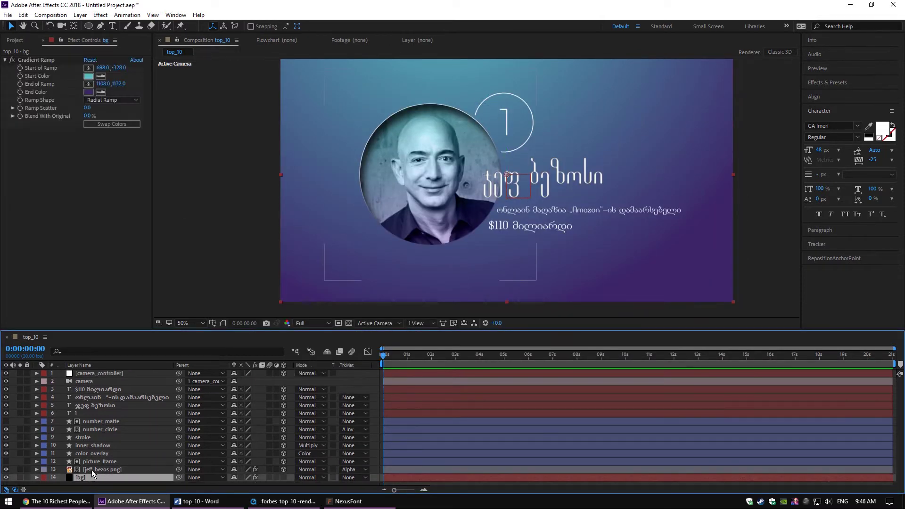
pyautogui.click(93, 470)
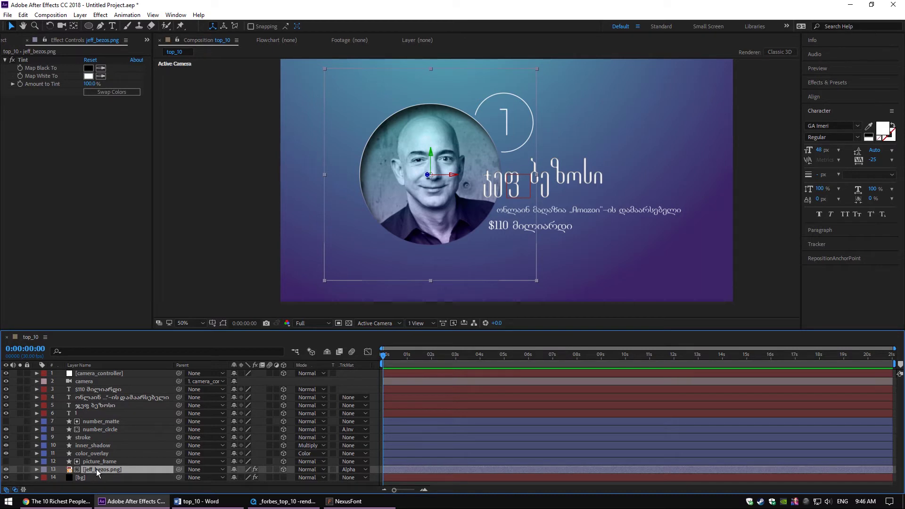
pyautogui.press('p')
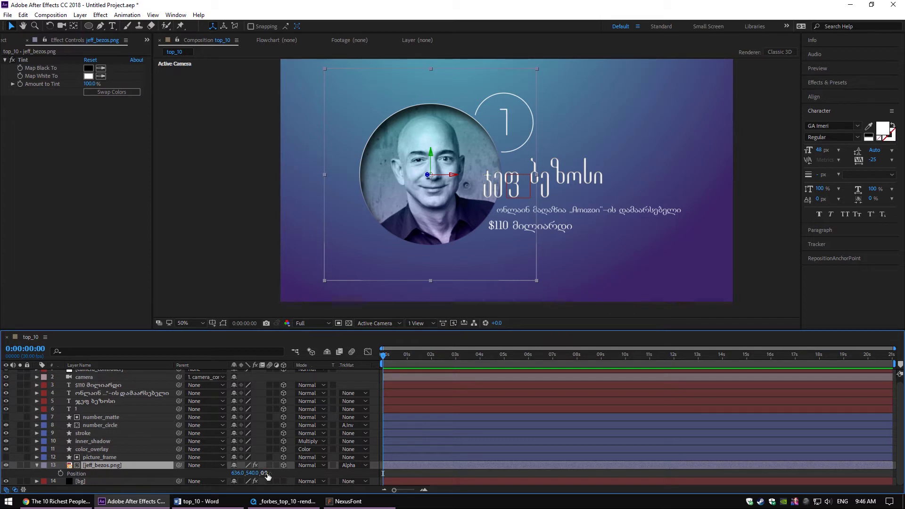
pyautogui.moveTo(265, 476); pyautogui.dragTo(588, 411)
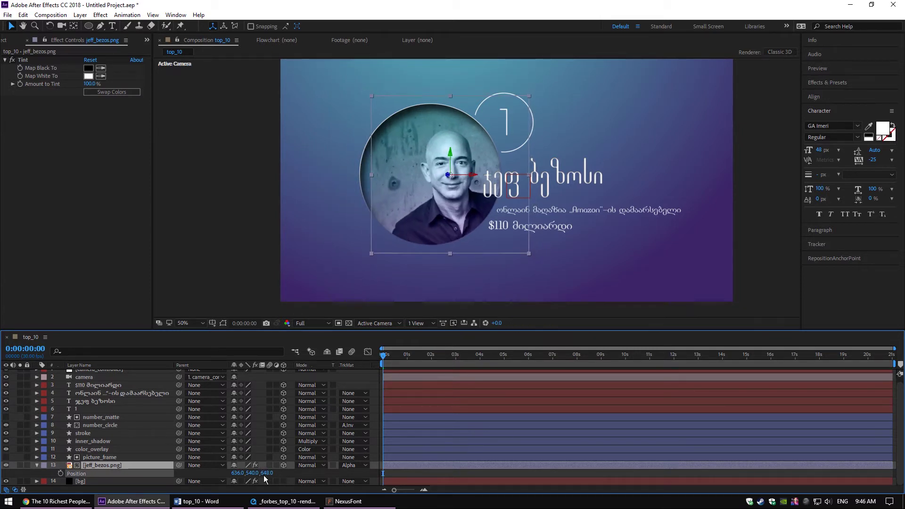
pyautogui.click(266, 473)
pyautogui.write('350')
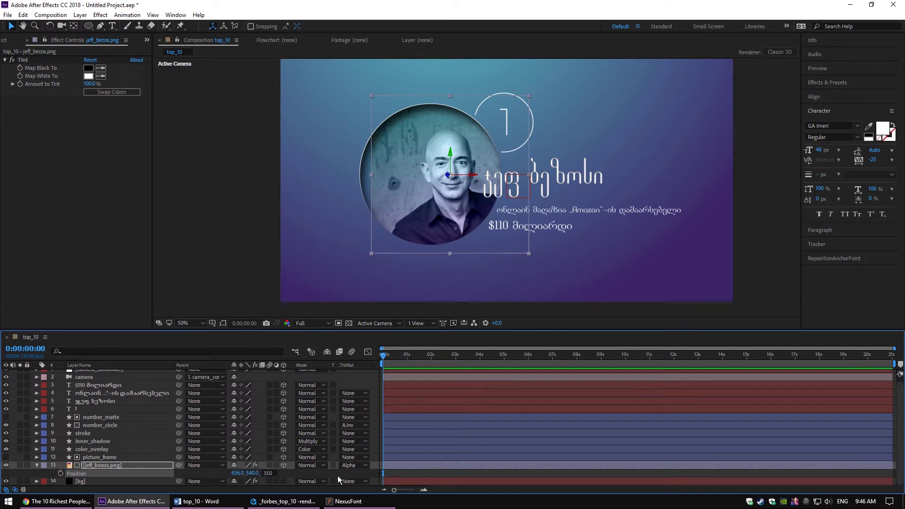
pyautogui.press('Return')
pyautogui.moveTo(451, 194); pyautogui.dragTo(438, 197)
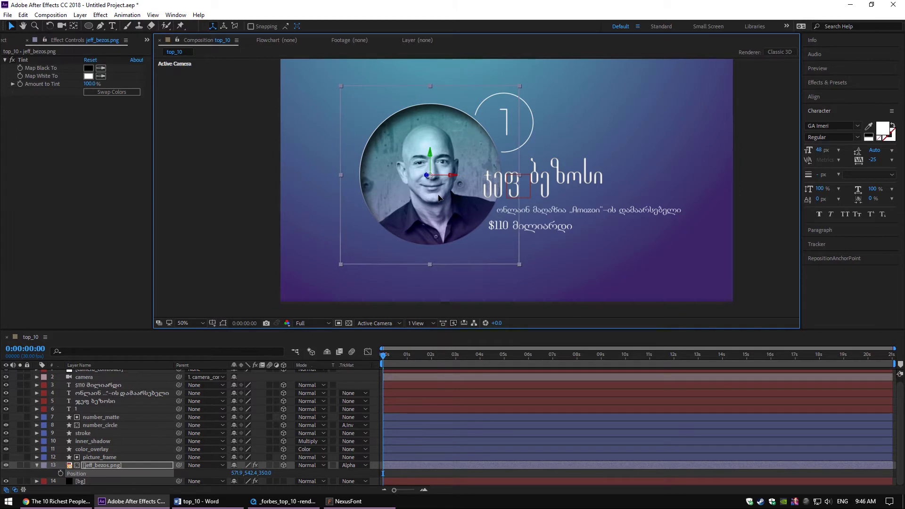
# Scale the jeff_bezos.png layer to 170% and collapse its properties.
pyautogui.press('s')
pyautogui.click(273, 473)
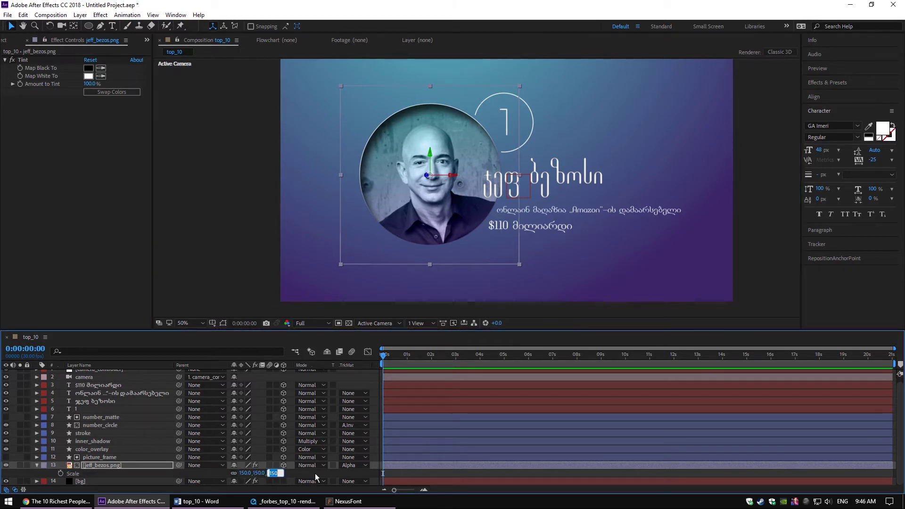
pyautogui.write('170')
pyautogui.press('Return')
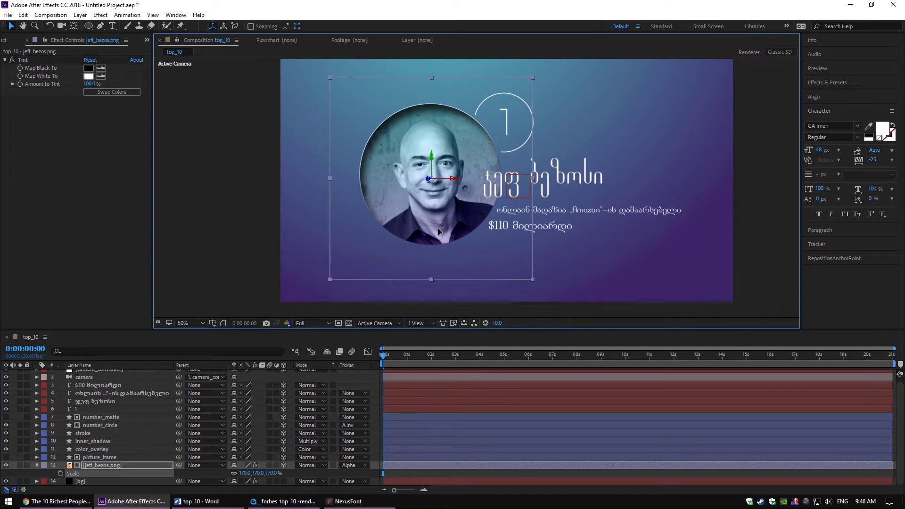
pyautogui.scroll(-2, 482, 226)
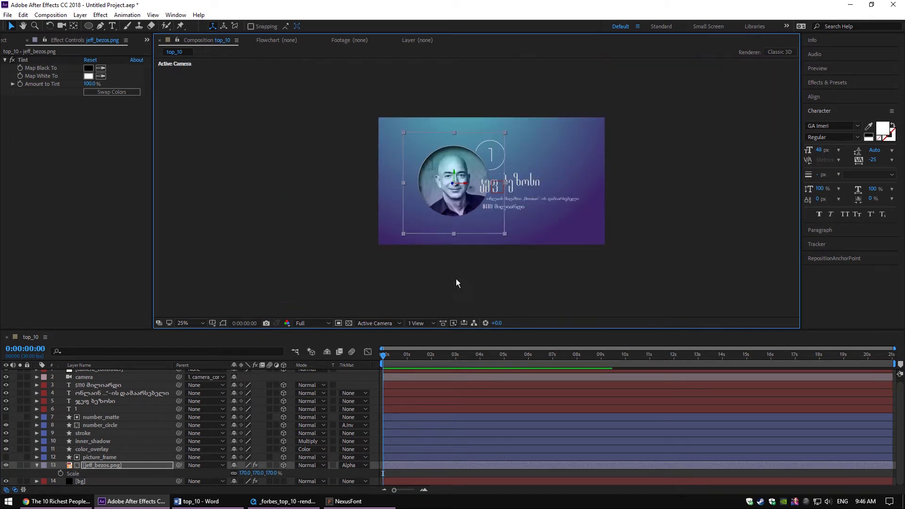
pyautogui.click(37, 465)
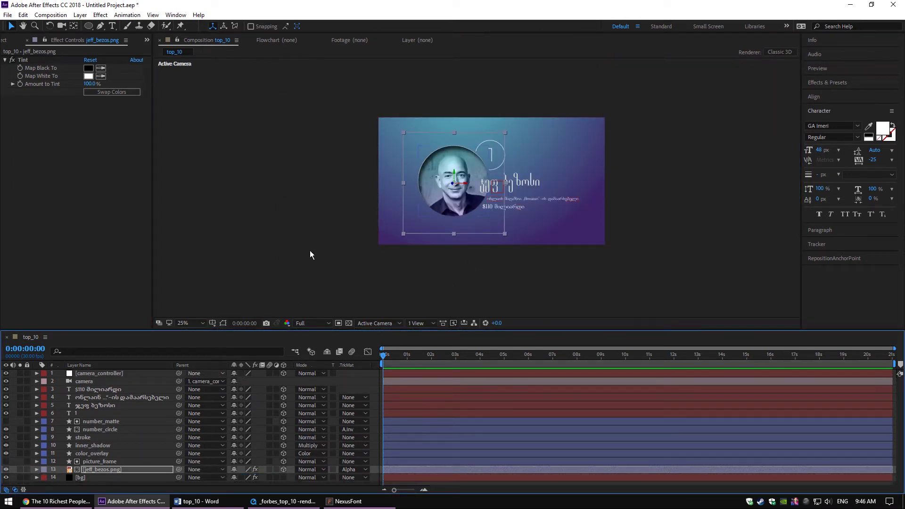
pyautogui.scroll(2, 509, 178)
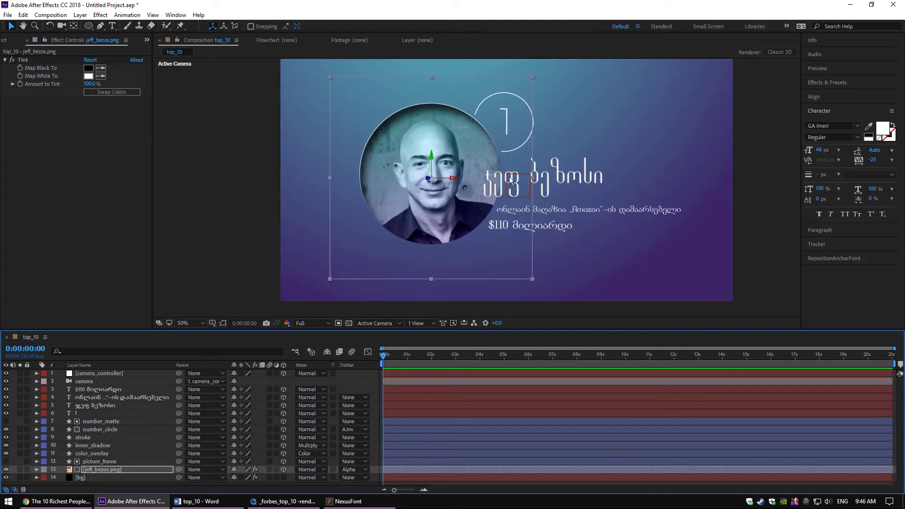
# Set the Z position of the name, description and $110 amount text layers to -150, keeping each layer's own horizontal and vertical position.
pyautogui.click(101, 388)
pyautogui.keyDown('shift'); pyautogui.click(99, 403); pyautogui.keyUp('shift')
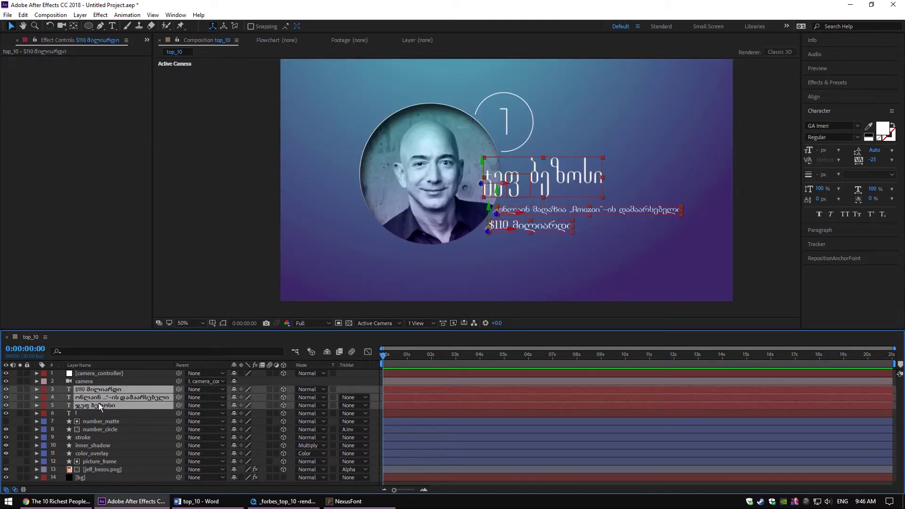
pyautogui.press('p')
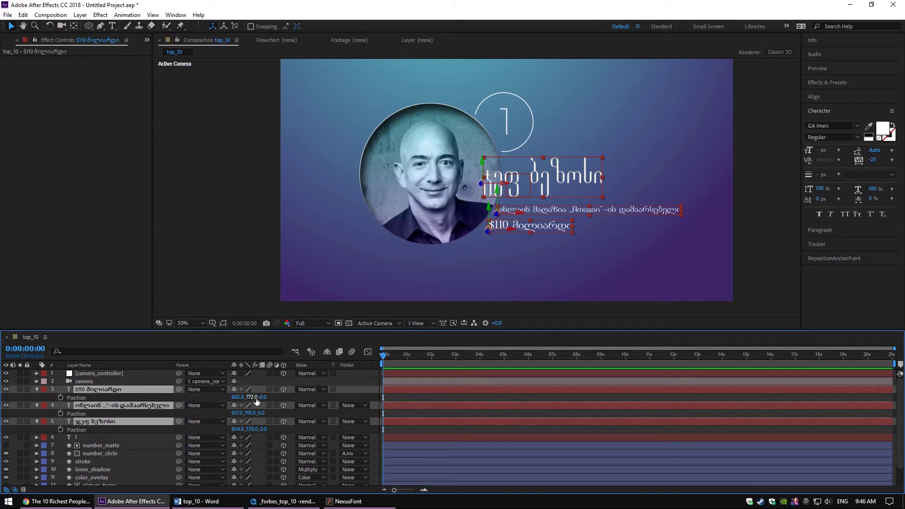
pyautogui.moveTo(257, 399); pyautogui.dragTo(200, 400)
pyautogui.click(269, 398)
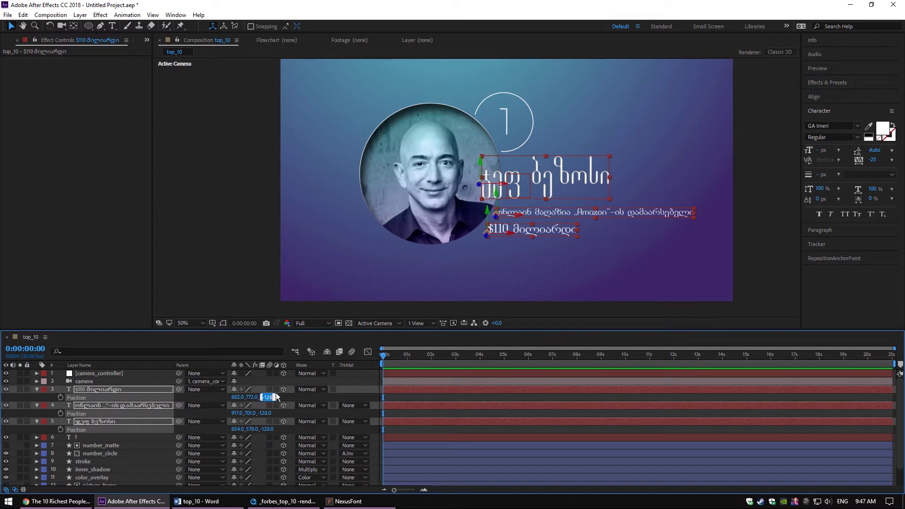
pyautogui.write('150')
pyautogui.press('Return')
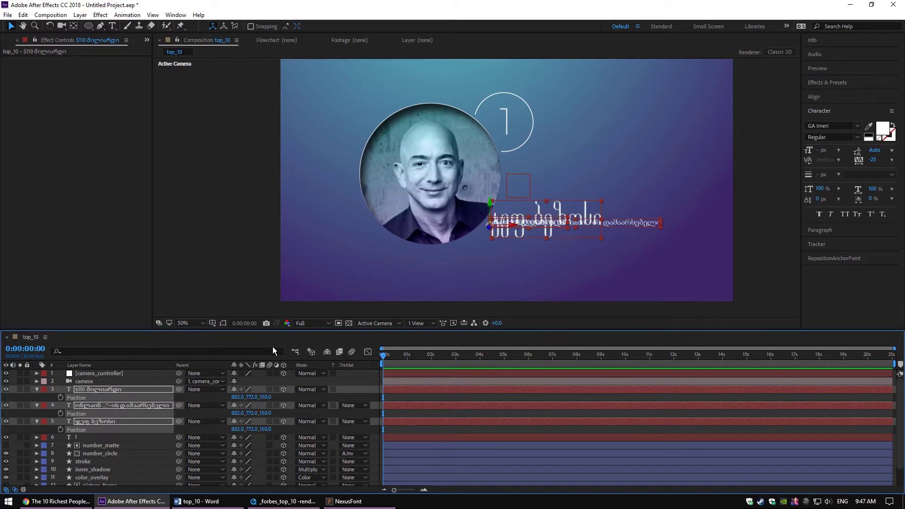
pyautogui.hotkey('ctrl', 'z')
pyautogui.moveTo(269, 397); pyautogui.dragTo(259, 397)
pyautogui.click(280, 415)
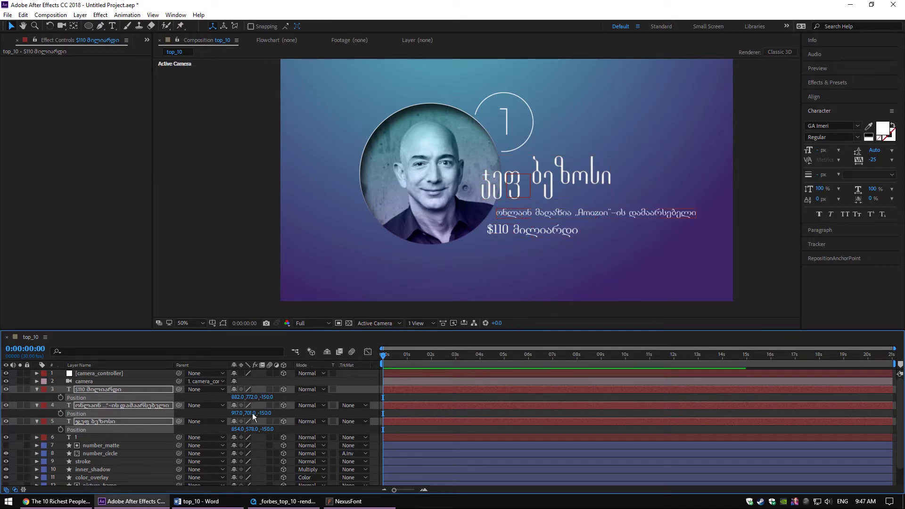
# Collapse the properties of the name, description and $110 amount text layers.
pyautogui.click(36, 389)
pyautogui.click(36, 391)
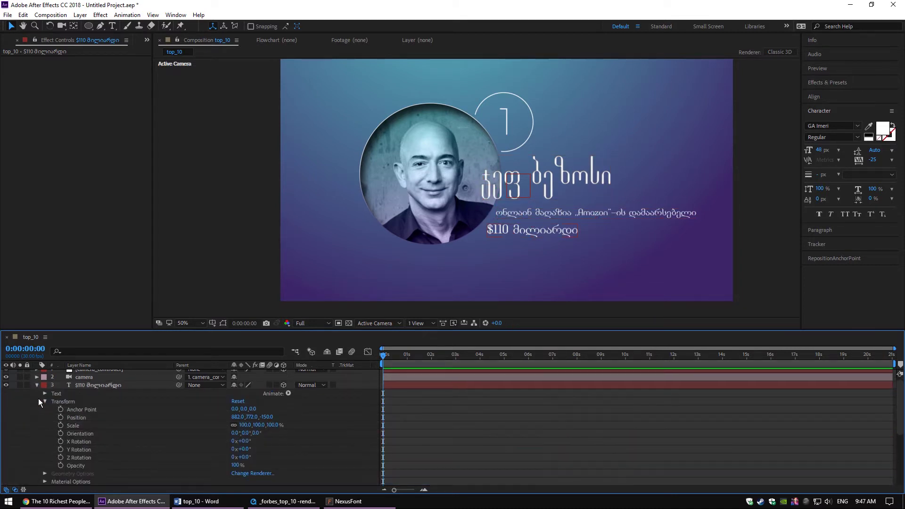
pyautogui.click(37, 392)
pyautogui.click(36, 393)
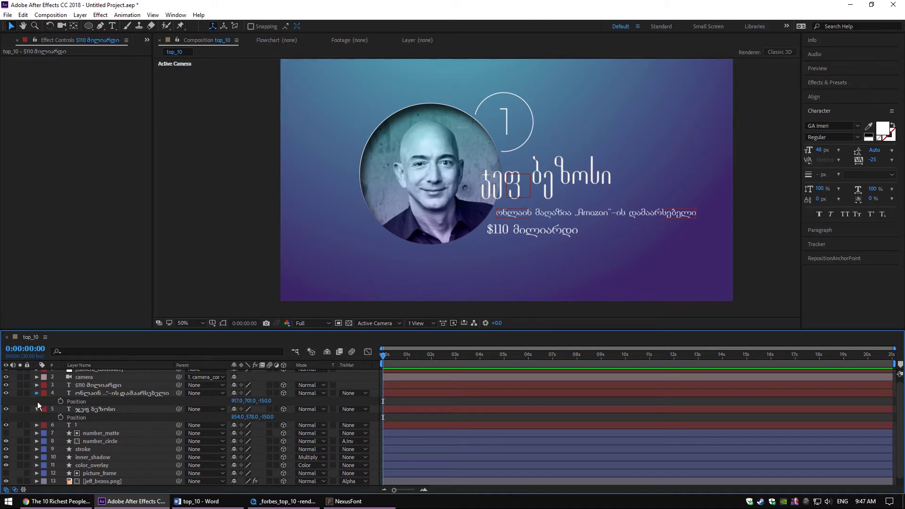
pyautogui.click(38, 401)
# Reorder the three text layers below the camera so the name comes first, the description second and the $110 amount third.
pyautogui.click(86, 384)
pyautogui.click(89, 403)
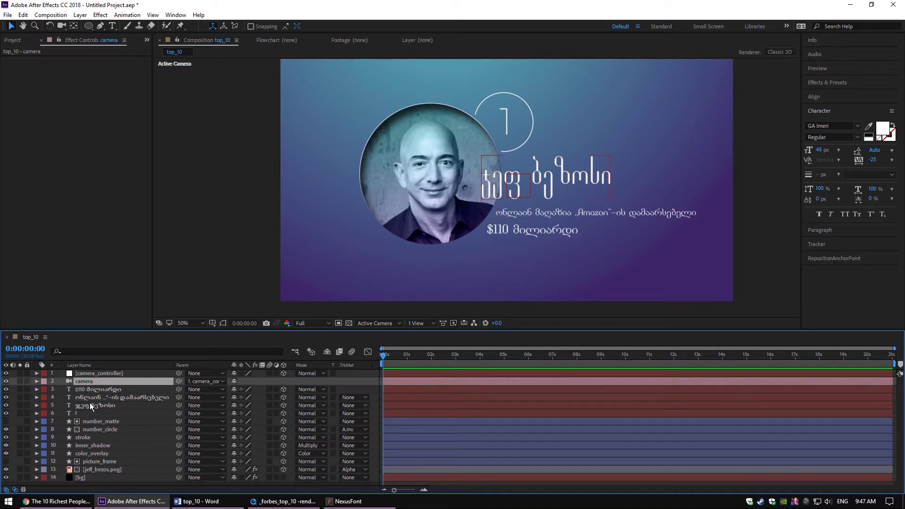
pyautogui.moveTo(98, 400)
pyautogui.mouseDown()
pyautogui.moveTo(95, 386)
pyautogui.moveTo(95, 406)
pyautogui.mouseUp()
pyautogui.click(96, 391)
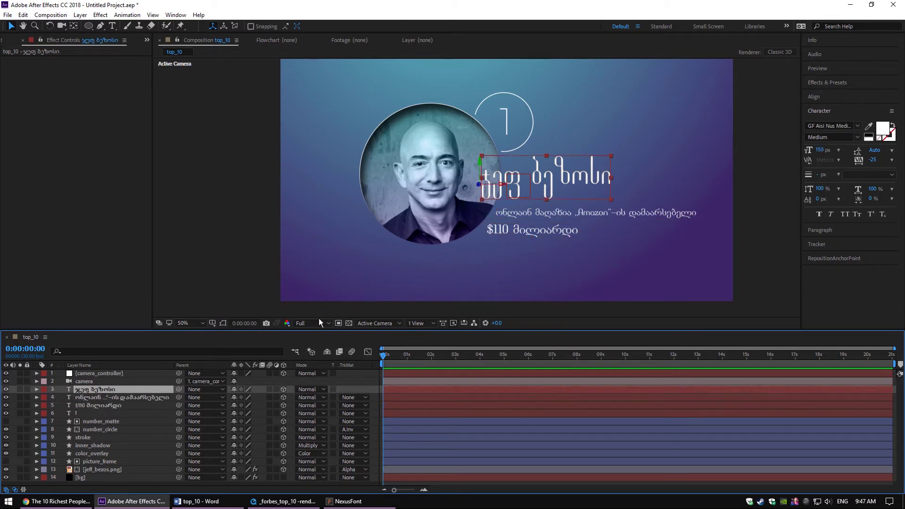
# Nudge the name text and the Amazon description text slightly up and to the right beside the portrait.
pyautogui.scroll(2, 462, 228)
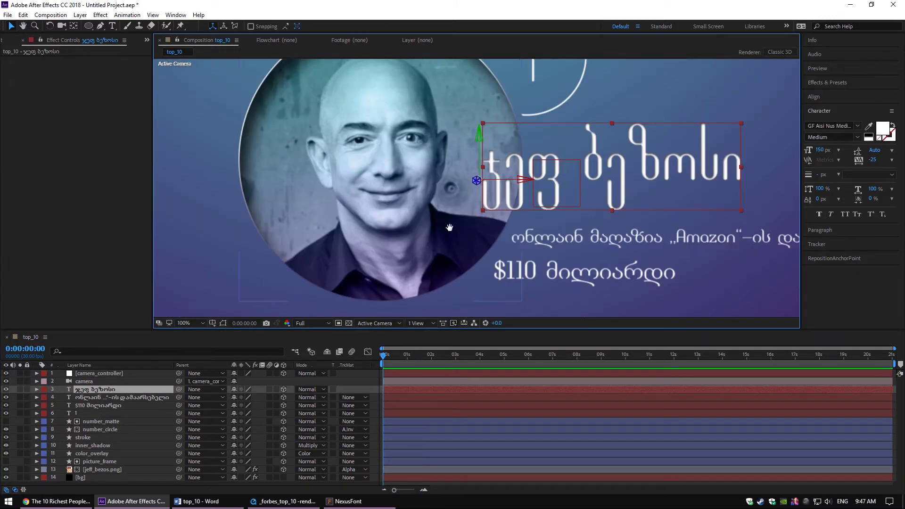
pyautogui.moveTo(632, 154); pyautogui.dragTo(639, 149)
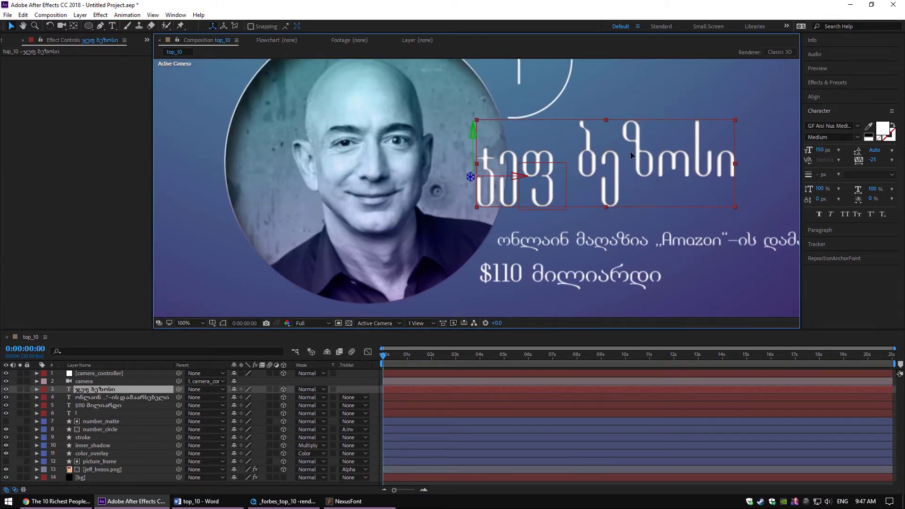
pyautogui.click(635, 242)
pyautogui.moveTo(635, 243); pyautogui.dragTo(641, 236)
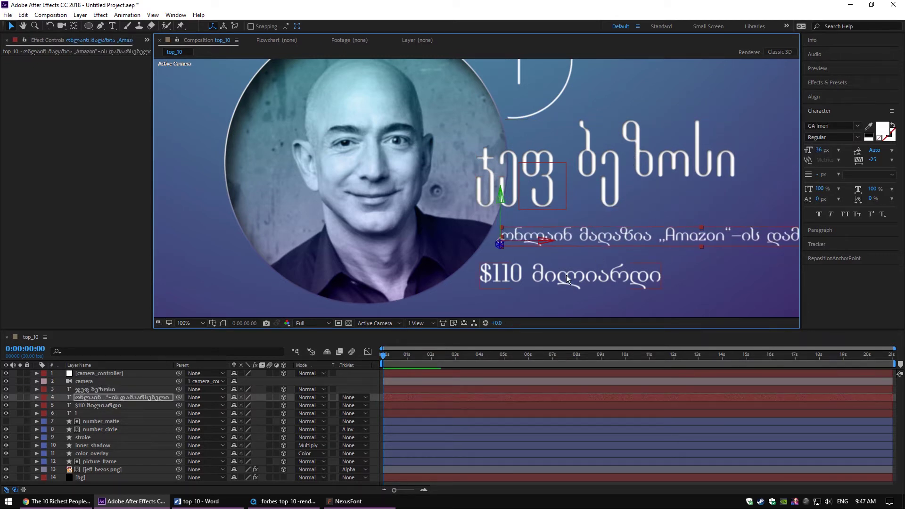
pyautogui.click(581, 277)
pyautogui.press(',')
pyautogui.press(',')
pyautogui.press(',')
pyautogui.press(',')
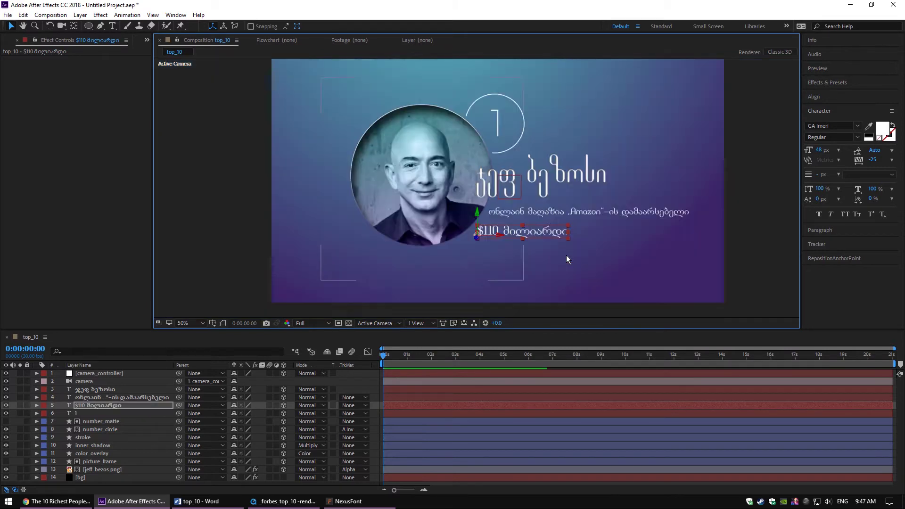
pyautogui.press('F2')
pyautogui.press('.')
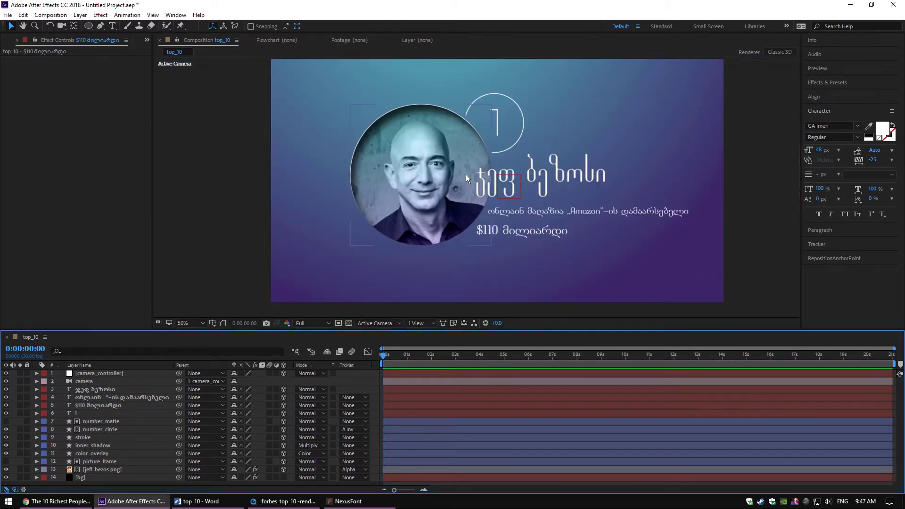
pyautogui.click(384, 359)
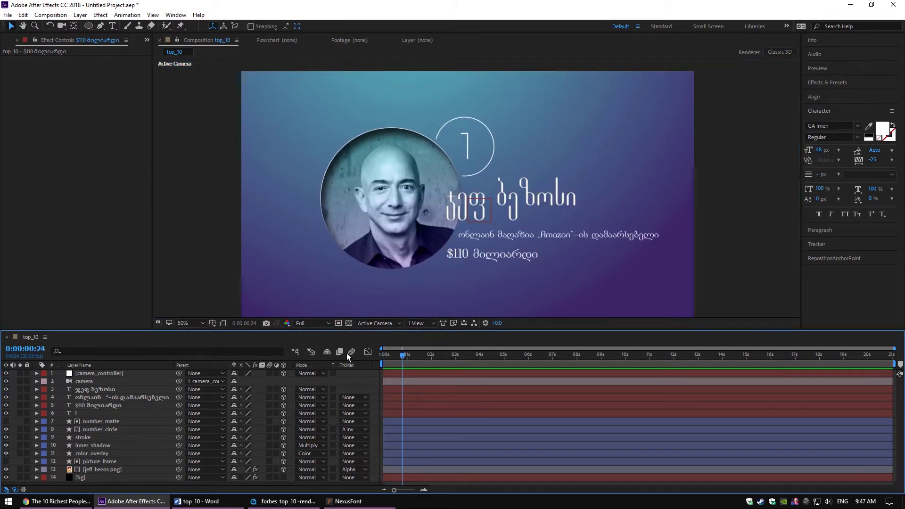
pyautogui.click(387, 158)
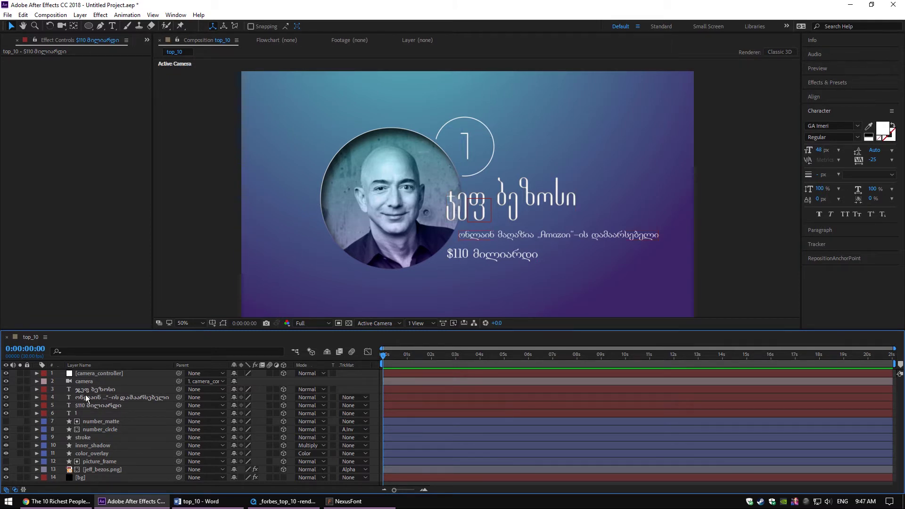
# Set the number_circle layer's Z position to 50 and nudge the circle slightly up and to the left around the number.
pyautogui.click(101, 426)
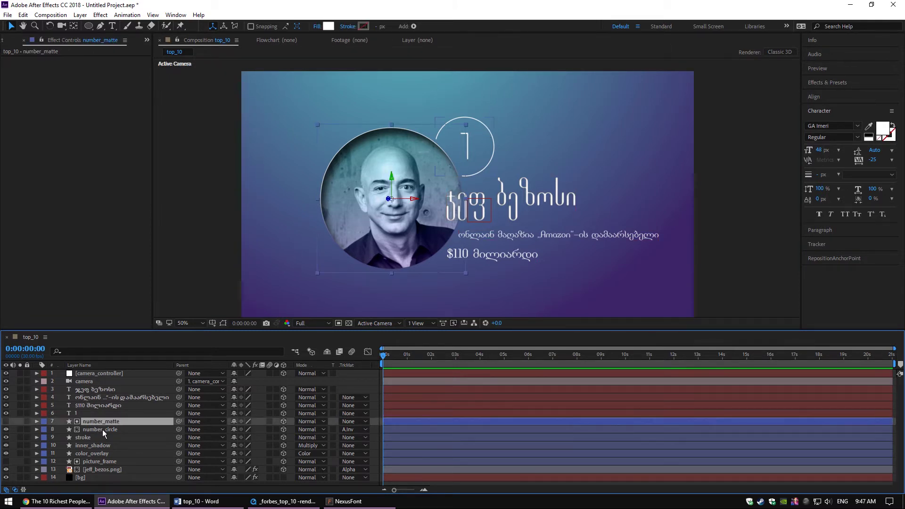
pyautogui.click(102, 429)
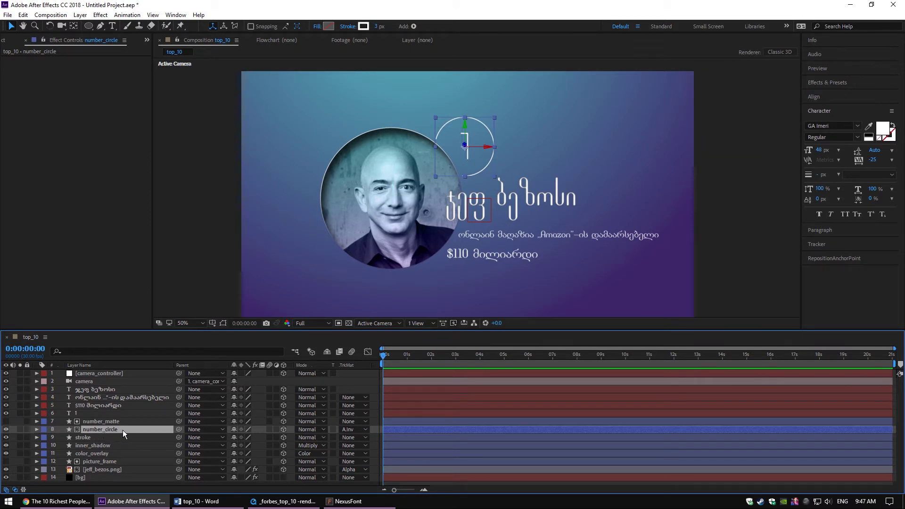
pyautogui.press('p')
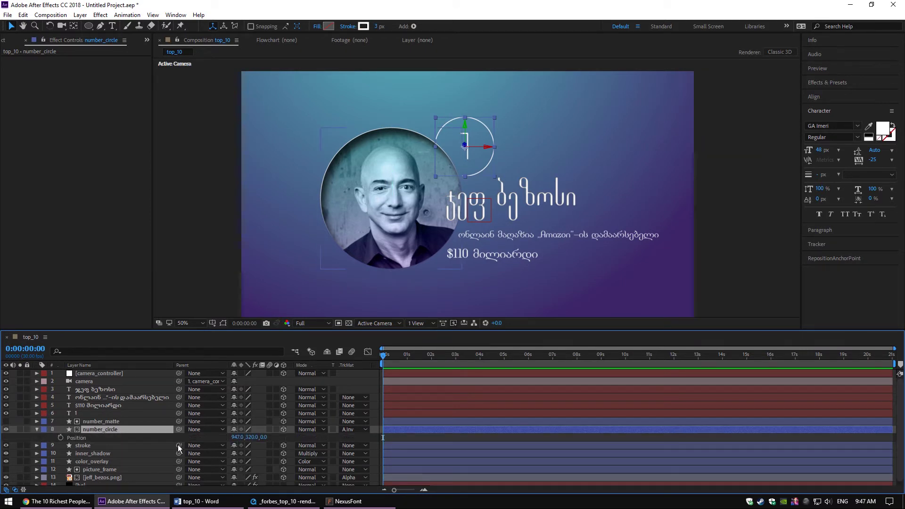
pyautogui.moveTo(264, 437); pyautogui.dragTo(264, 439)
pyautogui.click(265, 437)
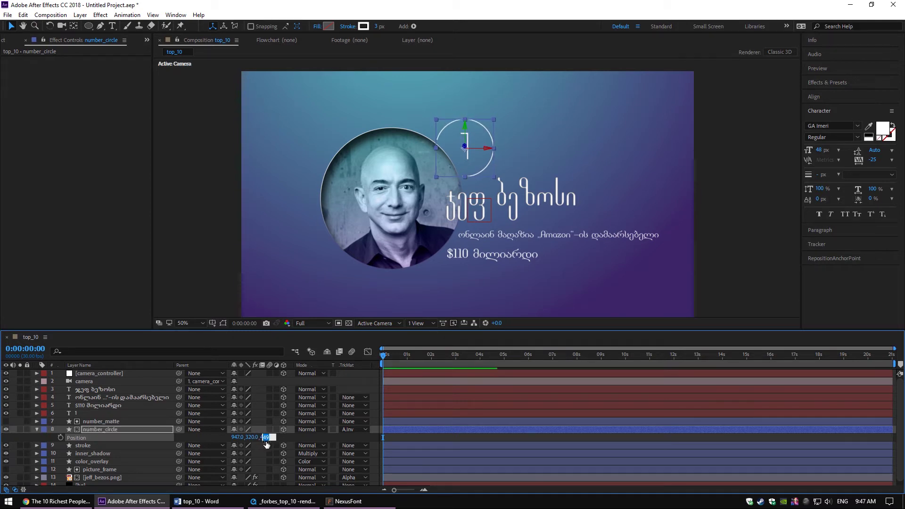
pyautogui.write('50')
pyautogui.press('Return')
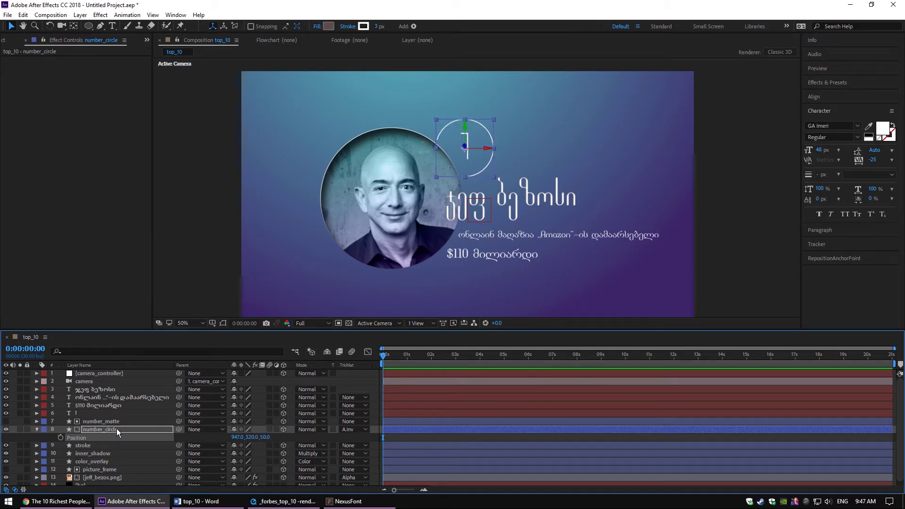
pyautogui.scroll(2, 470, 126)
pyautogui.moveTo(488, 188); pyautogui.dragTo(484, 183)
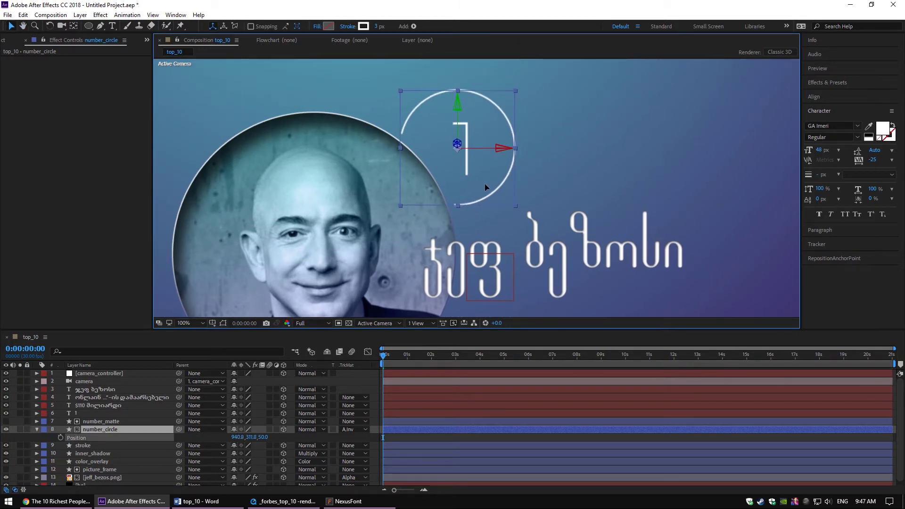
# Set the Z position of the number 1 text layer to -50 and recentre the digit inside its circle.
pyautogui.click(86, 412)
pyautogui.press('p')
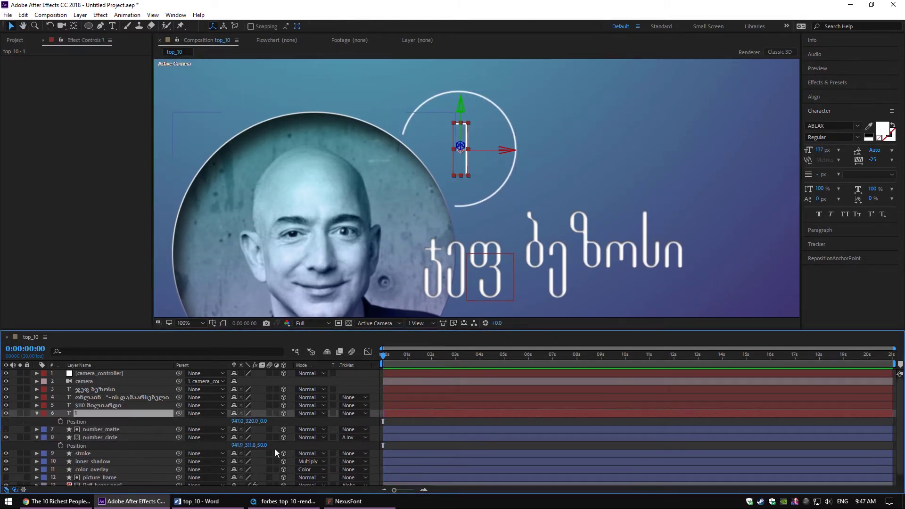
pyautogui.moveTo(263, 421); pyautogui.dragTo(235, 427)
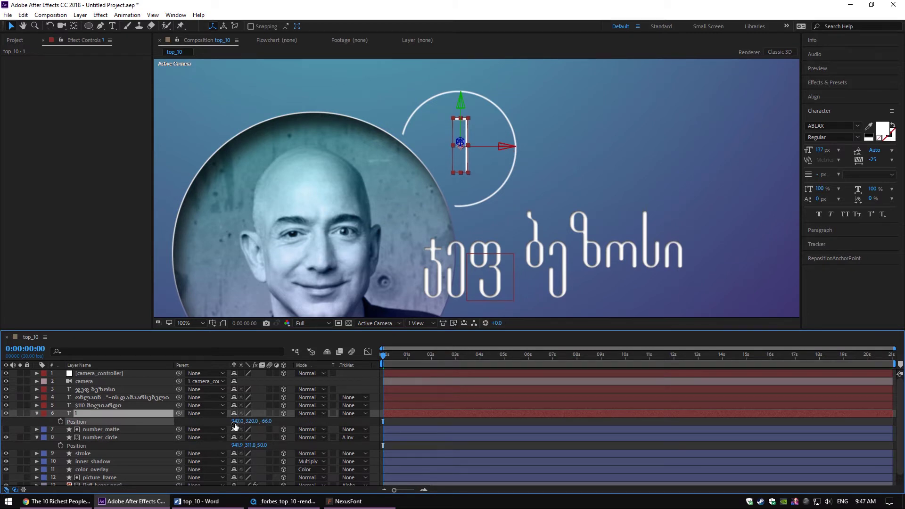
pyautogui.click(266, 421)
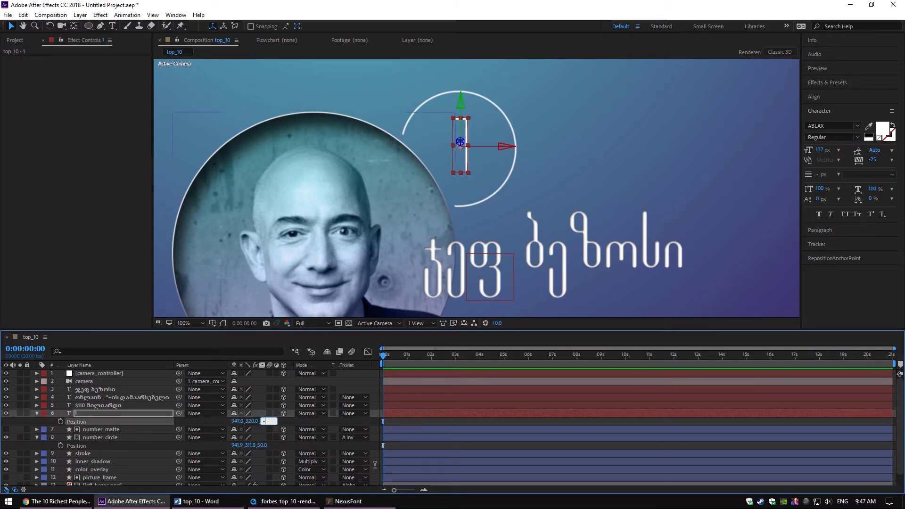
pyautogui.write('-50')
pyautogui.press('Return')
pyautogui.scroll(2, 434, 160)
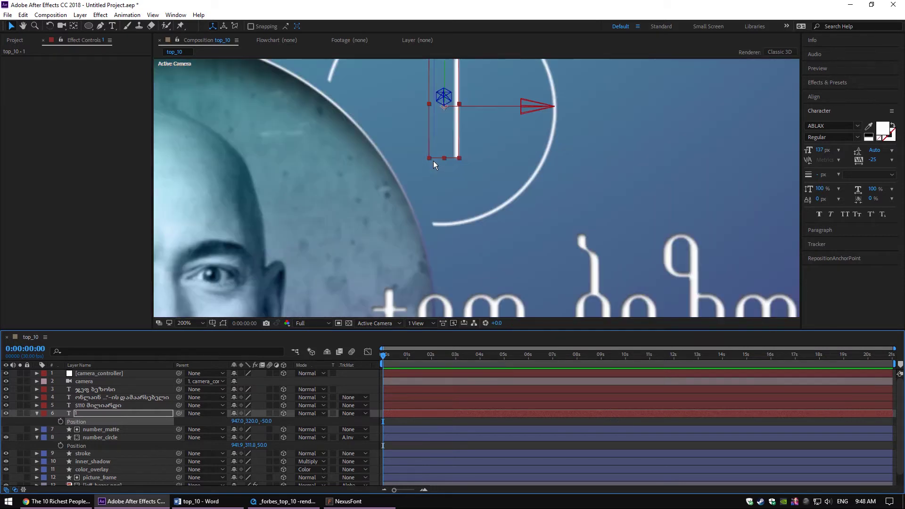
pyautogui.moveTo(445, 256); pyautogui.dragTo(451, 308)
pyautogui.moveTo(458, 222); pyautogui.dragTo(457, 216)
pyautogui.scroll(-4, 457, 215)
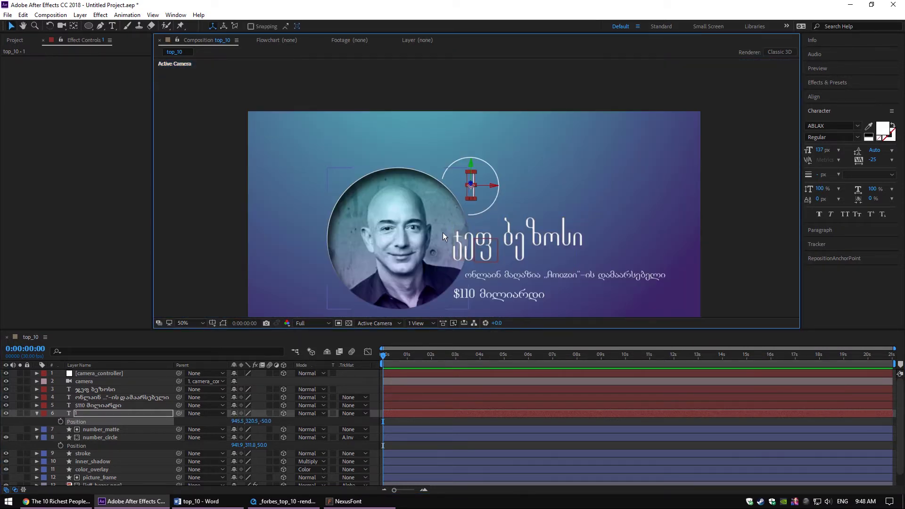
# Collapse the open properties of all layers and clear the selection.
pyautogui.press('Return')
pyautogui.hotkey('ctrl', 'a')
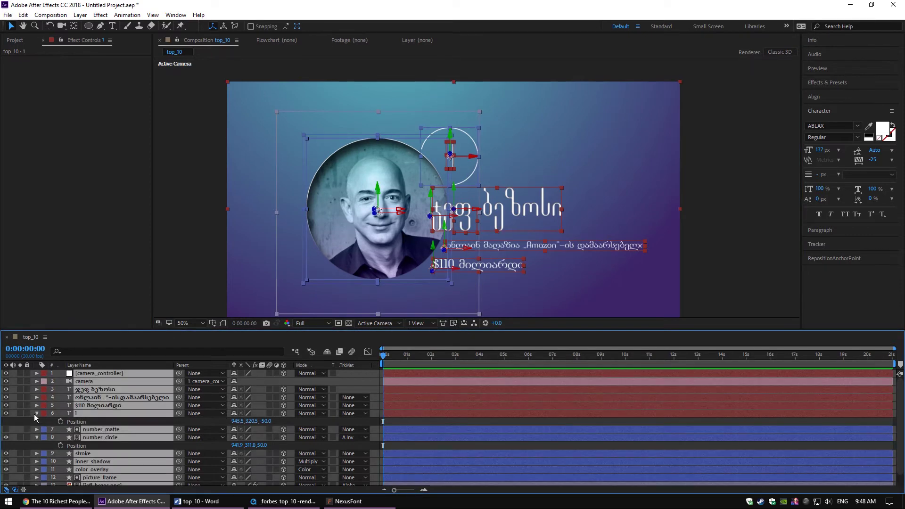
pyautogui.press('v')
pyautogui.hotkey('ctrl', 'shift', 'a')
pyautogui.press('u')
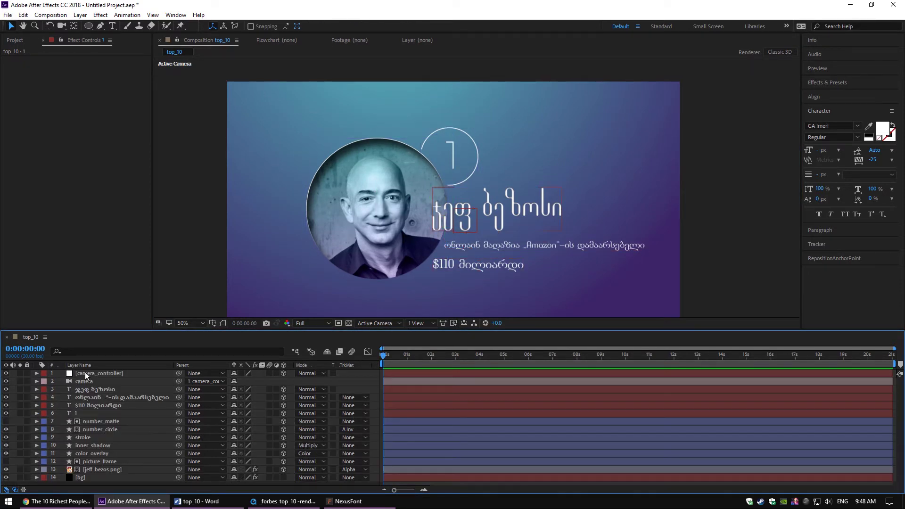
# Enlarge the timeline to show camera_controller's Position property, and set the composition's preview resolution to Half.
pyautogui.click(86, 373)
pyautogui.moveTo(98, 331); pyautogui.dragTo(96, 314)
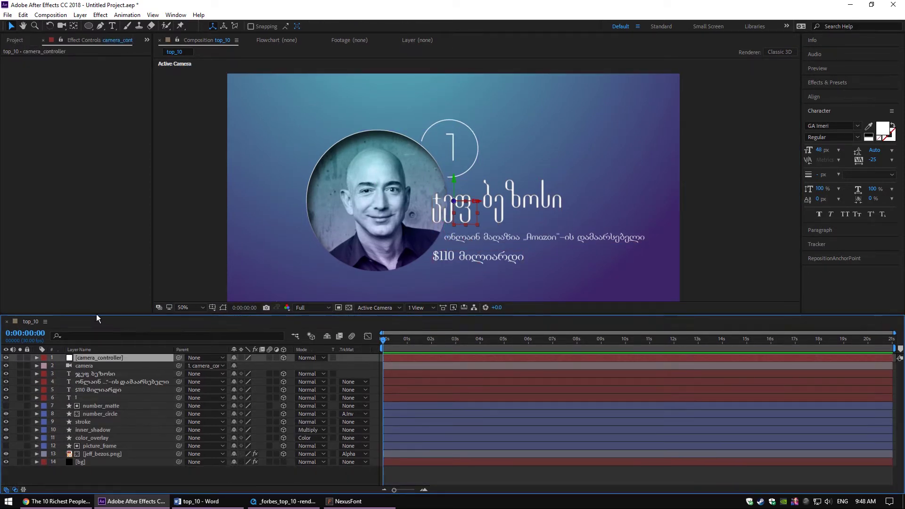
pyautogui.press('p')
pyautogui.click(165, 476)
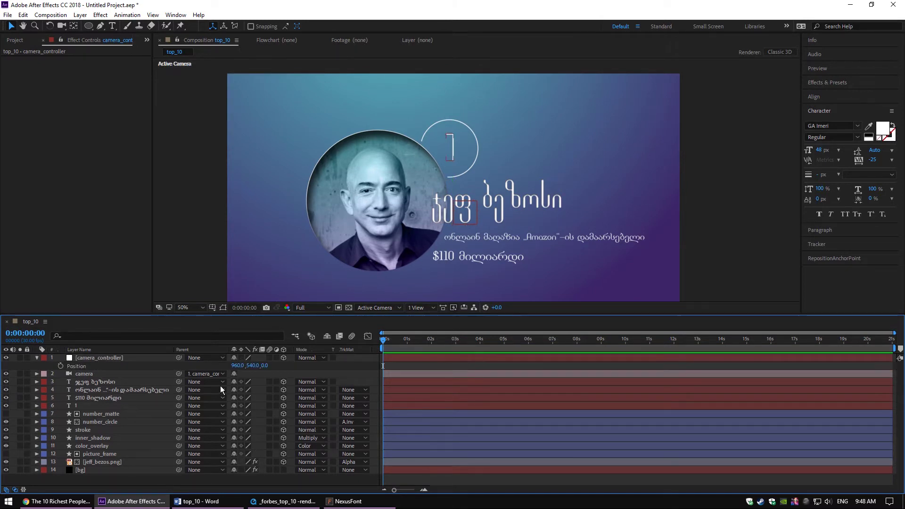
pyautogui.click(300, 309)
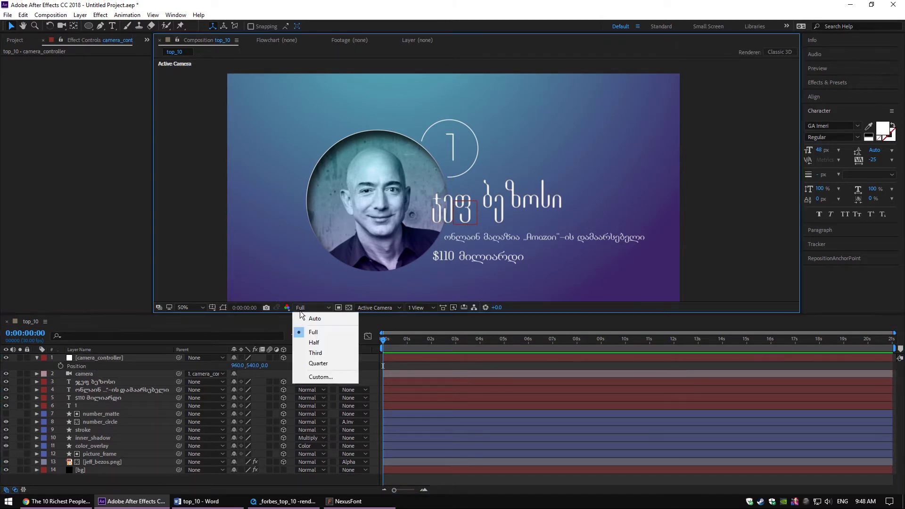
pyautogui.click(318, 342)
# Try shifting camera_controller horizontally to check the depth between the layers, restore its position and collapse its properties.
pyautogui.moveTo(235, 366); pyautogui.dragTo(41, 365)
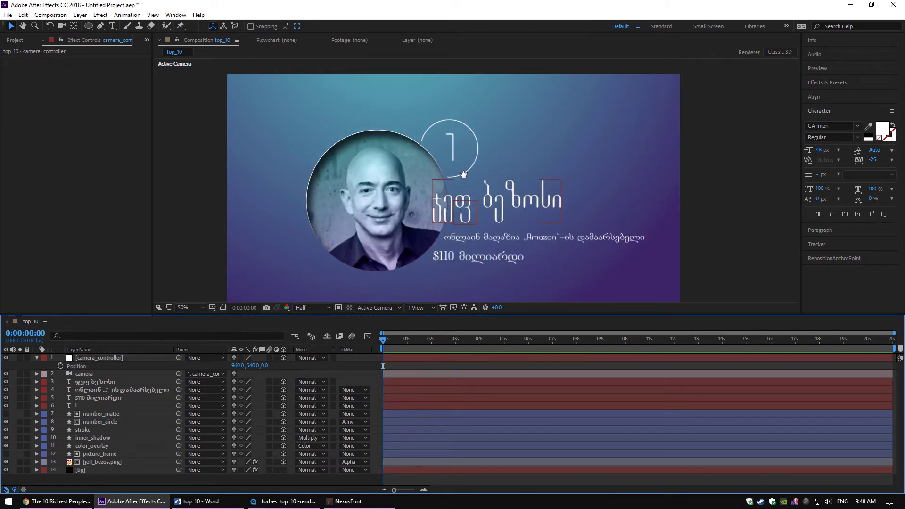
pyautogui.click(36, 358)
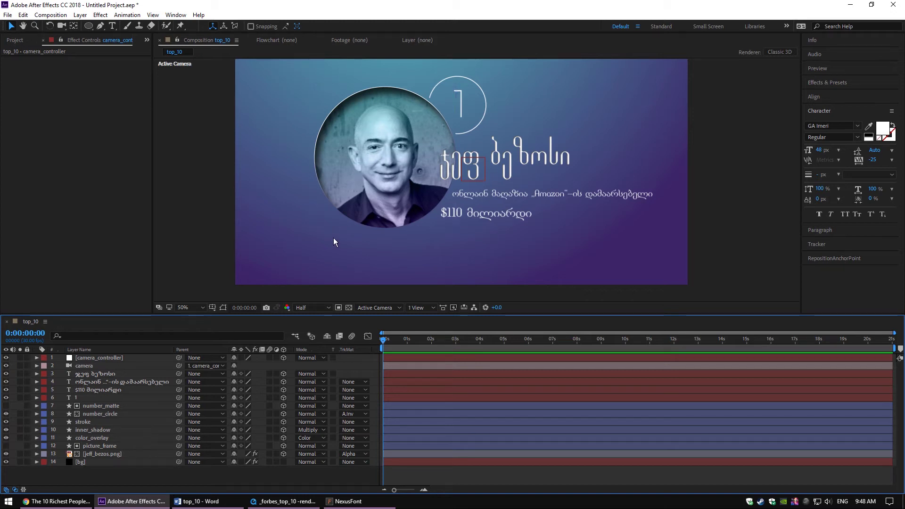
pyautogui.moveTo(402, 221); pyautogui.dragTo(391, 241)
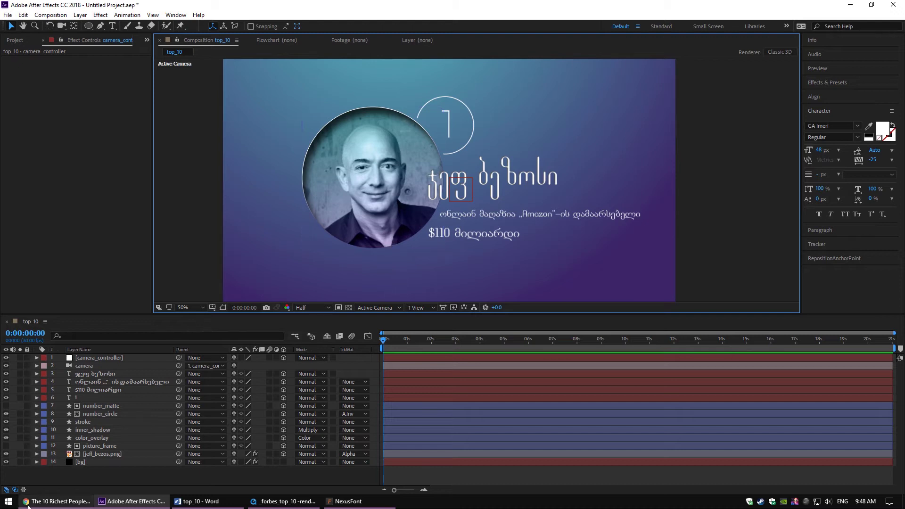
# Set the label colour of the layers from the name text down to jeff_bezos.png to Yellow.
pyautogui.click(101, 452)
pyautogui.click(98, 445)
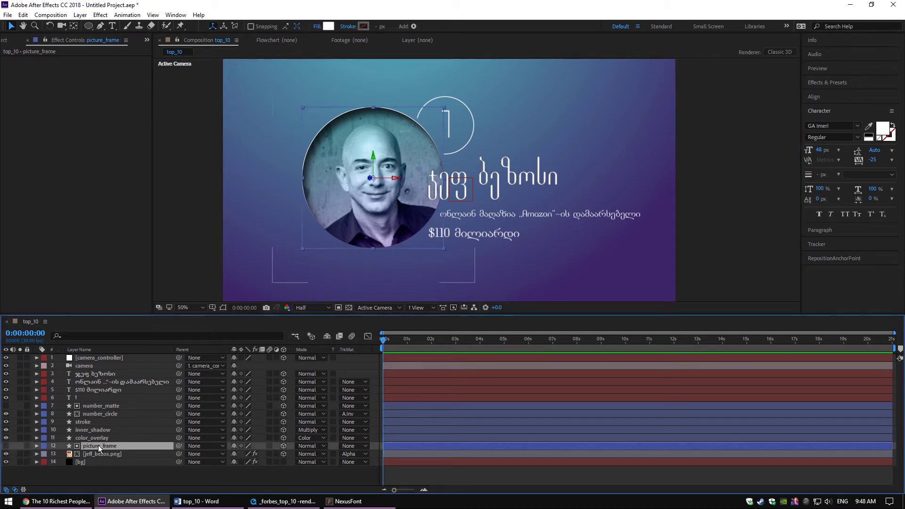
pyautogui.click(98, 454)
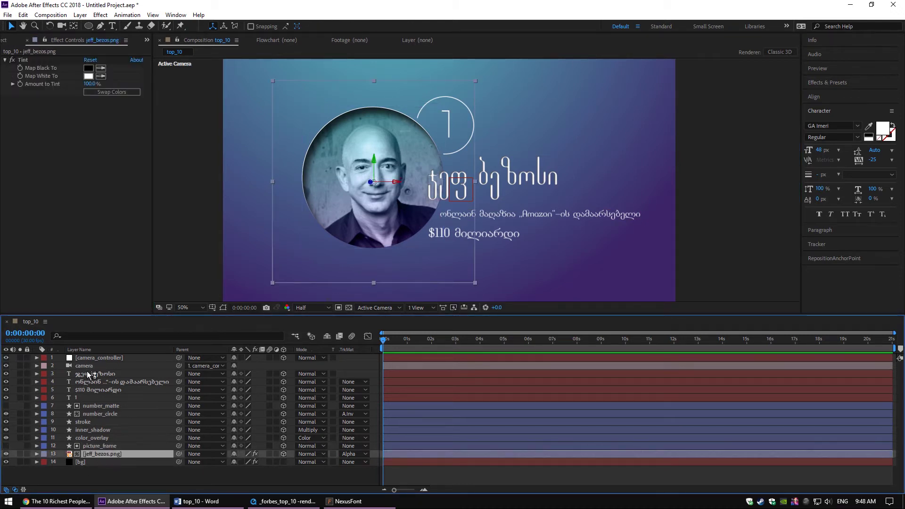
pyautogui.keyDown('shift'); pyautogui.click(92, 374); pyautogui.keyUp('shift')
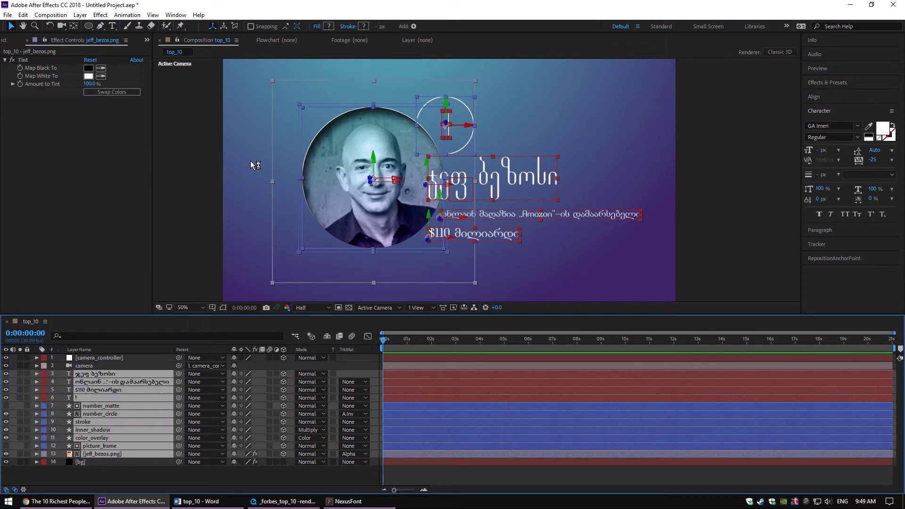
pyautogui.click(46, 374)
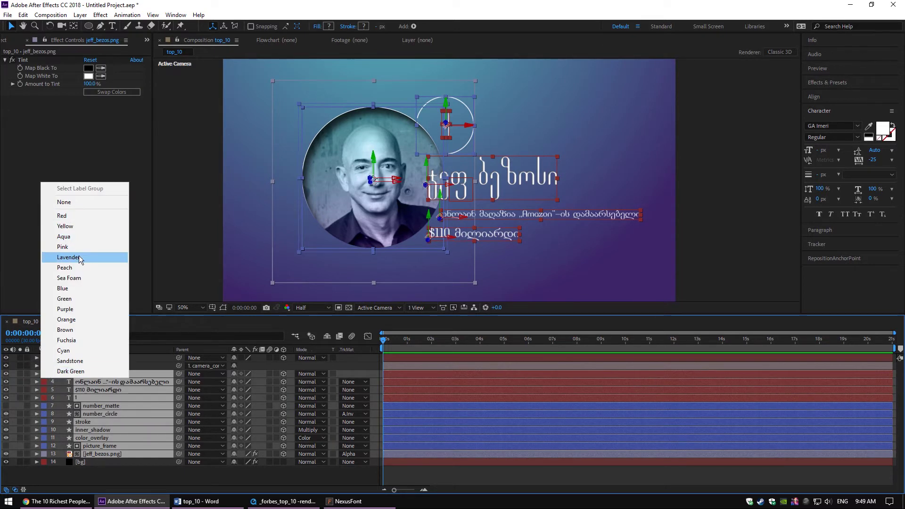
pyautogui.click(75, 226)
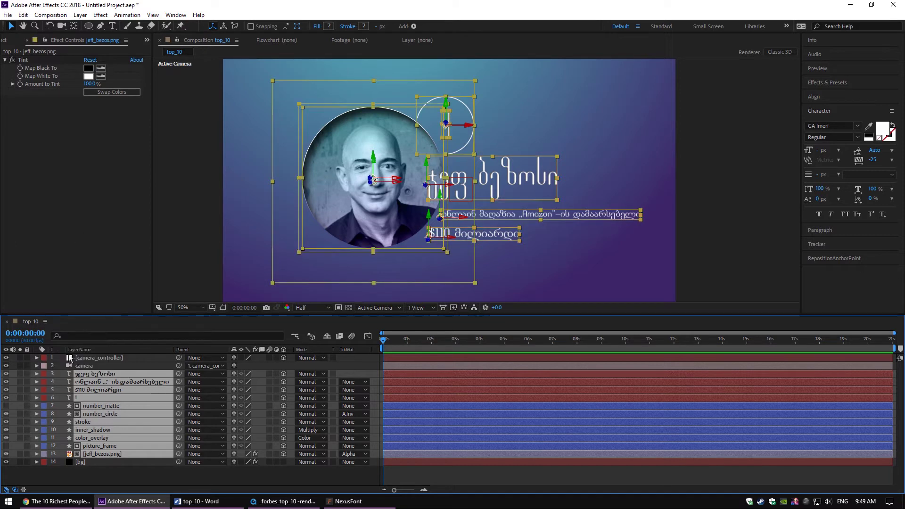
# Set the label of the camera_controller, camera and bg layers to None.
pyautogui.click(87, 366)
pyautogui.keyDown('ctrl'); pyautogui.click(86, 357); pyautogui.keyUp('ctrl')
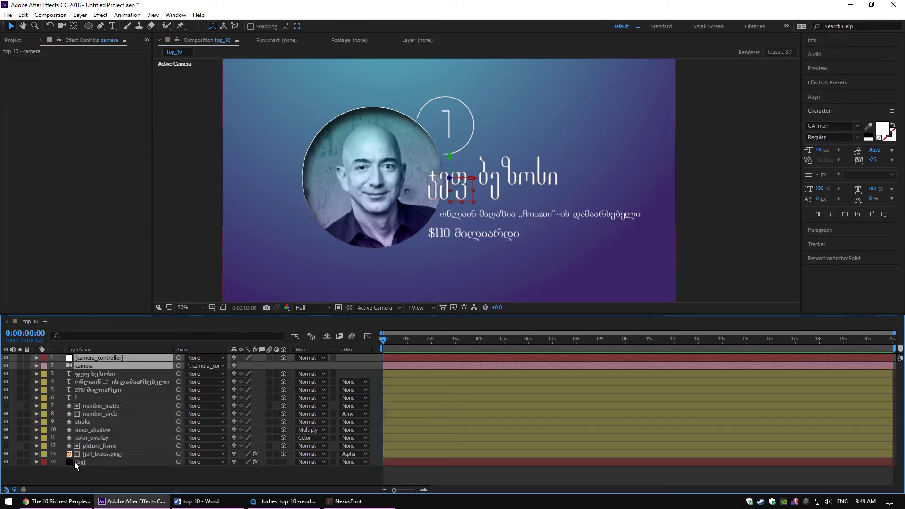
pyautogui.keyDown('ctrl'); pyautogui.click(75, 462); pyautogui.keyUp('ctrl')
pyautogui.click(44, 359)
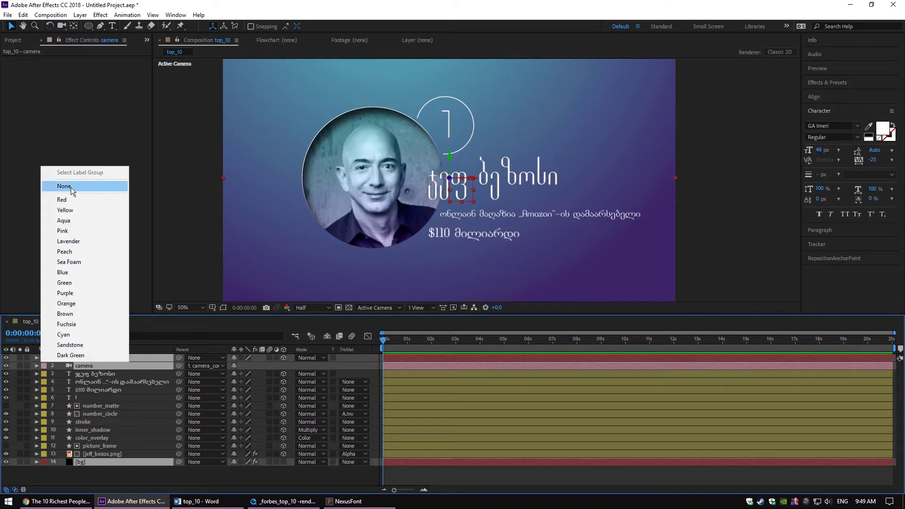
pyautogui.click(70, 188)
# Group the three imported PNG portraits into a new project folder named Files.
pyautogui.click(13, 40)
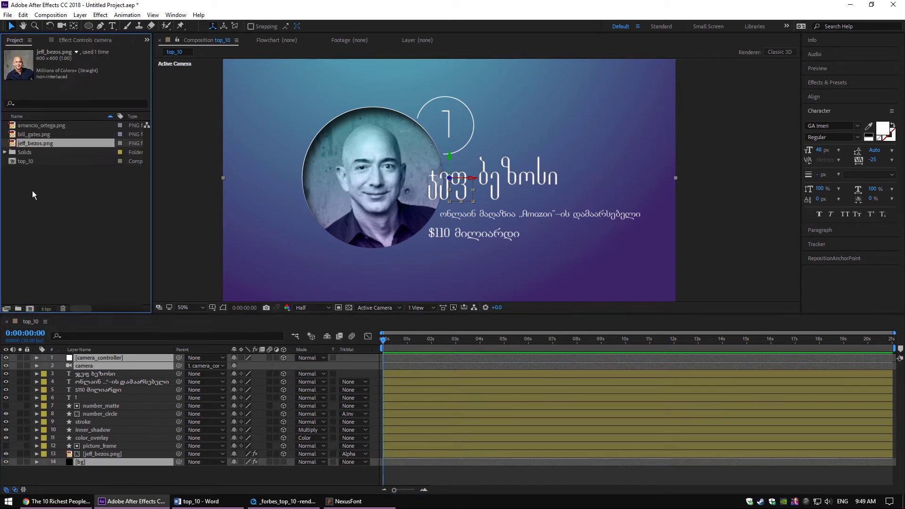
pyautogui.moveTo(35, 126); pyautogui.dragTo(19, 310)
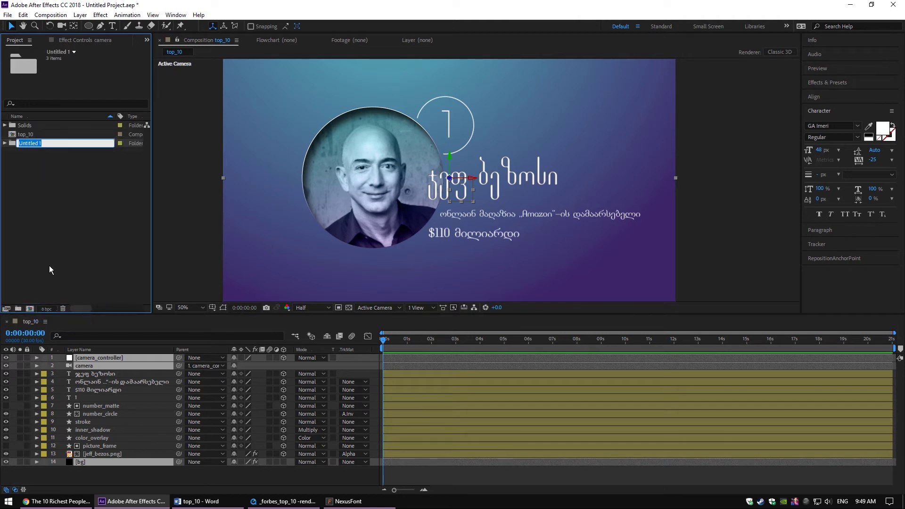
pyautogui.write('Files')
pyautogui.press('Return')
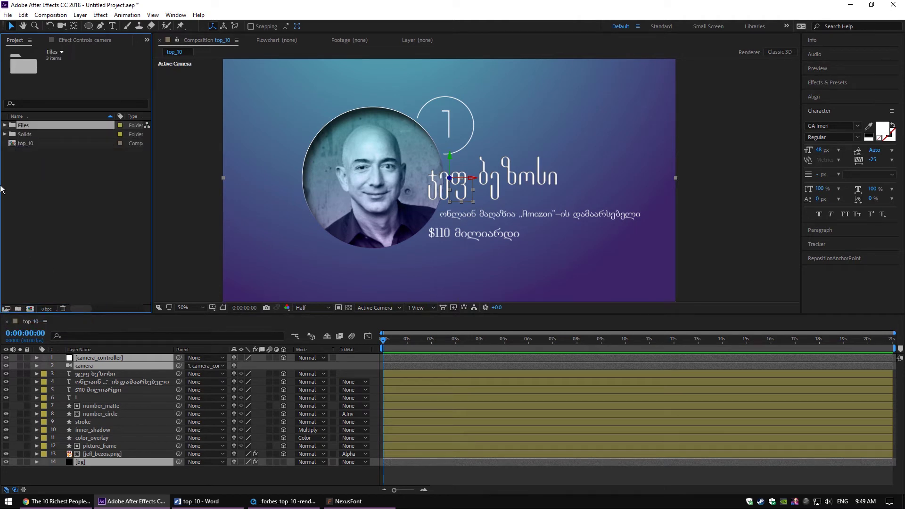
pyautogui.click(23, 157)
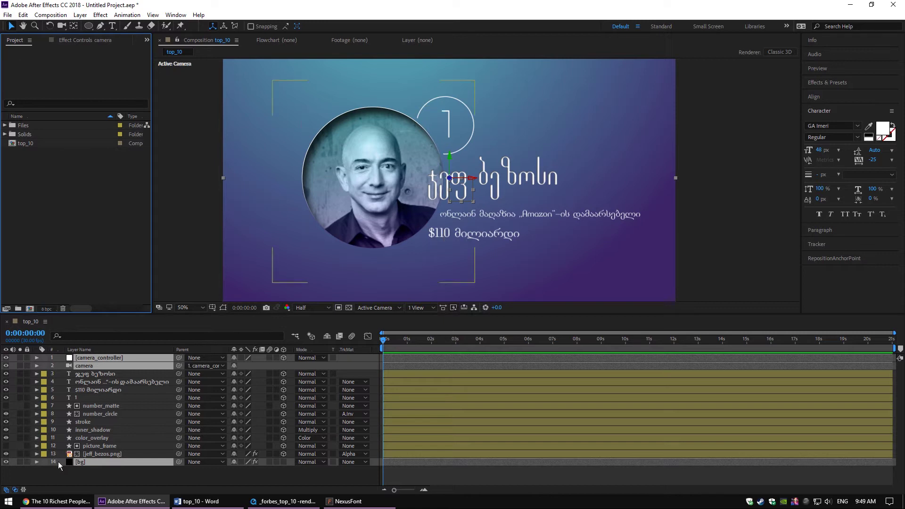
pyautogui.click(64, 475)
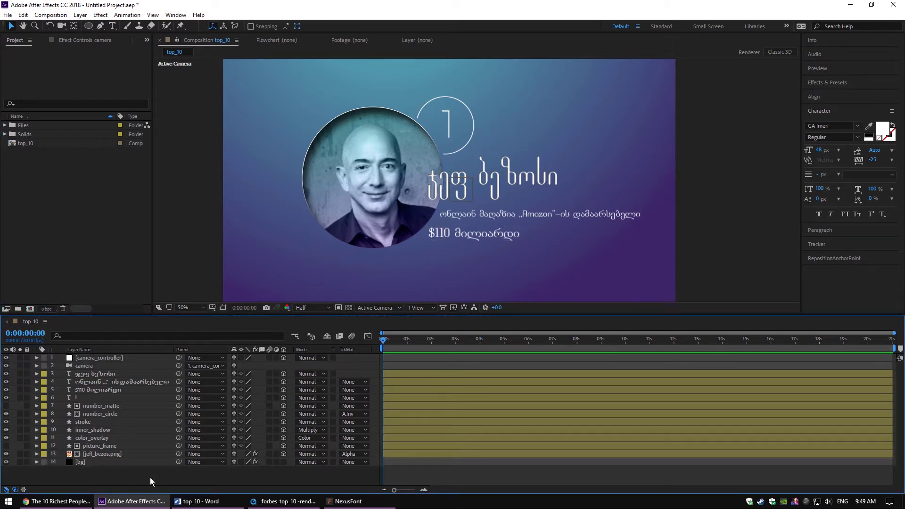
# Try to duplicate the yellow-labelled layers and move the copies up and to the right, partly outside the frame.
pyautogui.press(',')
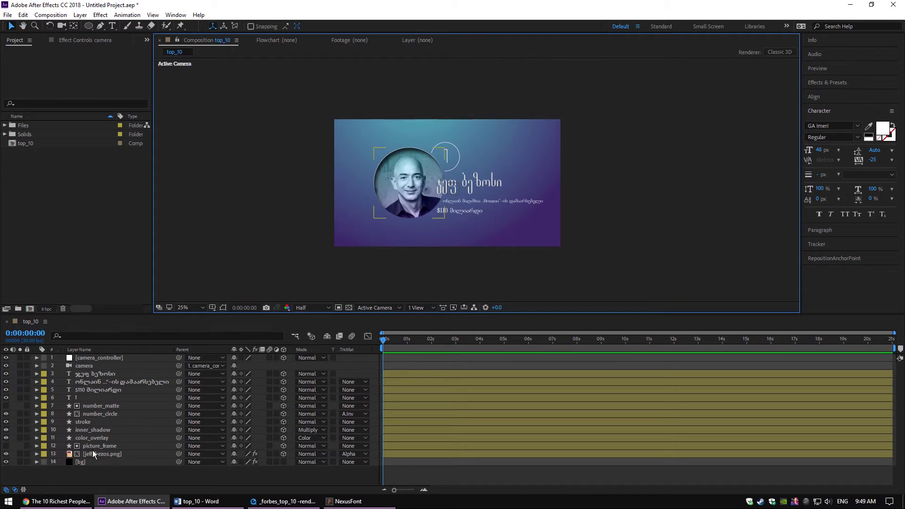
pyautogui.click(97, 454)
pyautogui.keyDown('shift'); pyautogui.click(95, 376); pyautogui.keyUp('shift')
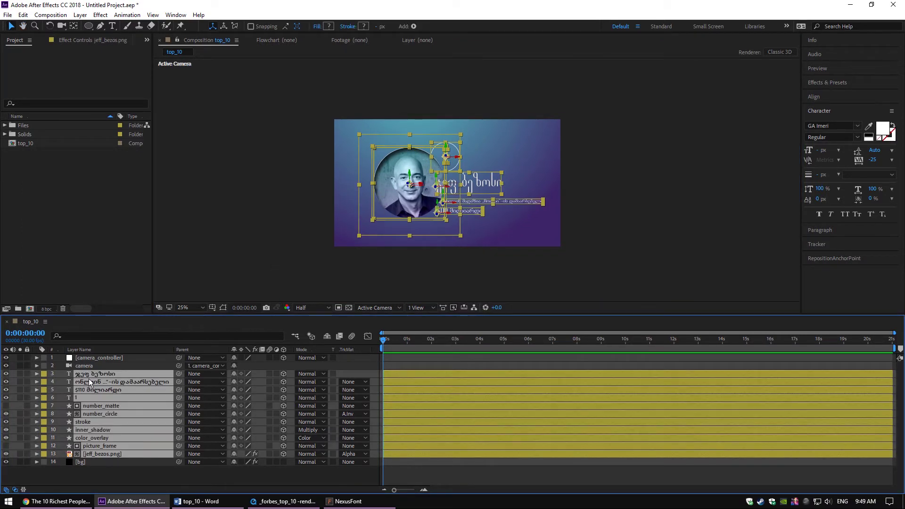
pyautogui.hotkey('ctrl', 'd')
pyautogui.moveTo(83, 374); pyautogui.dragTo(89, 369)
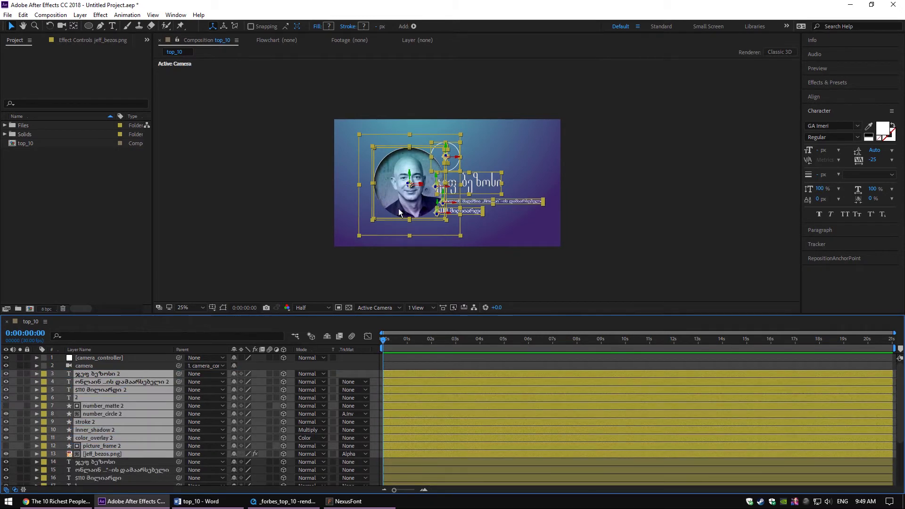
pyautogui.moveTo(400, 212); pyautogui.dragTo(571, 144)
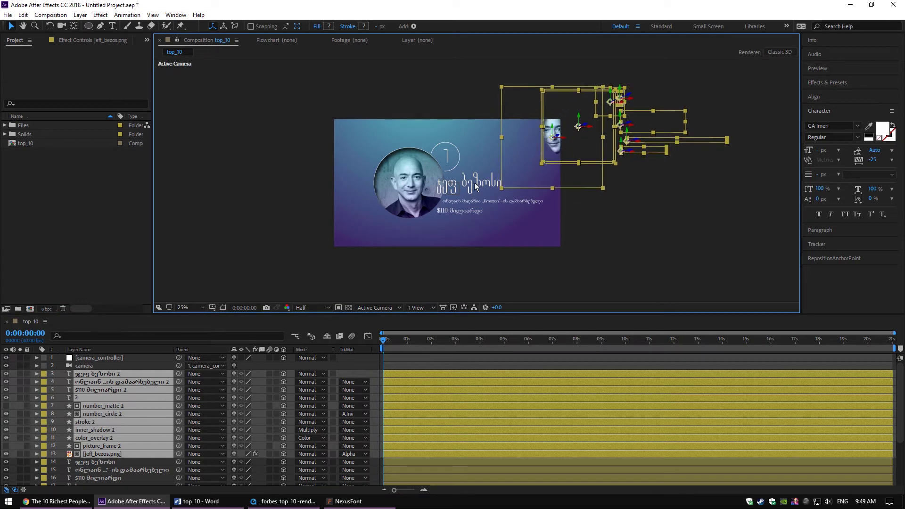
pyautogui.scroll(-1, 123, 425)
pyautogui.scroll(-2, 122, 425)
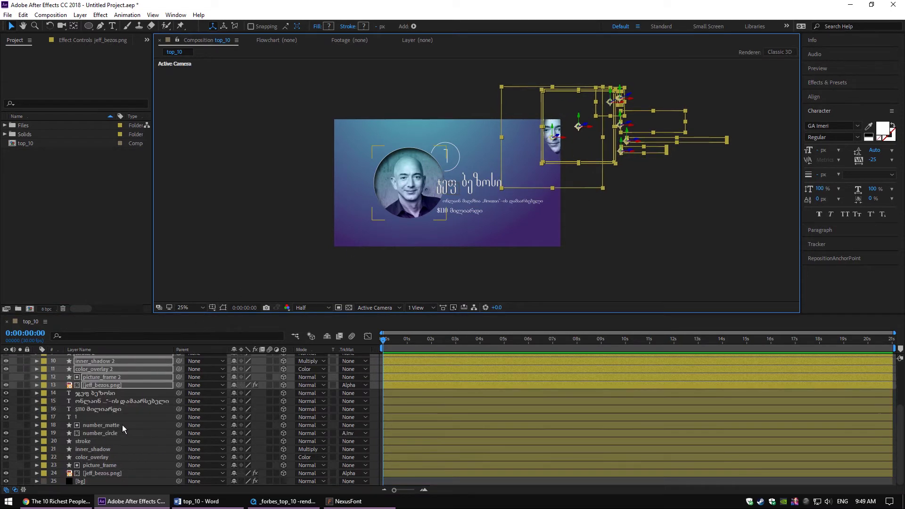
# Undo the move and the duplication of the yellow-labelled layers.
pyautogui.hotkey('ctrl', 'z')
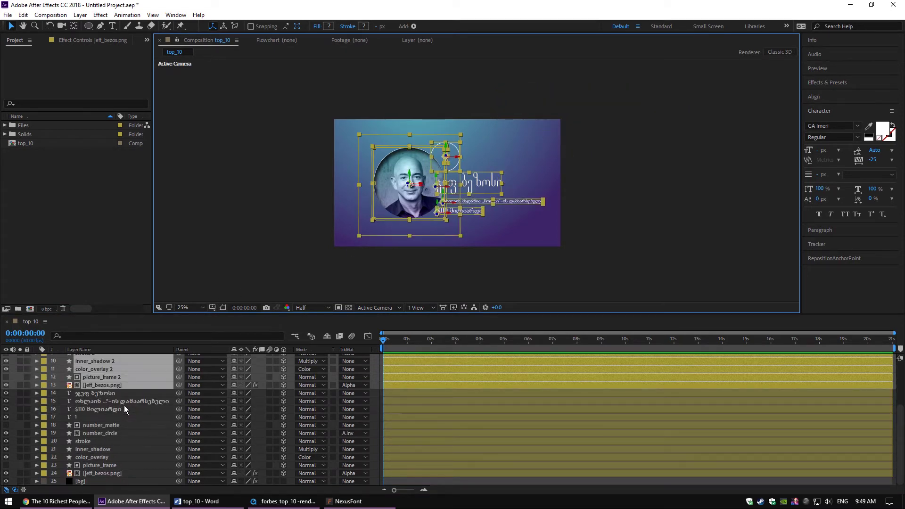
pyautogui.hotkey('ctrl', 'z')
pyautogui.hotkey('ctrl', 'z')
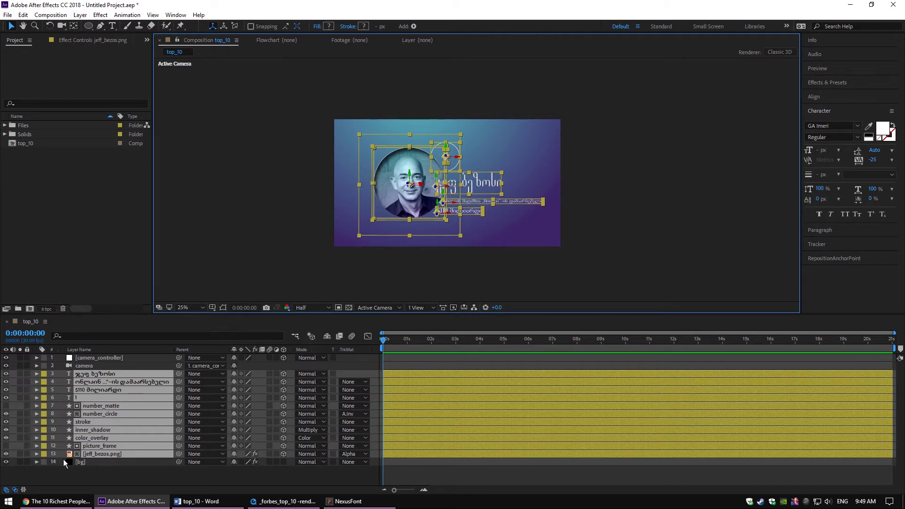
# Pre-compose the selected yellow-labelled layers into a new composition named jeff_bezos.
pyautogui.click(80, 15)
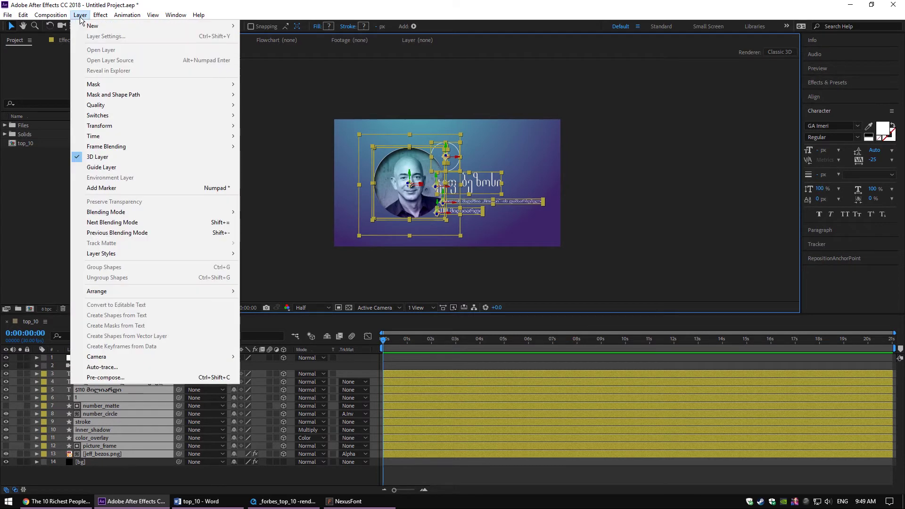
pyautogui.click(106, 378)
pyautogui.moveTo(105, 129); pyautogui.dragTo(669, 166)
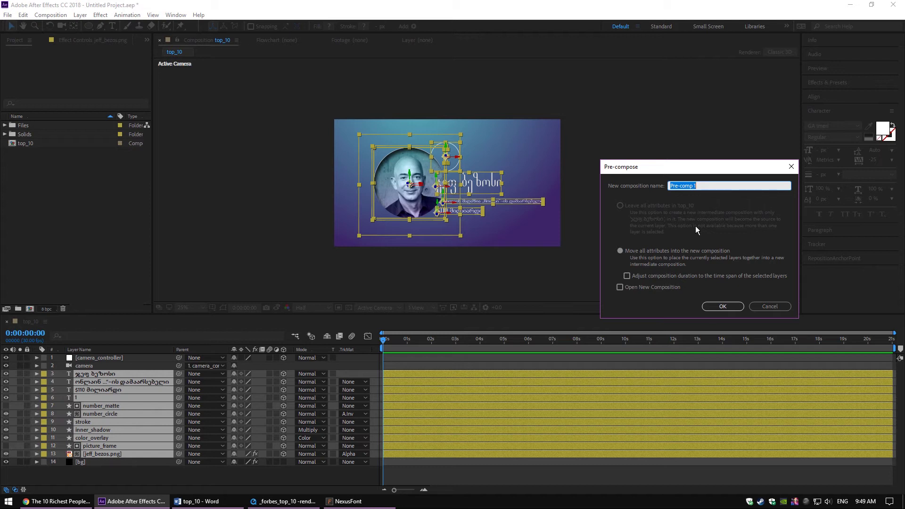
pyautogui.write('jeff_bezos')
pyautogui.press('Return')
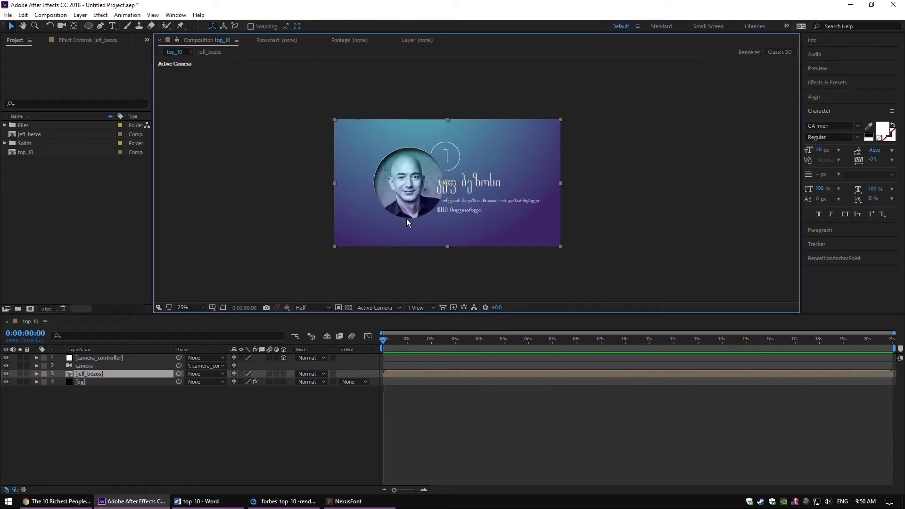
# Make the jeff_bezos precomp a 3D layer and enable Collapse Transformations on it.
pyautogui.press('.')
pyautogui.press('.')
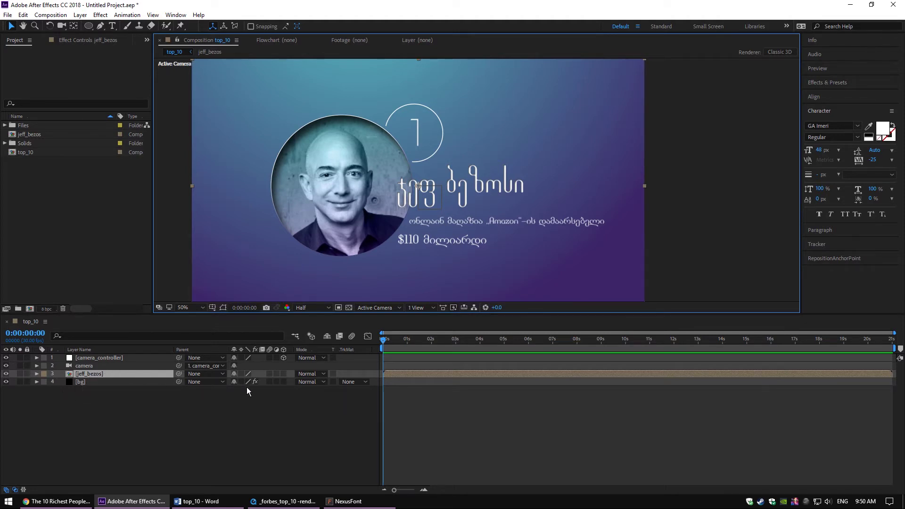
pyautogui.click(284, 373)
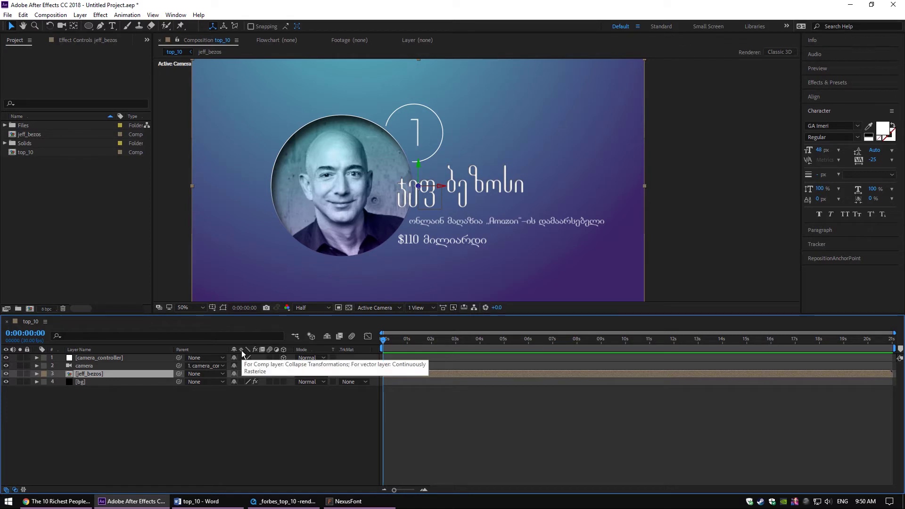
pyautogui.click(240, 374)
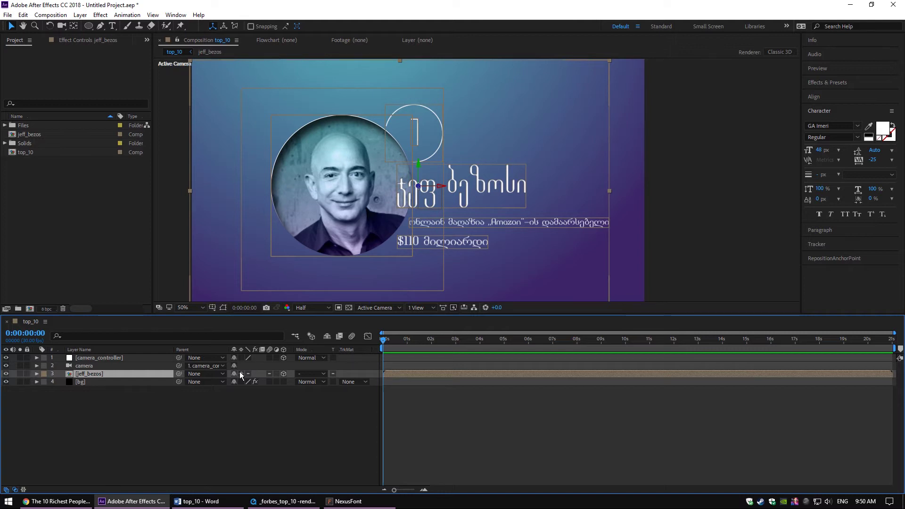
# Test the camera move by shifting the camera_controller's X position to 1495, and undo the shift.
pyautogui.click(125, 357)
pyautogui.press('p')
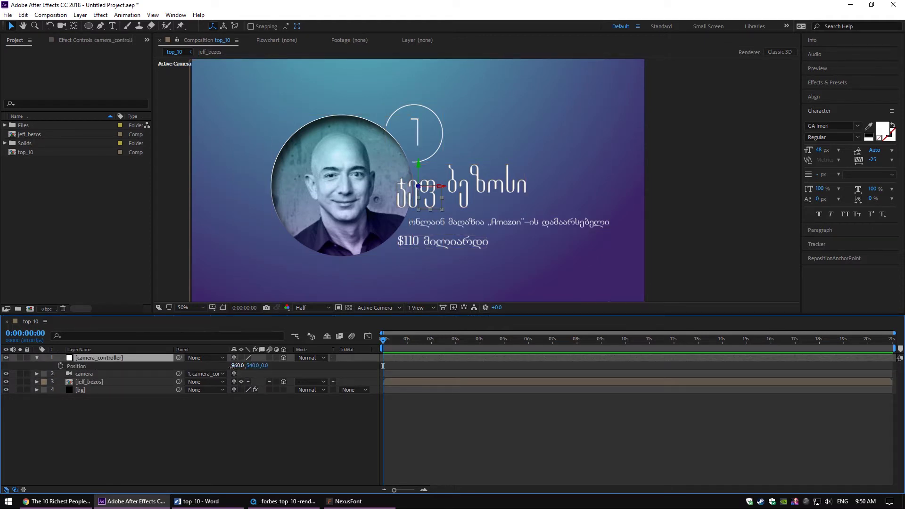
pyautogui.moveTo(237, 365); pyautogui.dragTo(307, 414)
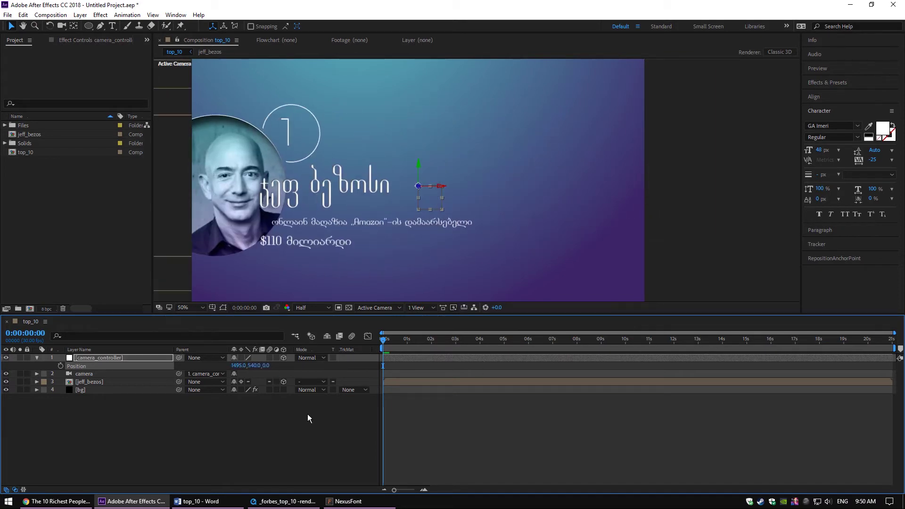
pyautogui.hotkey('ctrl', 'z')
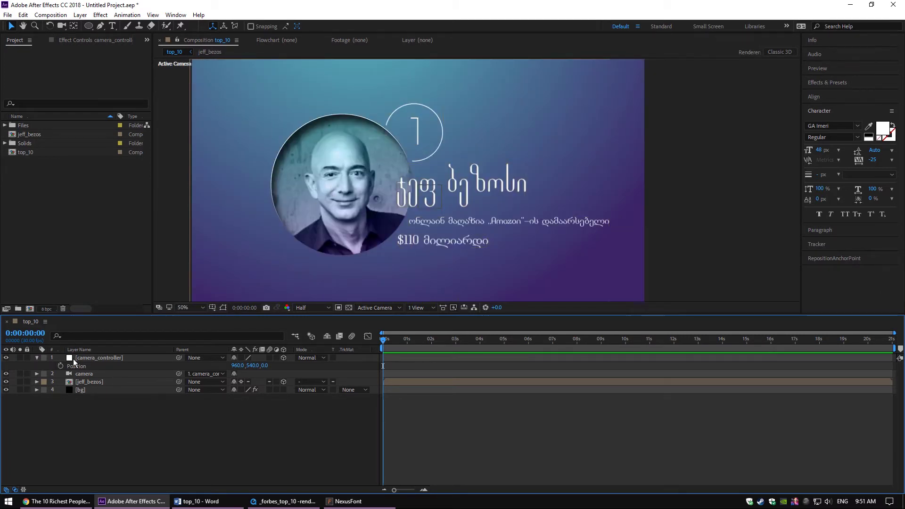
pyautogui.click(38, 357)
# Duplicate the jeff_bezos composition in the project, open the copy and rename it bill_gates.
pyautogui.click(18, 42)
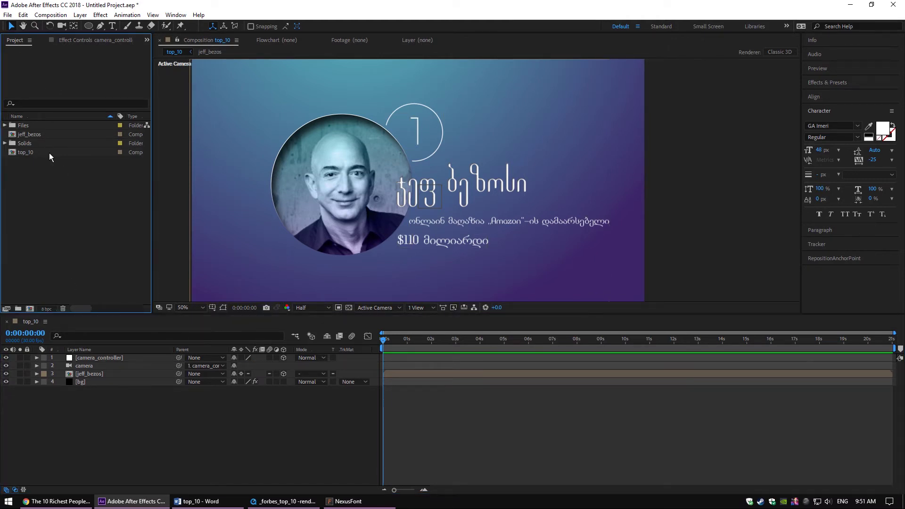
pyautogui.click(30, 136)
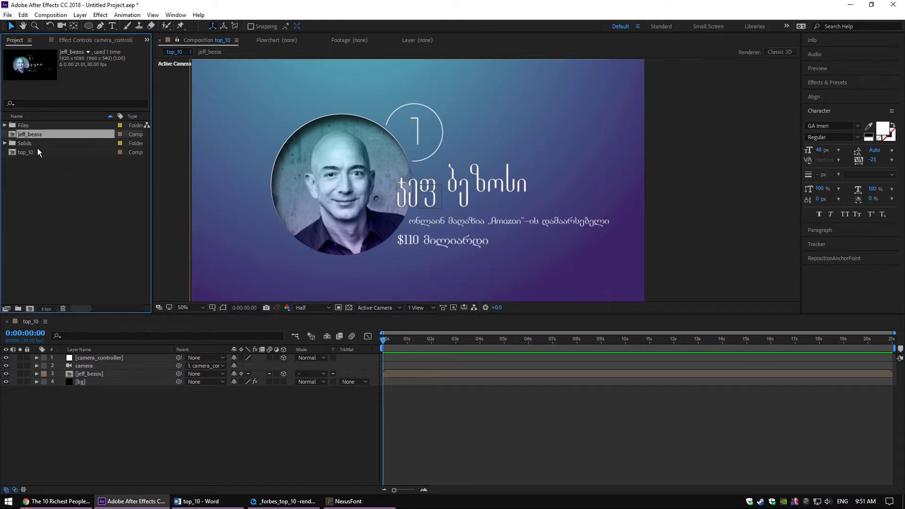
pyautogui.hotkey('ctrl', 'd')
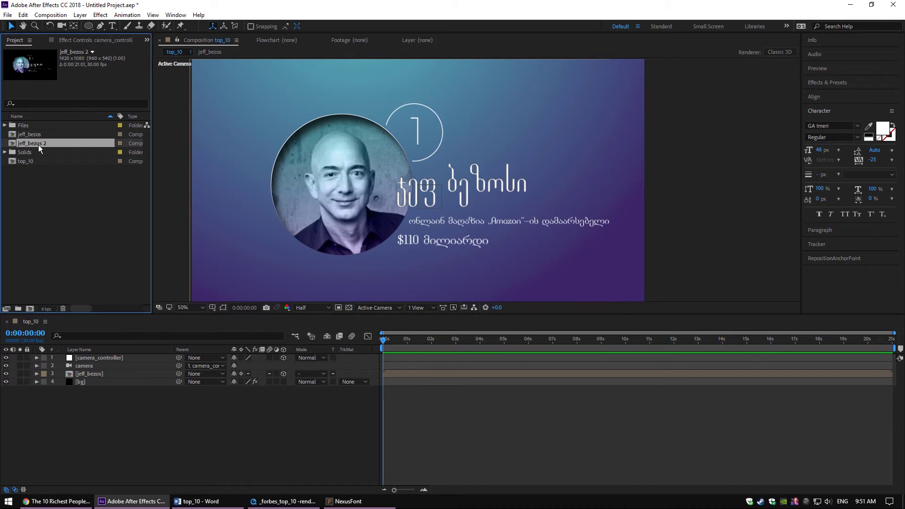
pyautogui.doubleClick(39, 144)
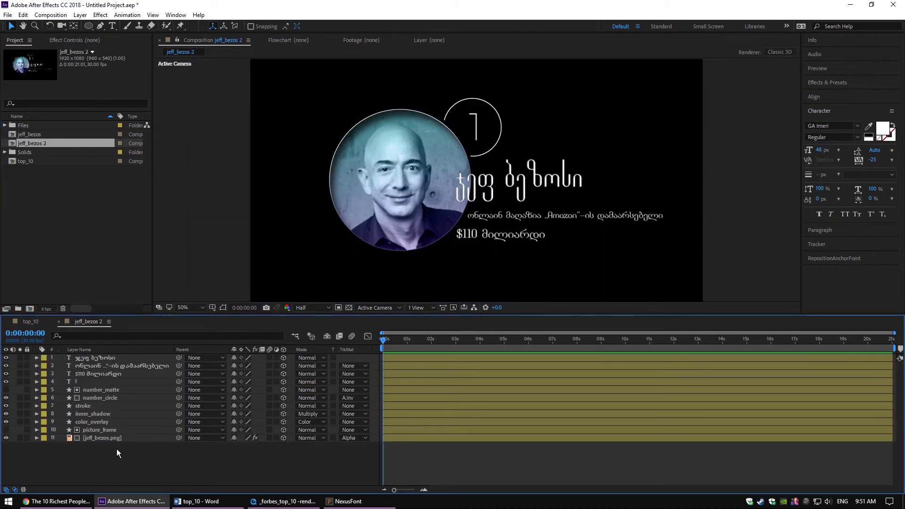
pyautogui.hotkey('ctrl', 'k')
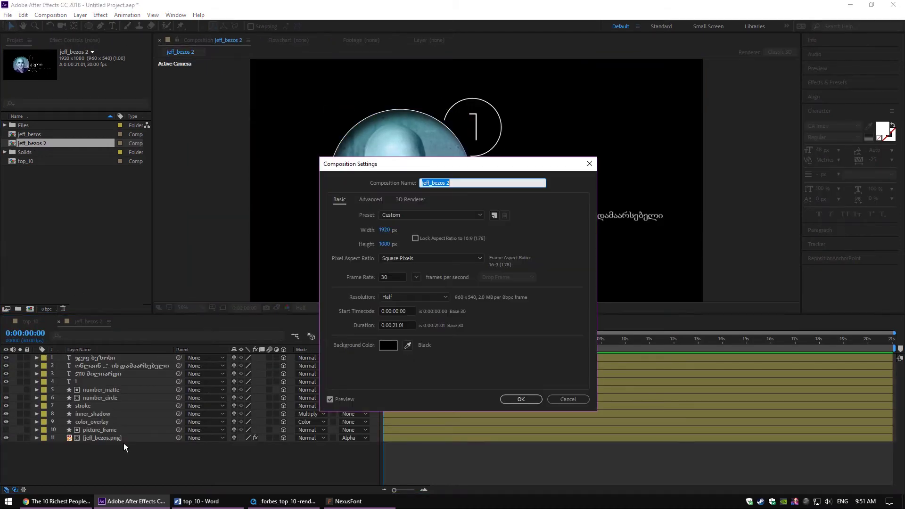
pyautogui.write('bill_gates')
pyautogui.press('Return')
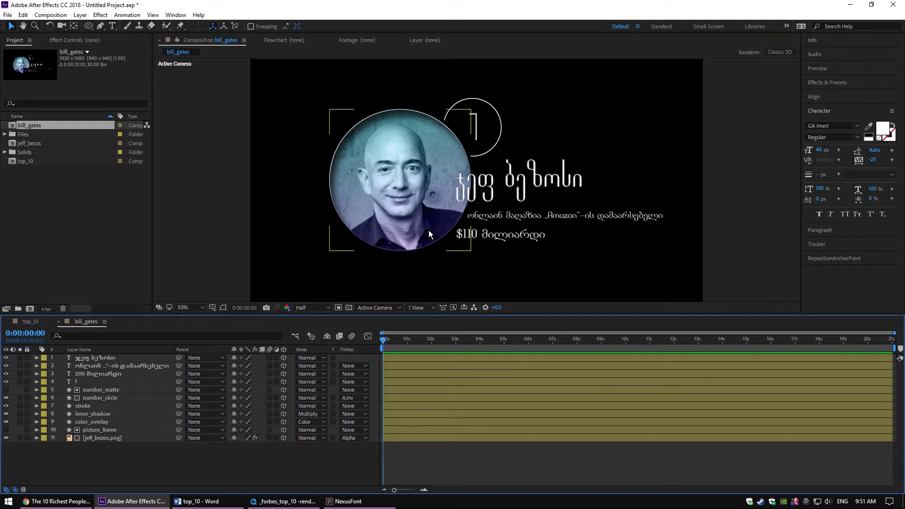
# Copy ბილ გეიტსი from the top_10 Word document and replace the name text in the bill_gates composition with it.
pyautogui.hotkey('alt', 'Tab')
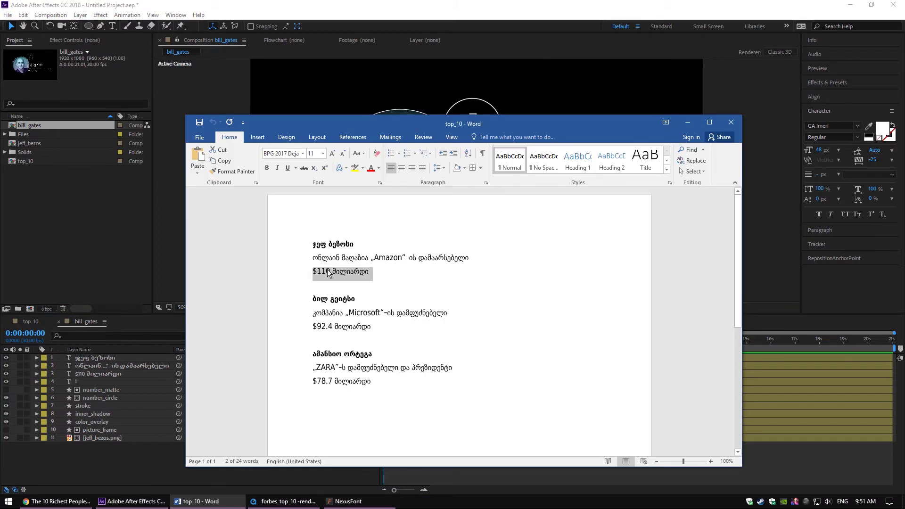
pyautogui.doubleClick(332, 301)
pyautogui.click(137, 442)
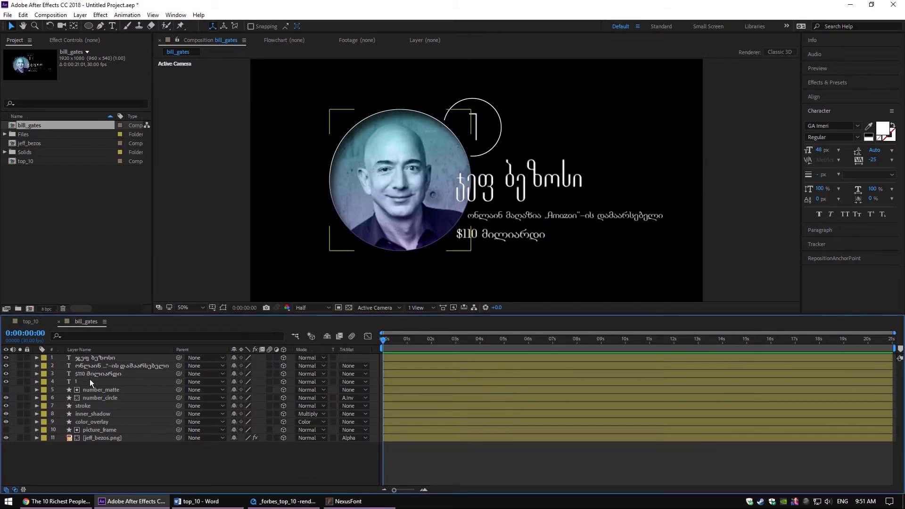
pyautogui.doubleClick(94, 358)
pyautogui.write('ბილ გეიტსი')
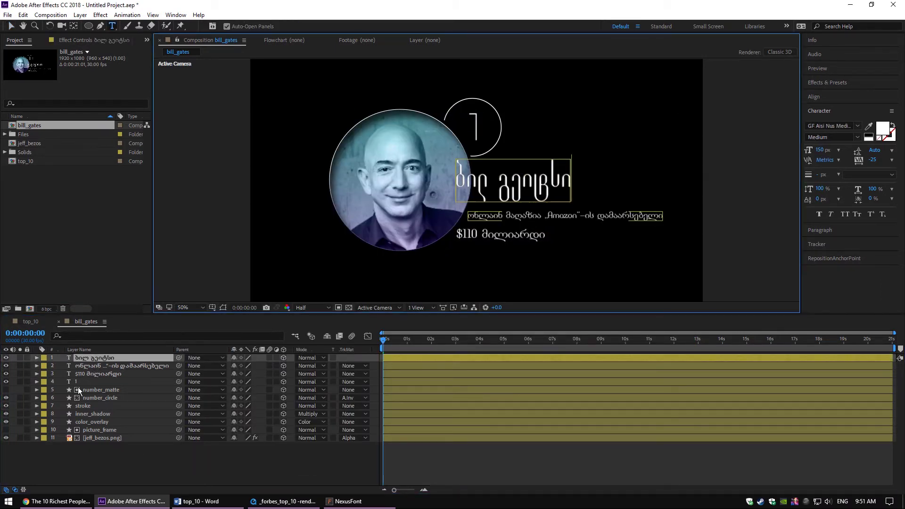
pyautogui.click(94, 462)
# Replace the description text with the line კომპანია „Microsoft“-ის დამფუძნებელი copied from the Word document.
pyautogui.hotkey('alt', 'Tab')
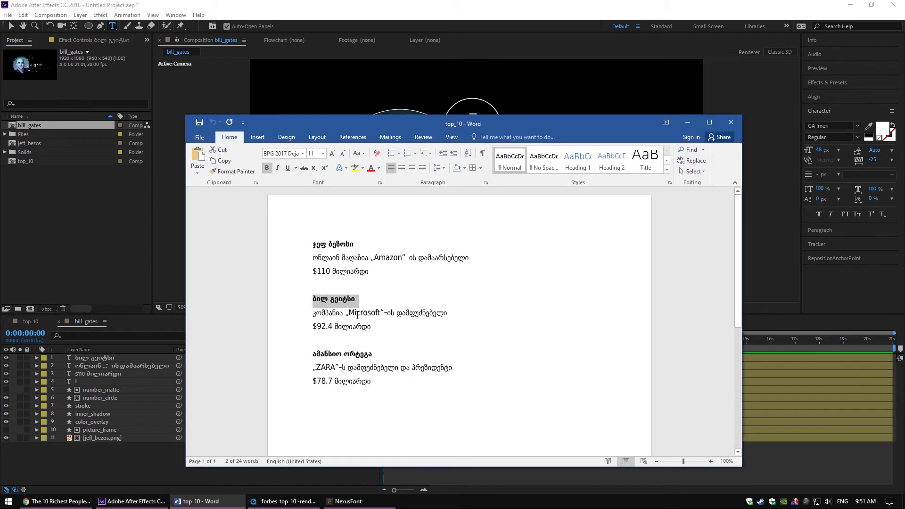
pyautogui.tripleClick(359, 315)
pyautogui.hotkey('ctrl', 'c')
pyautogui.click(117, 446)
pyautogui.doubleClick(90, 364)
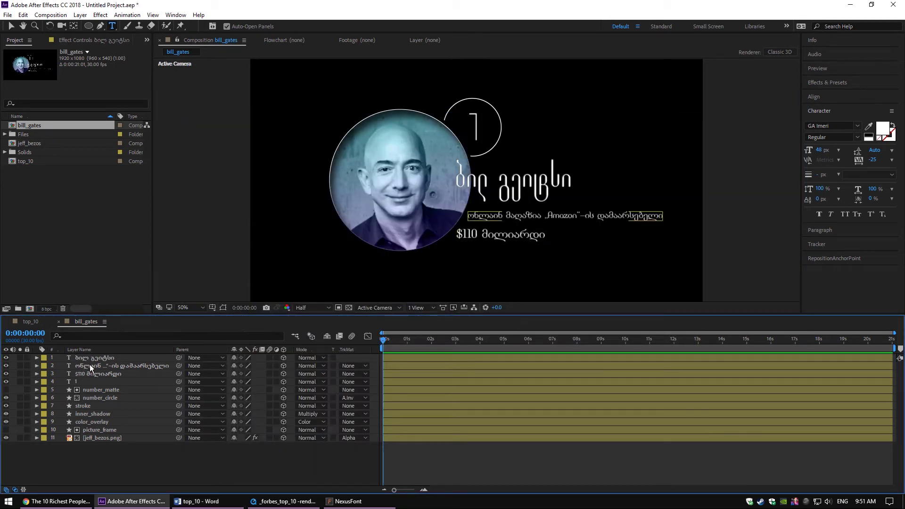
pyautogui.hotkey('ctrl', 'v')
pyautogui.click(106, 472)
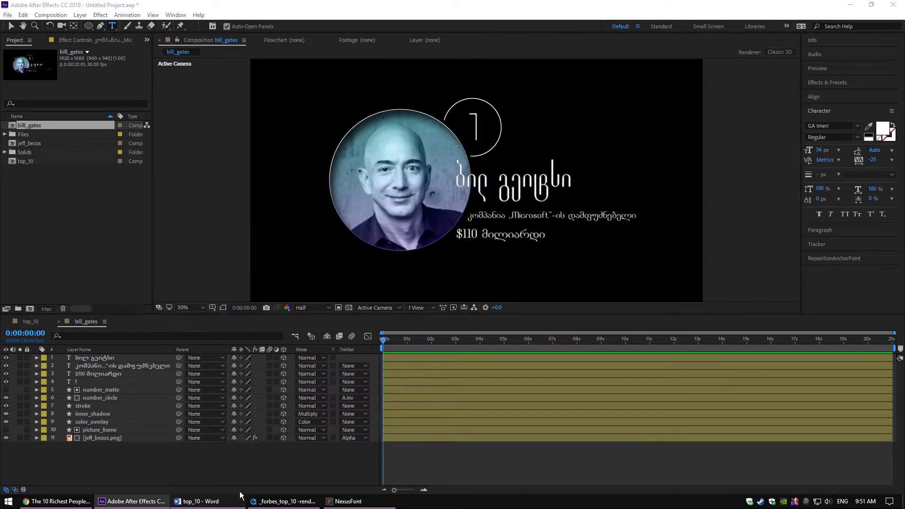
# Replace the net worth text with $92.4 მილიარდი copied from the Word document.
pyautogui.click(239, 501)
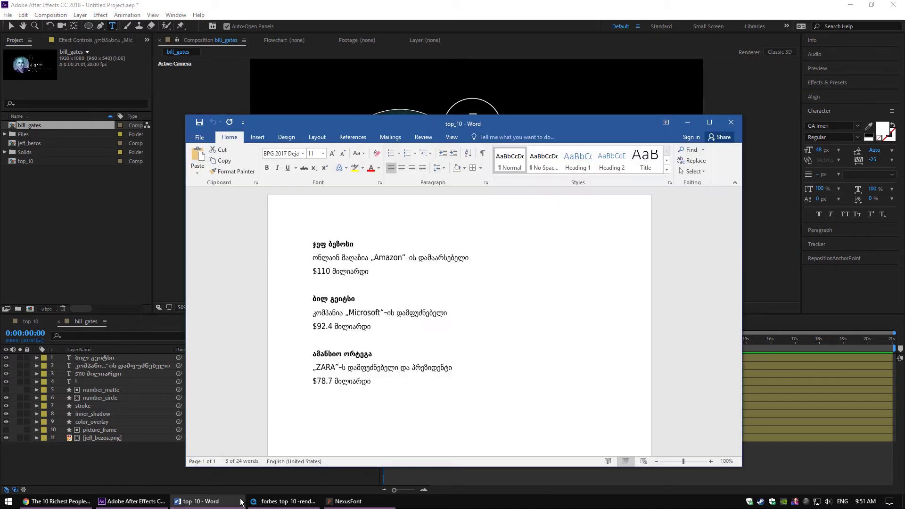
pyautogui.tripleClick(347, 330)
pyautogui.hotkey('ctrl', 'c')
pyautogui.click(102, 471)
pyautogui.doubleClick(93, 374)
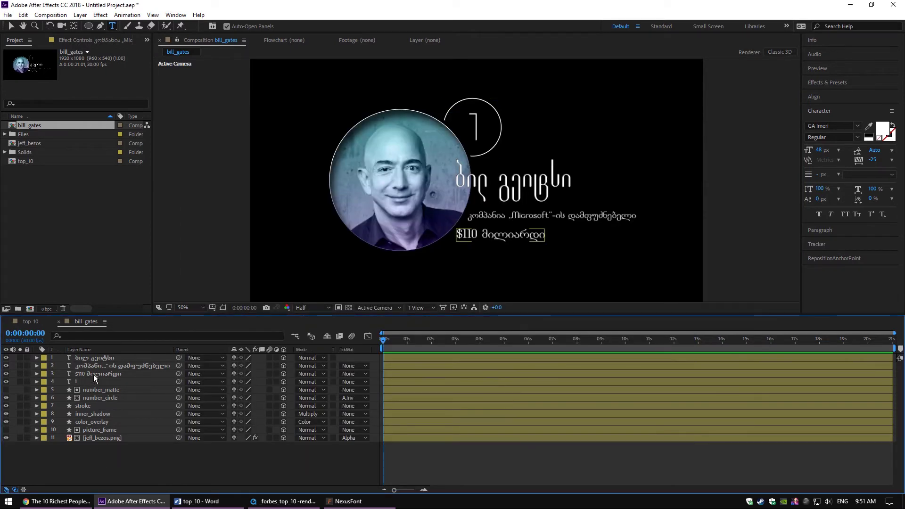
pyautogui.hotkey('ctrl', 'v')
pyautogui.click(125, 461)
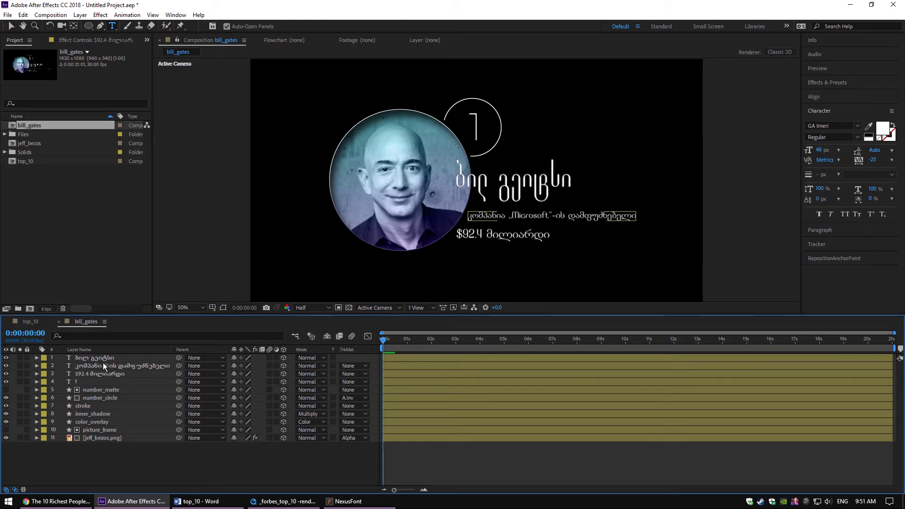
# Change the rank number text inside the small circle to 2.
pyautogui.doubleClick(86, 381)
pyautogui.write('2')
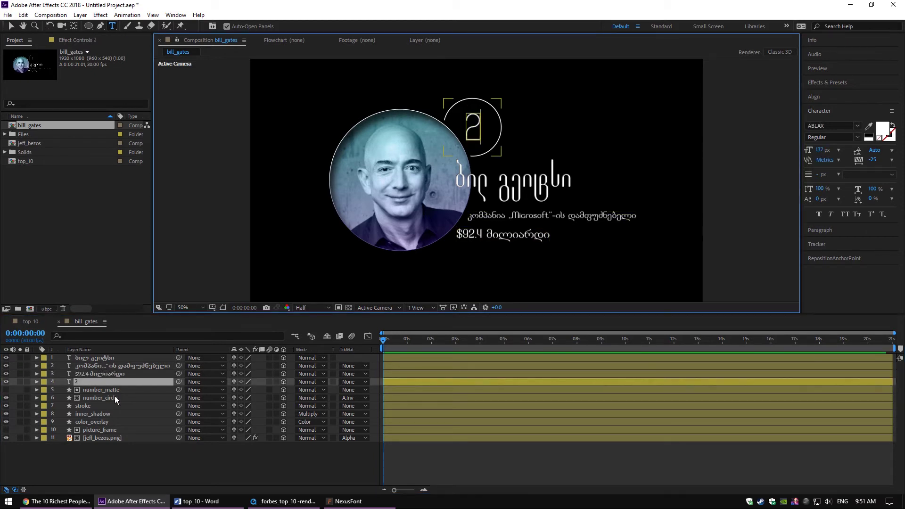
pyautogui.press('KP_Enter')
pyautogui.click(129, 450)
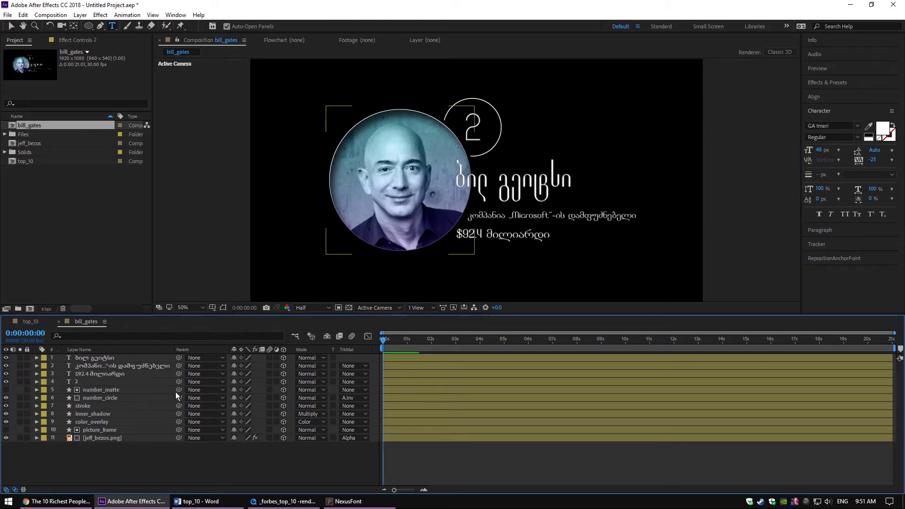
# Replace the source of the jeff_bezos.png layer with bill_gates.png from the Files folder.
pyautogui.click(94, 439)
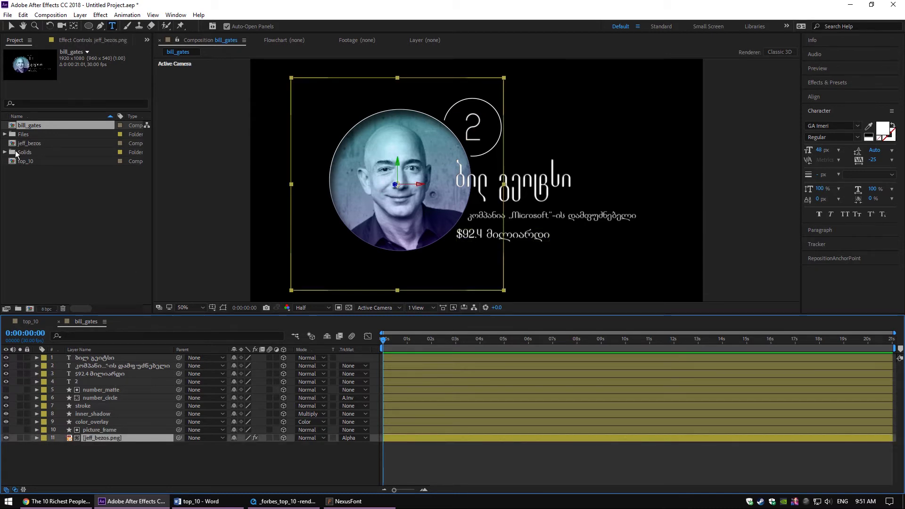
pyautogui.click(5, 134)
pyautogui.click(90, 440)
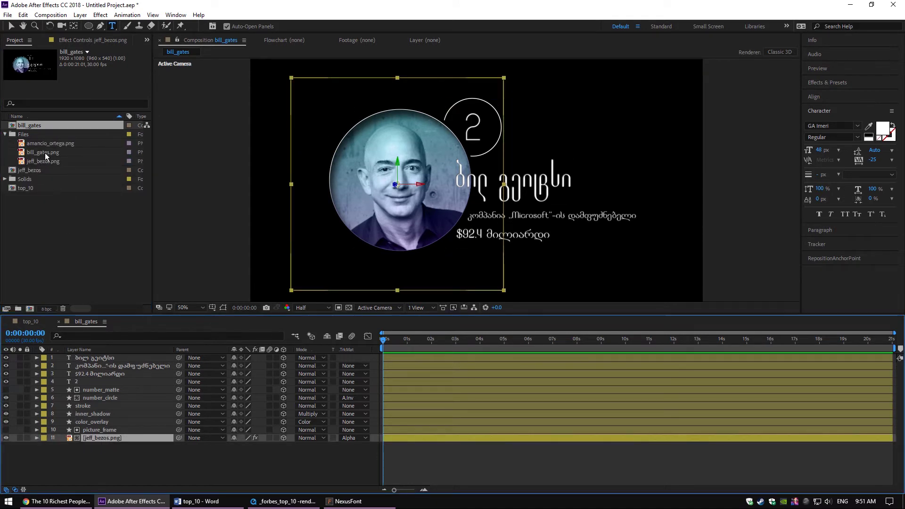
pyautogui.moveTo(45, 153); pyautogui.dragTo(400, 191)
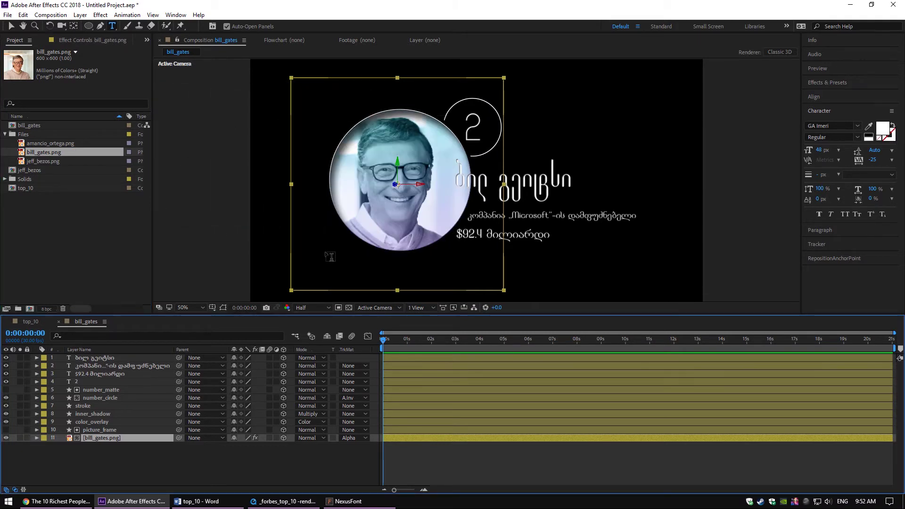
pyautogui.click(150, 470)
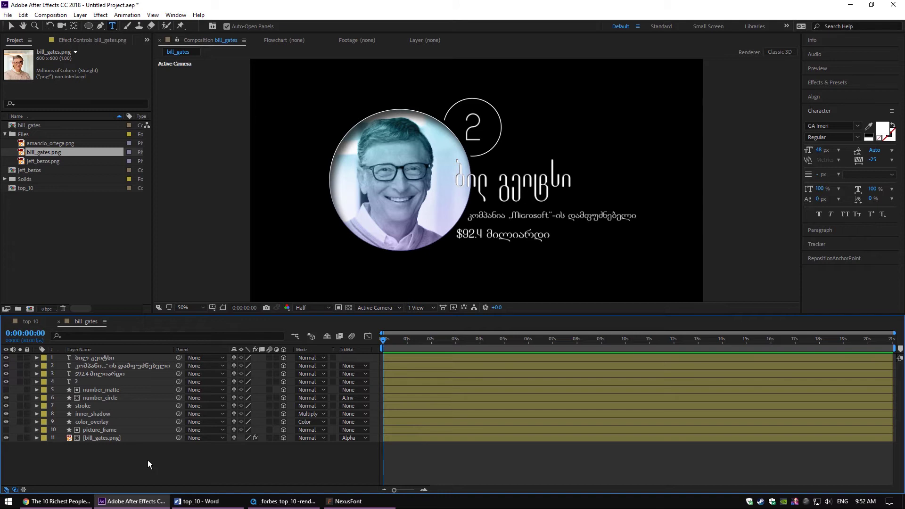
# Scale the bill_gates.png layer to 165% and nudge it slightly right within the circular frame.
pyautogui.click(100, 439)
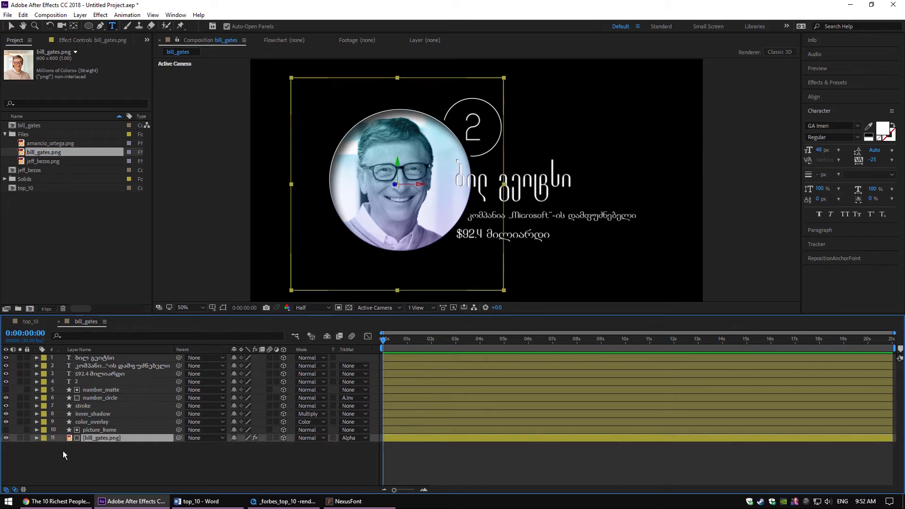
pyautogui.press('s')
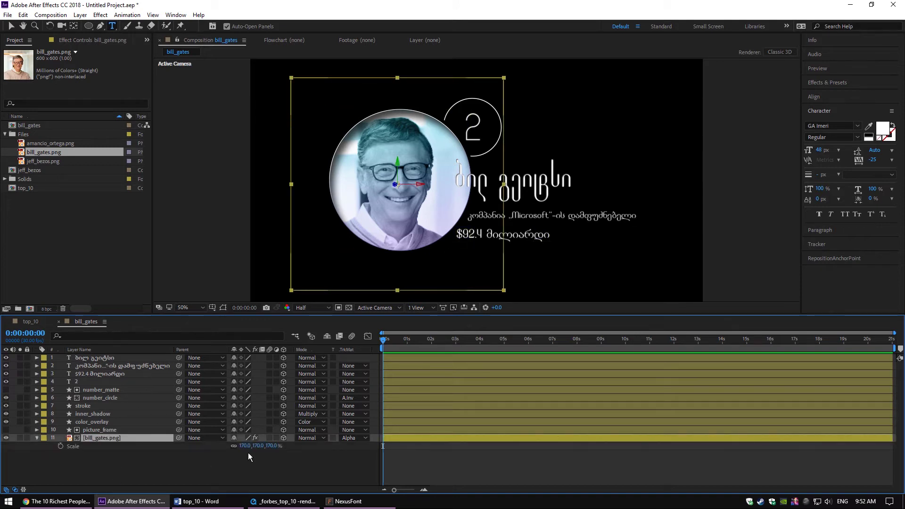
pyautogui.click(272, 445)
pyautogui.write('165')
pyautogui.press('Return')
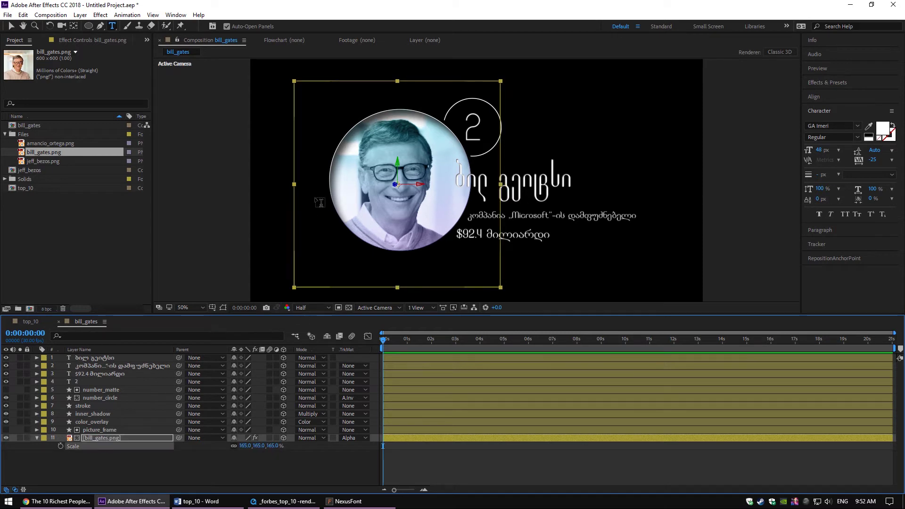
pyautogui.press('v')
pyautogui.moveTo(430, 155); pyautogui.dragTo(432, 154)
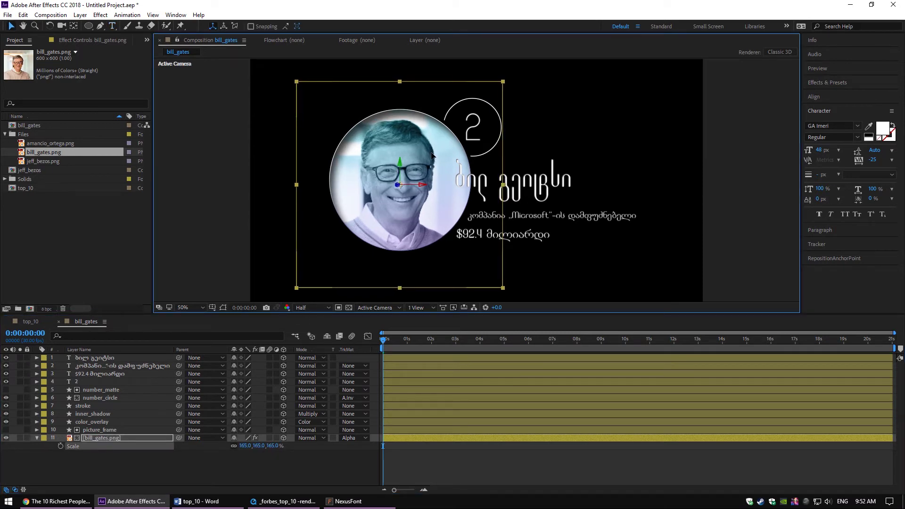
pyautogui.scroll(-2, 431, 169)
pyautogui.hscroll(2, 401, 179)
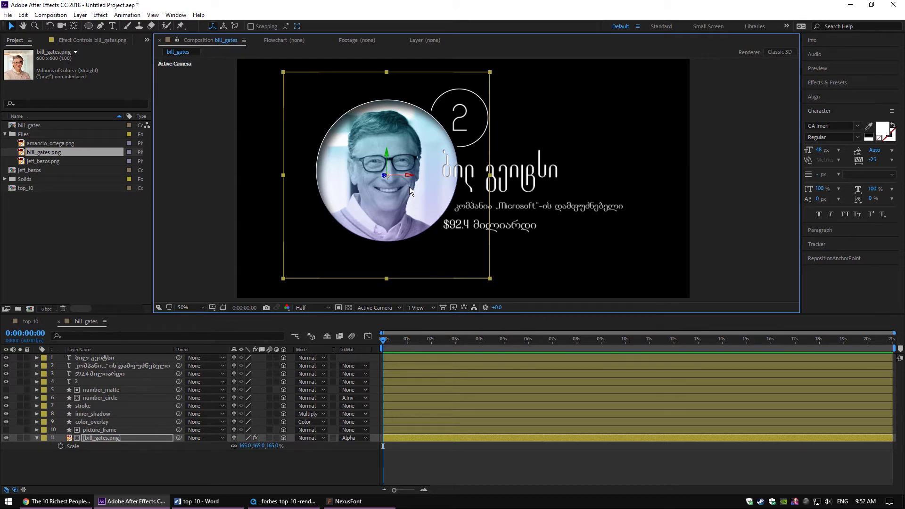
# Check the image details of amancio_ortega.png, bill_gates.png and jeff_bezos.png in the project.
pyautogui.click(56, 143)
pyautogui.click(54, 152)
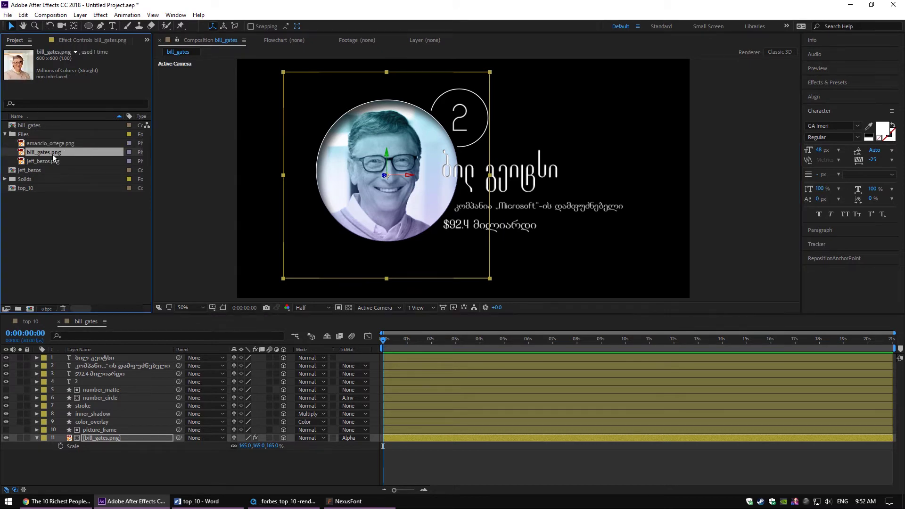
pyautogui.click(54, 161)
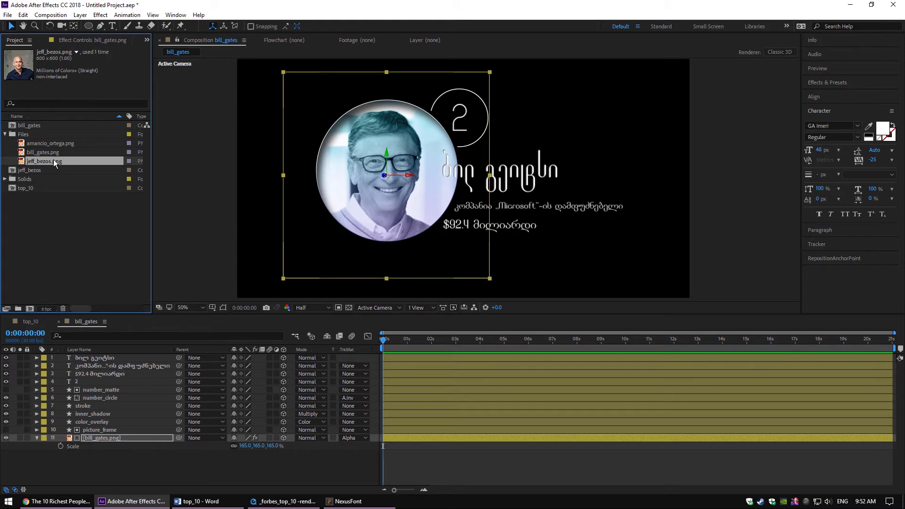
pyautogui.click(16, 444)
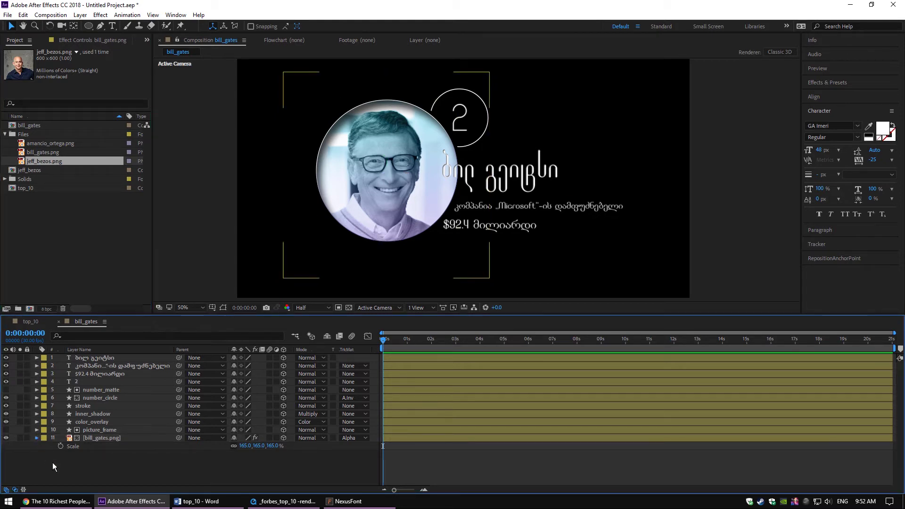
# Add the bill_gates composition to the top_10 composition, placing it directly above the jeff_bezos layer.
pyautogui.click(36, 321)
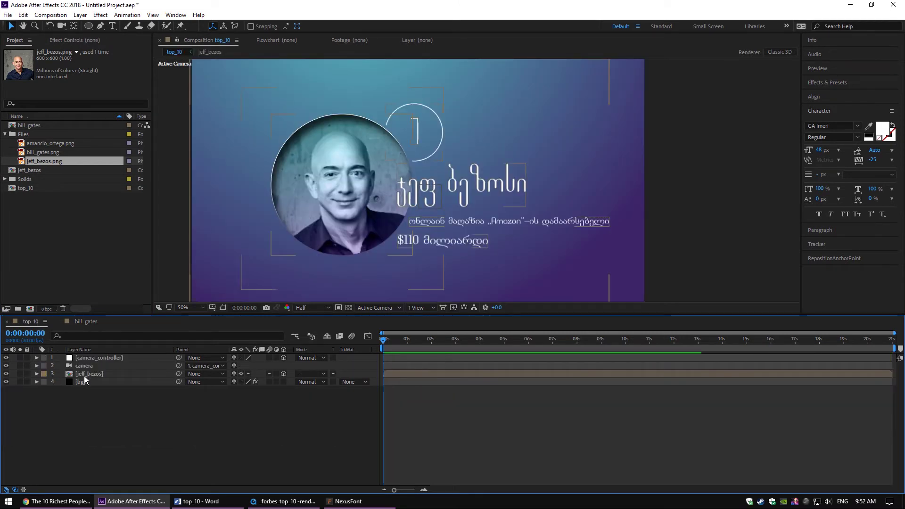
pyautogui.click(5, 134)
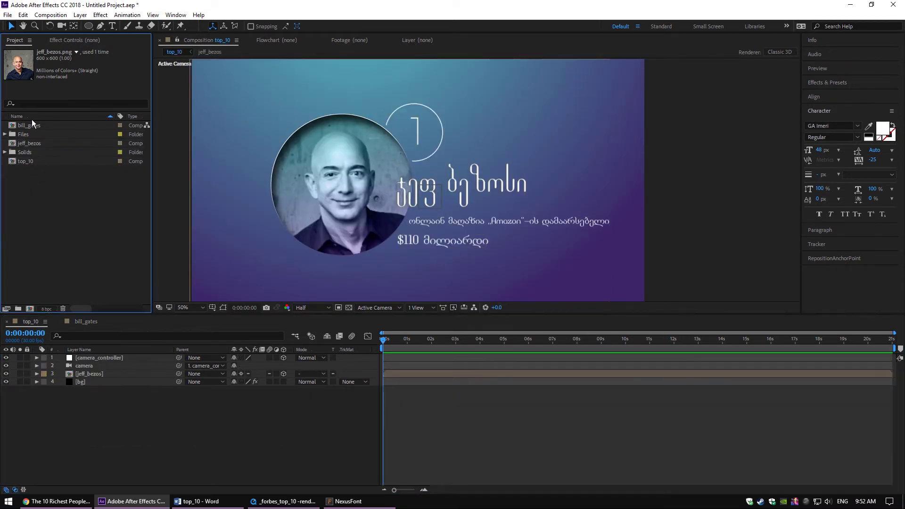
pyautogui.moveTo(29, 124); pyautogui.dragTo(108, 366)
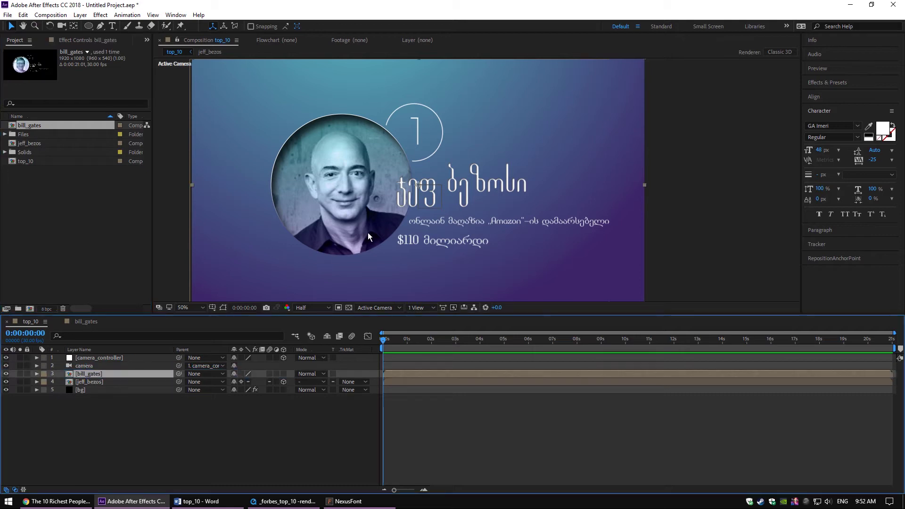
pyautogui.scroll(-2, 410, 207)
pyautogui.moveTo(409, 212); pyautogui.dragTo(356, 234)
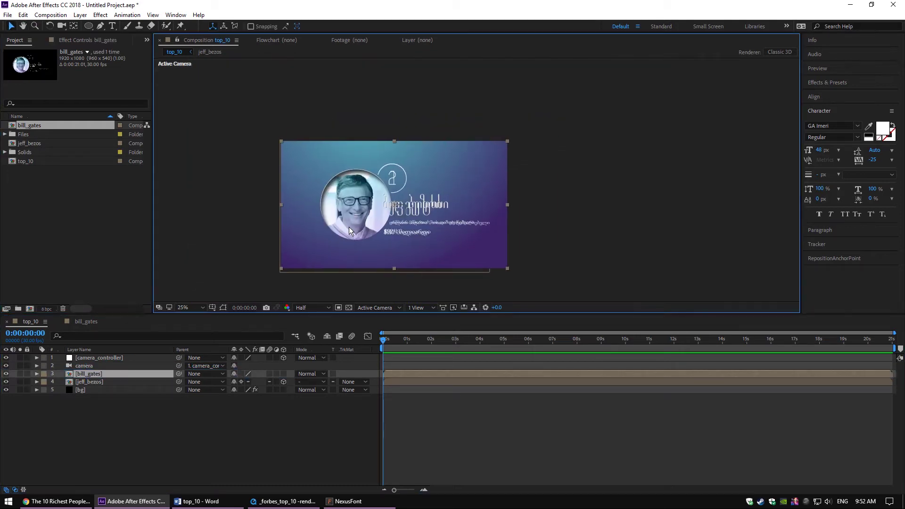
# Enable Collapse Transformations on the bill_gates layer and make it a 3D layer.
pyautogui.click(240, 374)
pyautogui.click(284, 374)
pyautogui.click(284, 374)
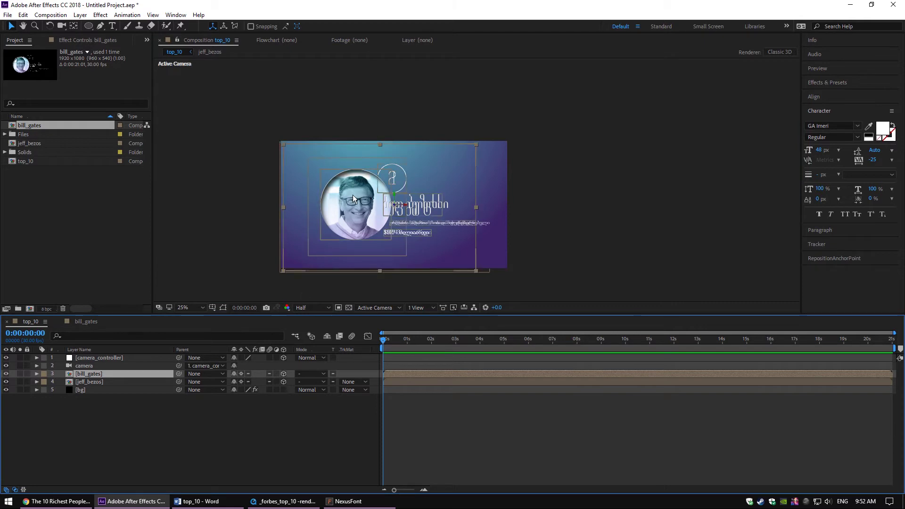
# Move the bill_gates layer off to the right of the Jeff Bezos card and closer in depth, at about 2741, 128, -403.
pyautogui.moveTo(357, 213); pyautogui.dragTo(507, 204)
pyautogui.press('h')
pyautogui.press('v')
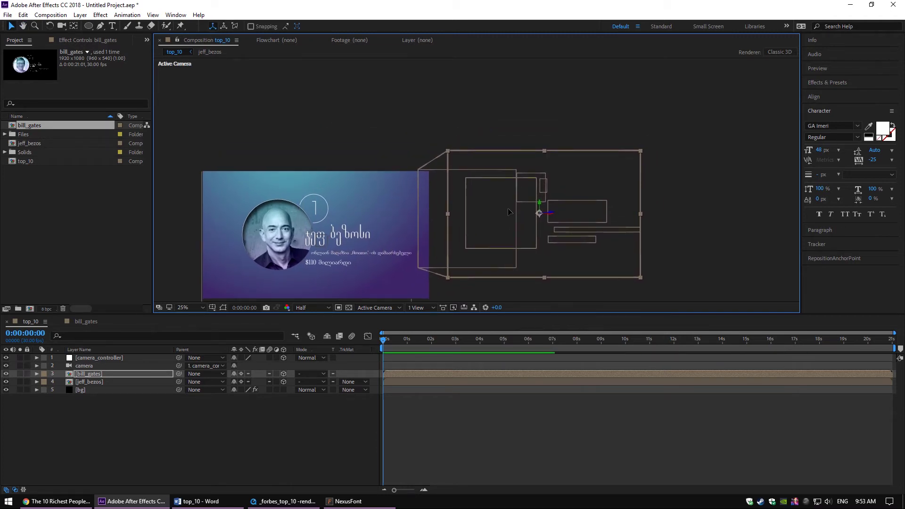
pyautogui.press('p')
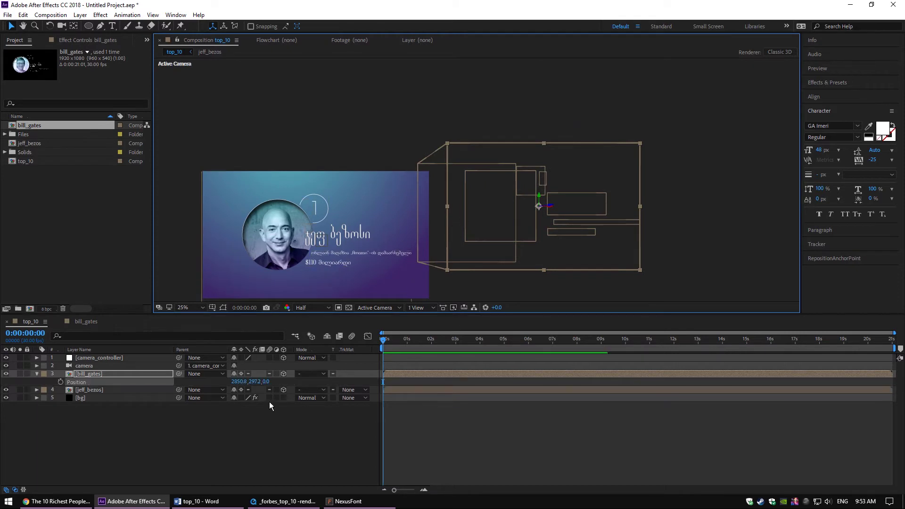
pyautogui.moveTo(267, 387); pyautogui.dragTo(80, 397)
pyautogui.press('h')
pyautogui.moveTo(575, 256); pyautogui.dragTo(616, 150)
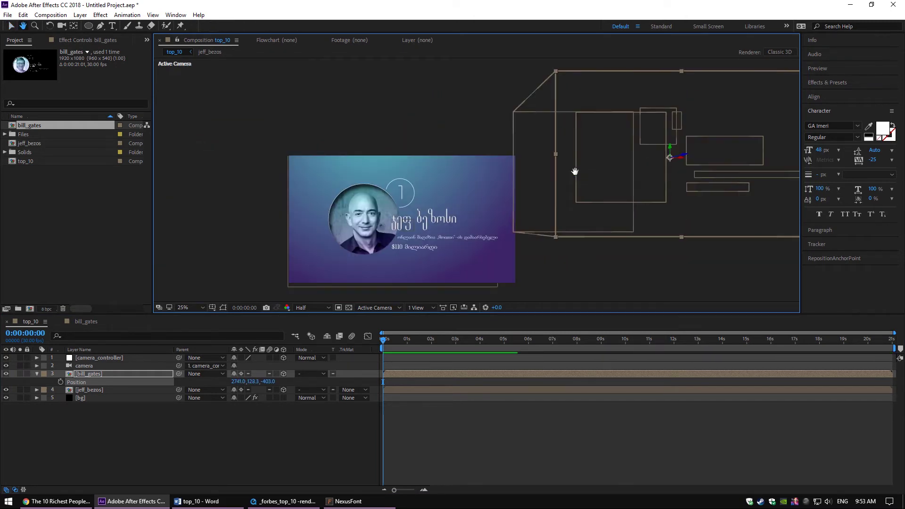
pyautogui.press('v')
pyautogui.click(162, 460)
pyautogui.click(37, 373)
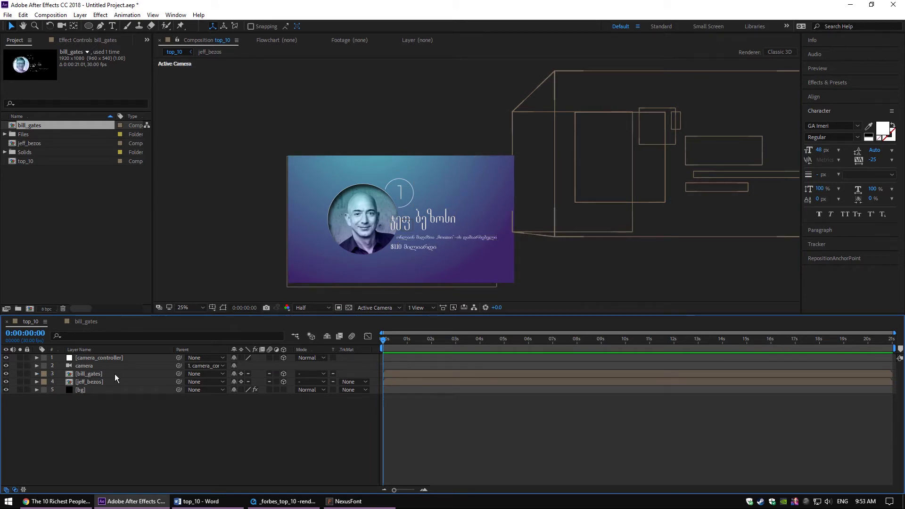
# Duplicate the jeff_bezos composition in the project again and open the copy.
pyautogui.click(41, 144)
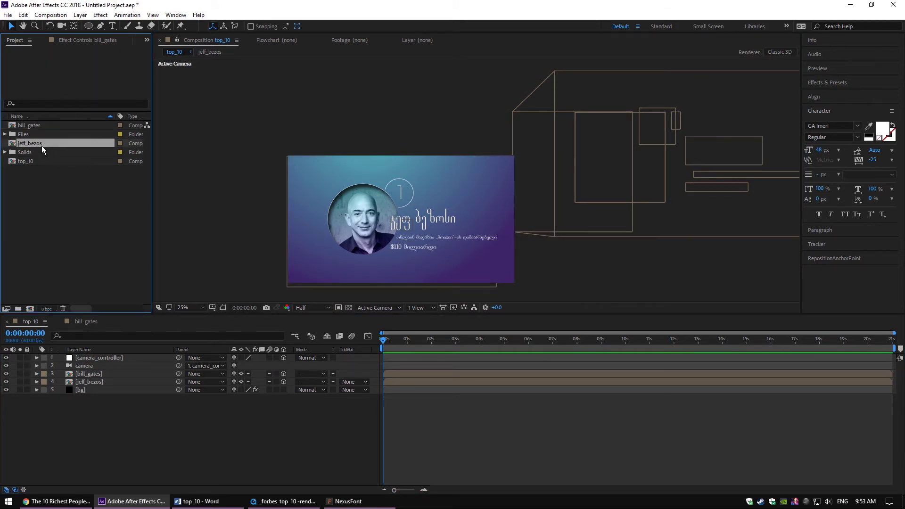
pyautogui.hotkey('ctrl', 'd')
pyautogui.doubleClick(40, 152)
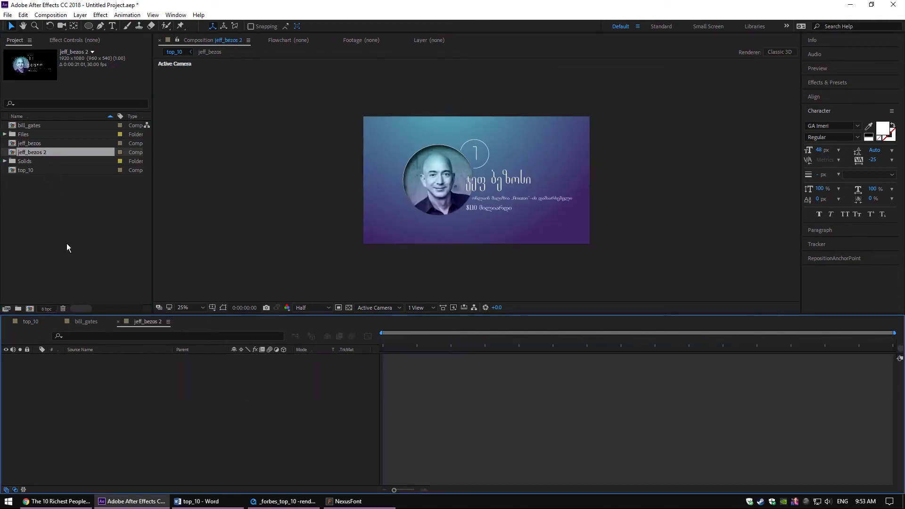
# Switch to the Word document, copy the third person's name and replace the duplicated card's name text with "ამანსიო ორტეგა".
pyautogui.click(205, 502)
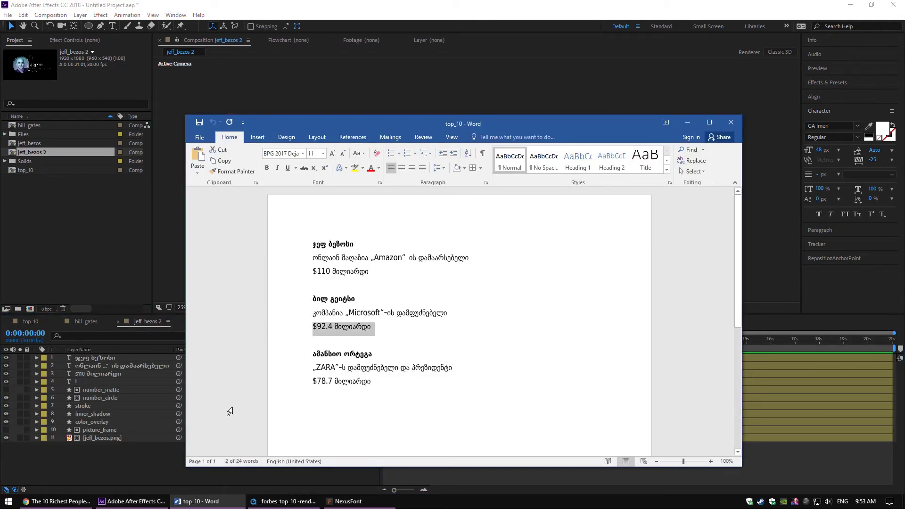
pyautogui.doubleClick(343, 356)
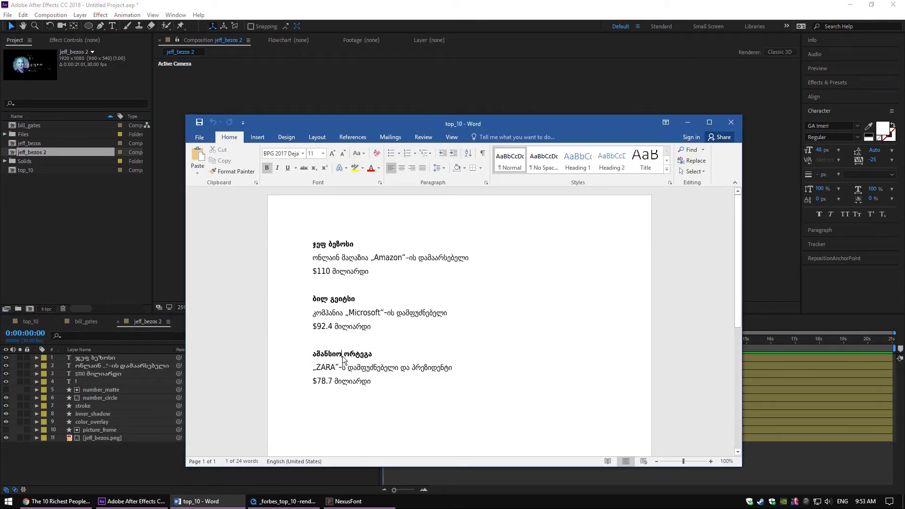
pyautogui.hotkey('shift', 'Up')
pyautogui.tripleClick(330, 357)
pyautogui.hotkey('ctrl', 'c')
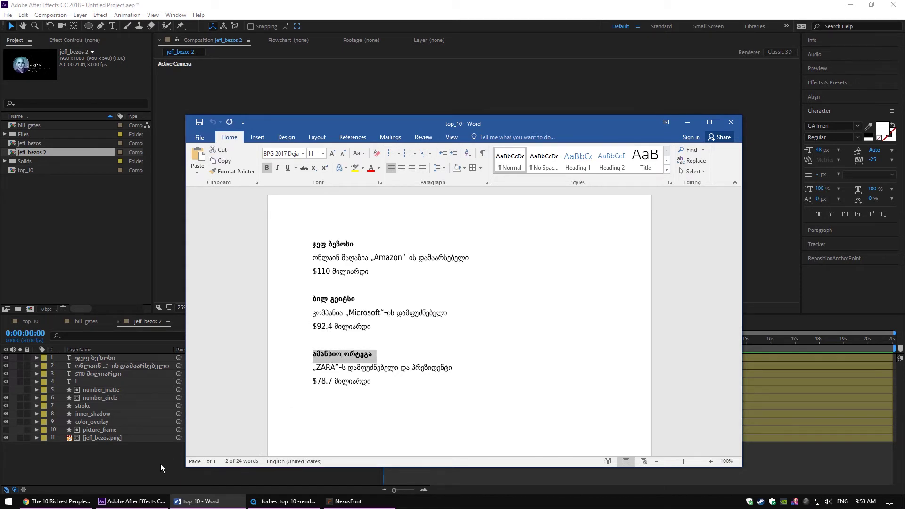
pyautogui.click(160, 464)
pyautogui.click(105, 364)
pyautogui.hotkey('ctrl', 't')
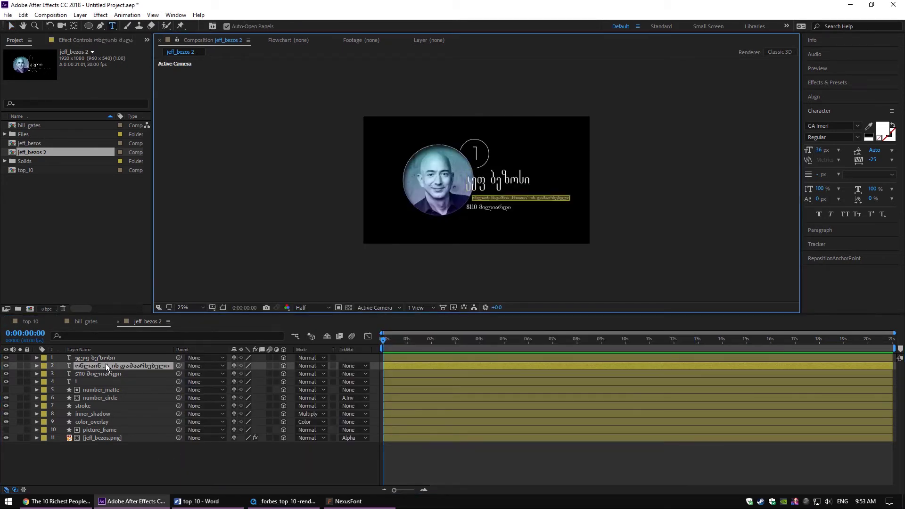
pyautogui.scroll(2, 473, 173)
pyautogui.doubleClick(87, 357)
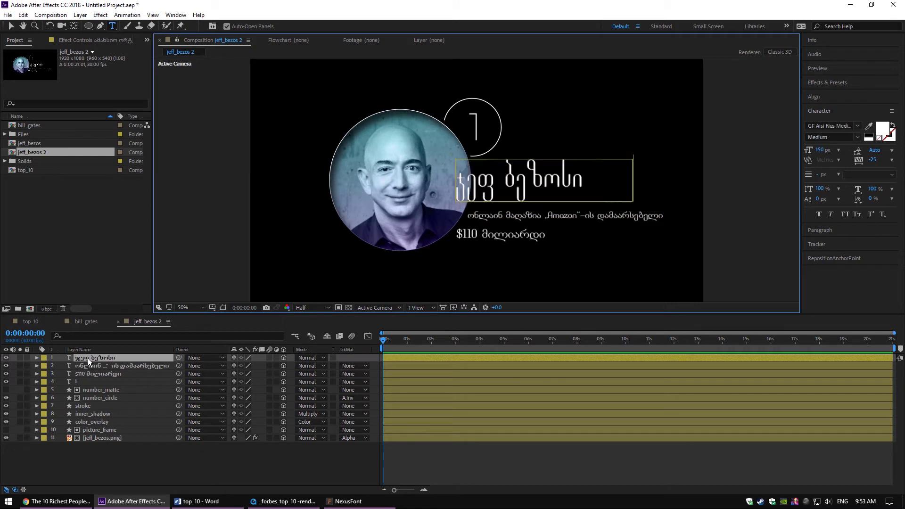
pyautogui.hotkey('ctrl', 'v')
pyautogui.click(148, 459)
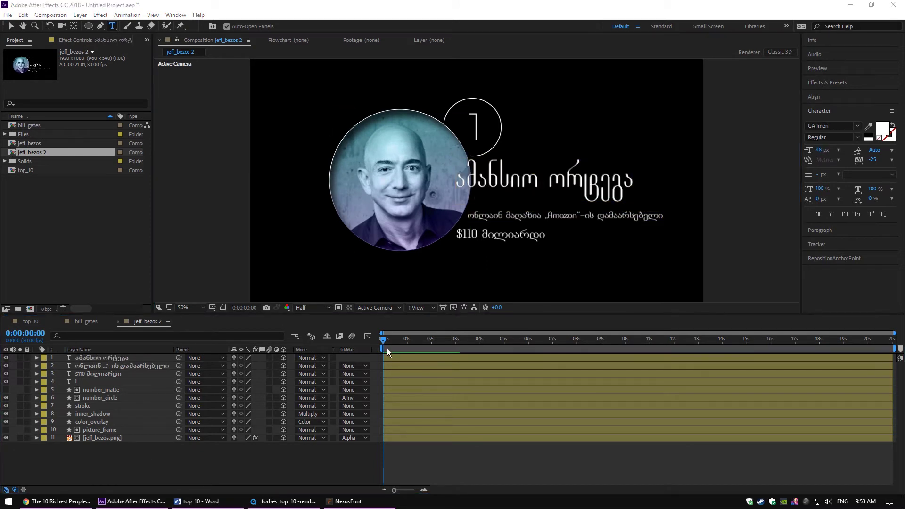
# Replace the card's description text with the ZARA line copied from the Word document, "„ZARA”-ს დამფუძნებელი და პრეზიდენტი".
pyautogui.click(212, 501)
pyautogui.moveTo(339, 367); pyautogui.dragTo(453, 368)
pyautogui.hotkey('ctrl', 'c')
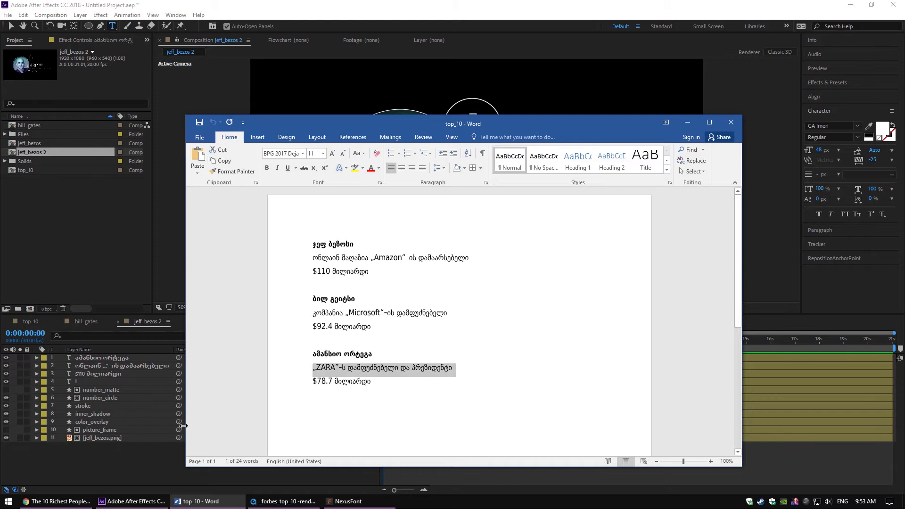
pyautogui.hotkey('alt', 'Tab')
pyautogui.doubleClick(106, 365)
pyautogui.hotkey('ctrl', 'v')
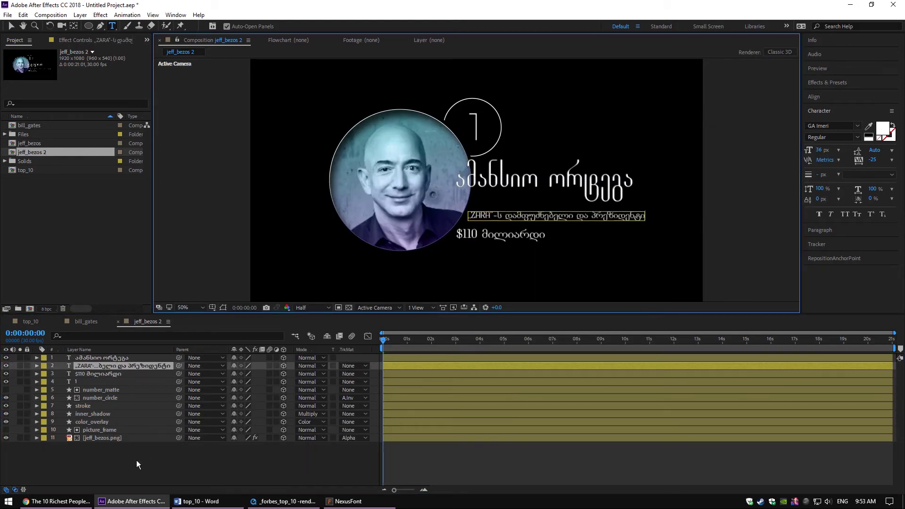
pyautogui.click(137, 459)
# Copy the third person's net worth from the Word document and replace the card's amount text with "$78.7 მილიარდი".
pyautogui.click(208, 501)
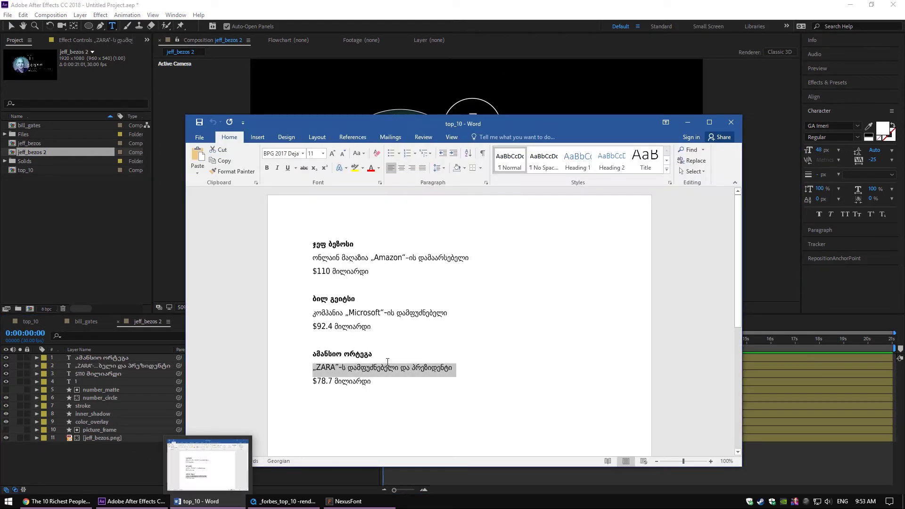
pyautogui.tripleClick(342, 381)
pyautogui.click(324, 383)
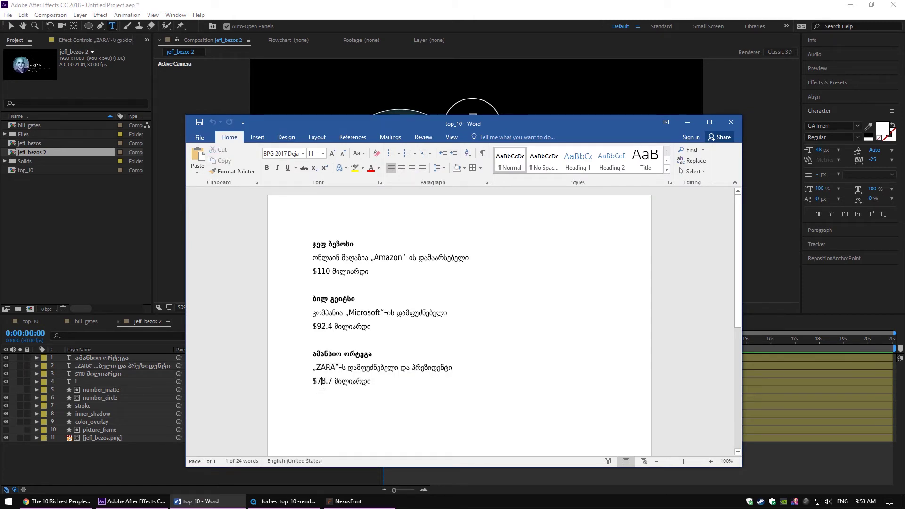
pyautogui.tripleClick(324, 385)
pyautogui.hotkey('ctrl', 'c')
pyautogui.click(170, 437)
pyautogui.click(103, 372)
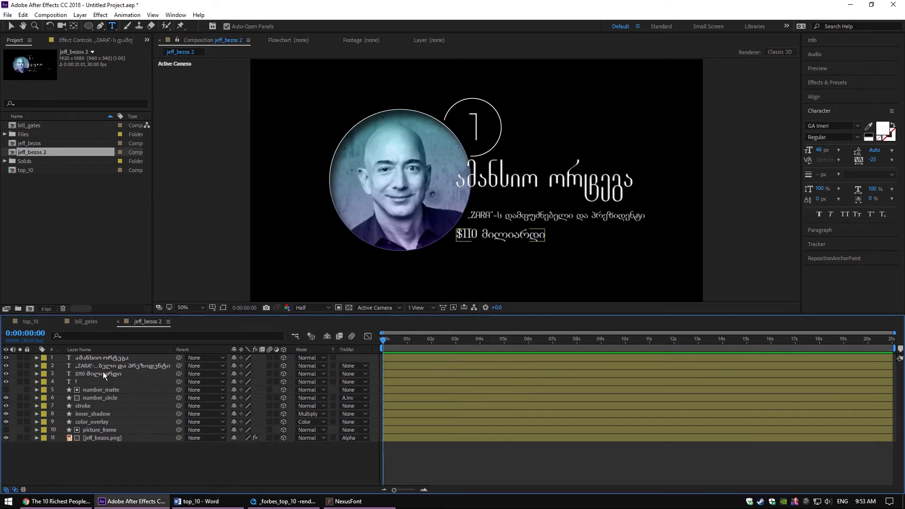
pyautogui.hotkey('ctrl', 'v')
pyautogui.click(107, 472)
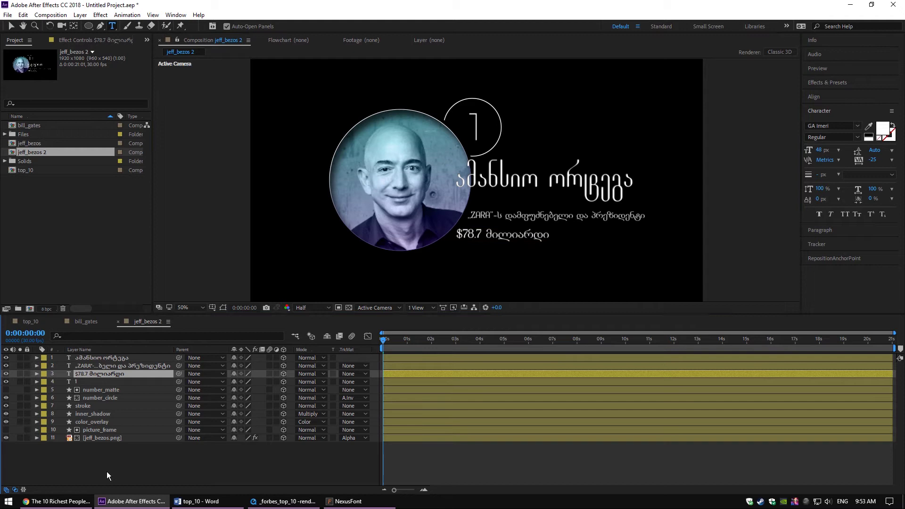
# Change the rank number in the card's circle to 3.
pyautogui.doubleClick(81, 385)
pyautogui.write('3')
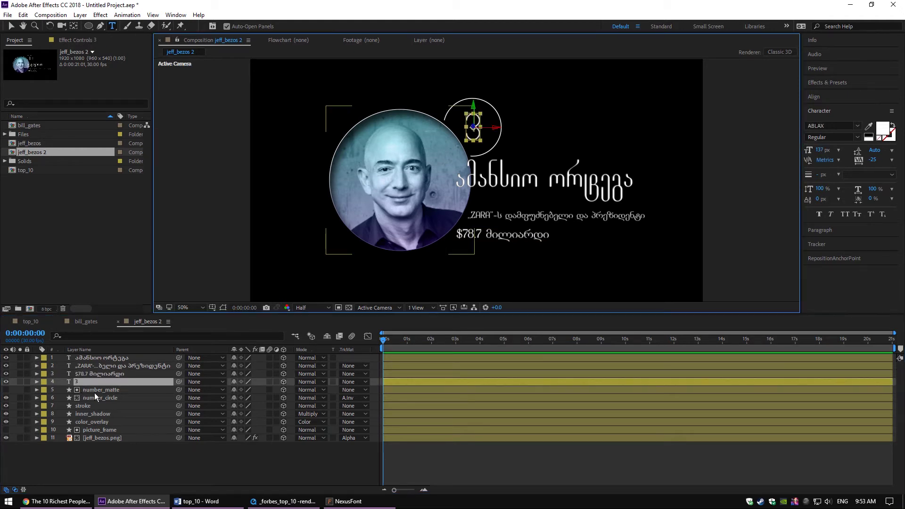
pyautogui.press('Escape')
# Replace the jeff_bezos.png layer's source with amancio_ortega.png from the Files folder.
pyautogui.click(96, 442)
pyautogui.click(95, 438)
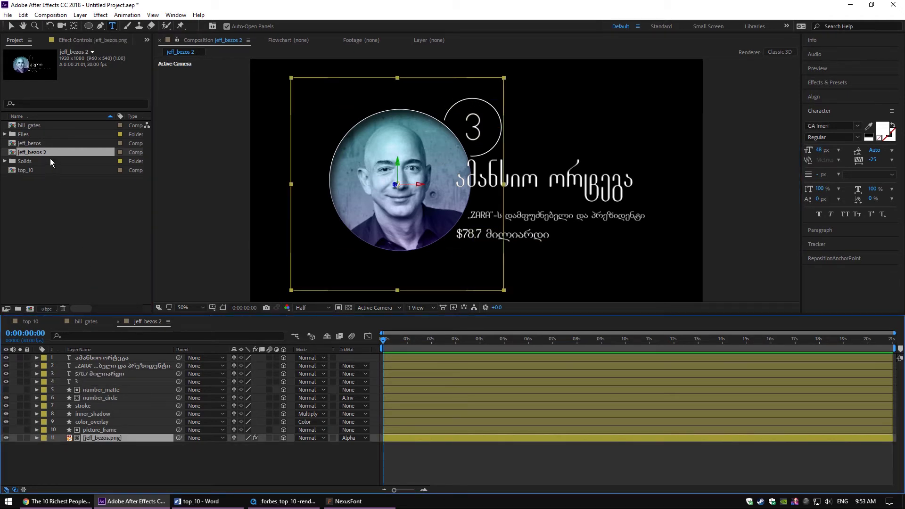
pyautogui.click(5, 134)
pyautogui.moveTo(45, 143); pyautogui.dragTo(423, 211)
pyautogui.click(202, 452)
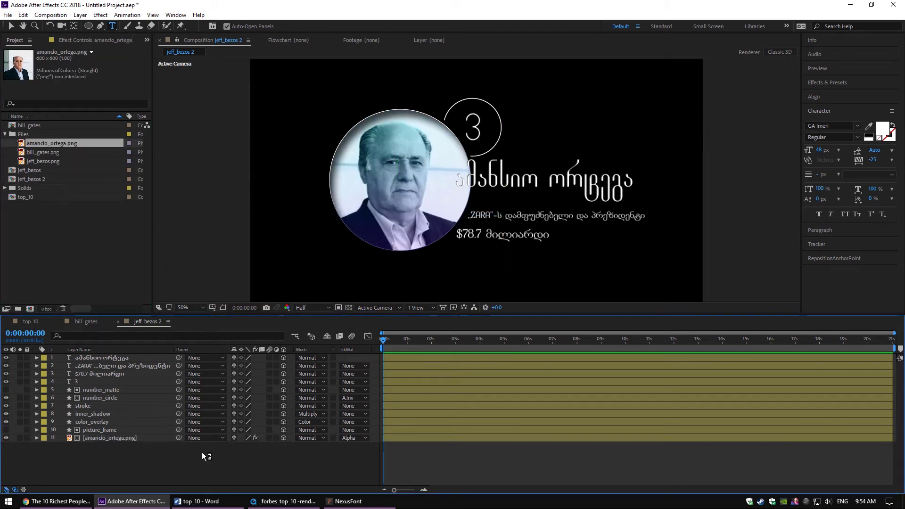
# Rename the jeff_bezos 2 composition as amancio_ortega in its composition settings.
pyautogui.hotkey('ctrl', 'k')
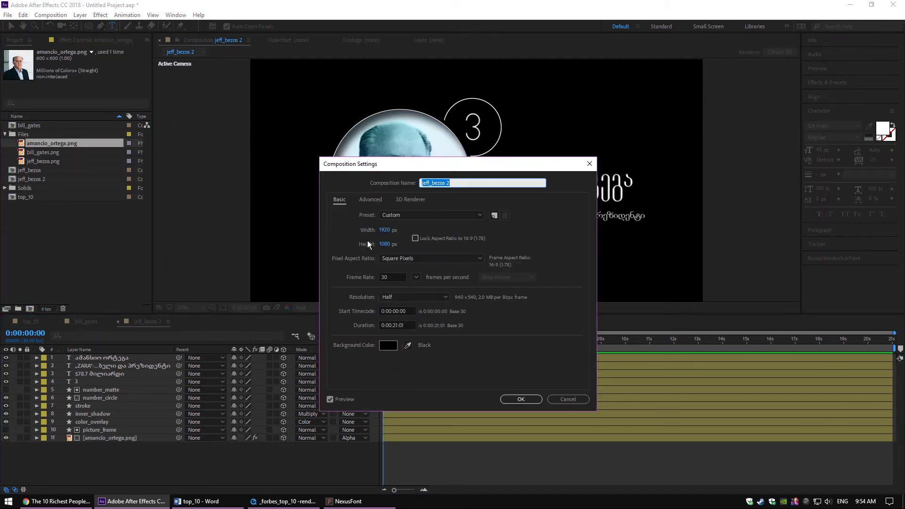
pyautogui.write('amancio_ortega')
pyautogui.press('Return')
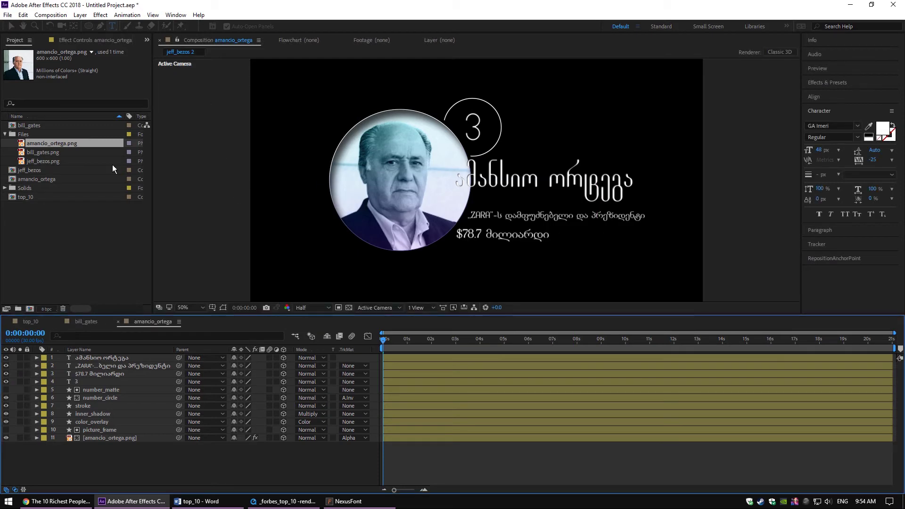
# Group the amancio_ortega, bill_gates, jeff_bezos and top_10 compositions in a new project folder named Comps.
pyautogui.click(6, 142)
pyautogui.click(26, 168)
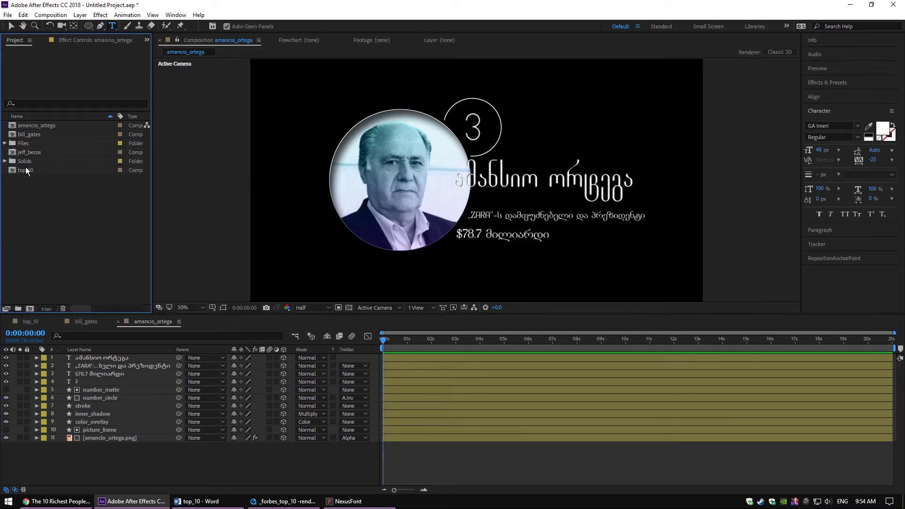
pyautogui.keyDown('ctrl'); pyautogui.click(26, 154); pyautogui.keyUp('ctrl')
pyautogui.keyDown('ctrl'); pyautogui.click(29, 136); pyautogui.keyUp('ctrl')
pyautogui.keyDown('ctrl'); pyautogui.click(42, 126); pyautogui.keyUp('ctrl')
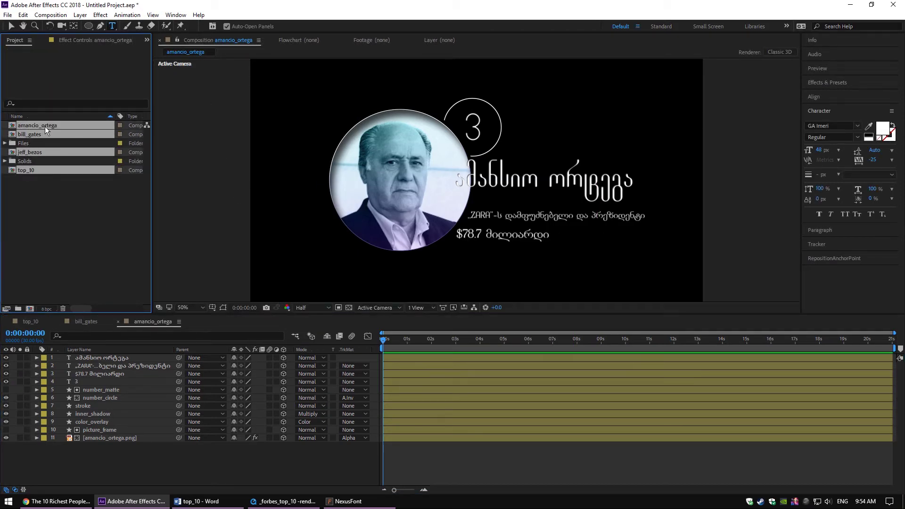
pyautogui.moveTo(33, 130); pyautogui.dragTo(18, 308)
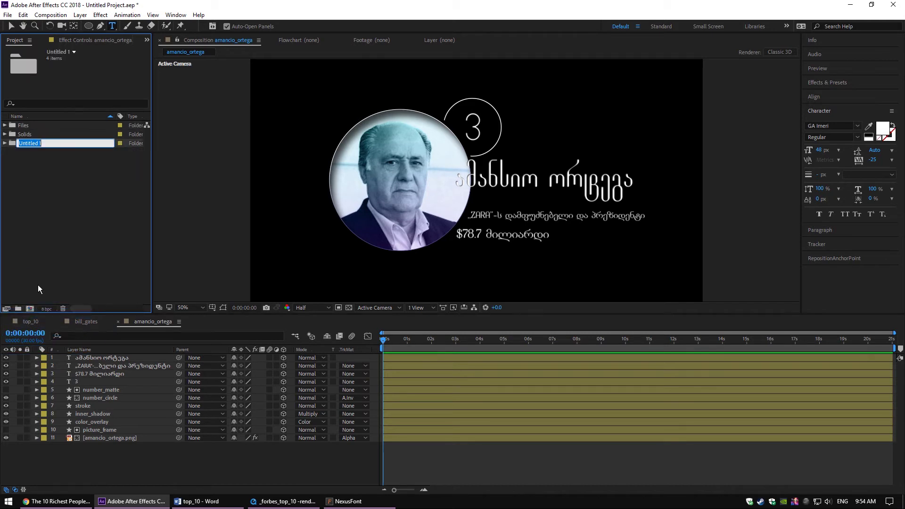
pyautogui.click(19, 143)
pyautogui.press('Return')
pyautogui.write('Comps')
pyautogui.press('Return')
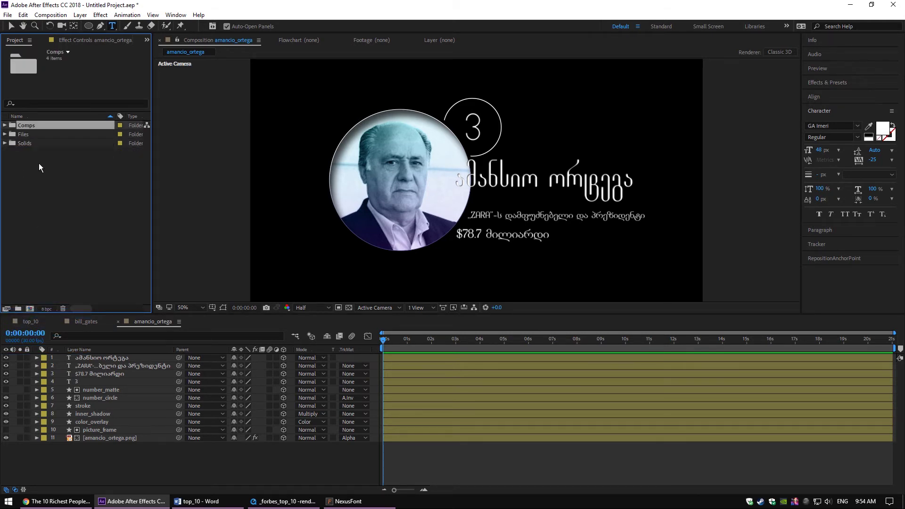
pyautogui.click(39, 163)
pyautogui.click(106, 477)
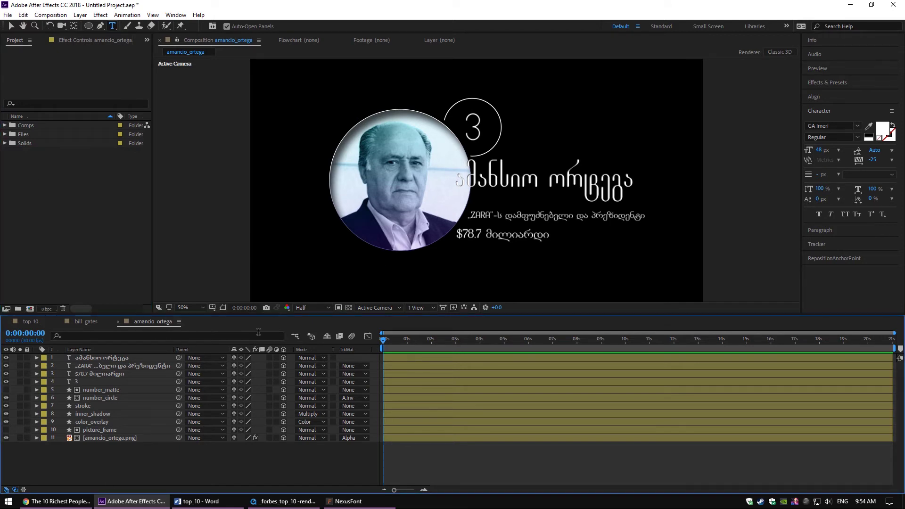
# Close the amancio_ortega and bill_gates compositions, leaving only the top_10 composition open in the timeline.
pyautogui.moveTo(419, 185); pyautogui.dragTo(401, 191)
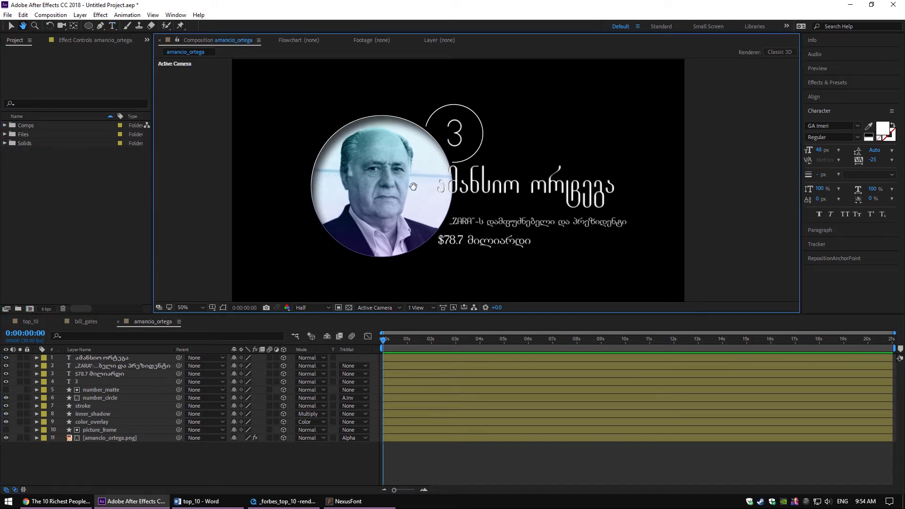
pyautogui.click(118, 321)
pyautogui.click(38, 323)
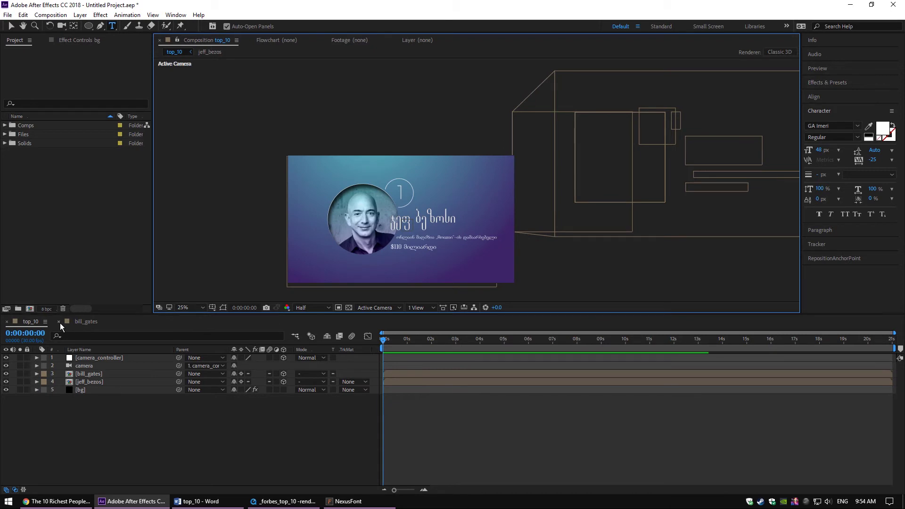
pyautogui.click(59, 322)
pyautogui.scroll(-1, 462, 195)
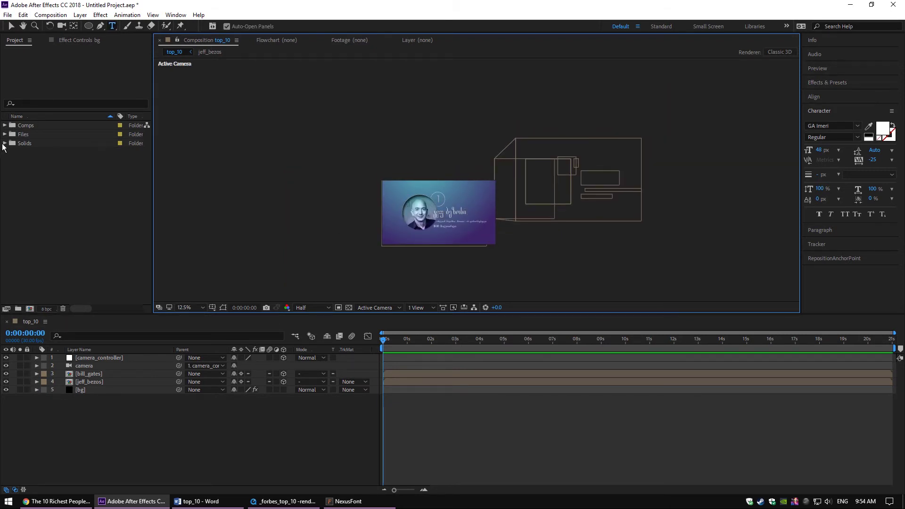
# Add the amancio_ortega composition to top_10 directly above the bg layer, with jeff_bezos stacked above bill_gates.
pyautogui.click(5, 125)
pyautogui.moveTo(30, 136); pyautogui.dragTo(89, 388)
pyautogui.click(89, 388)
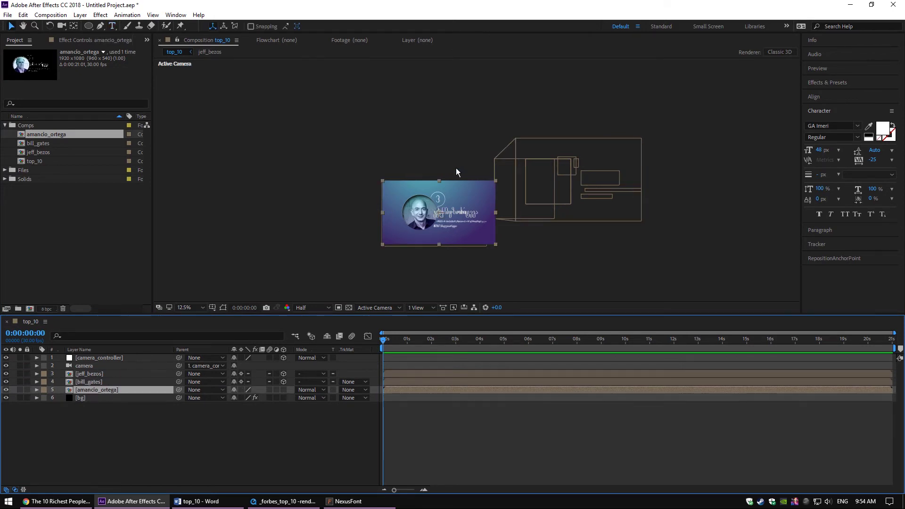
# Enable Collapse Transformations on the amancio_ortega layer and make it a 3D layer.
pyautogui.scroll(2, 456, 168)
pyautogui.moveTo(428, 236); pyautogui.dragTo(393, 177)
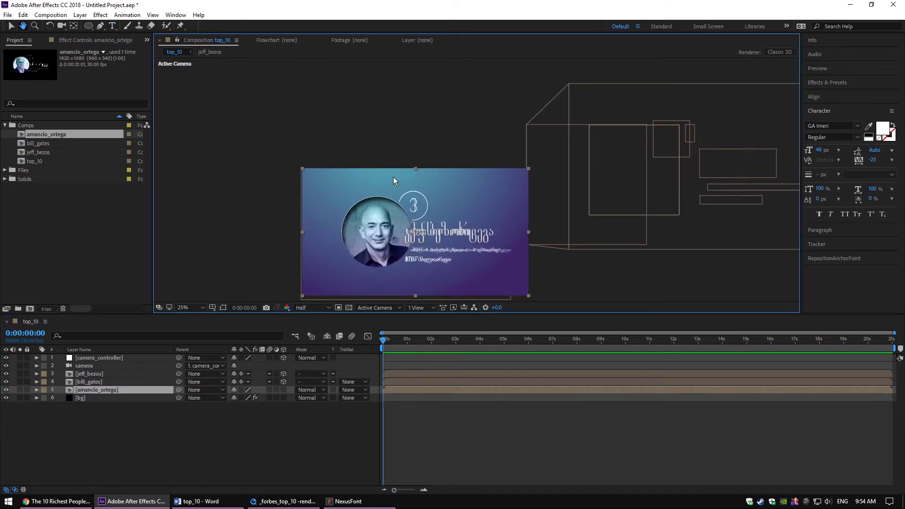
pyautogui.click(241, 390)
pyautogui.click(283, 389)
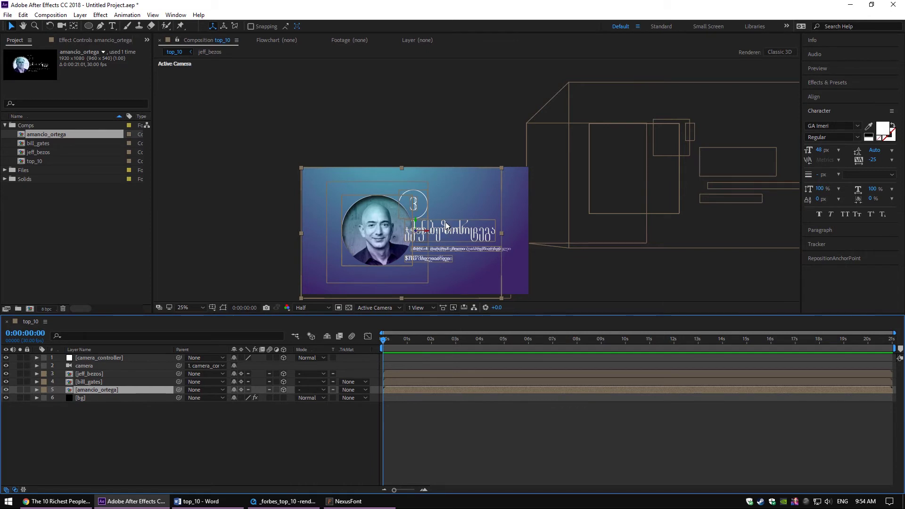
# Move the amancio_ortega layer above and to the right of the Jeff Bezos card and closer in depth, at about 1678, -1083, -100.
pyautogui.moveTo(445, 223)
pyautogui.mouseDown()
pyautogui.moveTo(464, 131)
pyautogui.moveTo(462, 218)
pyautogui.mouseUp()
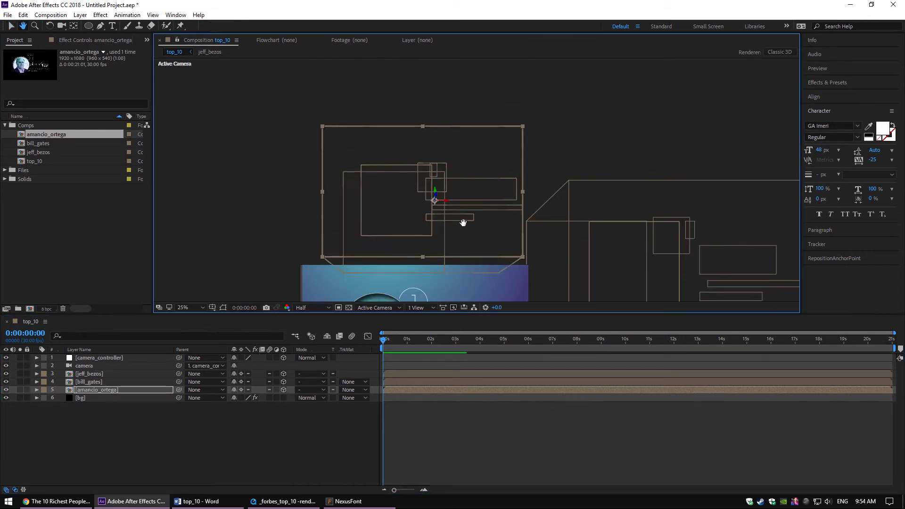
pyautogui.moveTo(470, 185); pyautogui.dragTo(489, 158)
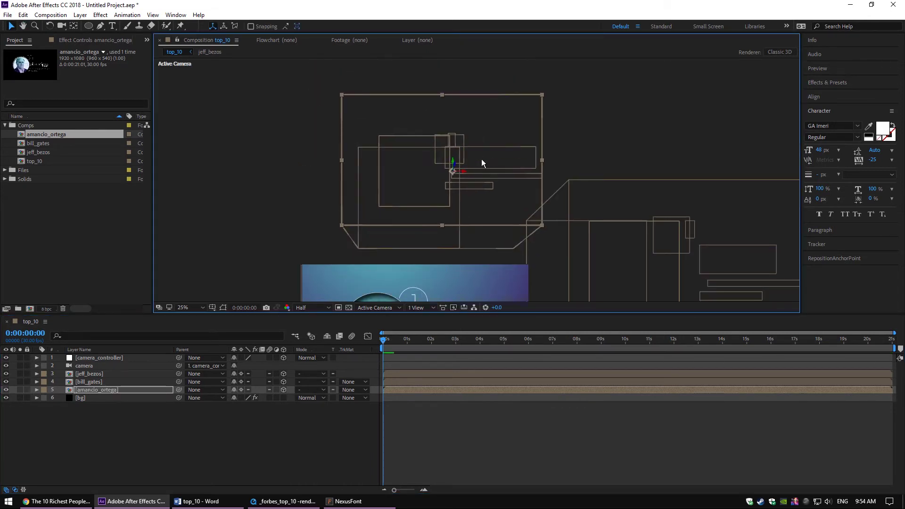
pyautogui.press('p')
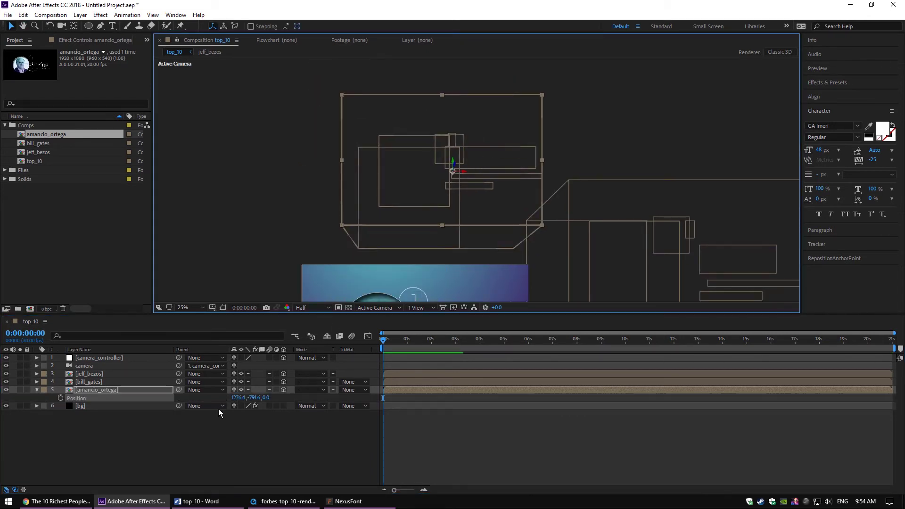
pyautogui.moveTo(271, 400); pyautogui.dragTo(222, 401)
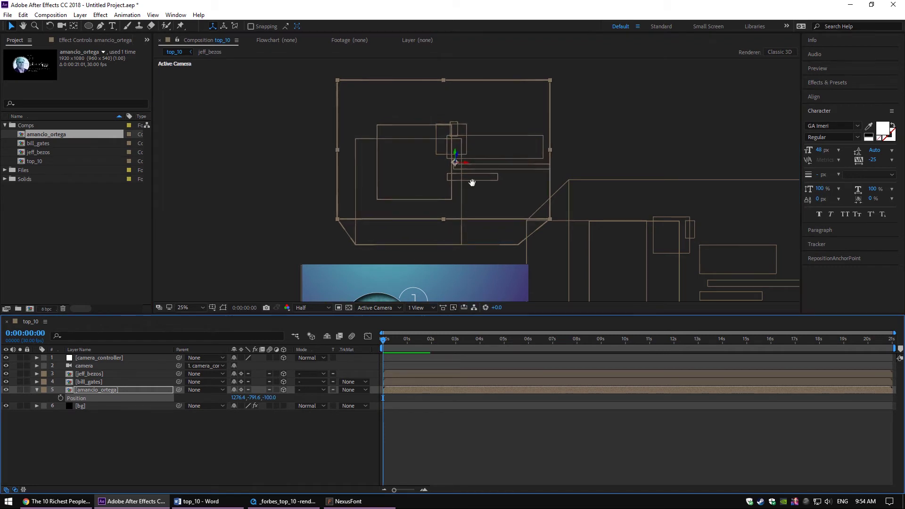
pyautogui.moveTo(472, 182); pyautogui.dragTo(406, 151)
pyautogui.moveTo(428, 103); pyautogui.dragTo(452, 81)
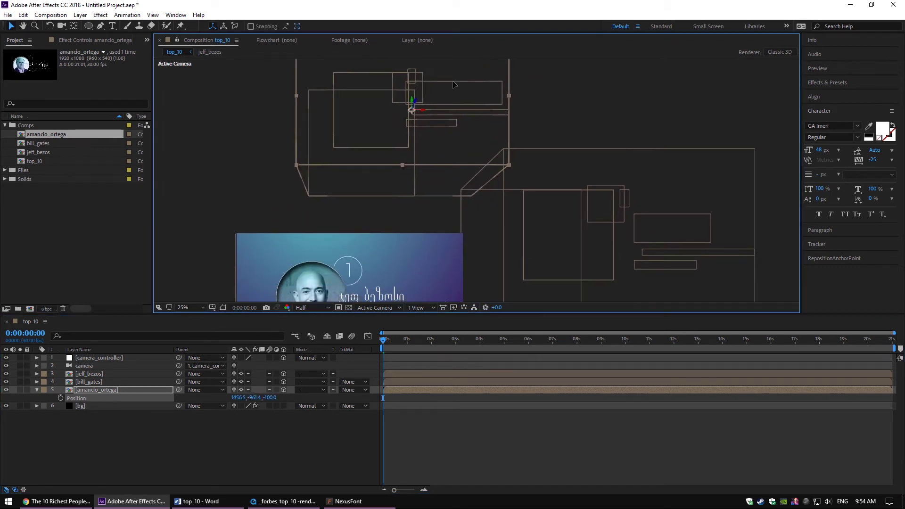
pyautogui.moveTo(412, 155); pyautogui.dragTo(434, 171)
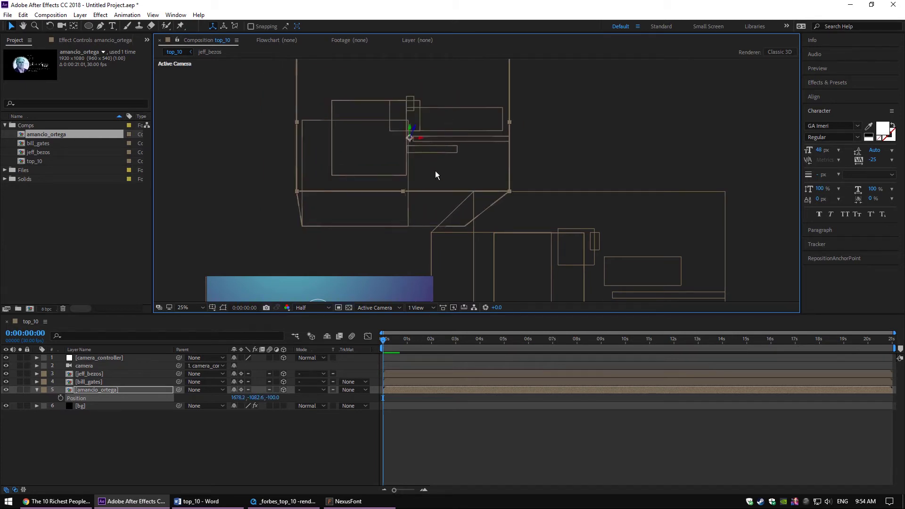
pyautogui.click(37, 390)
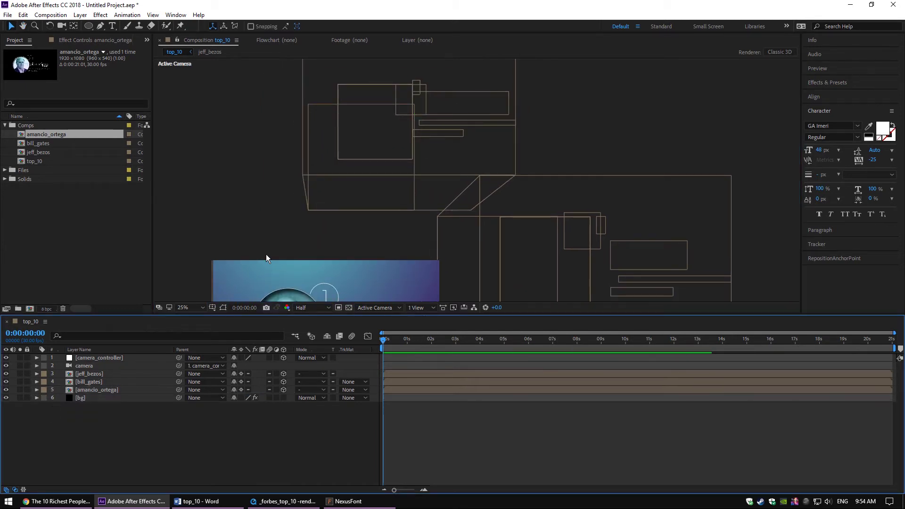
# Reveal the Position property of the camera_controller layer in the top_10 composition.
pyautogui.moveTo(329, 223); pyautogui.dragTo(405, 142)
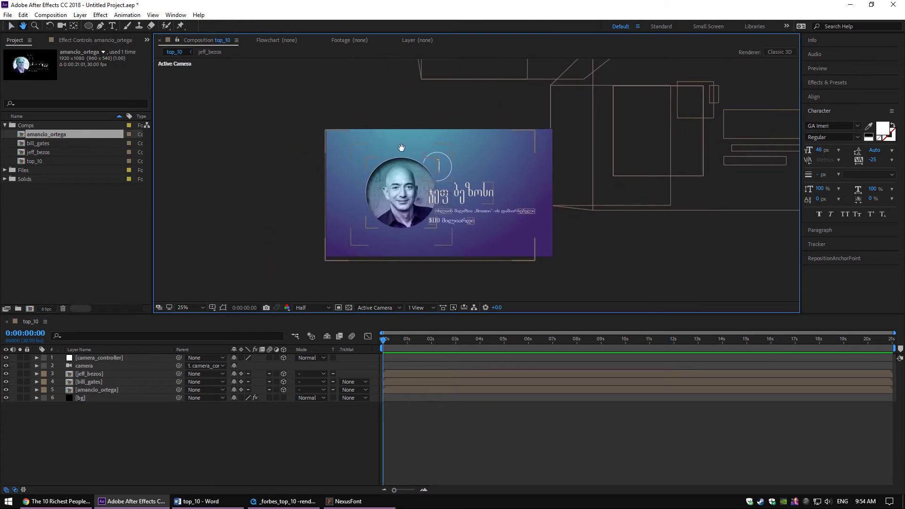
pyautogui.click(84, 367)
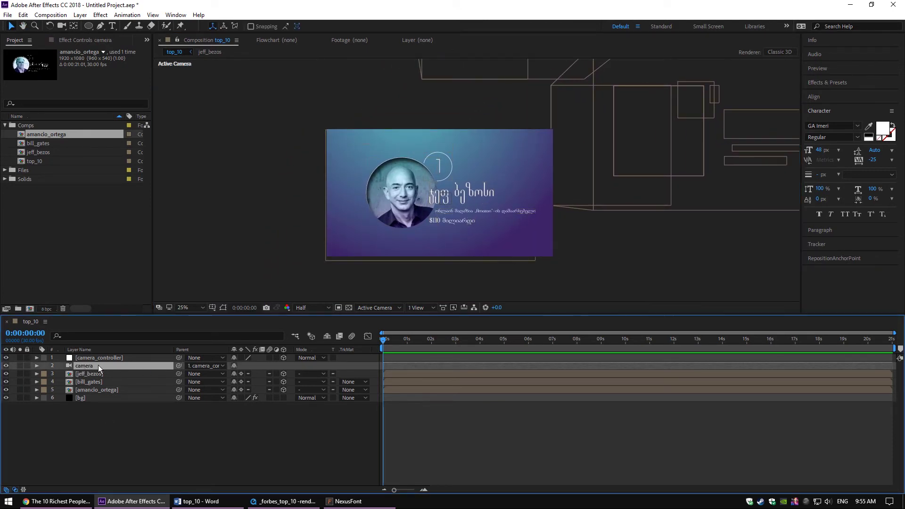
pyautogui.click(92, 359)
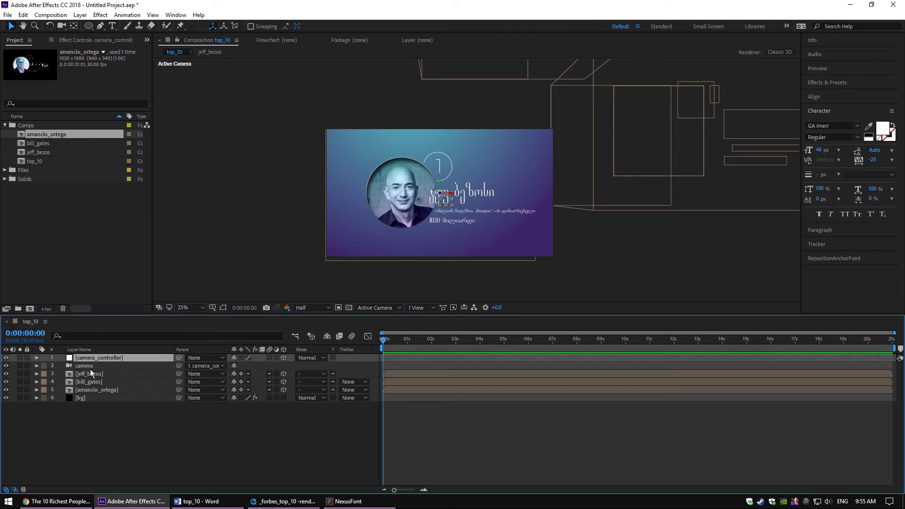
pyautogui.press('p')
# Review how the first card enters in the _forbes_top_10 render and the Forbes video in the browser, and return to After Effects.
pyautogui.click(274, 501)
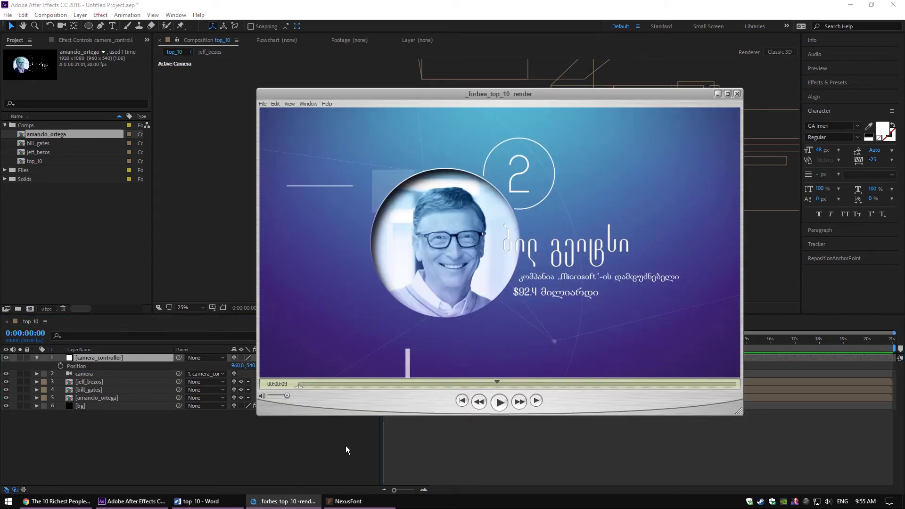
pyautogui.moveTo(494, 382); pyautogui.dragTo(265, 383)
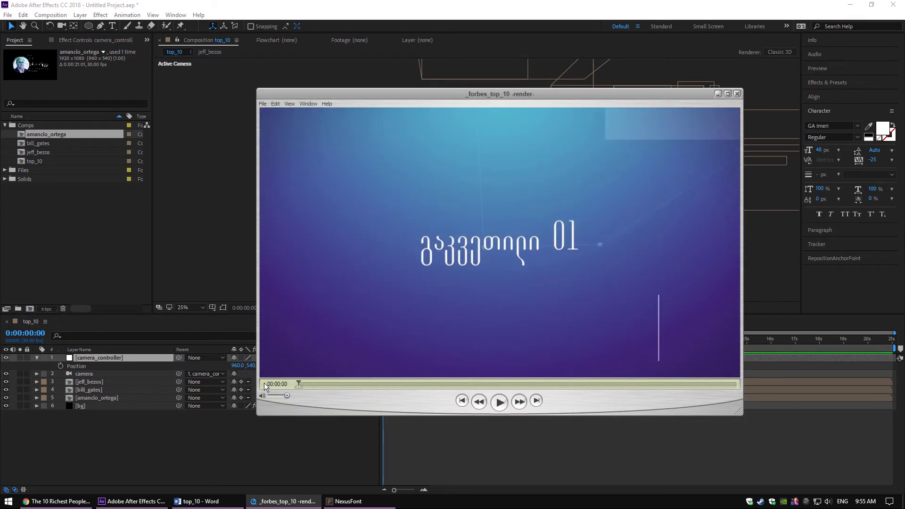
pyautogui.click(131, 460)
pyautogui.click(57, 501)
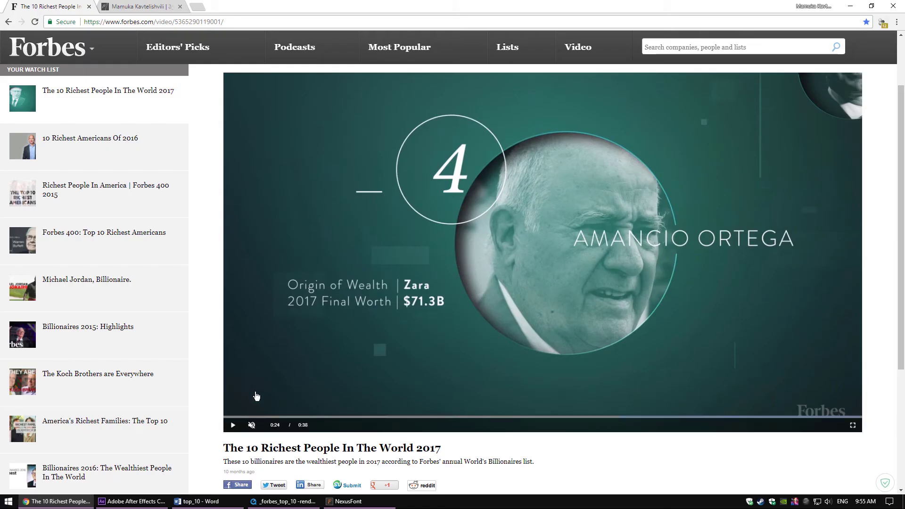
pyautogui.click(232, 417)
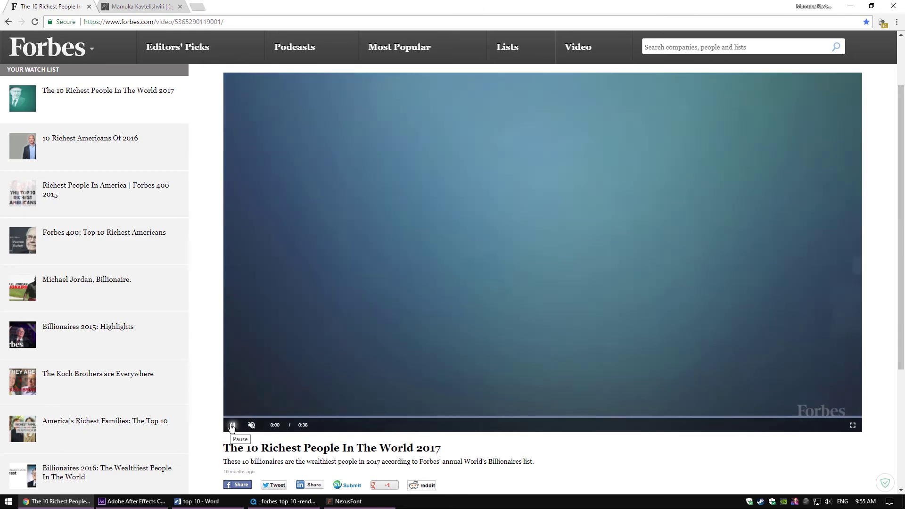
pyautogui.click(254, 387)
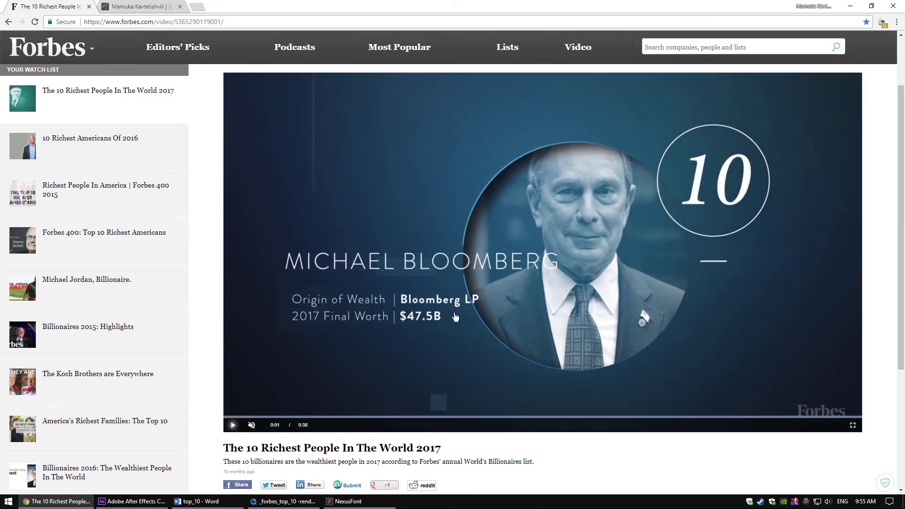
pyautogui.click(132, 500)
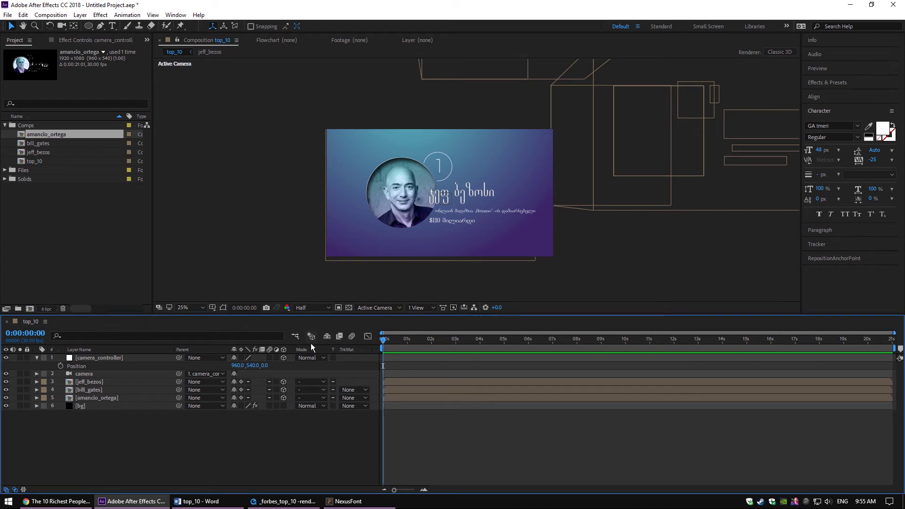
# Start animating the camera_controller's Position with a keyframe at 2 seconds, keeping the Jeff Bezos card framed.
pyautogui.press('=')
pyautogui.press('=')
pyautogui.press('-')
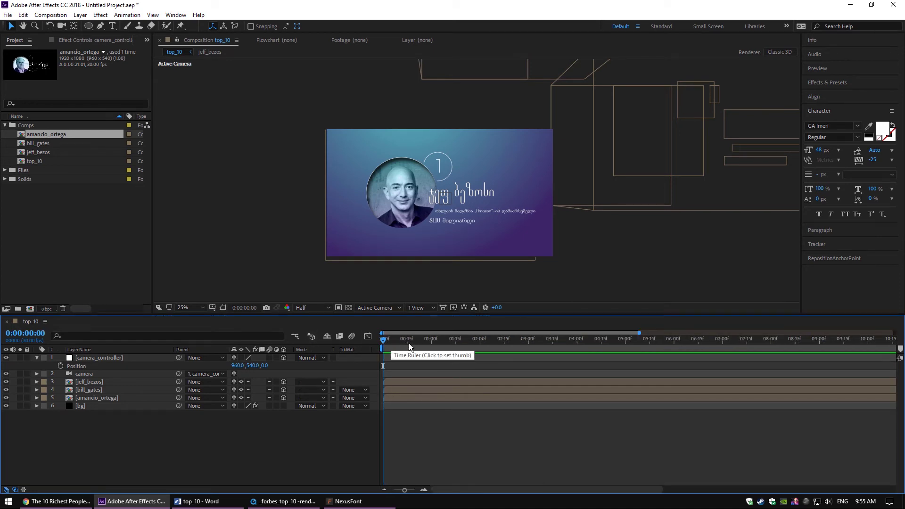
pyautogui.moveTo(408, 343); pyautogui.dragTo(480, 355)
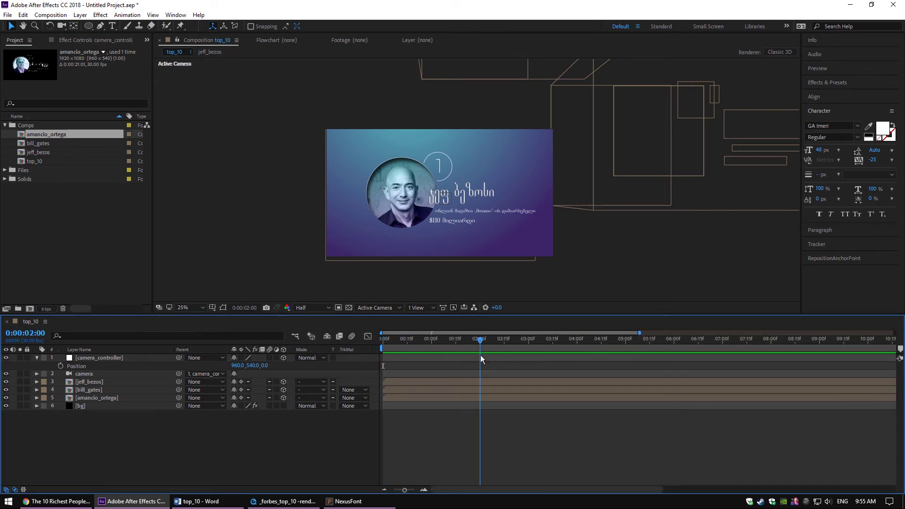
pyautogui.click(85, 358)
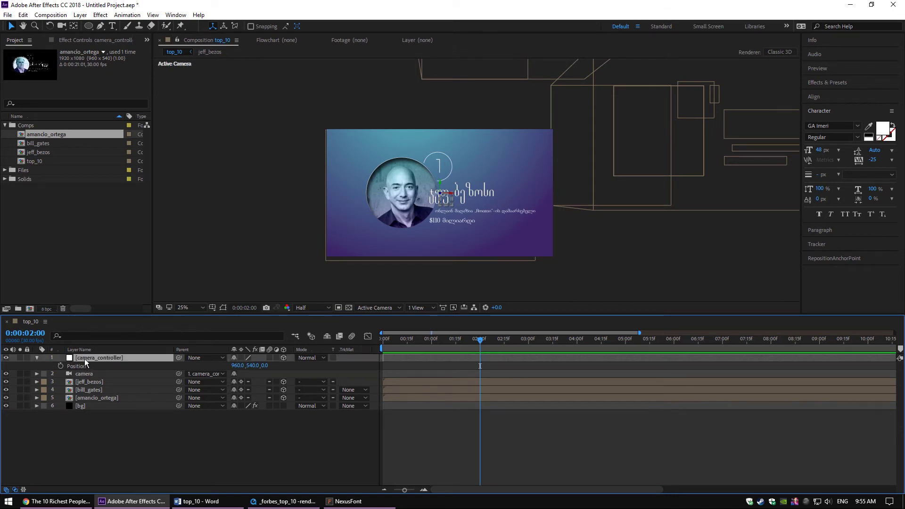
pyautogui.press('p')
pyautogui.press('p')
pyautogui.click(60, 366)
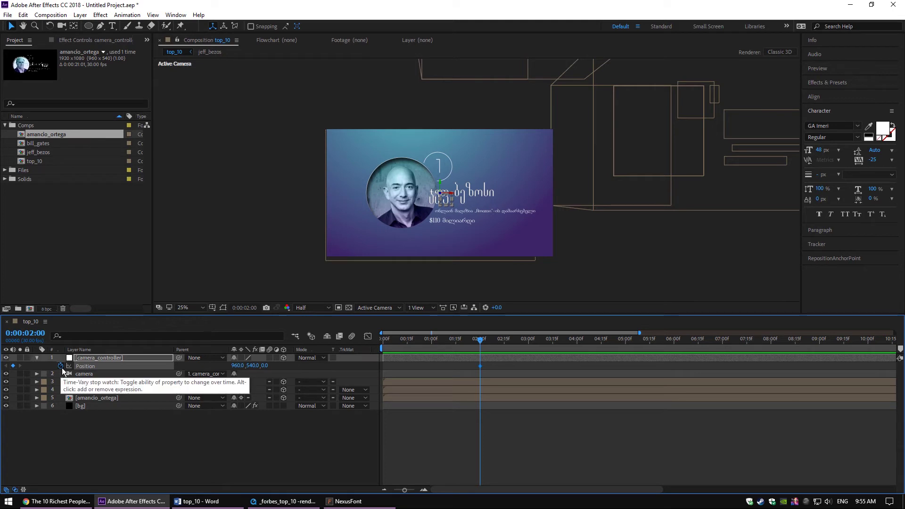
# At 0 seconds, set the camera_controller's X position to -732 so the Jeff Bezos card starts outside the frame.
pyautogui.moveTo(479, 344); pyautogui.dragTo(319, 343)
pyautogui.click(253, 448)
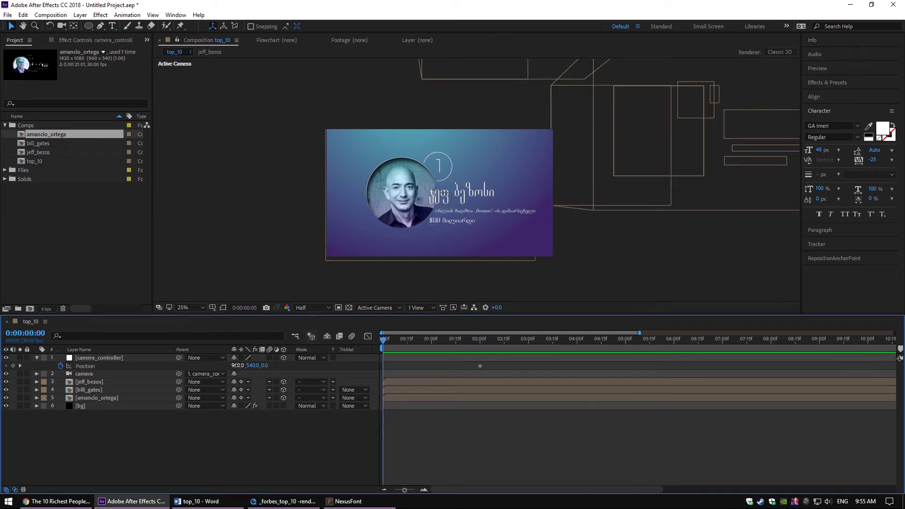
pyautogui.moveTo(235, 365); pyautogui.dragTo(39, 356)
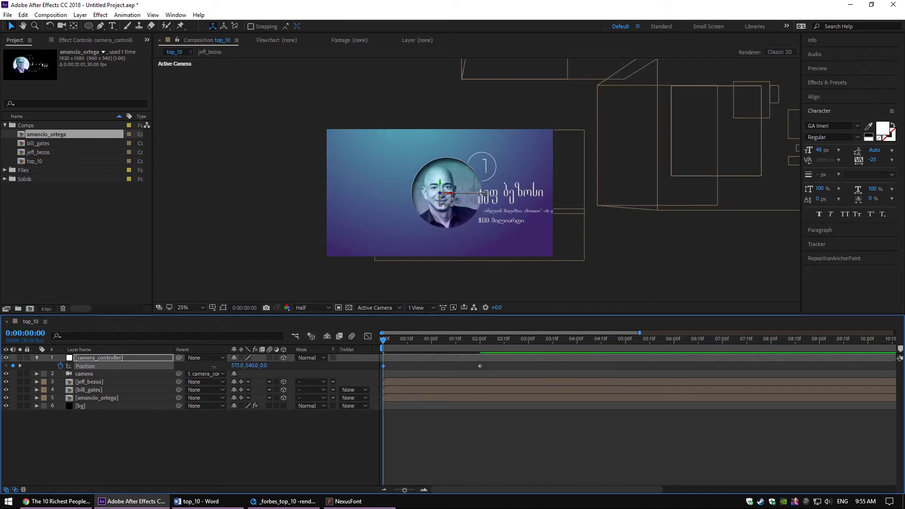
pyautogui.moveTo(214, 367); pyautogui.dragTo(94, 365)
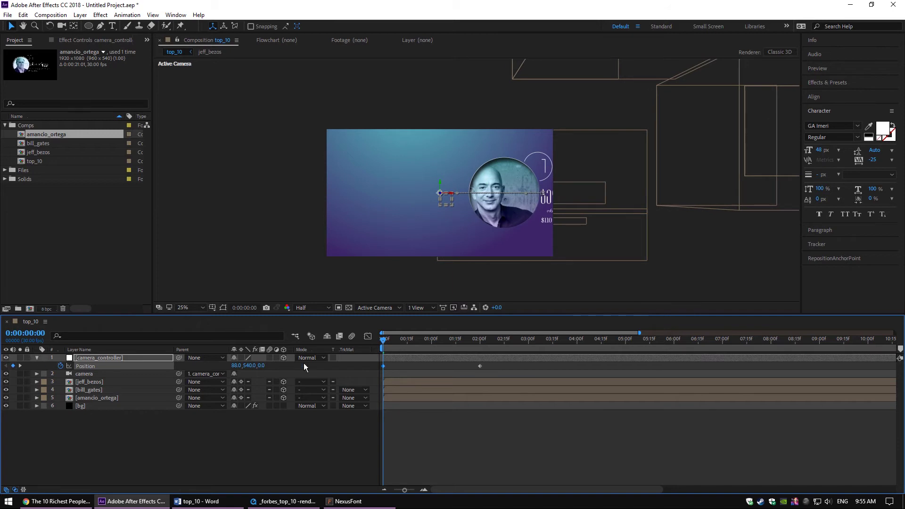
pyautogui.moveTo(235, 364); pyautogui.dragTo(196, 367)
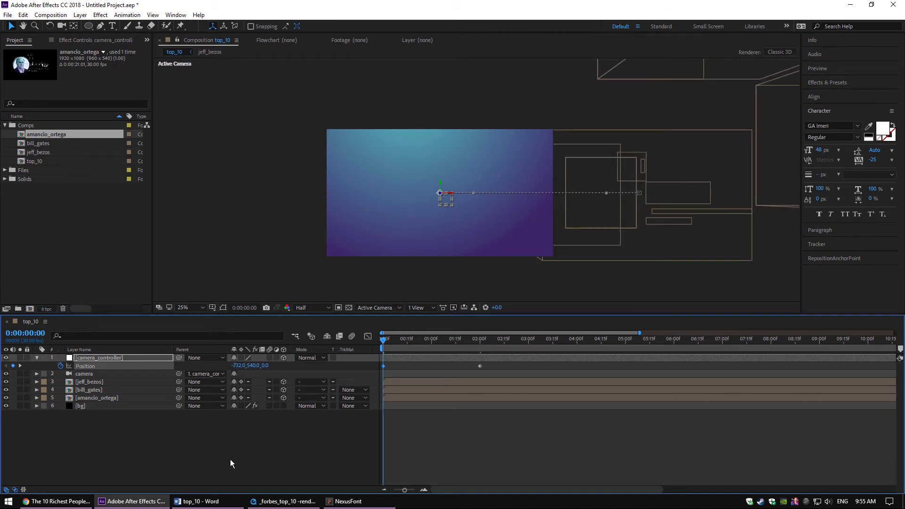
# Check the opening camera move and add a hold keyframe for the camera_controller's Position at 5 seconds.
pyautogui.moveTo(392, 339); pyautogui.dragTo(480, 351)
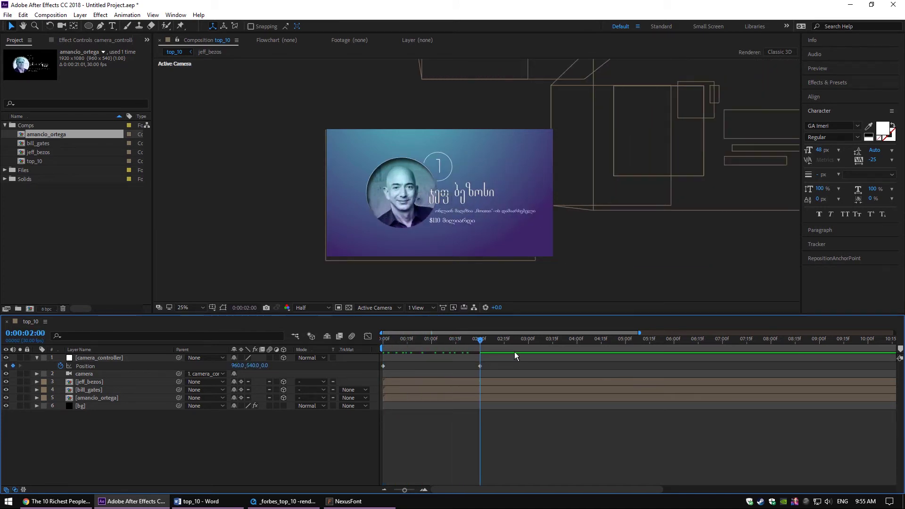
pyautogui.press('-')
pyautogui.moveTo(432, 340); pyautogui.dragTo(517, 352)
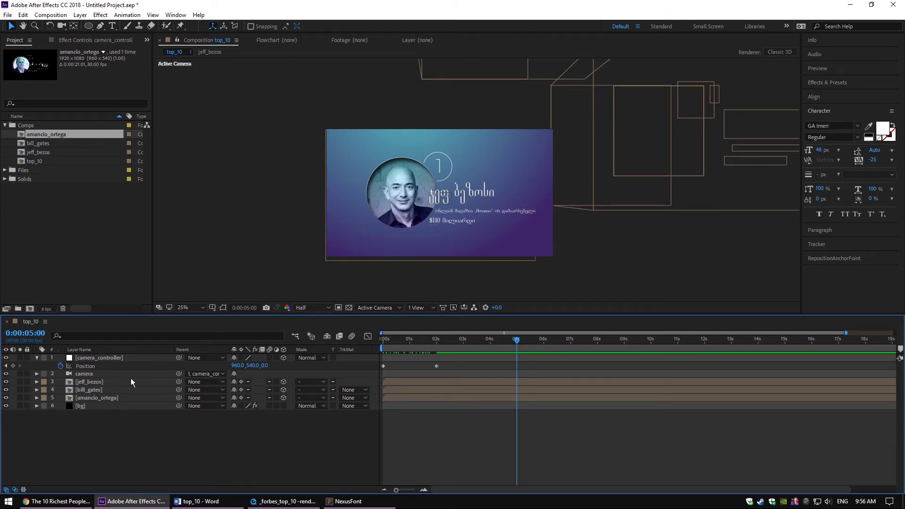
pyautogui.click(13, 366)
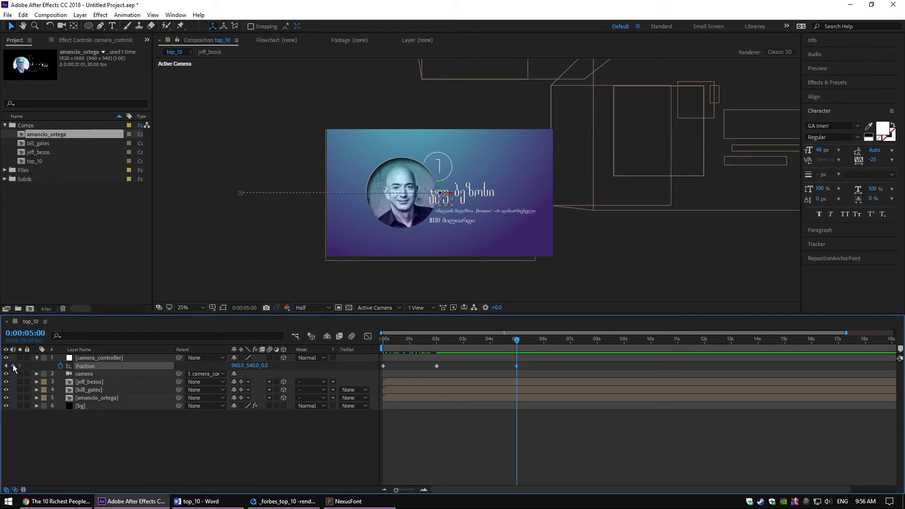
# At 7 seconds, copy the bill_gates layer's Position (2741, 128.3, -403) to the camera_controller so the Bill Gates card is framed.
pyautogui.moveTo(520, 344); pyautogui.dragTo(570, 344)
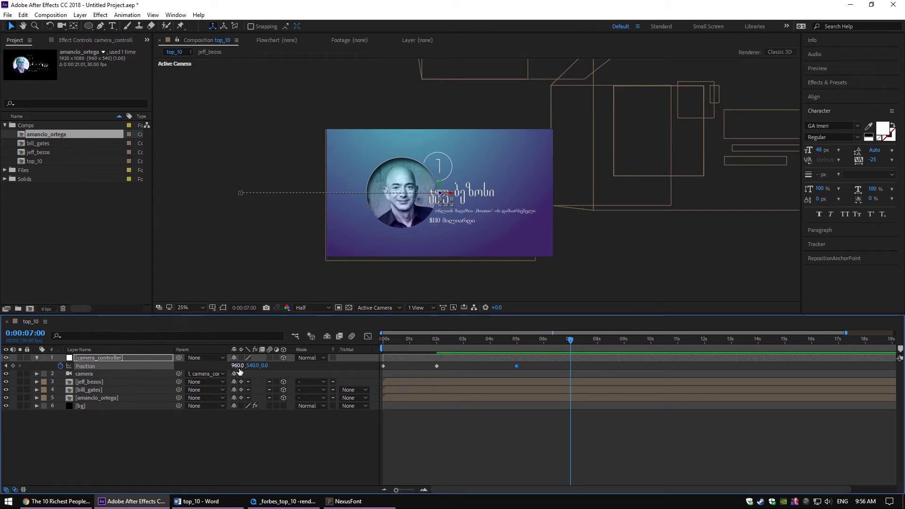
pyautogui.moveTo(262, 366); pyautogui.dragTo(242, 425)
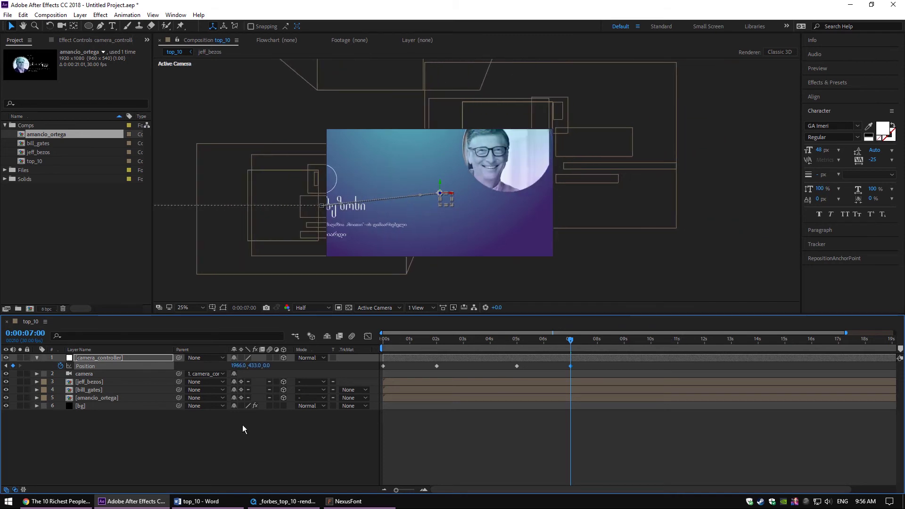
pyautogui.click(89, 392)
pyautogui.press('p')
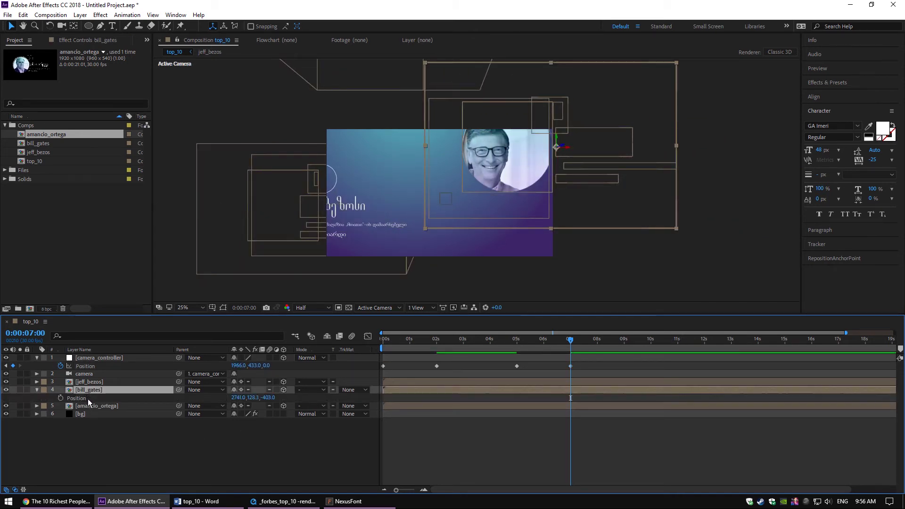
pyautogui.click(81, 359)
pyautogui.hotkey('ctrl', 'v')
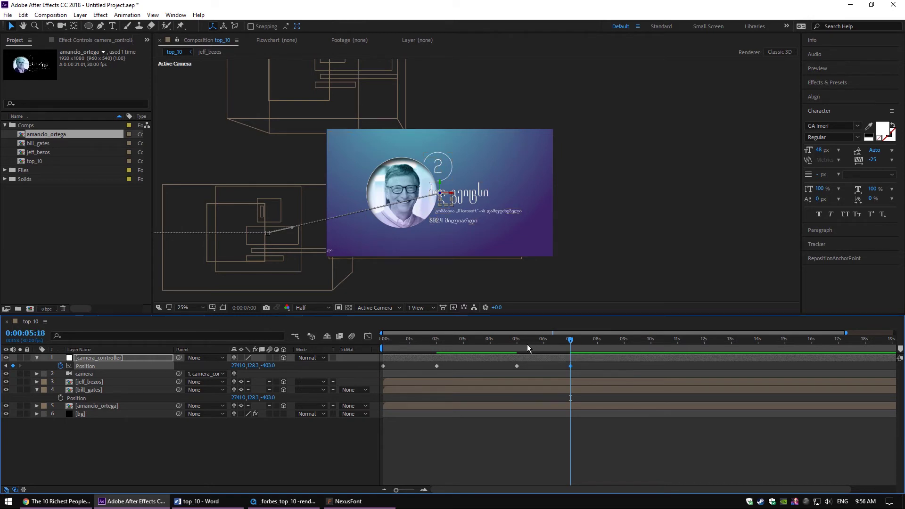
# Add a hold keyframe for the camera_controller's Position at 10 seconds on the Bill Gates card.
pyautogui.moveTo(527, 348); pyautogui.dragTo(651, 354)
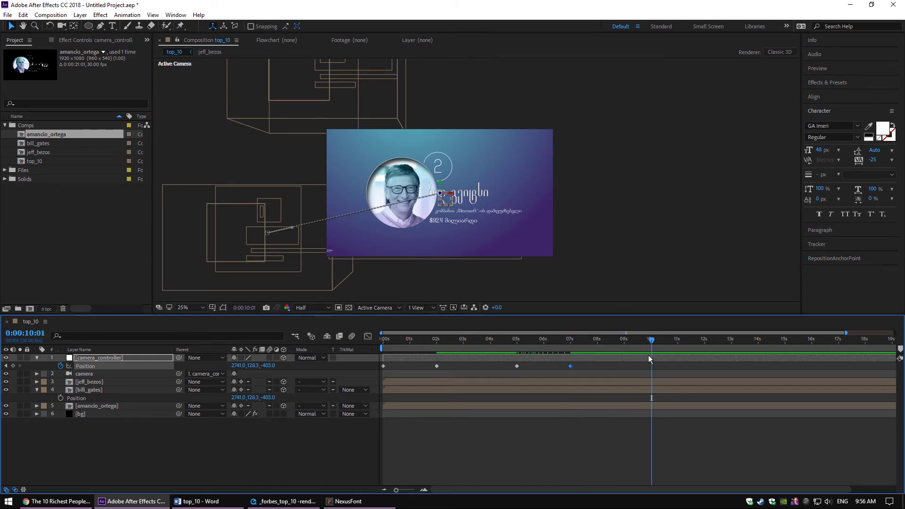
pyautogui.press('pageup')
pyautogui.click(92, 451)
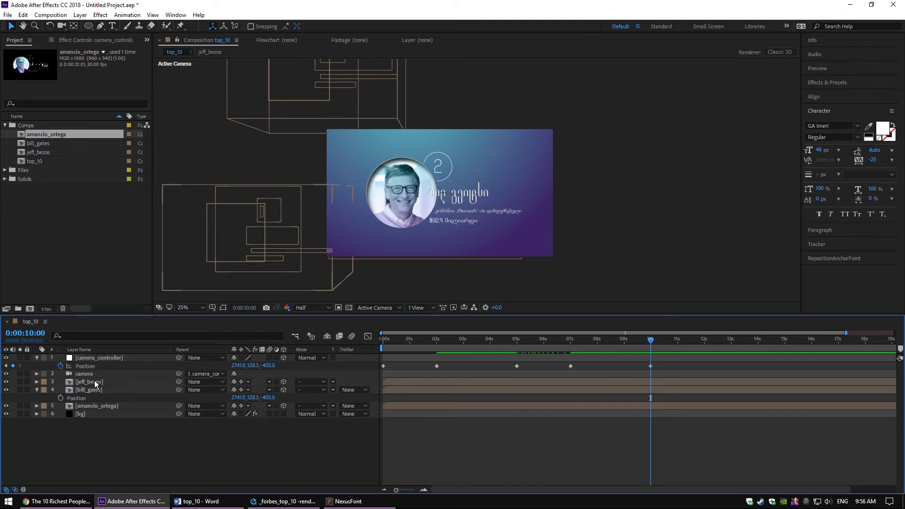
# At 12 seconds, copy the amancio_ortega layer's Position (1678.2, -1082.6, -100) to the camera_controller so that card is framed.
pyautogui.click(95, 380)
pyautogui.click(93, 405)
pyautogui.press('p')
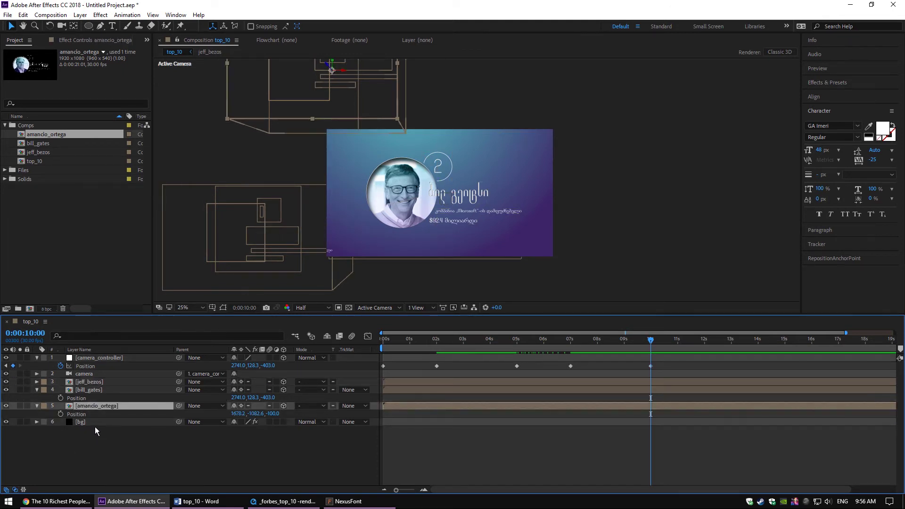
pyautogui.click(83, 415)
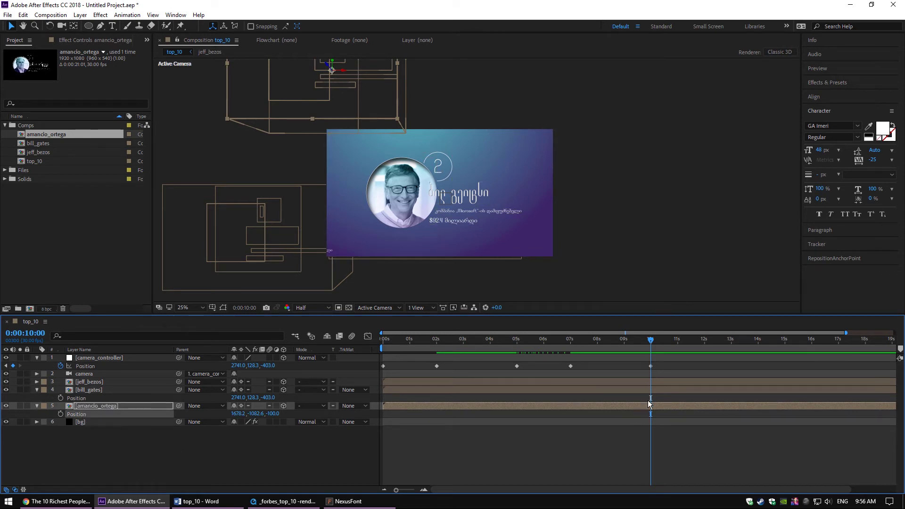
pyautogui.moveTo(683, 348); pyautogui.dragTo(705, 352)
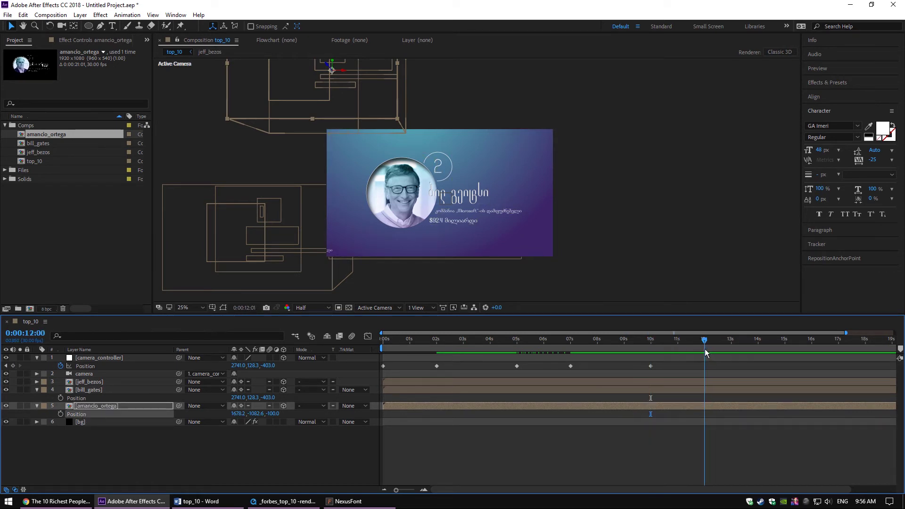
pyautogui.click(81, 358)
pyautogui.hotkey('ctrl', 'v')
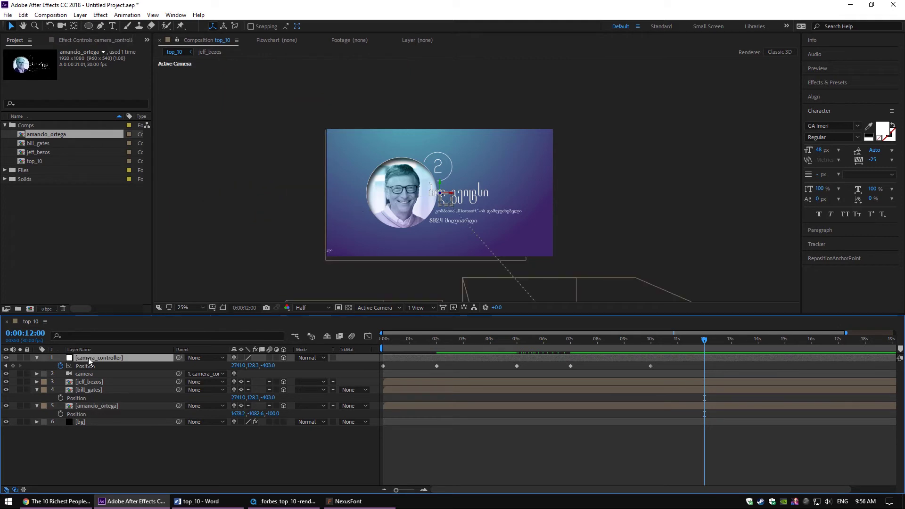
pyautogui.click(241, 481)
# Set the preview resolution to Quarter, play back the camera animation and return to the start of the timeline.
pyautogui.click(311, 307)
pyautogui.click(311, 363)
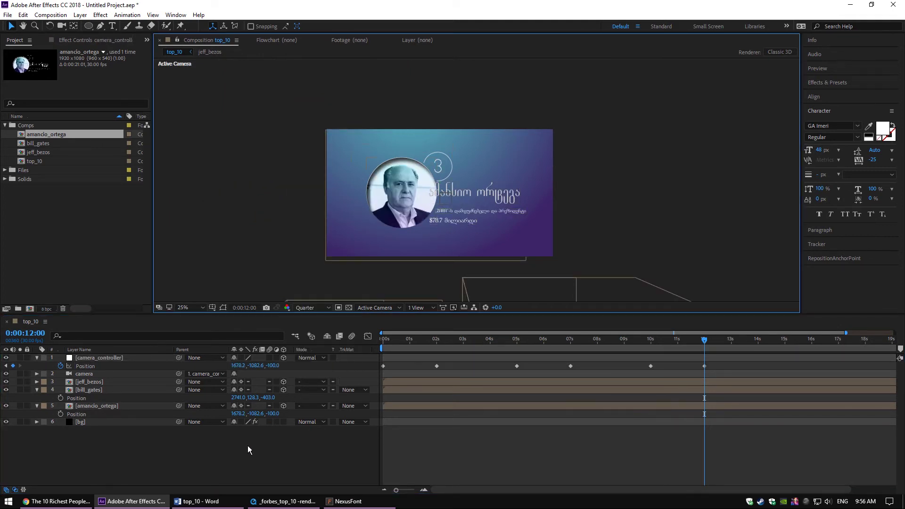
pyautogui.click(244, 446)
pyautogui.press('space')
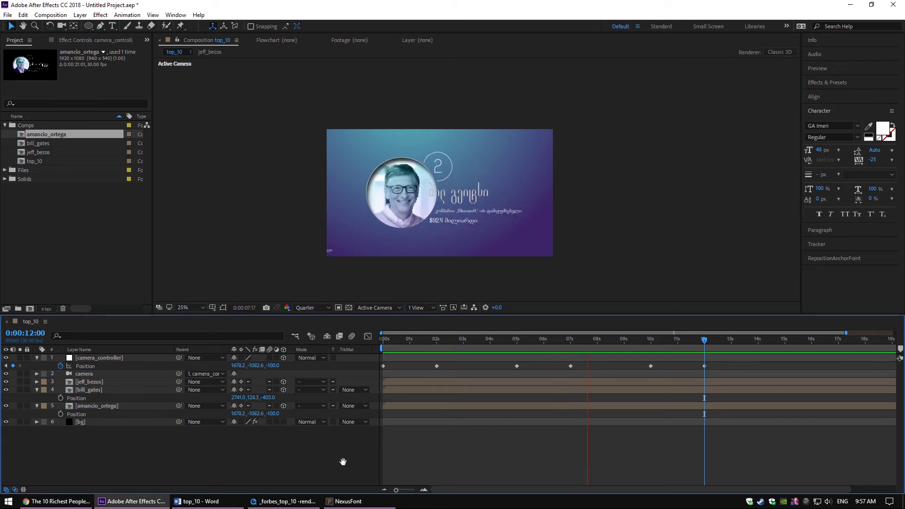
pyautogui.press('space')
pyautogui.press('Home')
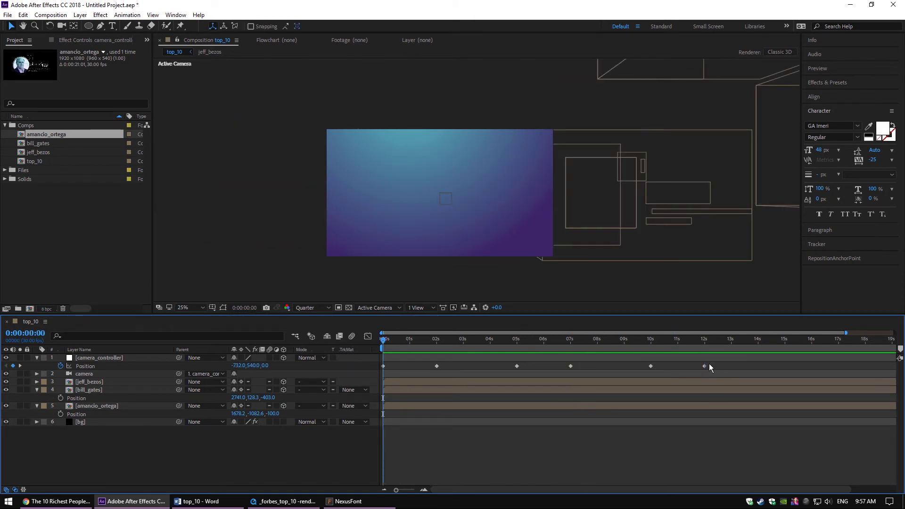
# Apply Easy Ease to all of the camera_controller's Position keyframes from 0 to 12 seconds.
pyautogui.moveTo(710, 367); pyautogui.dragTo(379, 371)
pyautogui.rightClick(384, 368)
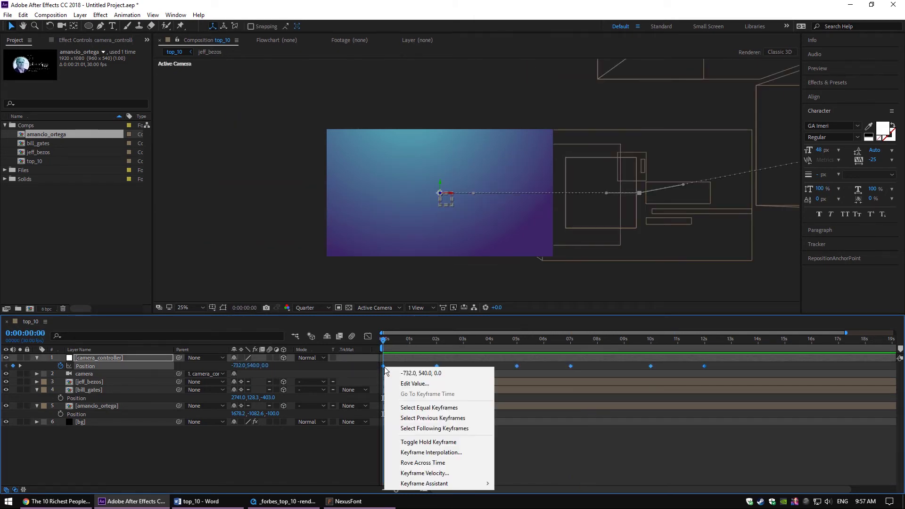
pyautogui.moveTo(423, 485)
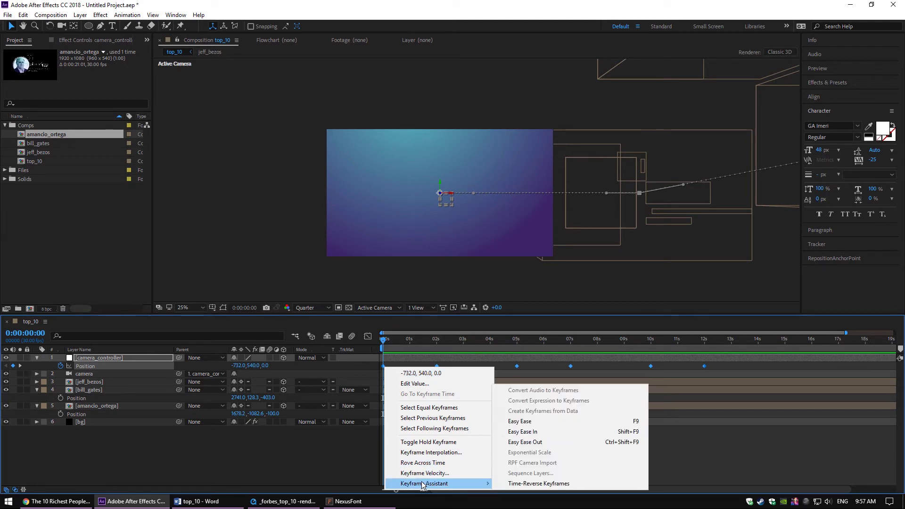
pyautogui.click(523, 421)
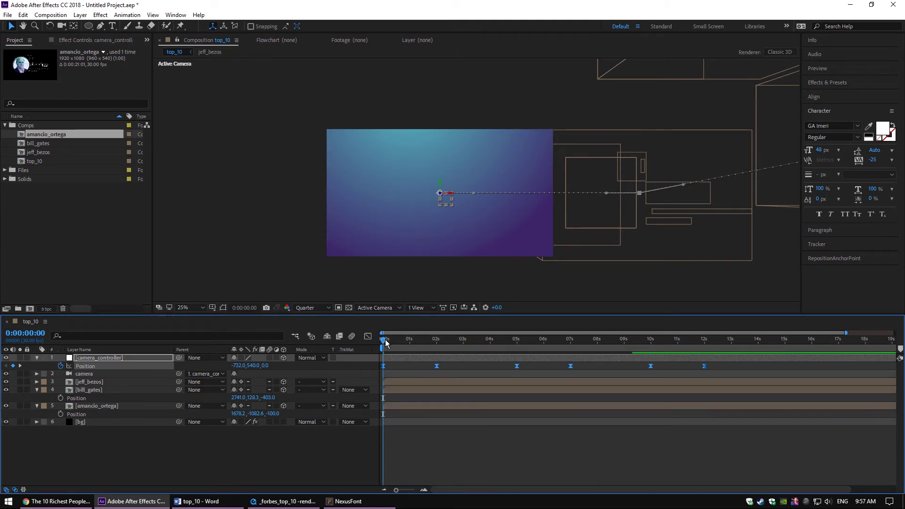
# Preview the eased camera animation and play the _forbes_top_10 reference render to compare its camera motion.
pyautogui.moveTo(397, 344); pyautogui.dragTo(415, 351)
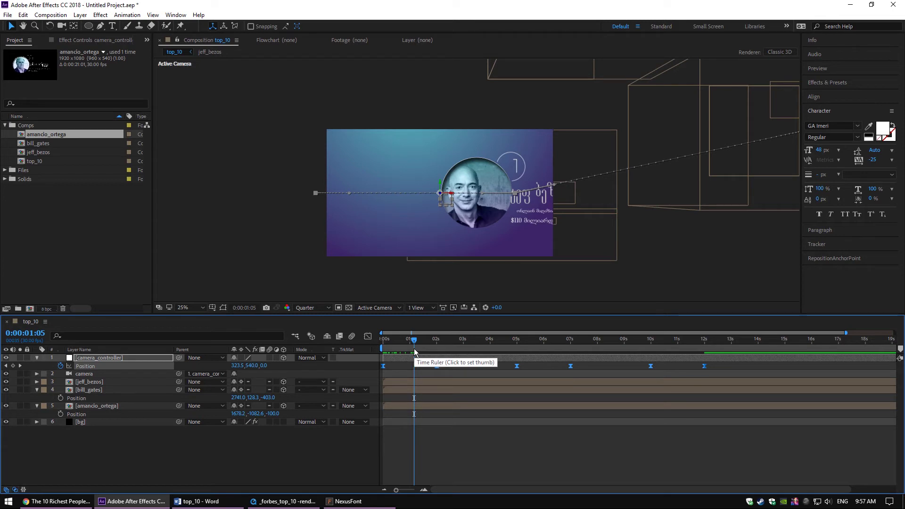
pyautogui.press('space')
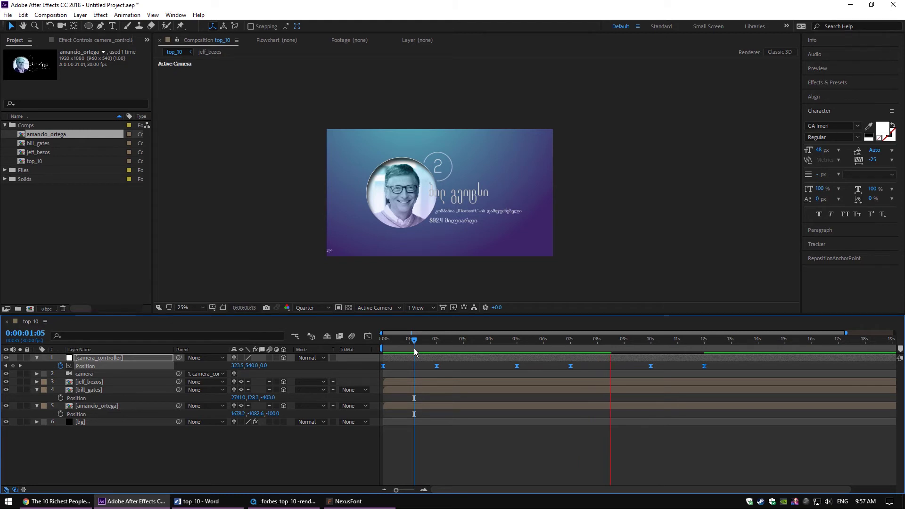
pyautogui.moveTo(410, 345); pyautogui.dragTo(314, 362)
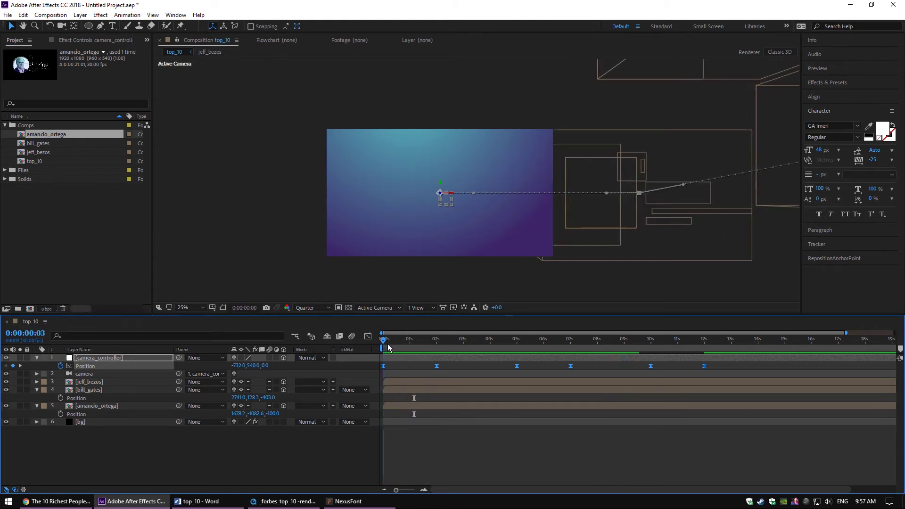
pyautogui.click(283, 501)
pyautogui.click(498, 401)
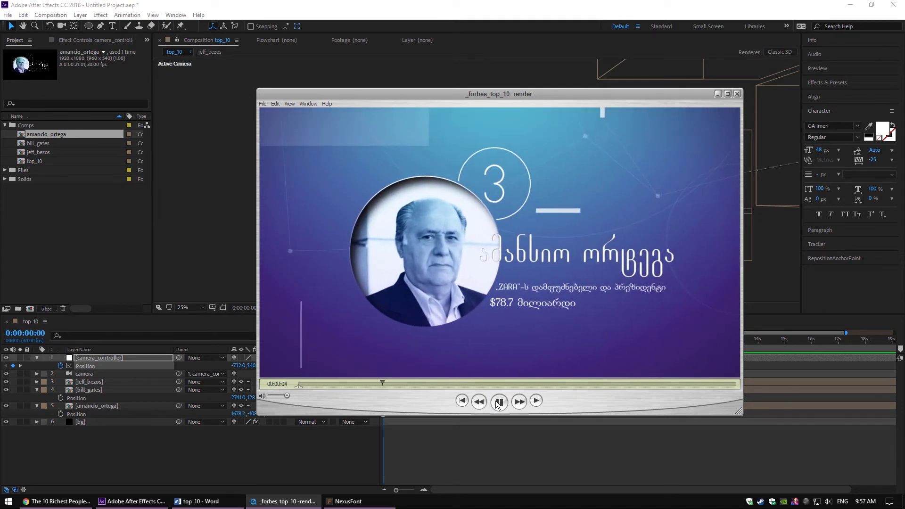
pyautogui.click(499, 402)
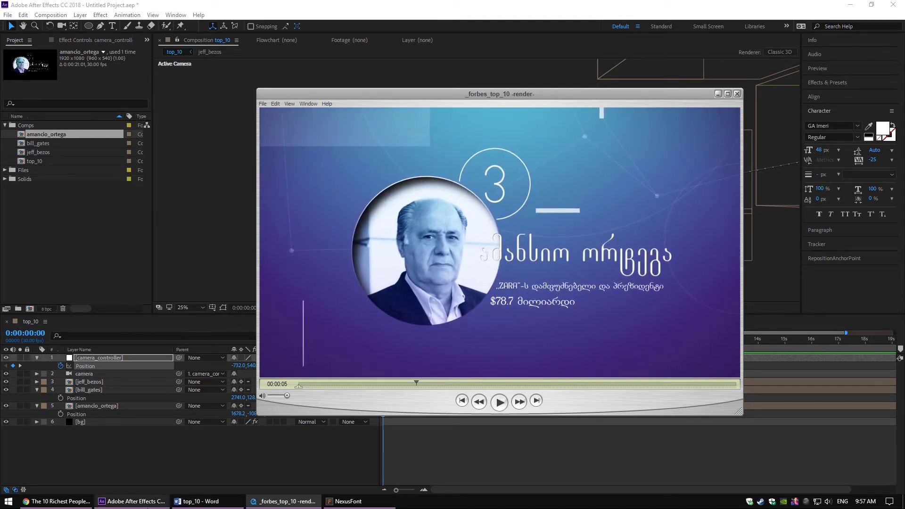
# In the speed graph, lengthen the ease handles of all camera_controller Position keyframes, the incoming ones most, for fast starts and gradual slowdowns.
pyautogui.click(132, 502)
pyautogui.moveTo(716, 373); pyautogui.dragTo(340, 380)
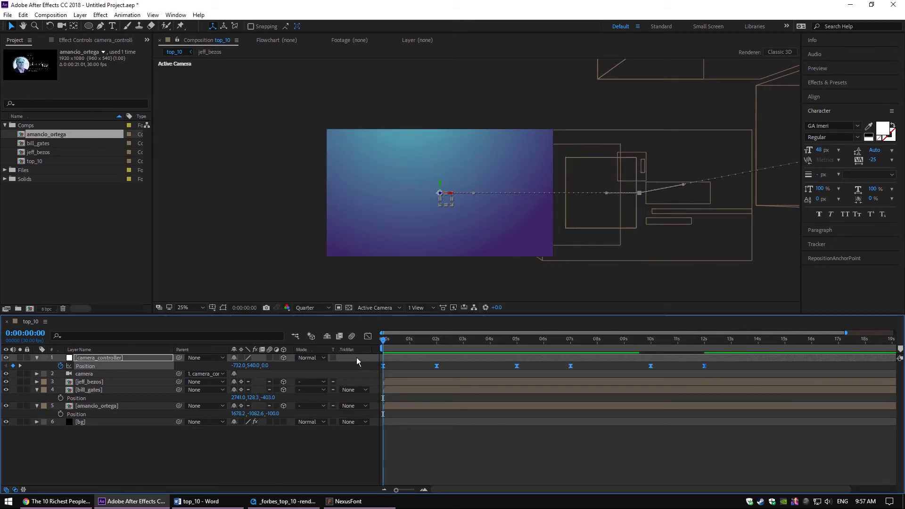
pyautogui.click(367, 336)
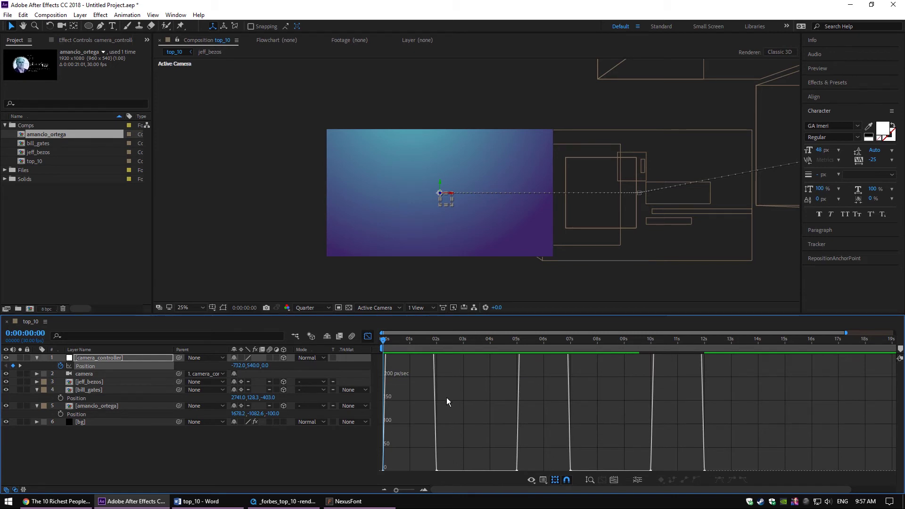
pyautogui.press('F9')
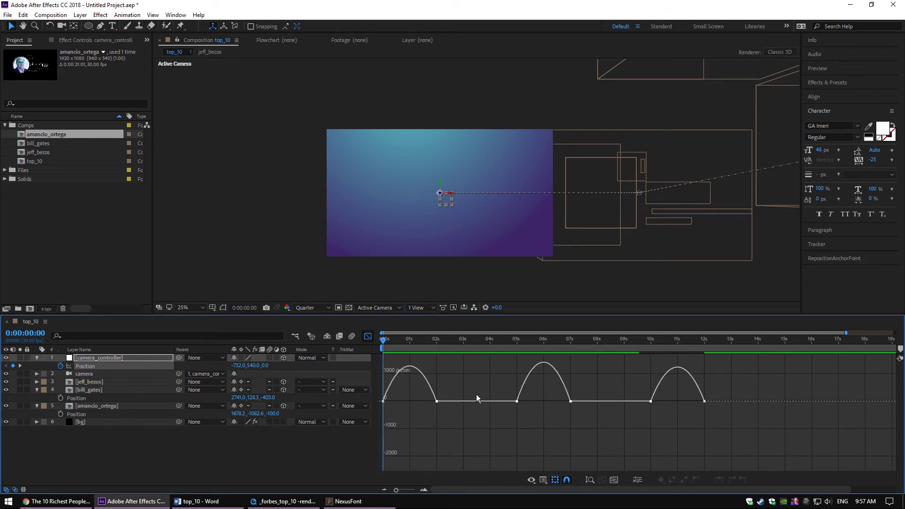
pyautogui.moveTo(749, 391); pyautogui.dragTo(313, 419)
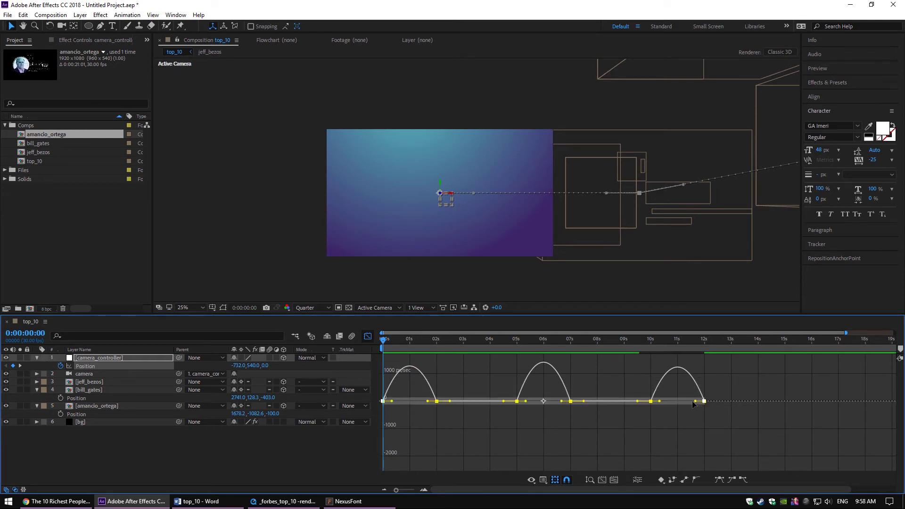
pyautogui.moveTo(694, 401); pyautogui.dragTo(683, 401)
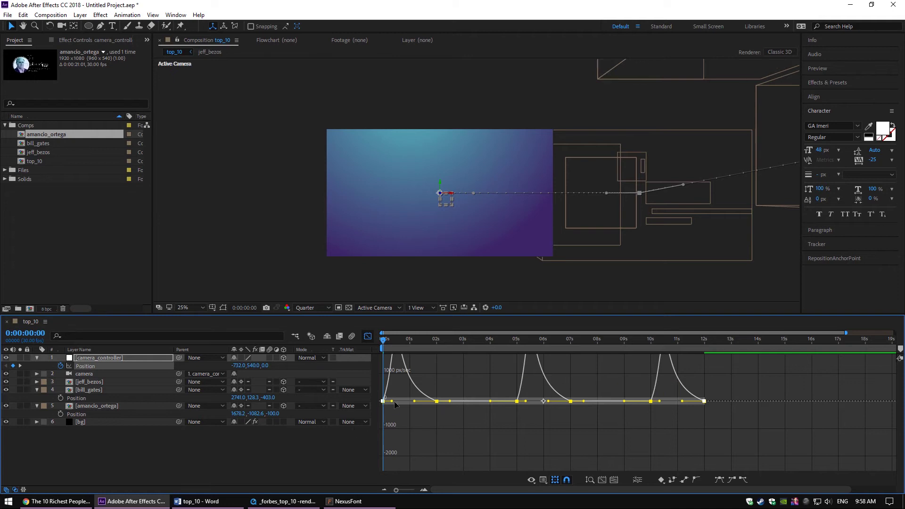
pyautogui.moveTo(392, 404); pyautogui.dragTo(413, 403)
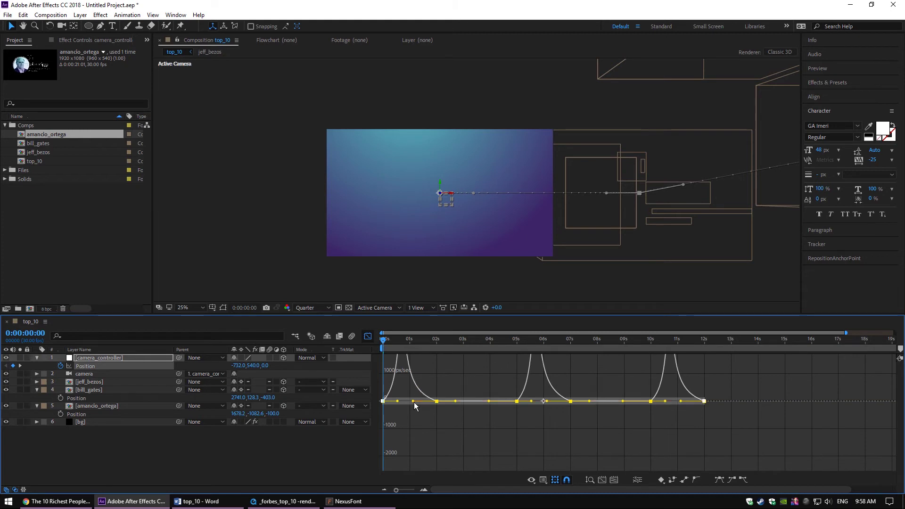
pyautogui.click(367, 336)
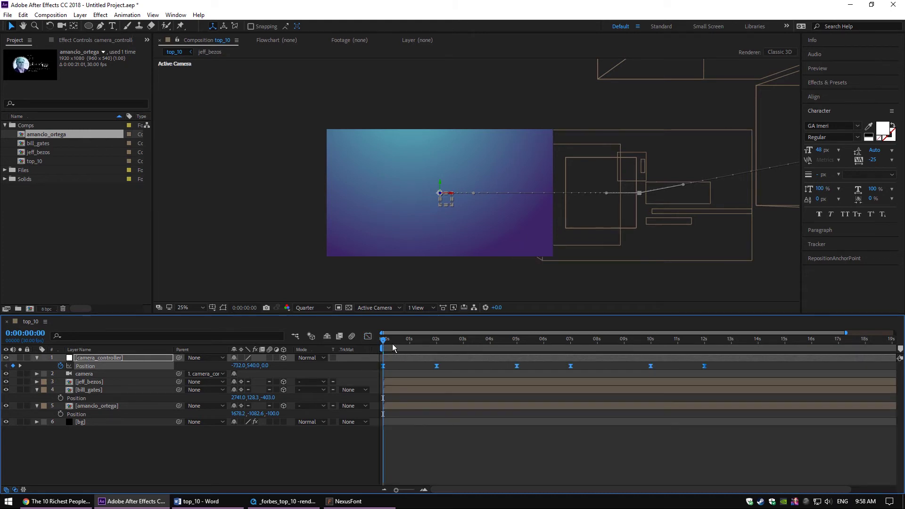
# Play back the camera animation with the reshaped easing and return to the start of the timeline.
pyautogui.click(112, 457)
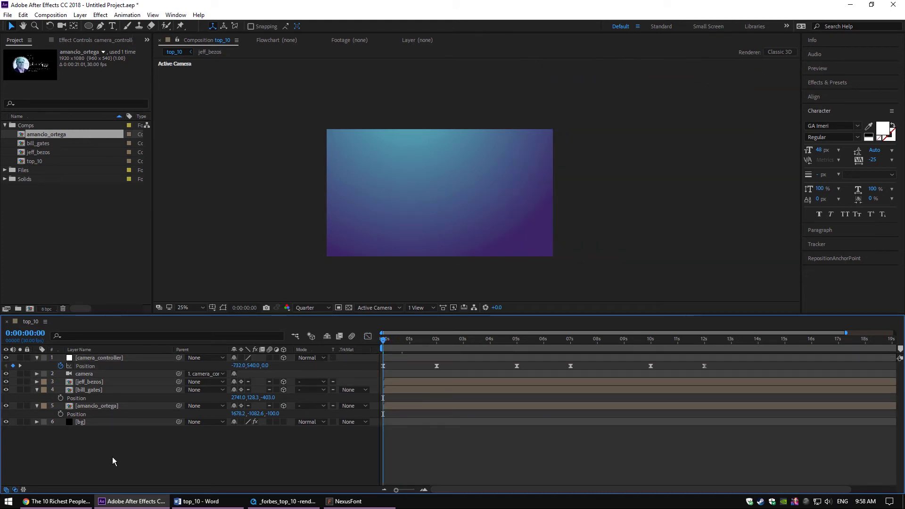
pyautogui.press('space')
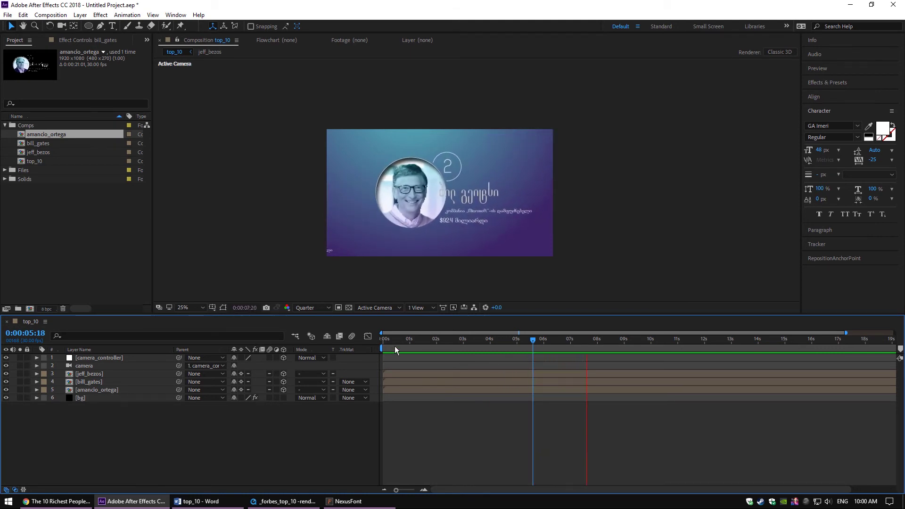
pyautogui.click(381, 340)
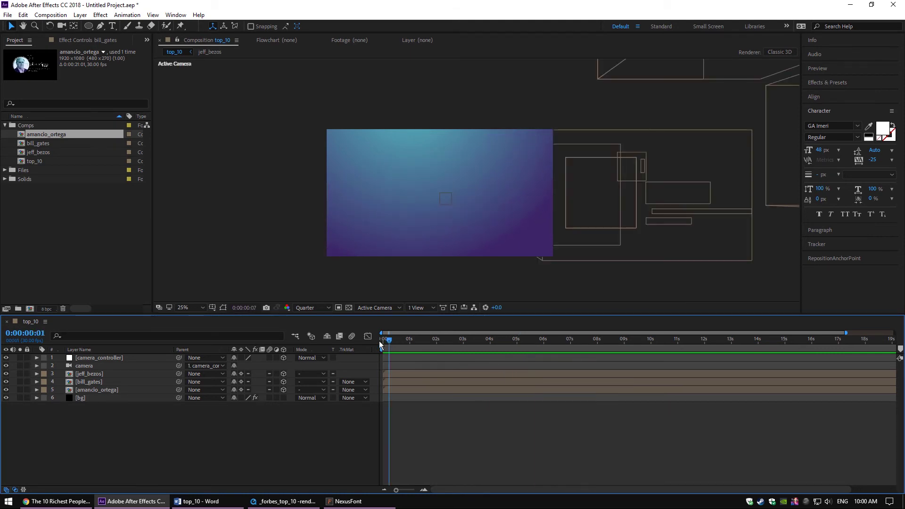
pyautogui.scroll(1, 387, 246)
pyautogui.moveTo(375, 252); pyautogui.dragTo(398, 239)
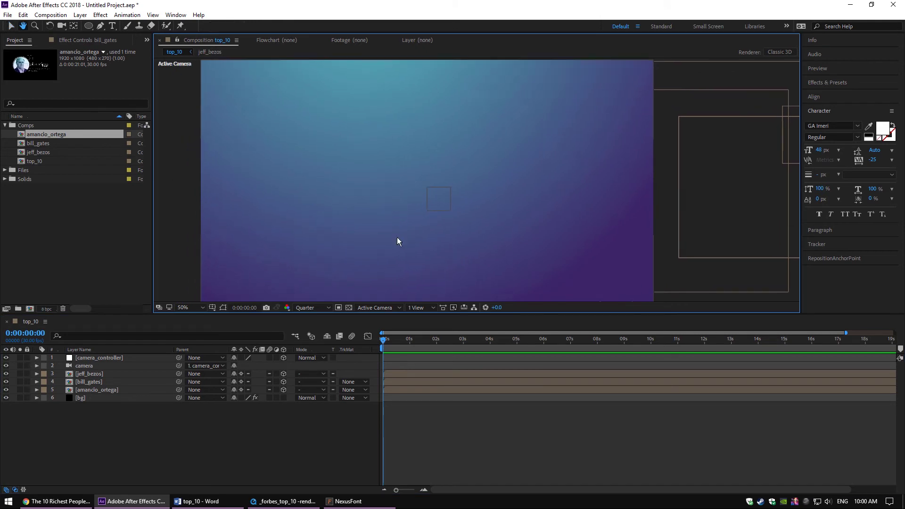
# Replay the _forbes_top_10 reference render from its beginning to examine how the camera drifts on each card.
pyautogui.click(283, 501)
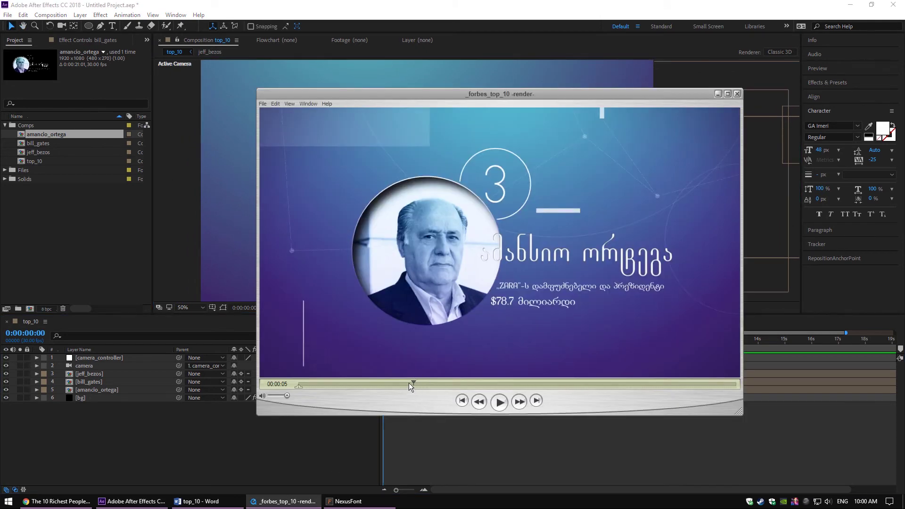
pyautogui.moveTo(409, 383); pyautogui.dragTo(278, 388)
pyautogui.click(501, 402)
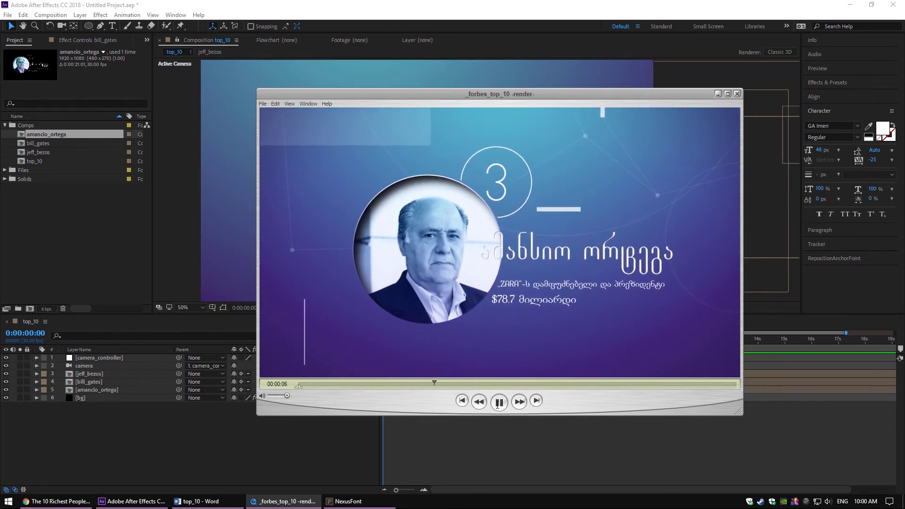
pyautogui.click(500, 402)
# Add the expression wiggle(0.5,30) to the camera_controller's Position.
pyautogui.click(212, 454)
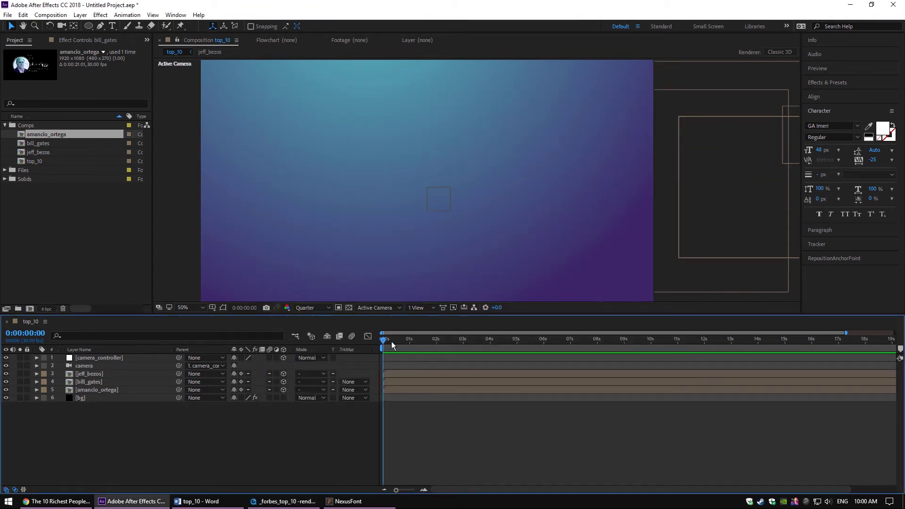
pyautogui.click(83, 359)
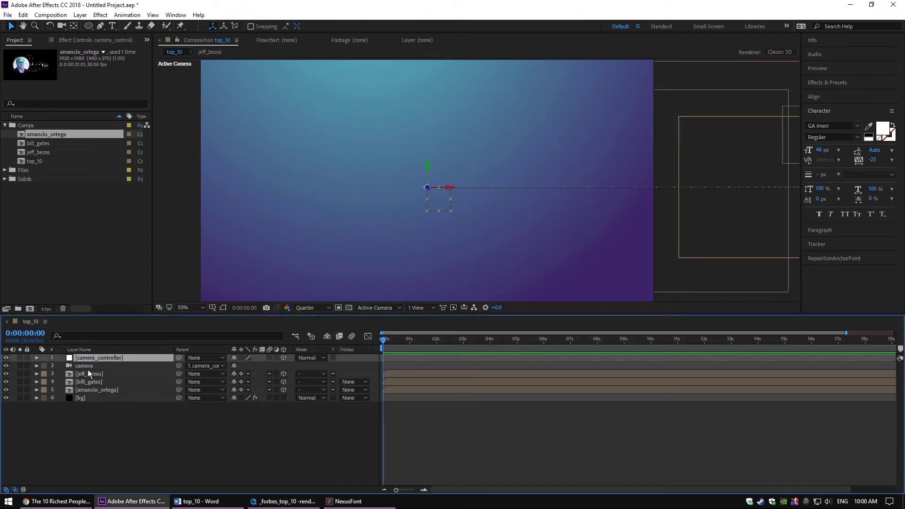
pyautogui.press('p')
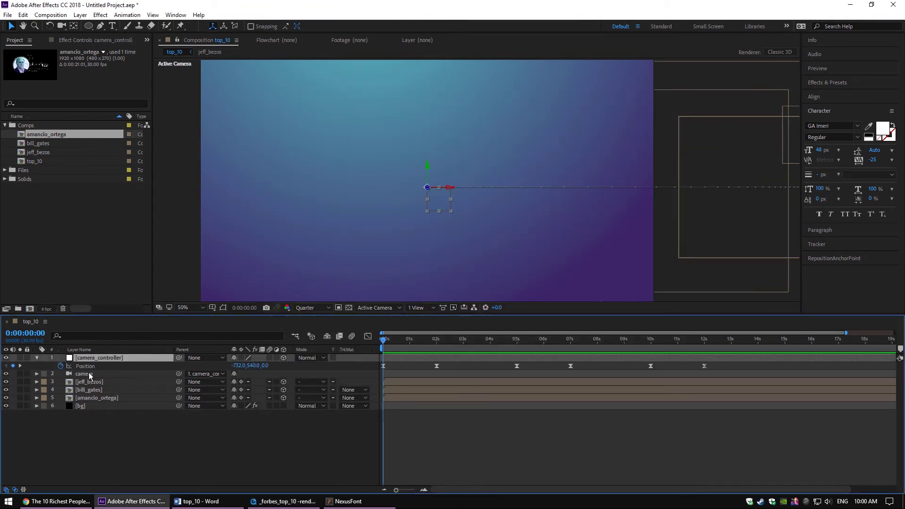
pyautogui.keyDown('alt'); pyautogui.click(61, 367); pyautogui.keyUp('alt')
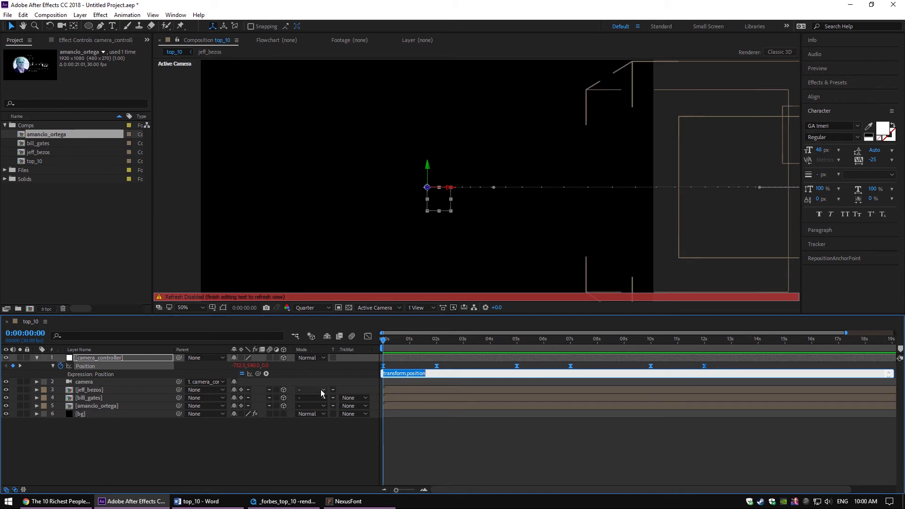
pyautogui.write('wiggle')
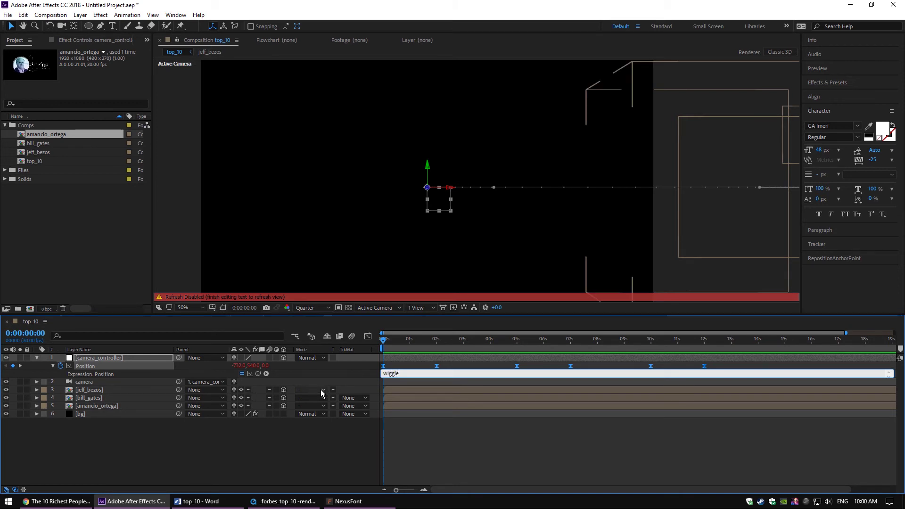
pyautogui.write('()')
pyautogui.write('0.5')
pyautogui.write(',')
pyautogui.write('30')
pyautogui.click(128, 462)
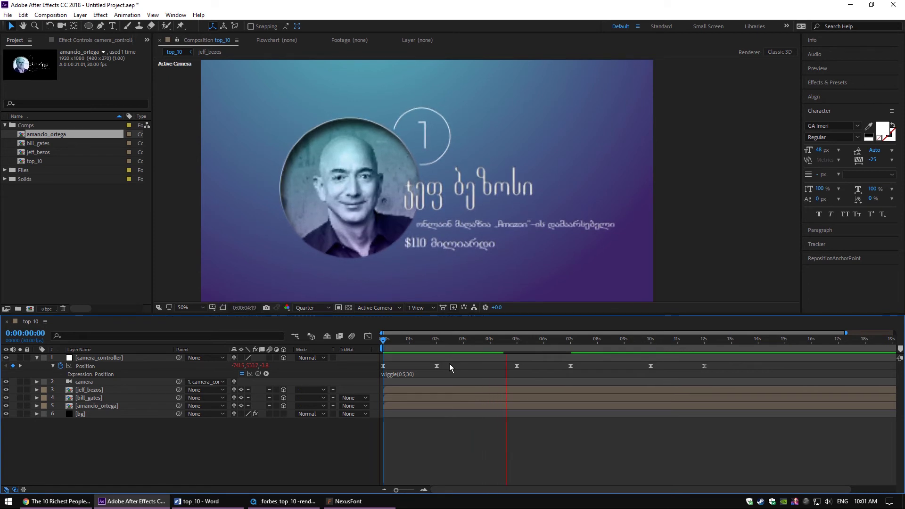
# Change the camera_controller's Position expression to wiggle(0.6,35) and preview the camera shake through to the third card.
pyautogui.click(410, 373)
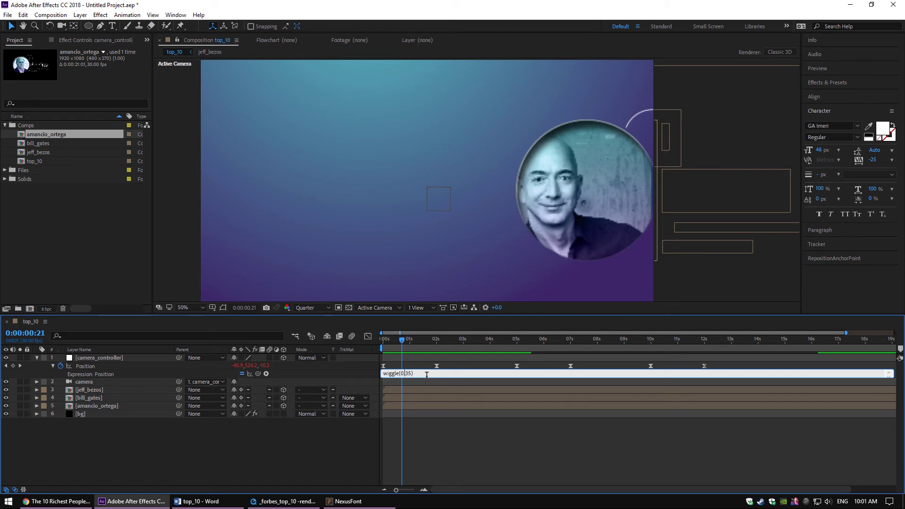
pyautogui.click(199, 468)
pyautogui.press('space')
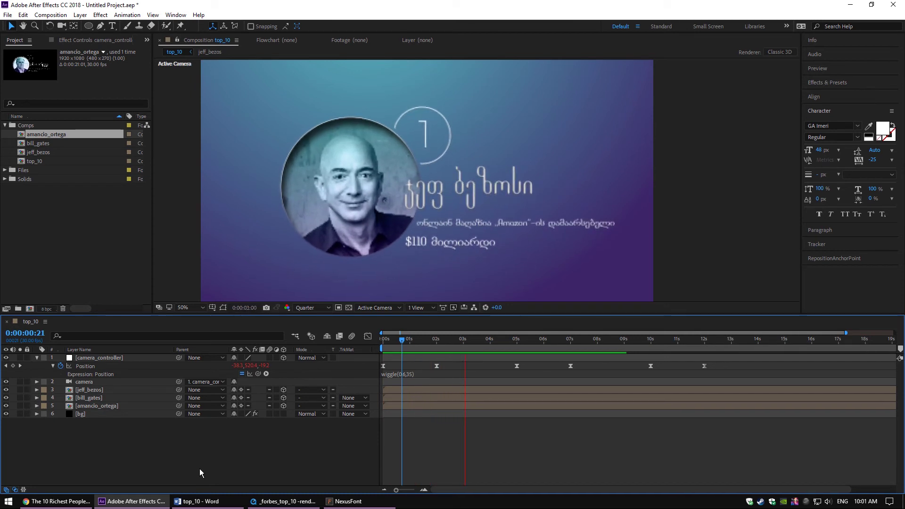
pyautogui.press('space')
pyautogui.moveTo(468, 339); pyautogui.dragTo(735, 357)
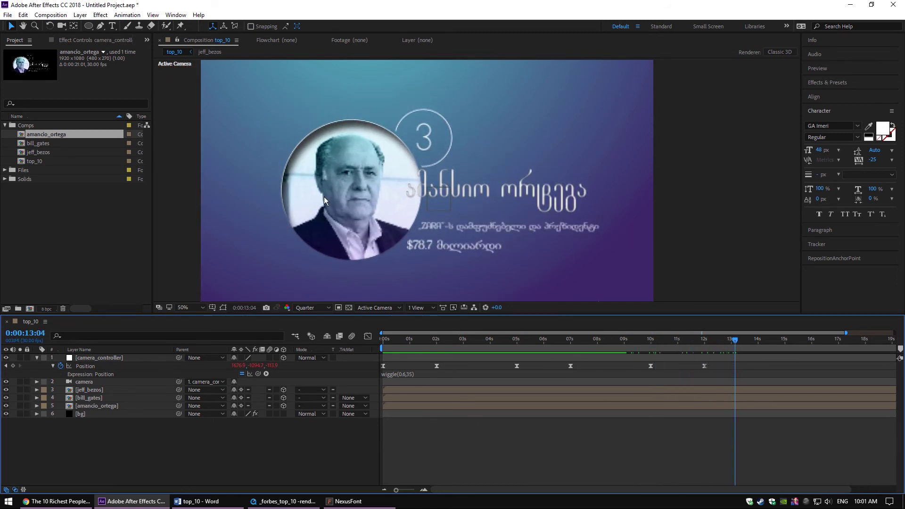
# Scrub the _forbes_top_10 reference render around the third card to examine its background and decorative elements.
pyautogui.scroll(-1, 323, 196)
pyautogui.click(284, 500)
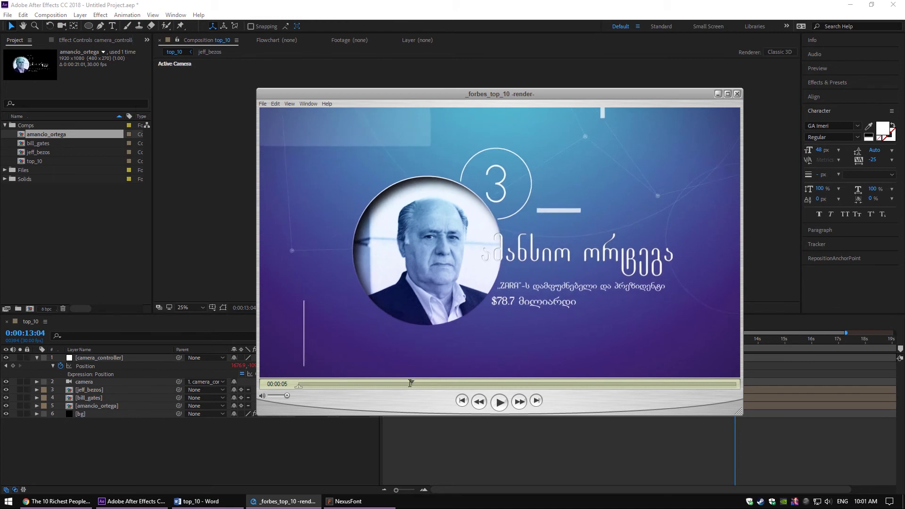
pyautogui.moveTo(451, 383); pyautogui.dragTo(385, 381)
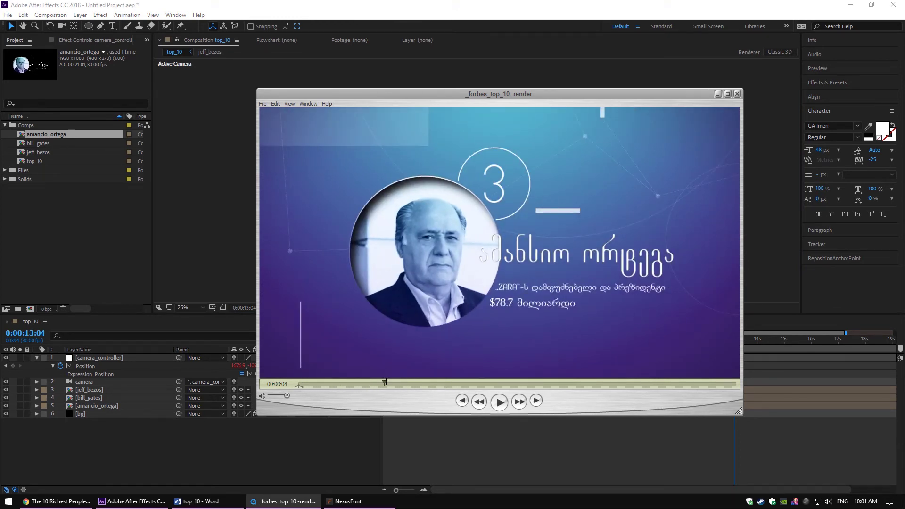
# Collapse the camera_controller's properties and play back the top_10 composition from the start.
pyautogui.click(75, 439)
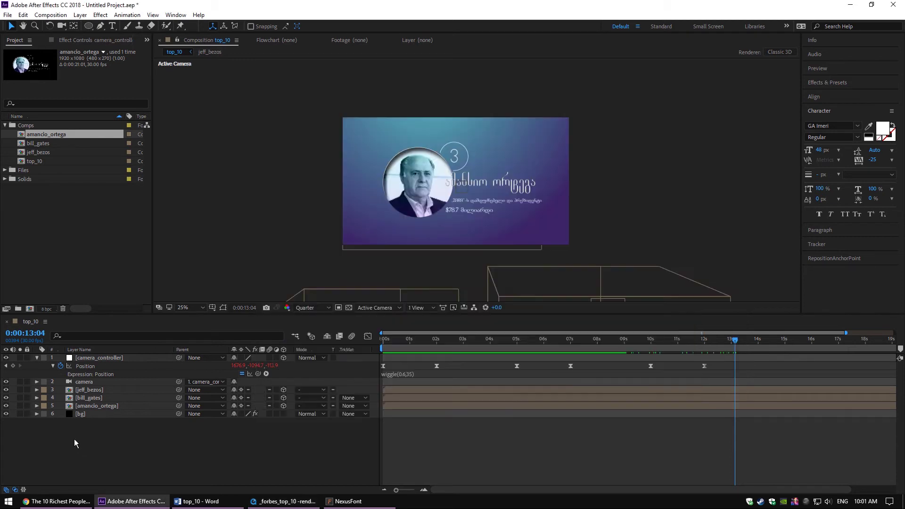
pyautogui.click(37, 358)
pyautogui.moveTo(431, 338); pyautogui.dragTo(369, 340)
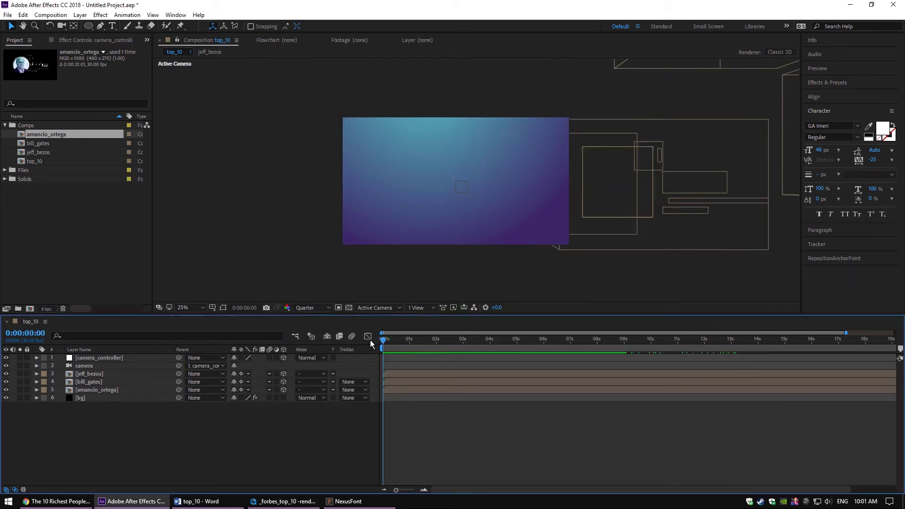
pyautogui.press('space')
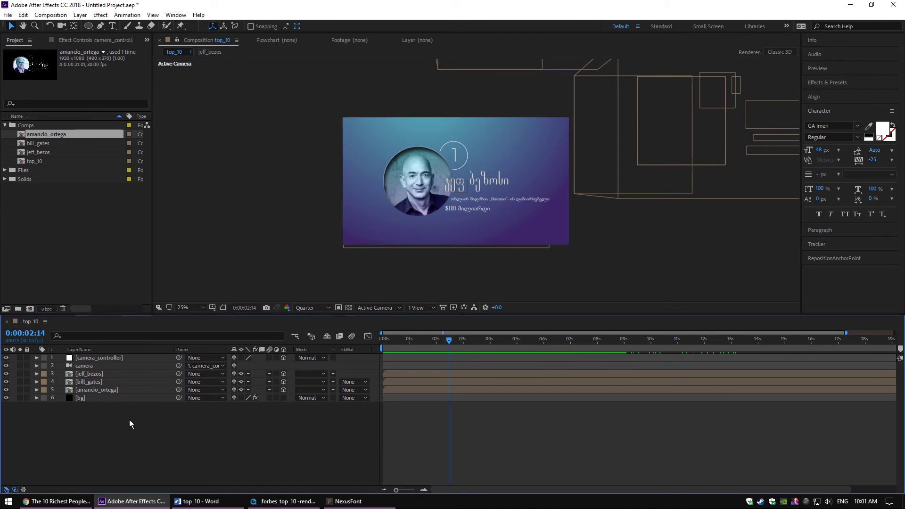
pyautogui.click(107, 391)
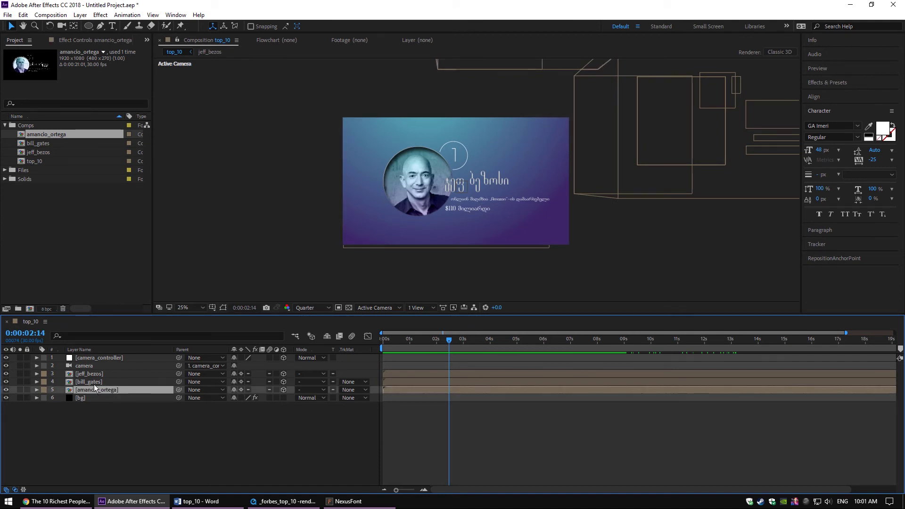
pyautogui.click(94, 382)
pyautogui.click(94, 375)
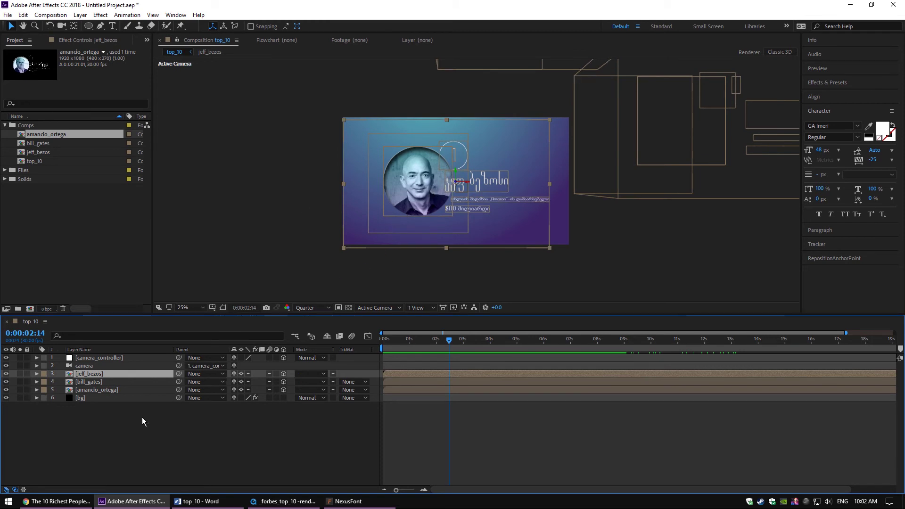
pyautogui.click(137, 453)
# Create a white 300 × 300 px solid in the top_10 composition.
pyautogui.rightClick(100, 440)
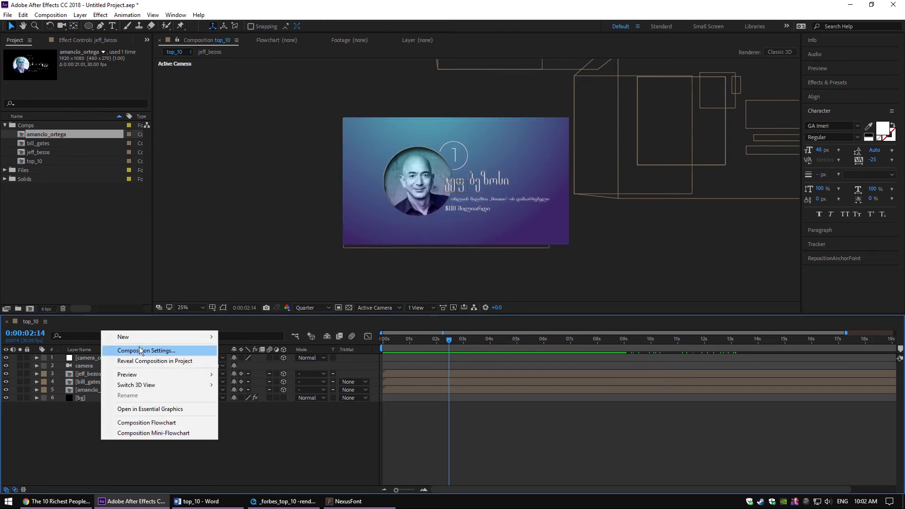
pyautogui.moveTo(142, 338)
pyautogui.click(247, 359)
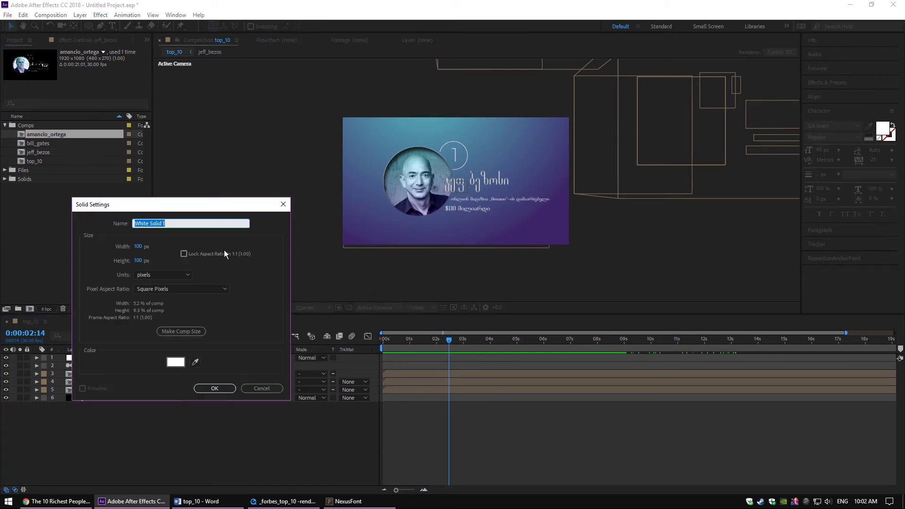
pyautogui.click(138, 246)
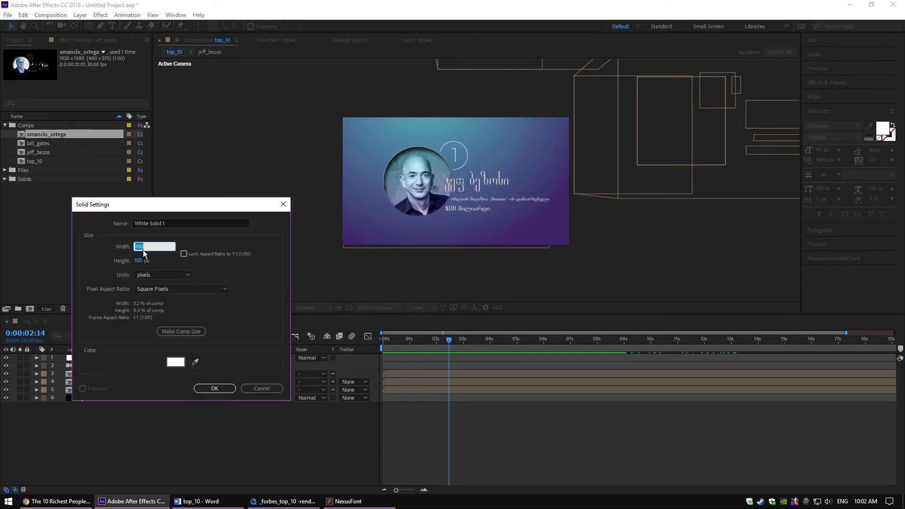
pyautogui.write('300')
pyautogui.press('Tab')
pyautogui.write('300')
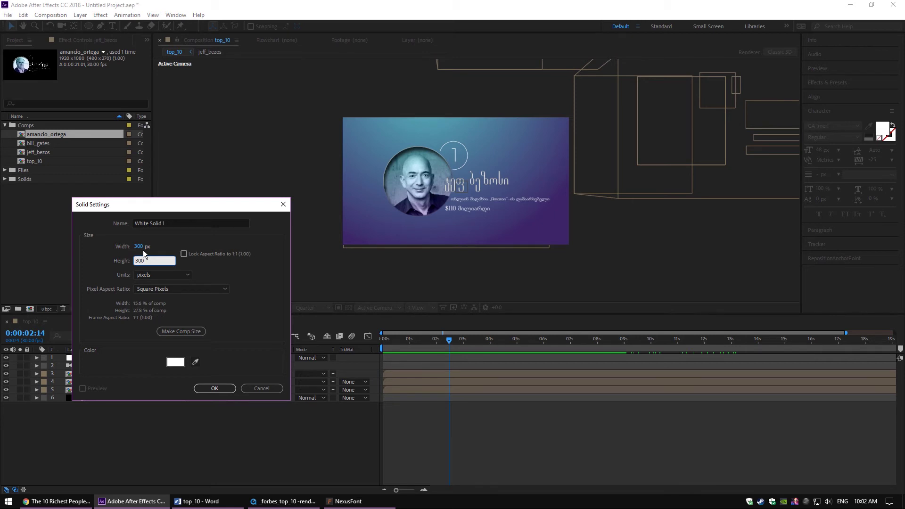
pyautogui.press('Return')
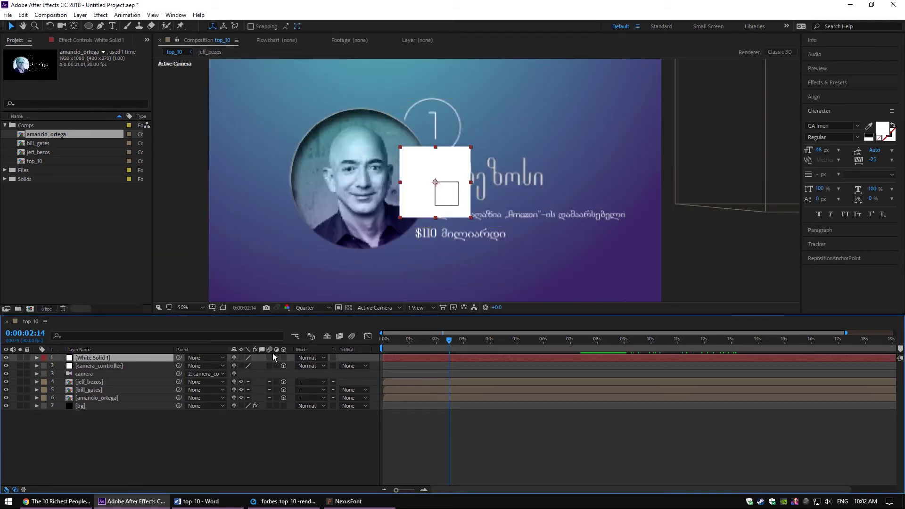
# Rename the white solid as element_01.
pyautogui.hotkey('ctrl', 'shift', 'y')
pyautogui.write('e')
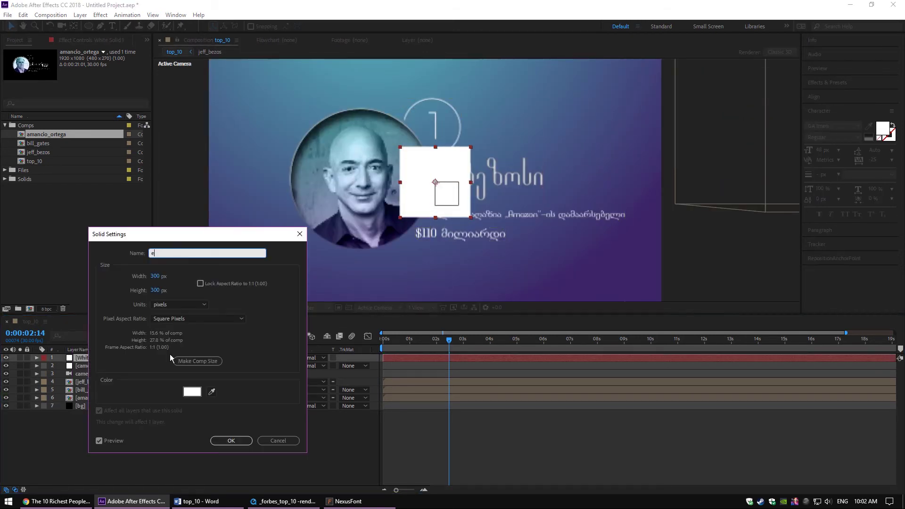
pyautogui.write('lement_01')
pyautogui.press('Return')
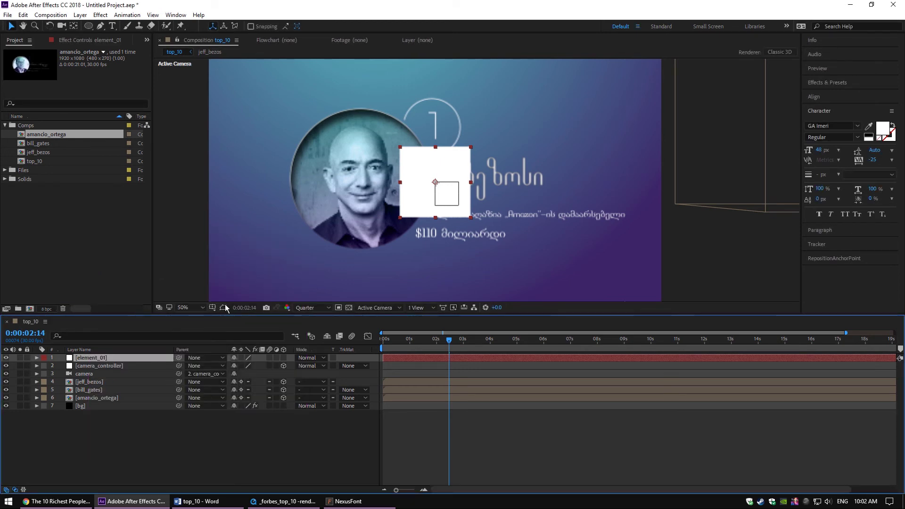
# Set the composition preview resolution to Half.
pyautogui.click(311, 307)
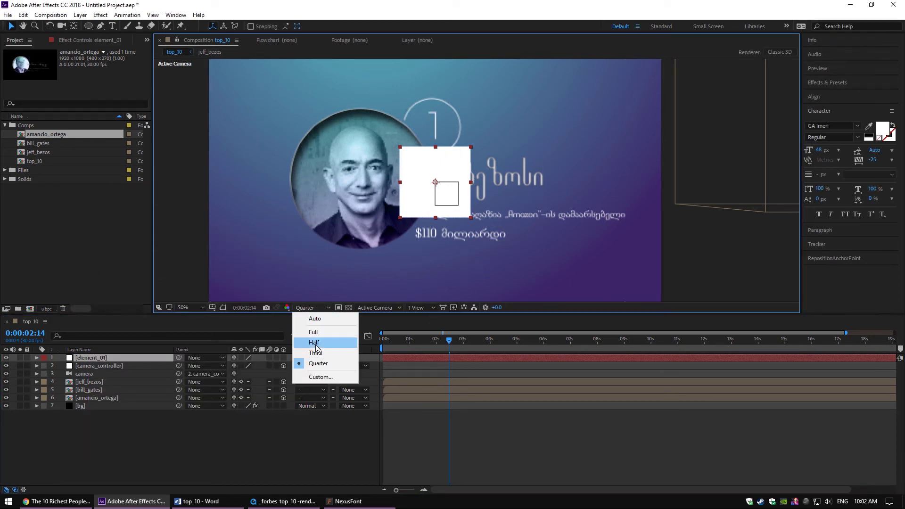
pyautogui.click(314, 342)
pyautogui.moveTo(389, 194); pyautogui.dragTo(449, 184)
pyautogui.press('v')
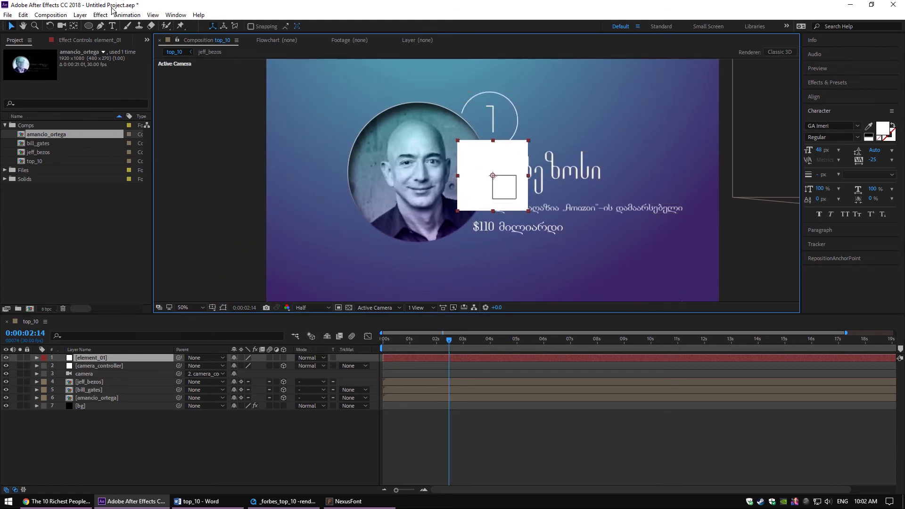
# Make element_01 a 3D layer, push it back in depth and place it at the lower-left edge of the first card's portrait.
pyautogui.click(283, 357)
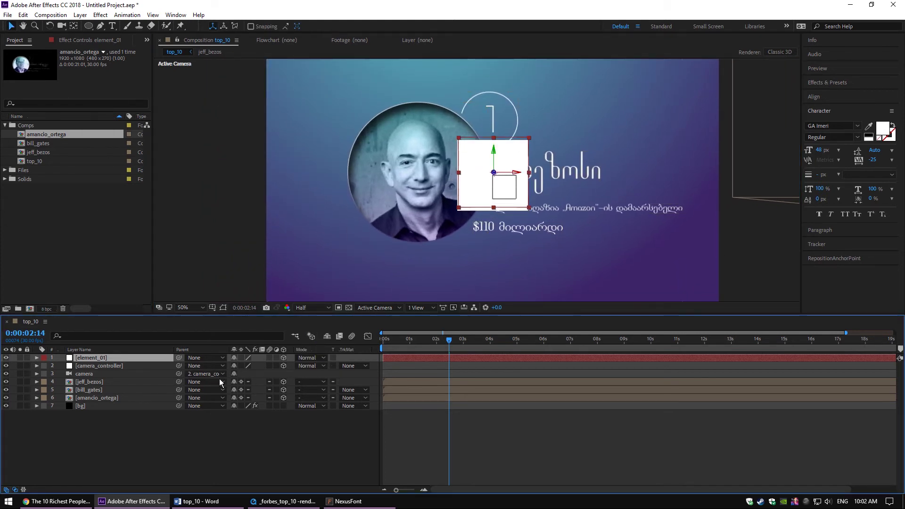
pyautogui.press('p')
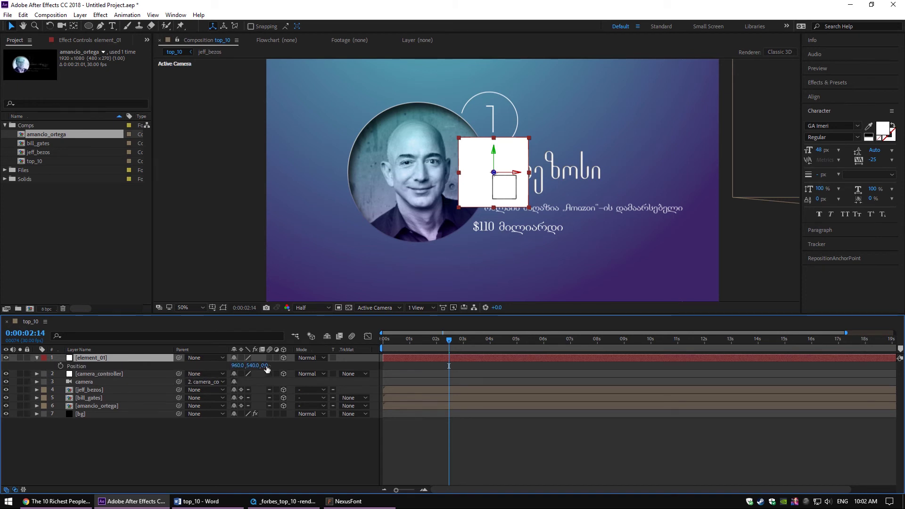
pyautogui.moveTo(493, 173); pyautogui.dragTo(497, 125)
pyautogui.moveTo(502, 179); pyautogui.dragTo(368, 270)
# Move element_01 below the amancio_ortega layer and set its opacity to 10%.
pyautogui.press('t')
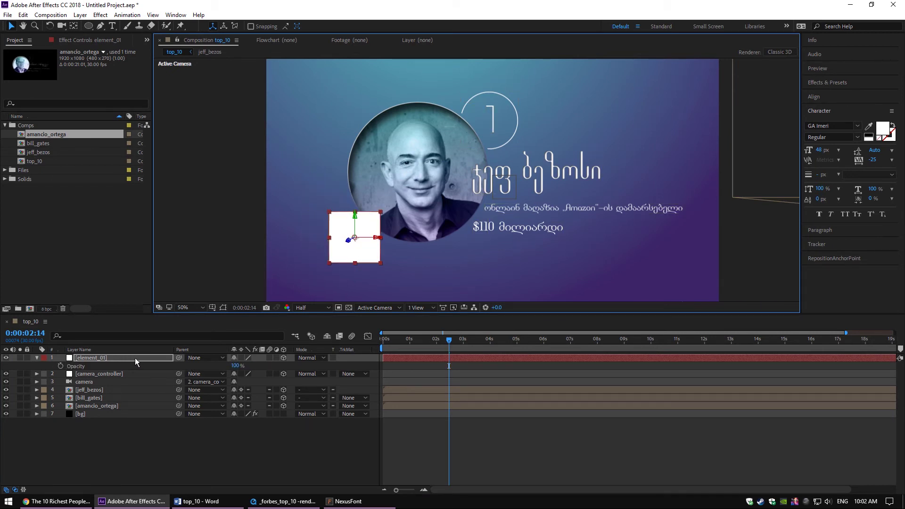
pyautogui.moveTo(135, 358); pyautogui.dragTo(148, 410)
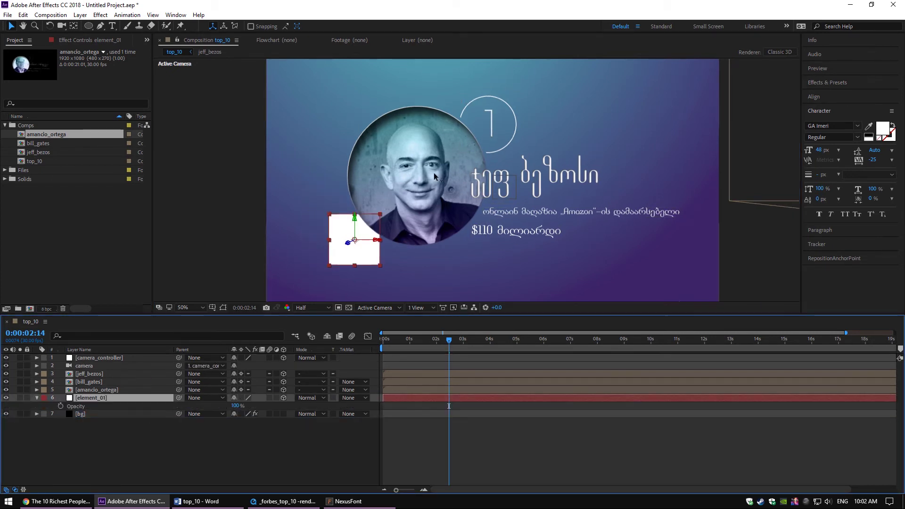
pyautogui.click(236, 406)
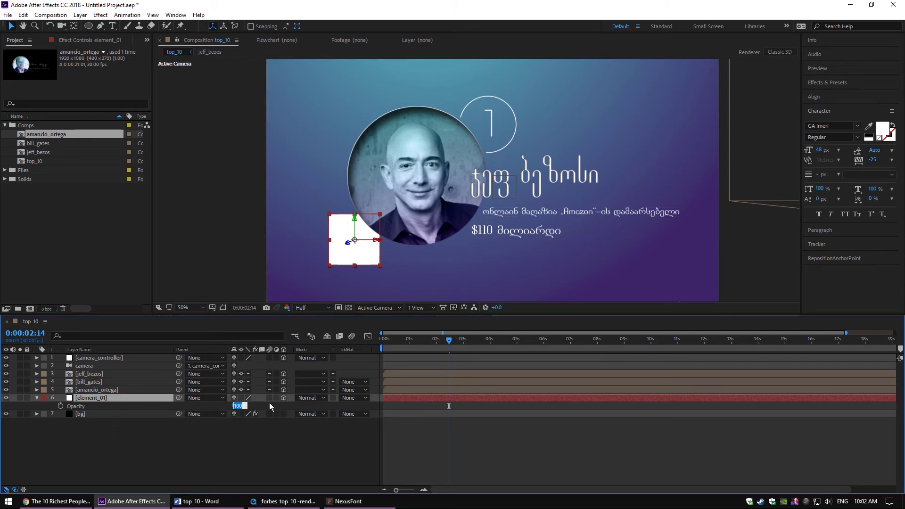
pyautogui.write('10')
pyautogui.press('Return')
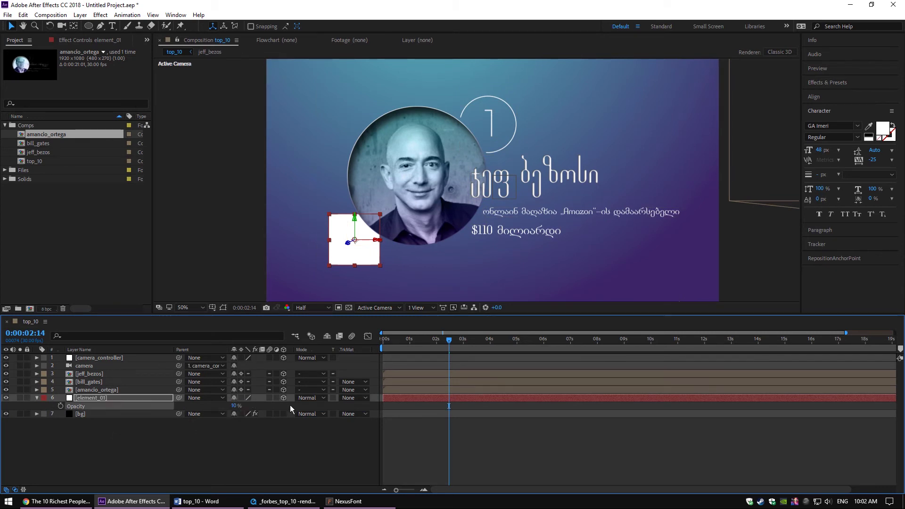
pyautogui.hotkey('ctrl', 'shift', 'a')
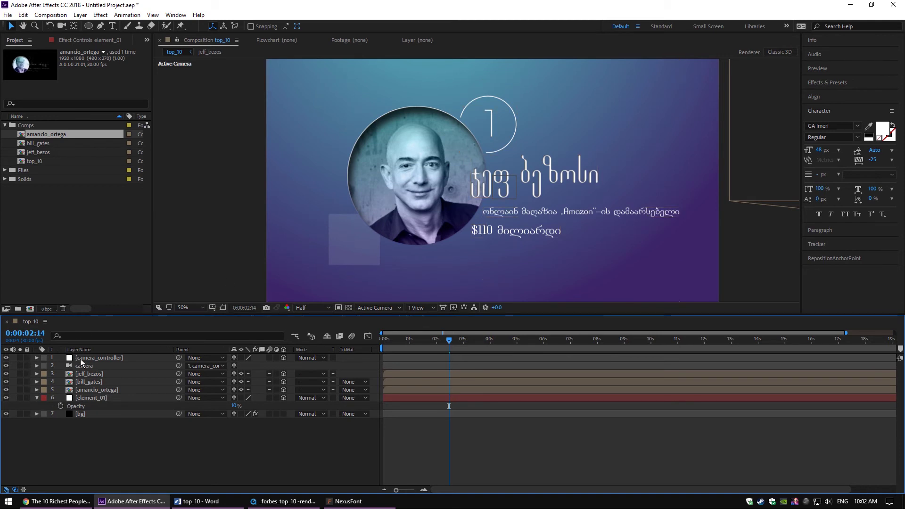
# Nudge element_01 slightly lower beside the portrait and scrub around the two-second mark to check its parallax.
pyautogui.click(91, 398)
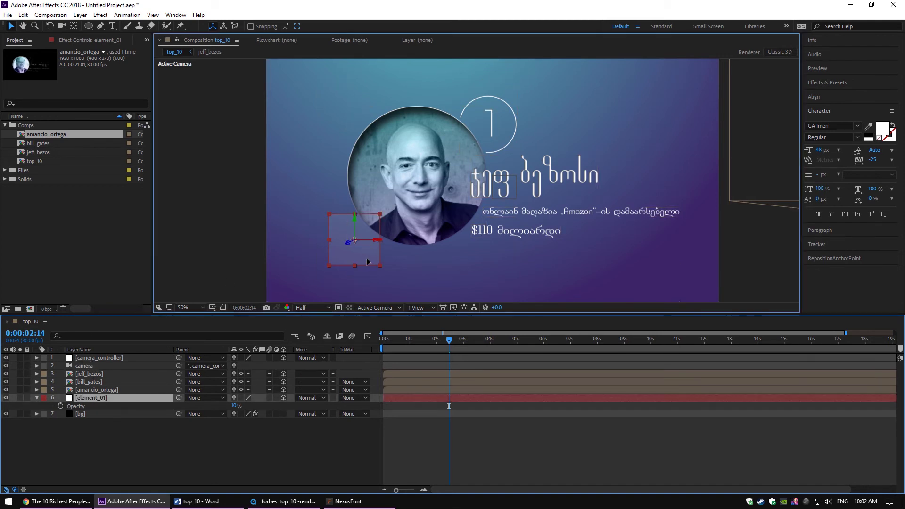
pyautogui.moveTo(366, 258); pyautogui.dragTo(370, 268)
pyautogui.click(391, 250)
pyautogui.press(',')
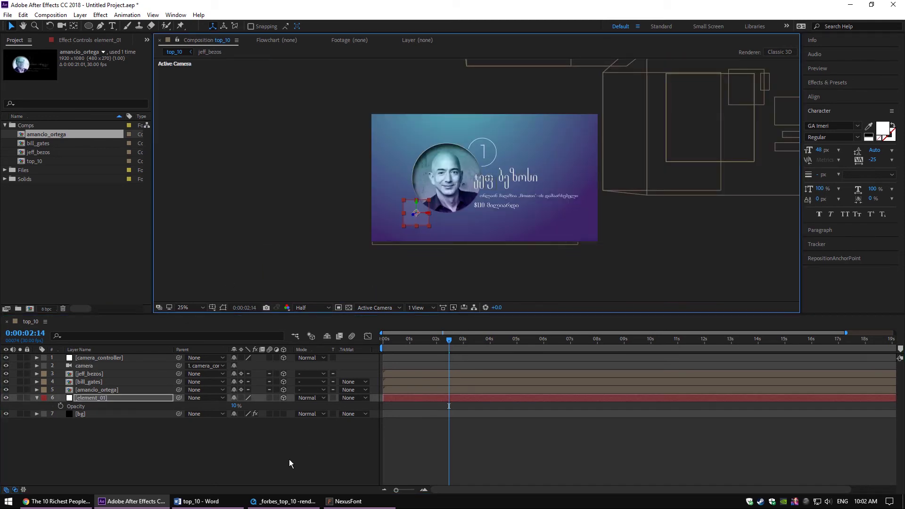
pyautogui.press('.')
pyautogui.moveTo(422, 347); pyautogui.dragTo(449, 341)
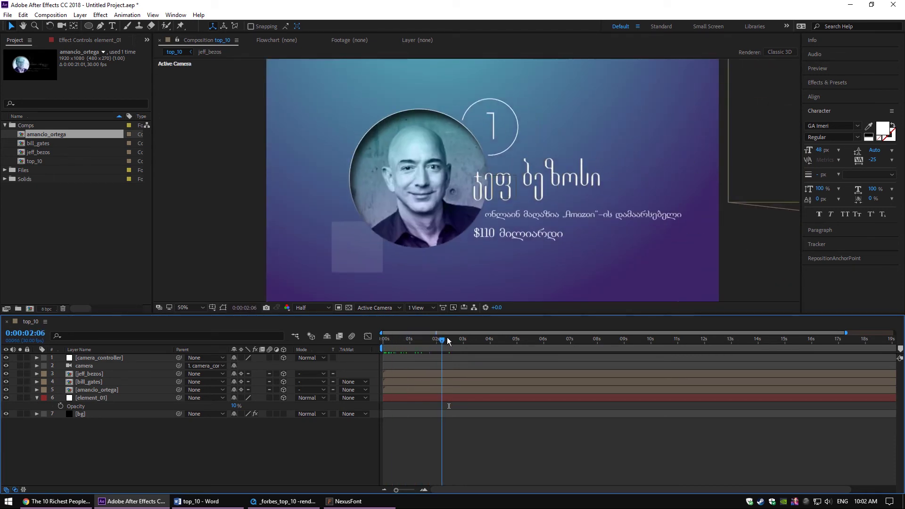
# Add an outlined ellipse as a new shape layer and set its path size to 2500 × 2500.
pyautogui.rightClick(97, 454)
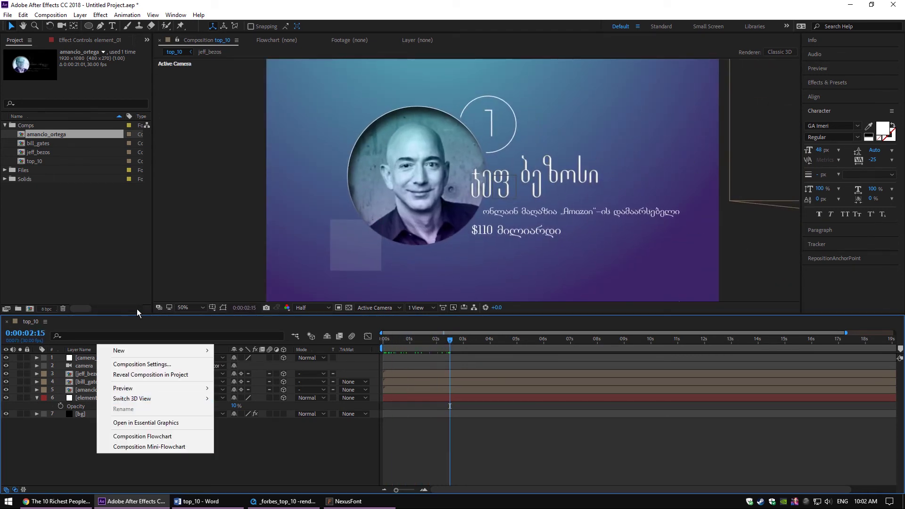
pyautogui.click(53, 435)
pyautogui.doubleClick(89, 26)
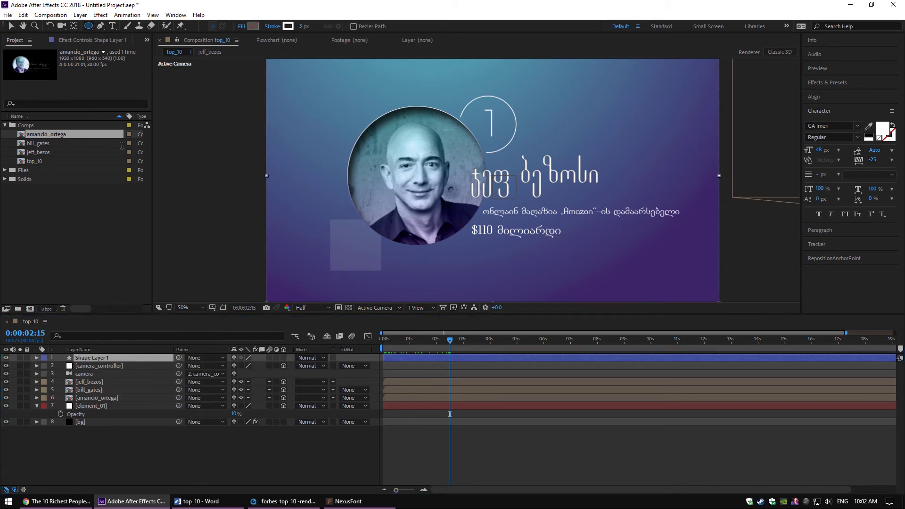
pyautogui.click(52, 374)
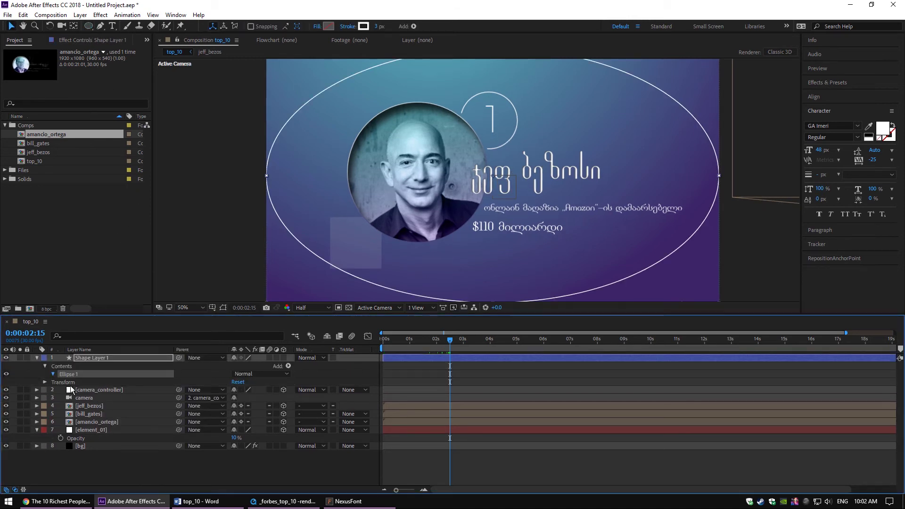
pyautogui.click(61, 381)
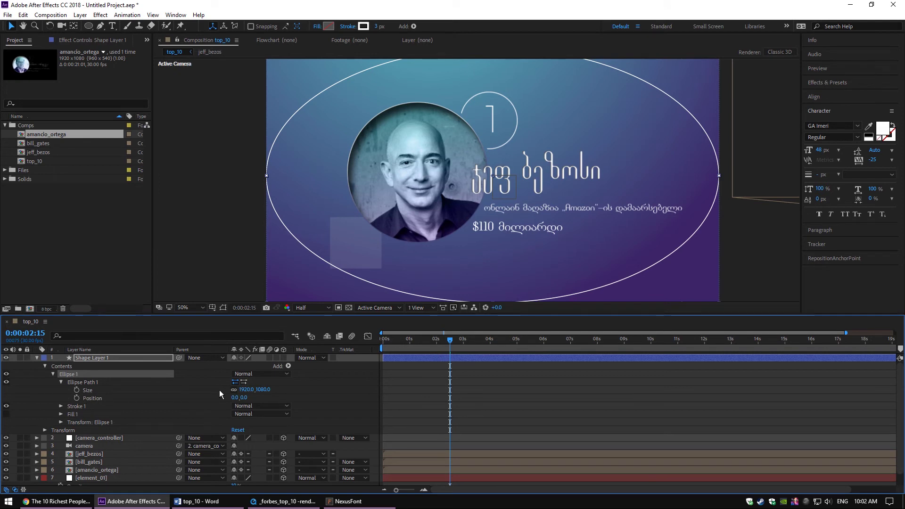
pyautogui.write('2500')
pyautogui.press('Return')
pyautogui.scroll(-3, 408, 149)
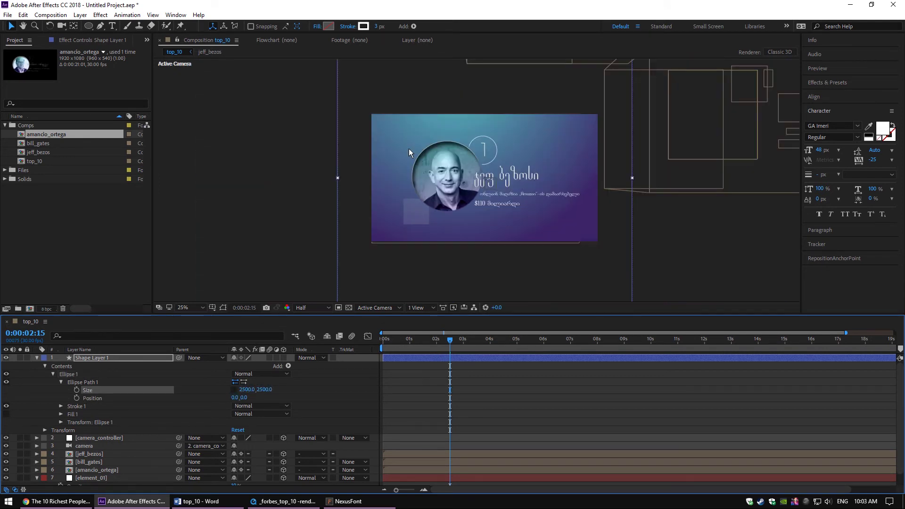
# Offset the large circle toward the first card's right side, make its layer 3D and position it at about 646, 722, 1044.
pyautogui.moveTo(490, 219); pyautogui.dragTo(526, 198)
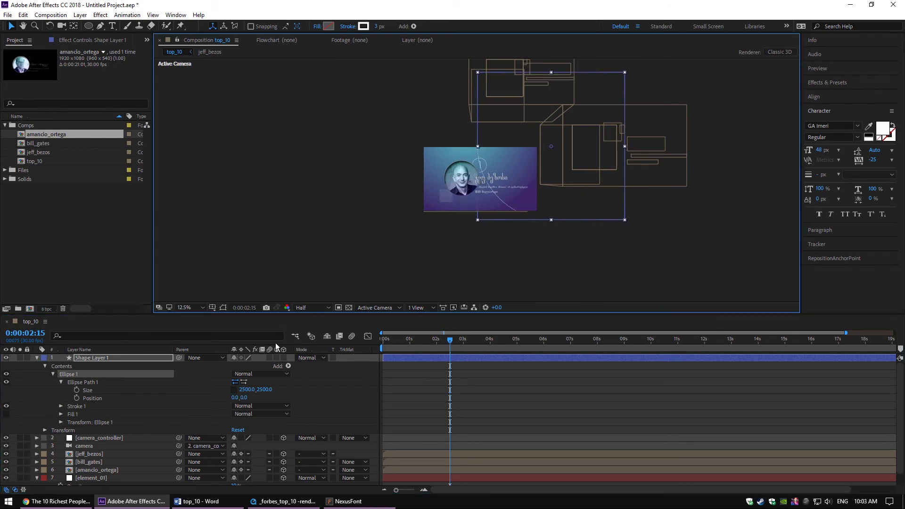
pyautogui.click(126, 357)
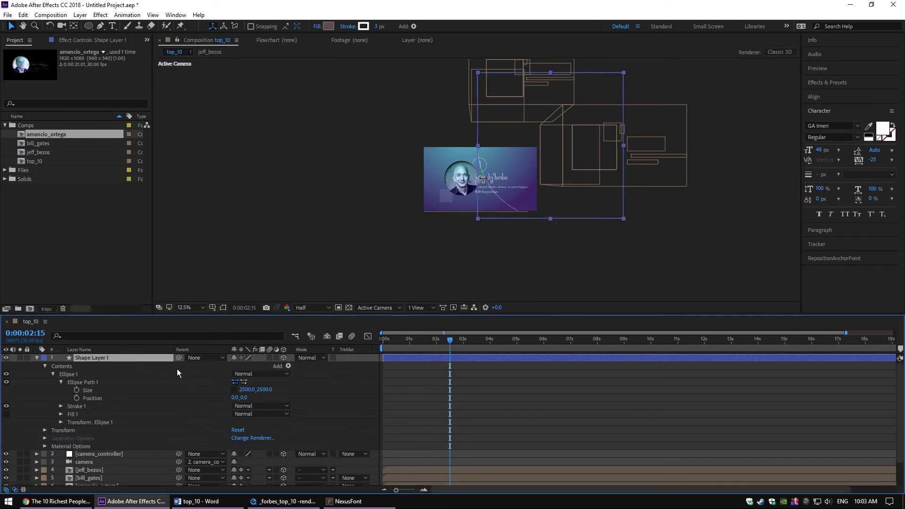
pyautogui.press('p')
pyautogui.moveTo(280, 365); pyautogui.dragTo(600, 312)
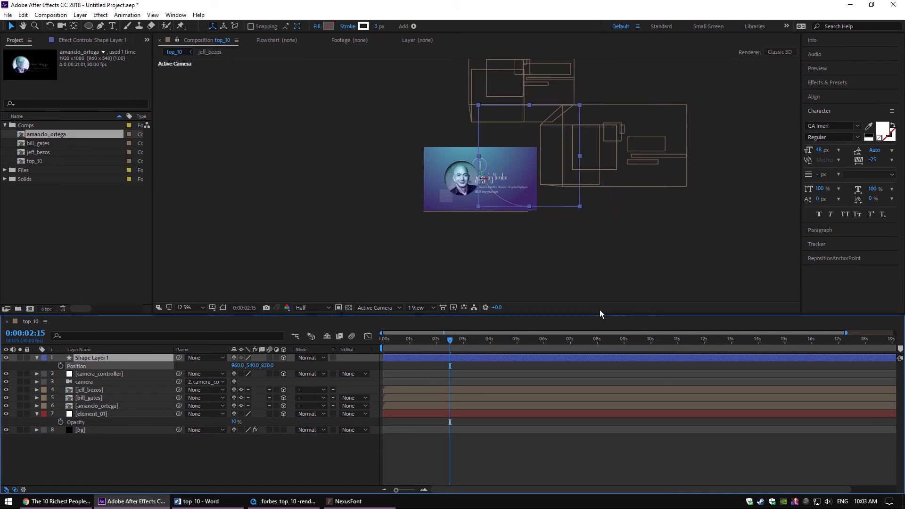
pyautogui.press('.')
pyautogui.moveTo(267, 365); pyautogui.dragTo(349, 365)
pyautogui.press('h')
pyautogui.moveTo(569, 142); pyautogui.dragTo(513, 175)
pyautogui.press('v')
# Move the circle's shape layer directly below element_01 and rename it element_02.
pyautogui.moveTo(96, 361); pyautogui.dragTo(114, 413)
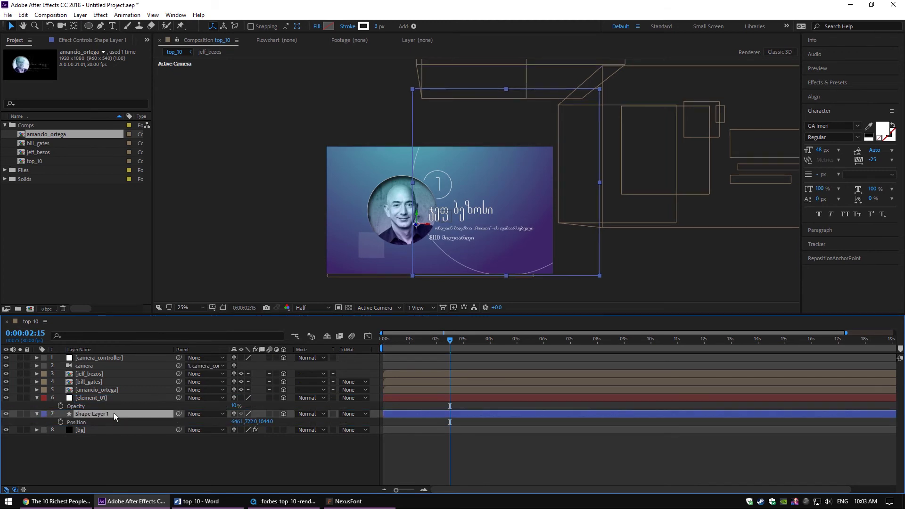
pyautogui.press('Return')
pyautogui.write('element')
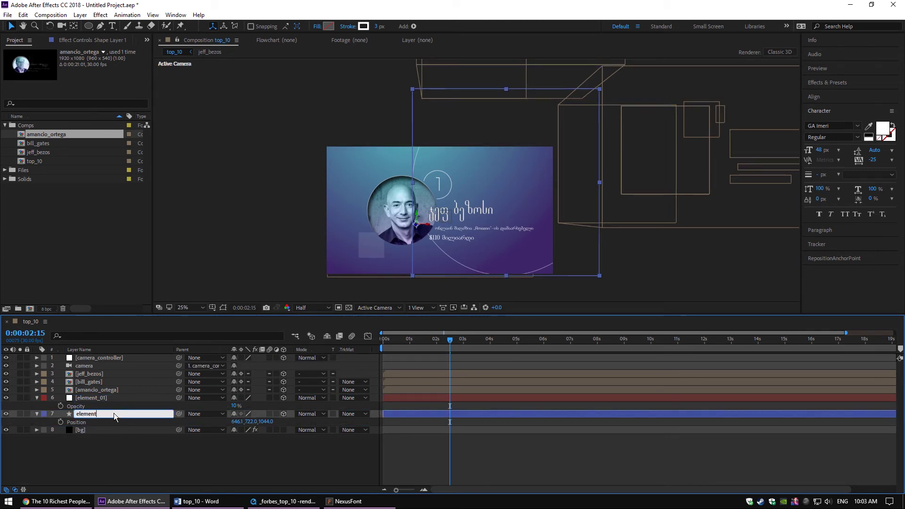
pyautogui.write('_02')
pyautogui.press('Return')
# Set element_02's opacity to 10% and collapse the properties of both element layers.
pyautogui.press('t')
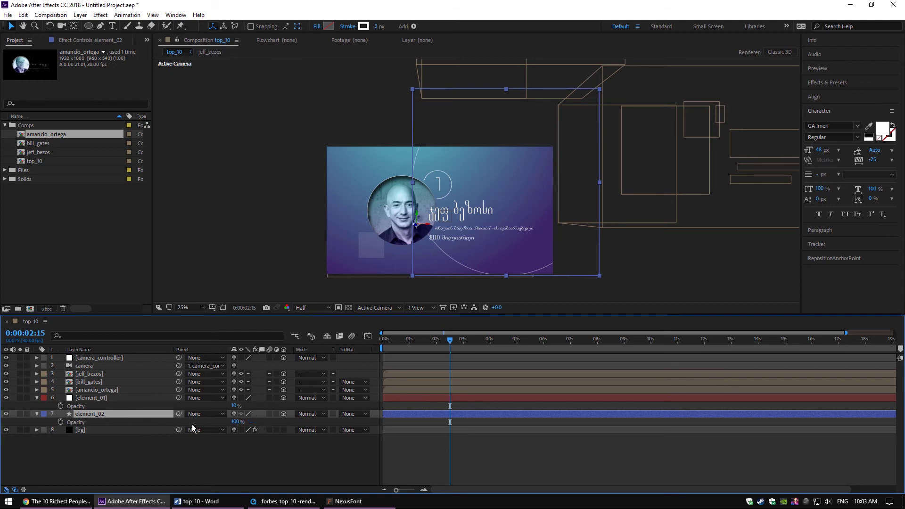
pyautogui.click(236, 422)
pyautogui.press('Return')
pyautogui.scroll(2, 461, 230)
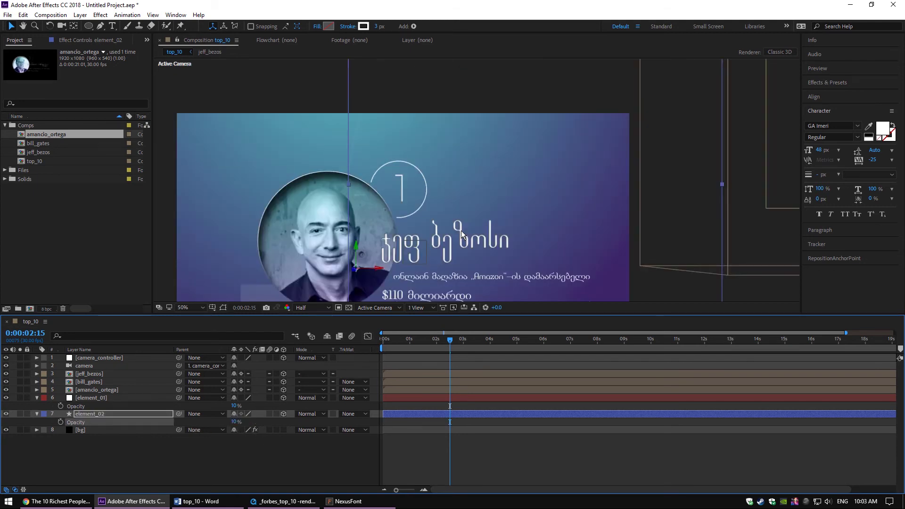
pyautogui.moveTo(461, 231); pyautogui.dragTo(521, 141)
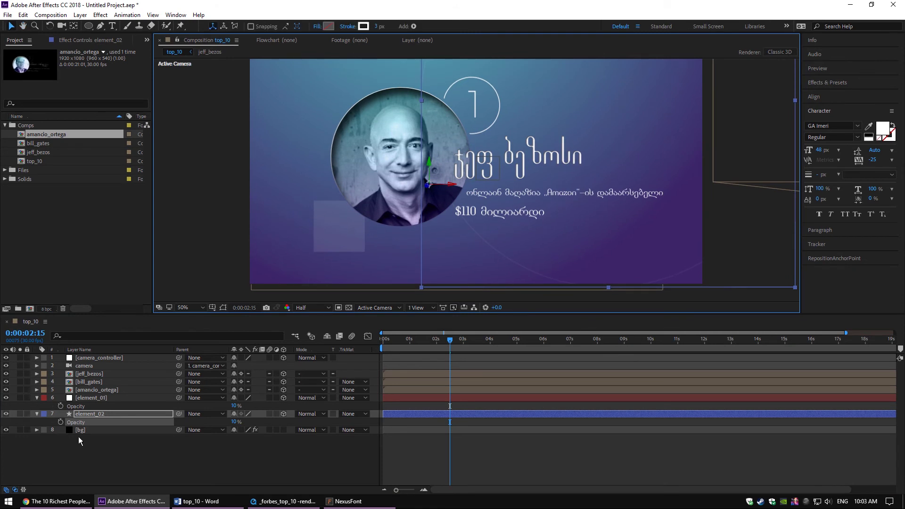
pyautogui.click(36, 398)
pyautogui.click(36, 406)
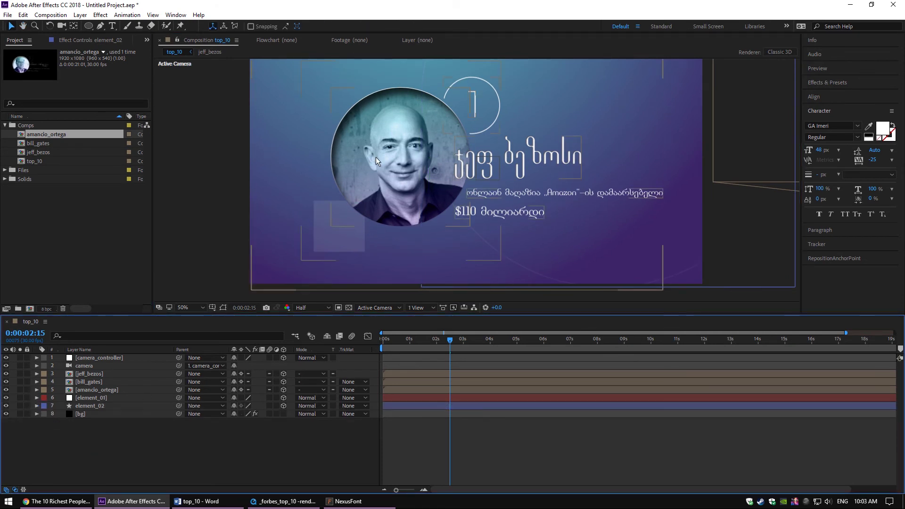
# Create a new white solid 900 px wide and 10 px high.
pyautogui.scroll(-2, 471, 165)
pyautogui.rightClick(122, 471)
pyautogui.moveTo(187, 366)
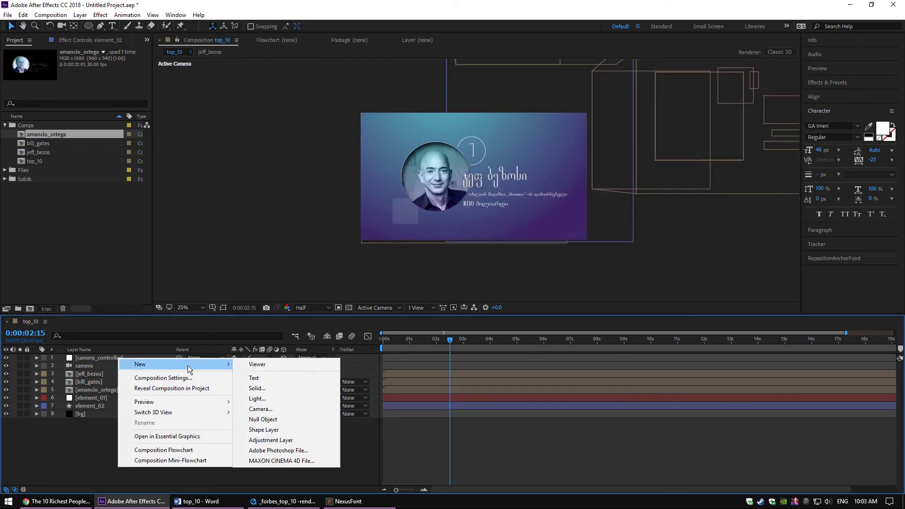
pyautogui.click(276, 379)
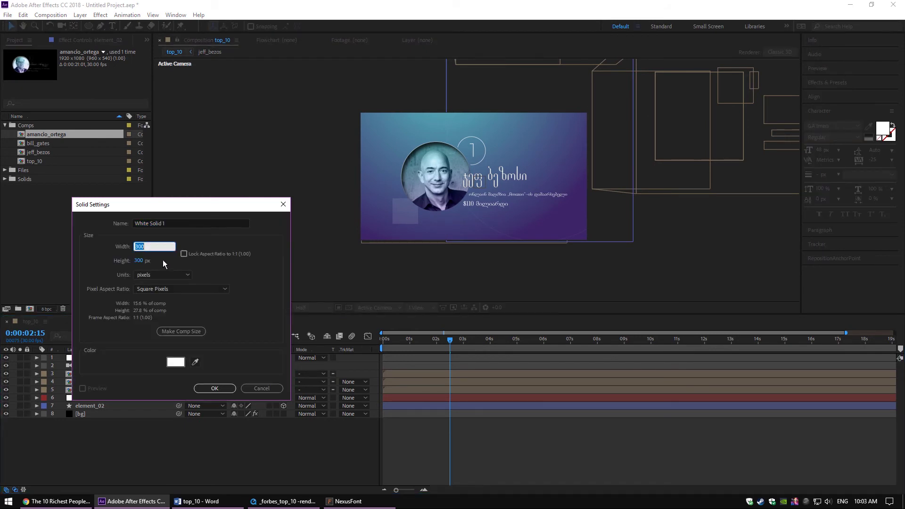
pyautogui.write('900')
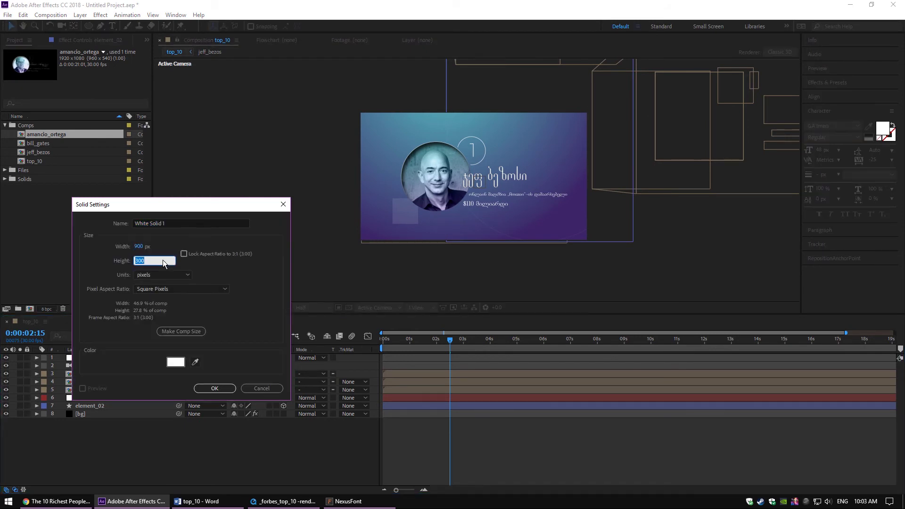
pyautogui.write('10')
pyautogui.press('Return')
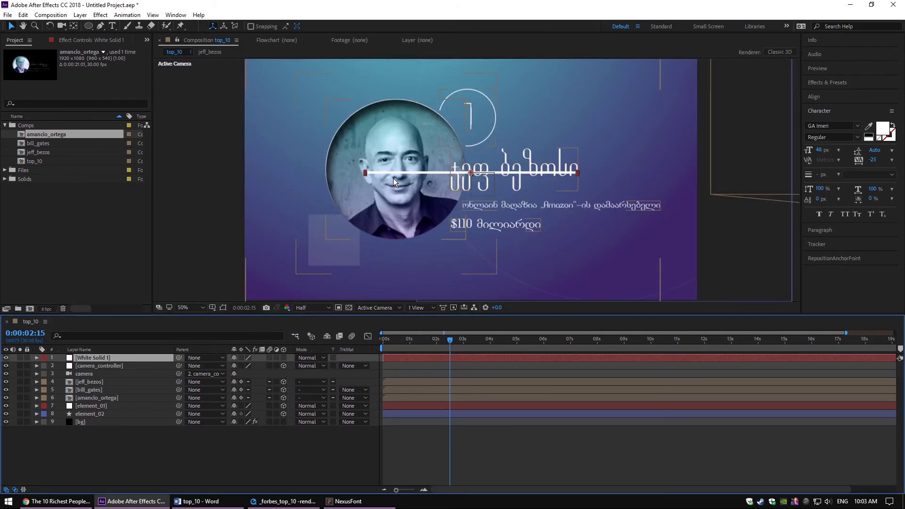
# Resize the white line solid to 3000 px wide and 6 px high.
pyautogui.hotkey('ctrl', 'shift', 'y')
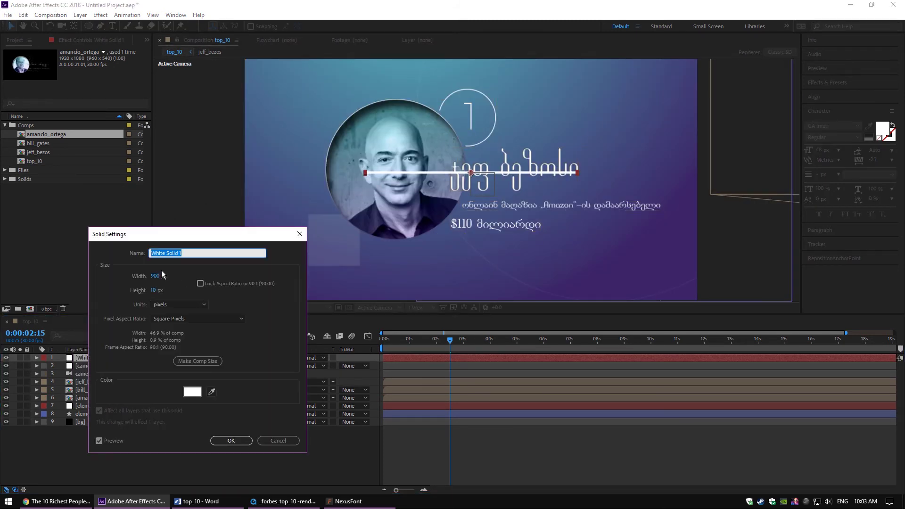
pyautogui.doubleClick(162, 276)
pyautogui.write('1500')
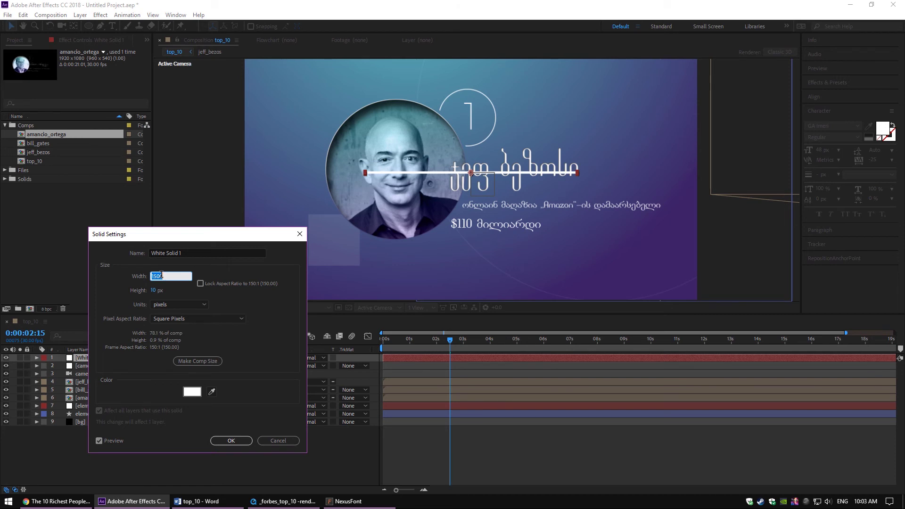
pyautogui.write('3000')
pyautogui.press('Tab')
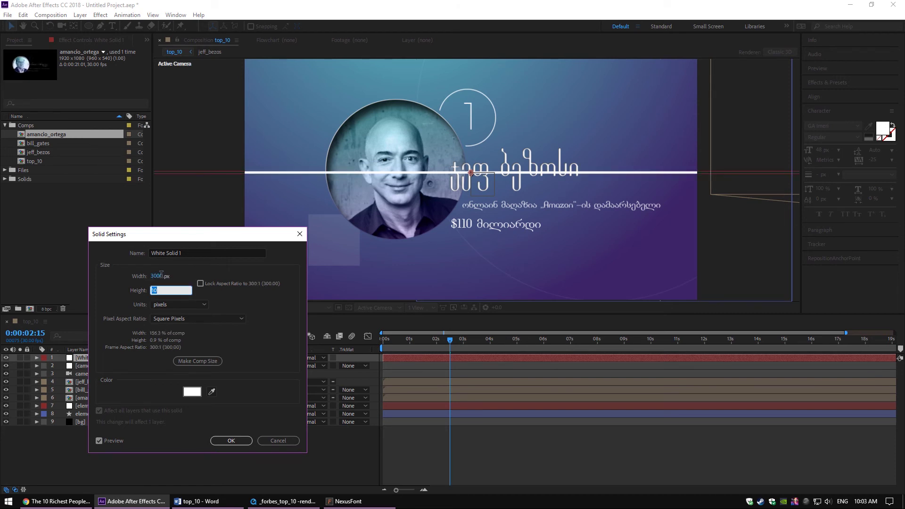
pyautogui.write('6')
pyautogui.press('Return')
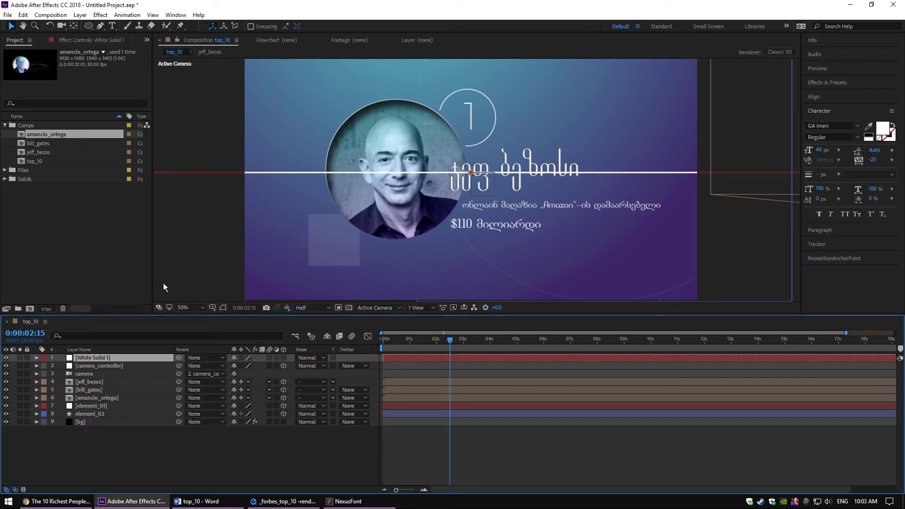
# Make the white line solid a 3D layer and set its Z position to -498.
pyautogui.click(283, 359)
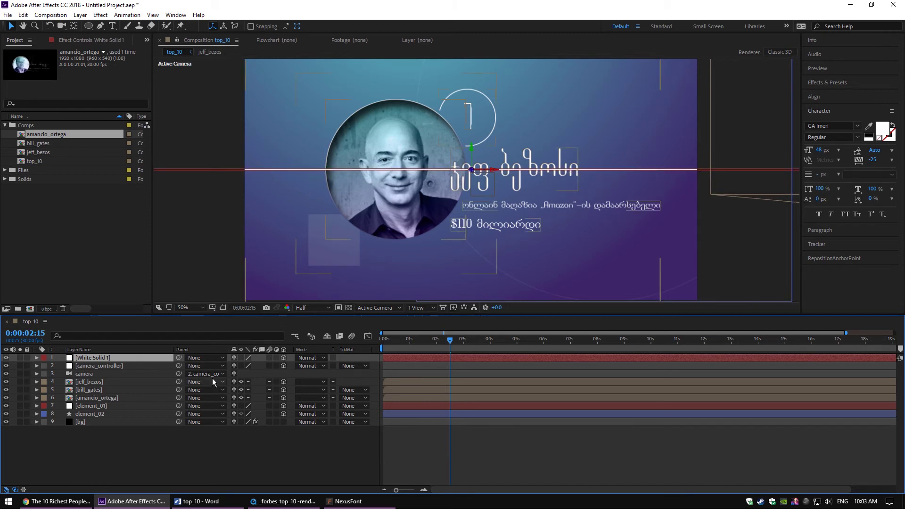
pyautogui.press('p')
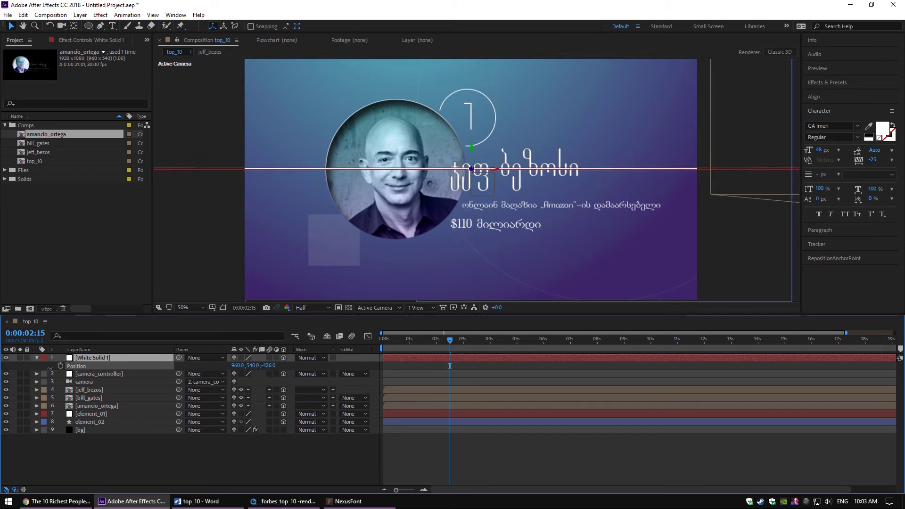
# Move the white line solid directly below element_02 and rename it element_03.
pyautogui.moveTo(92, 357); pyautogui.dragTo(117, 423)
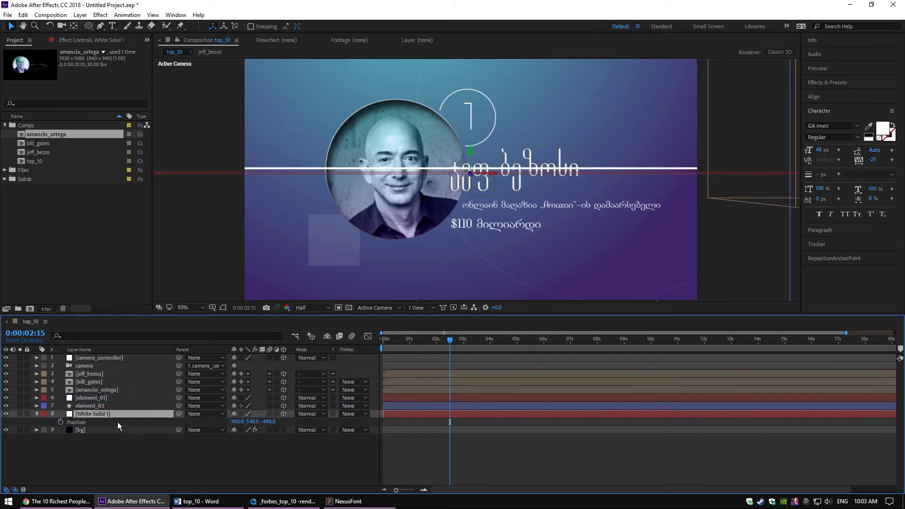
pyautogui.hotkey('ctrl', 'shift', 'y')
pyautogui.write('elemen')
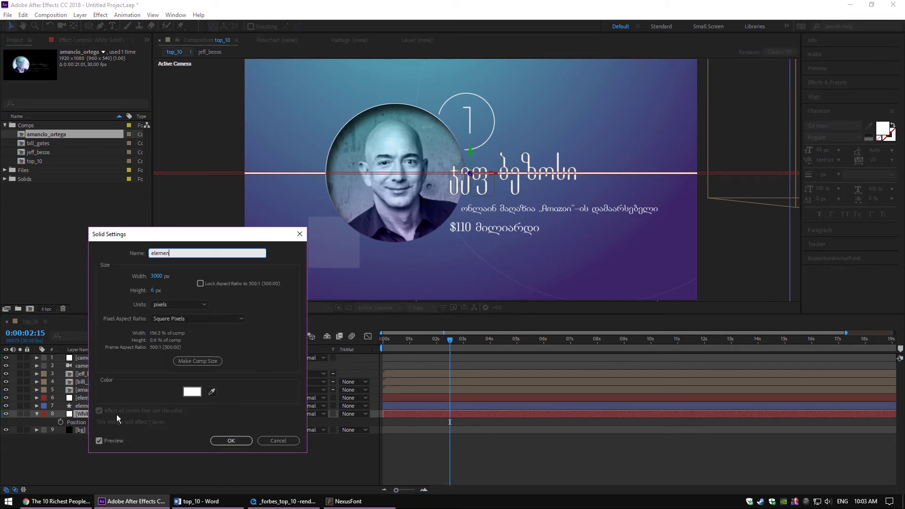
pyautogui.write('t_03')
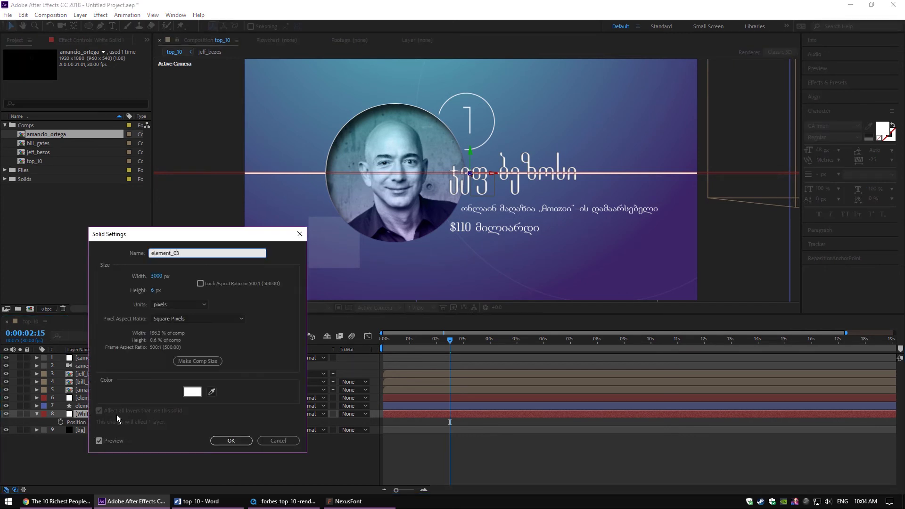
pyautogui.press('Return')
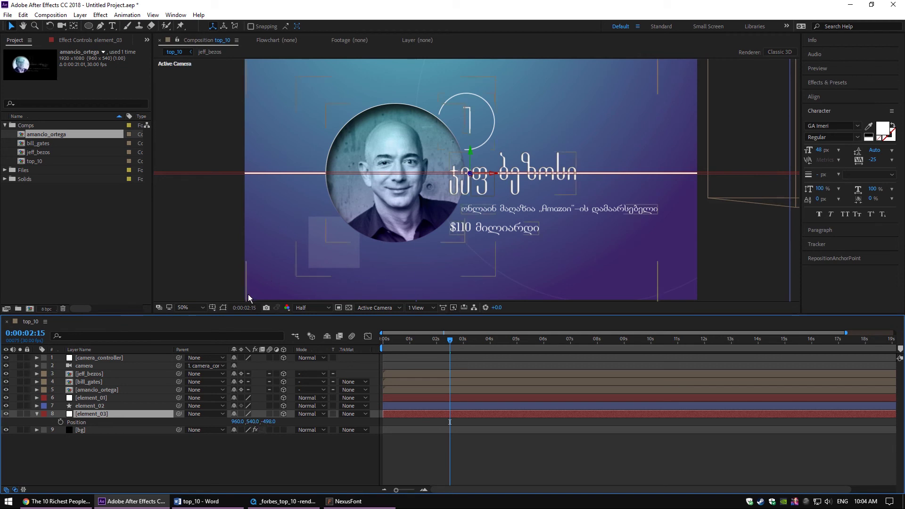
# Set element_03's opacity to 5%.
pyautogui.press('t')
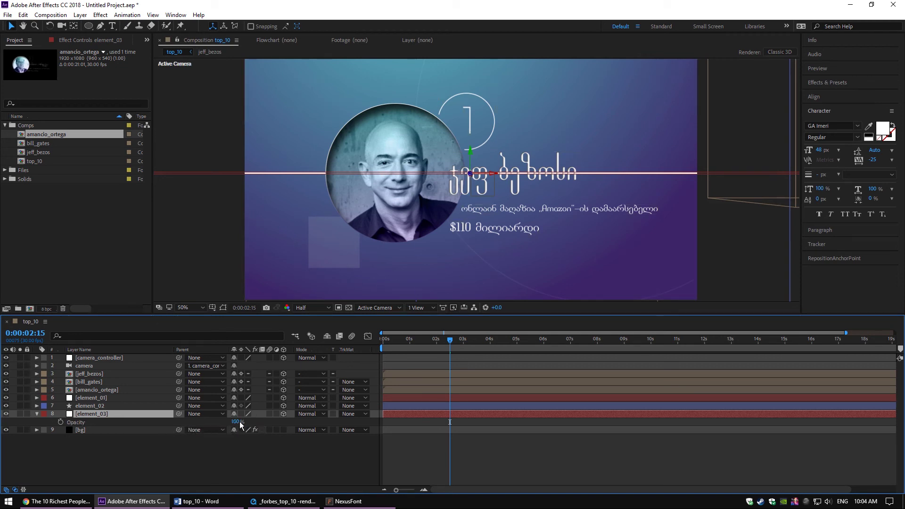
pyautogui.click(238, 422)
pyautogui.write('10')
pyautogui.press('Return')
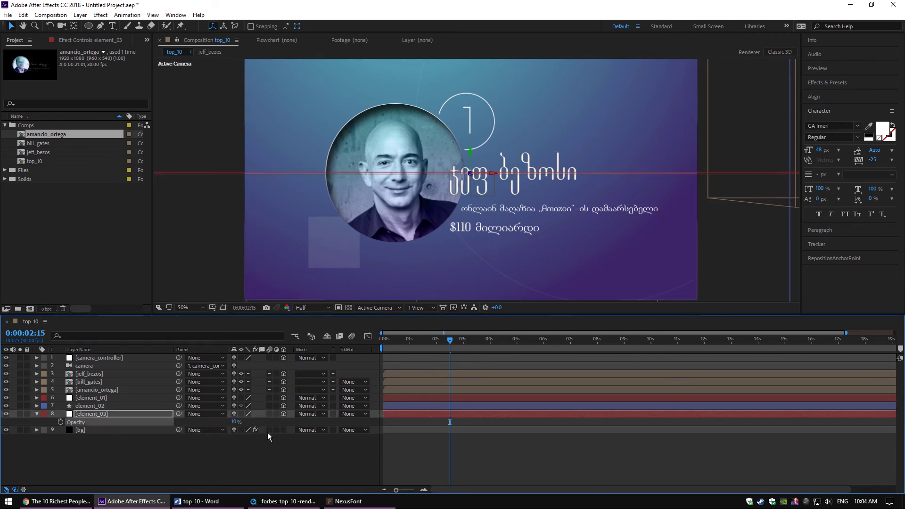
pyautogui.click(239, 422)
pyautogui.click(239, 449)
pyautogui.press(',')
pyautogui.press(',')
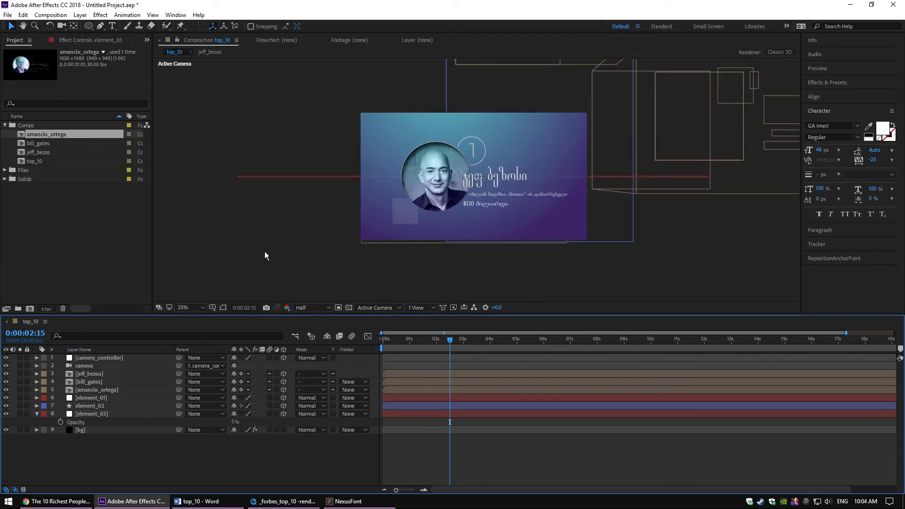
# Nudge element_03 up above the portrait and to the right so the line starts inside the frame and runs past its right edge.
pyautogui.click(76, 415)
pyautogui.hotkey('shift', 'Up')
pyautogui.hotkey('shift', 'Up')
pyautogui.hotkey('shift', 'Up')
pyautogui.hotkey('shift', 'Up')
pyautogui.hotkey('shift', 'Up')
pyautogui.hotkey('shift', 'Up')
pyautogui.hotkey('shift', 'Up')
pyautogui.hotkey('shift', 'Up')
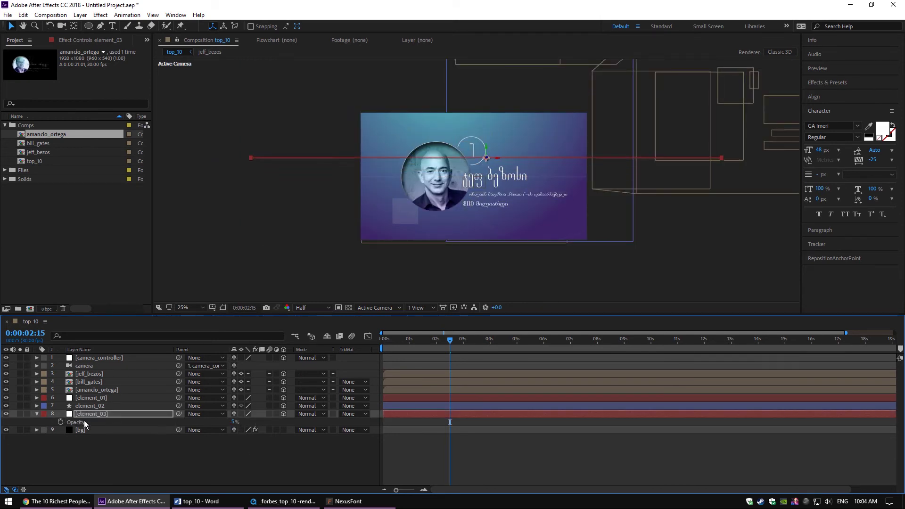
pyautogui.hotkey('shift', 'Up')
pyautogui.hotkey('shift', 'Up')
pyautogui.hotkey('shift', 'Up')
pyautogui.hotkey('shift', 'Up')
pyautogui.hotkey('shift', 'Up')
pyautogui.hotkey('shift', 'Up')
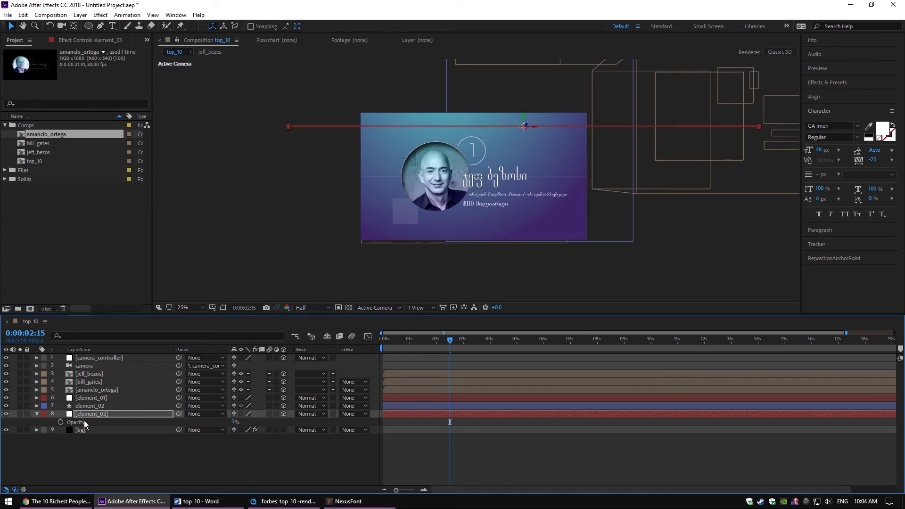
pyautogui.hotkey('shift', 'Down')
pyautogui.hotkey('shift', 'Down')
pyautogui.hotkey('shift', 'Down')
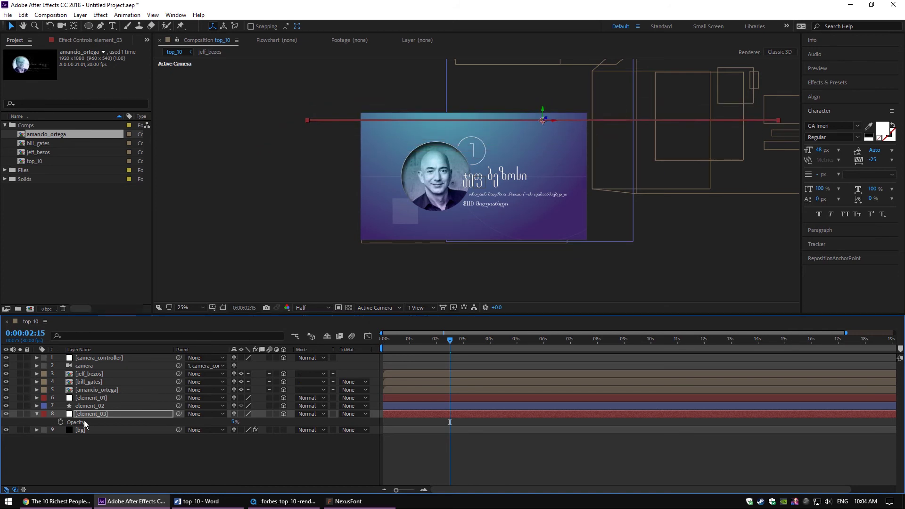
pyautogui.hotkey('shift', 'Right')
pyautogui.hotkey('shift', 'Right')
pyautogui.hotkey('shift', 'Right')
pyautogui.hotkey('shift', 'Right')
pyautogui.hotkey('shift', 'Down')
pyautogui.hotkey('shift', 'Right')
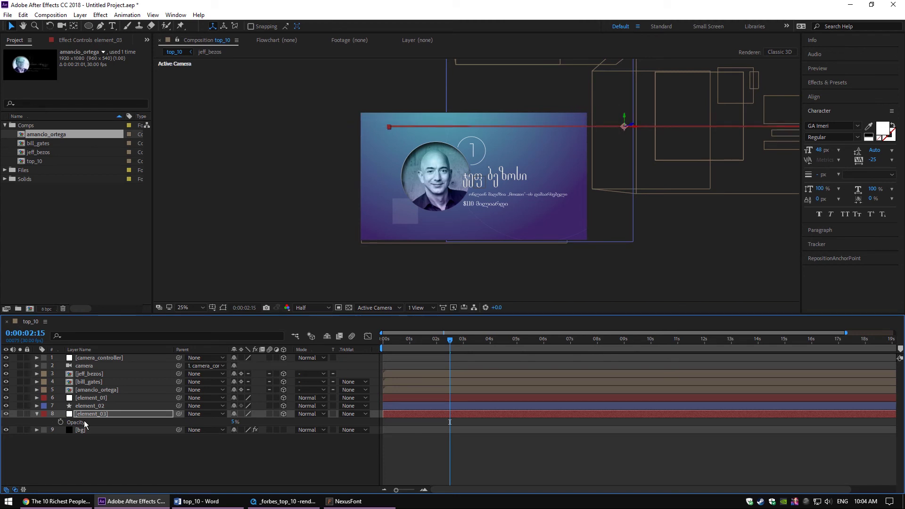
pyautogui.click(117, 445)
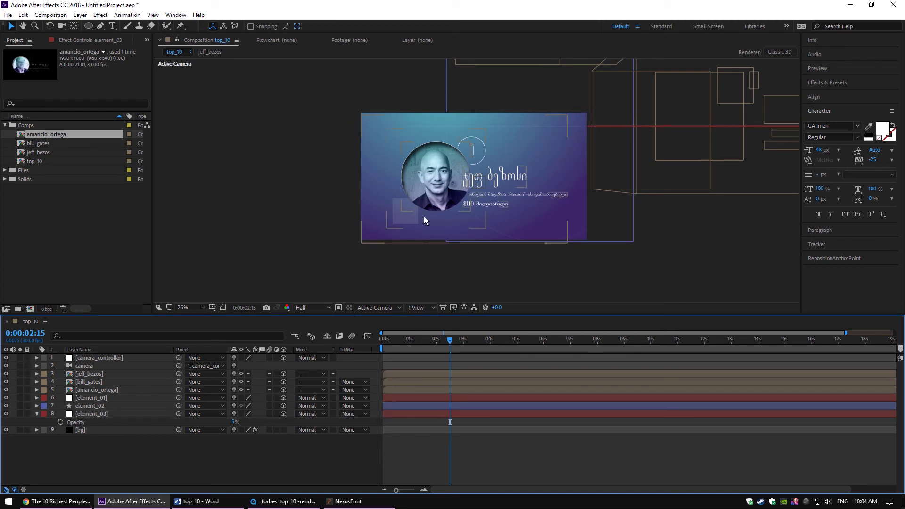
# Examine the line's placement around the first card in the composition, scrubbing to 0:00:02:11.
pyautogui.moveTo(423, 217); pyautogui.dragTo(407, 215)
pyautogui.press('.')
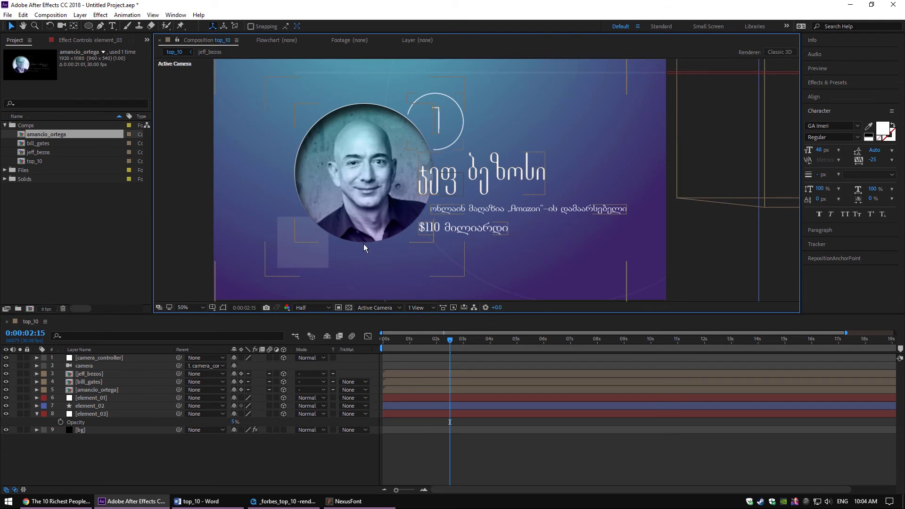
pyautogui.press(',')
pyautogui.press(',')
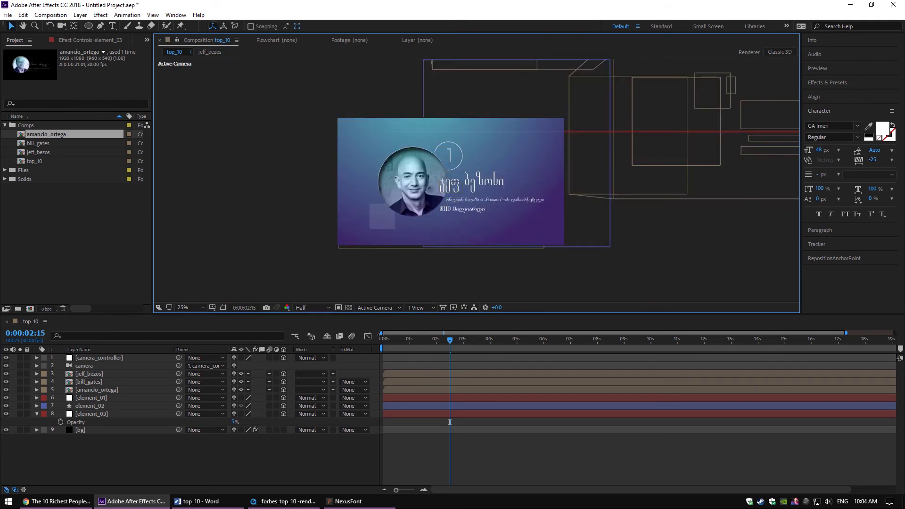
pyautogui.moveTo(390, 345); pyautogui.dragTo(447, 349)
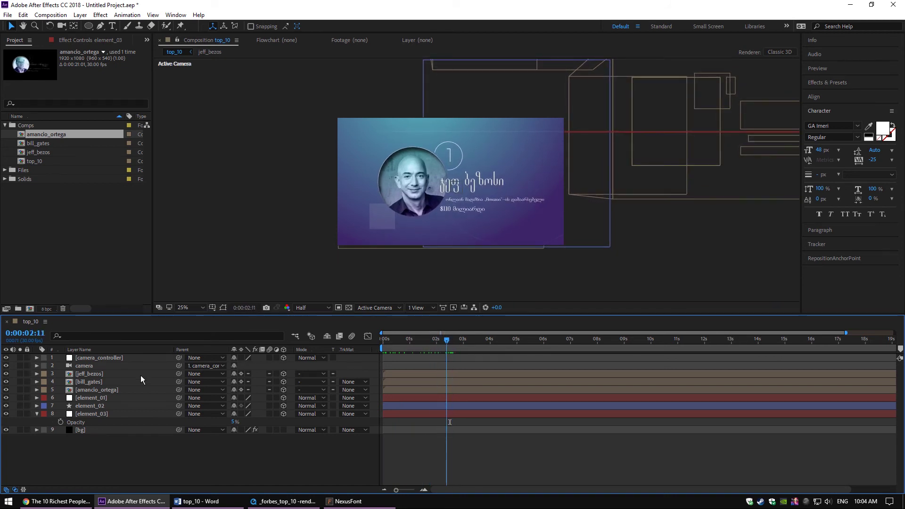
pyautogui.click(99, 358)
pyautogui.press('t')
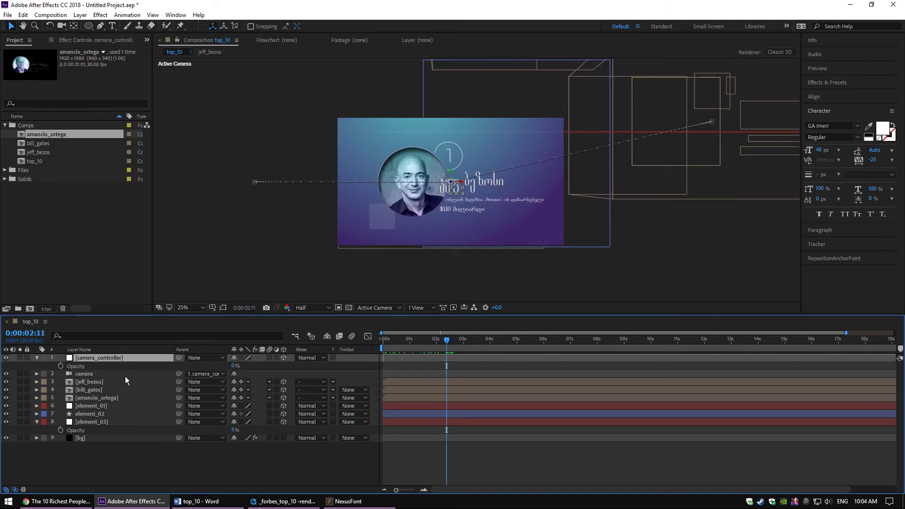
pyautogui.press('t')
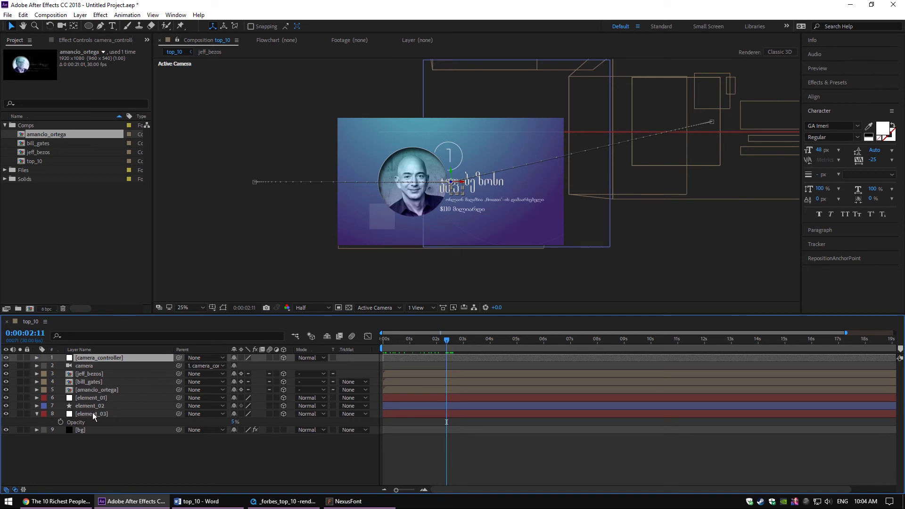
# Set element_03's opacity to 15% and check the line above the portrait up close.
pyautogui.press('F2')
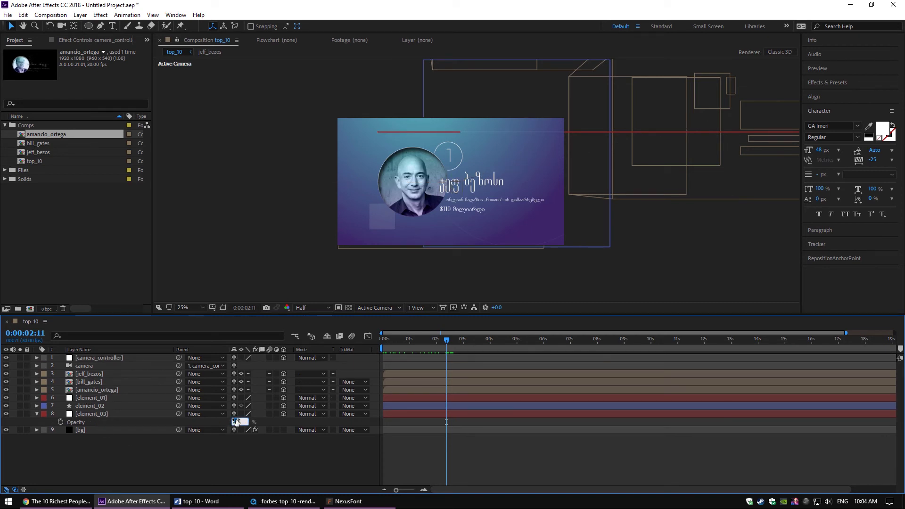
pyautogui.press('Return')
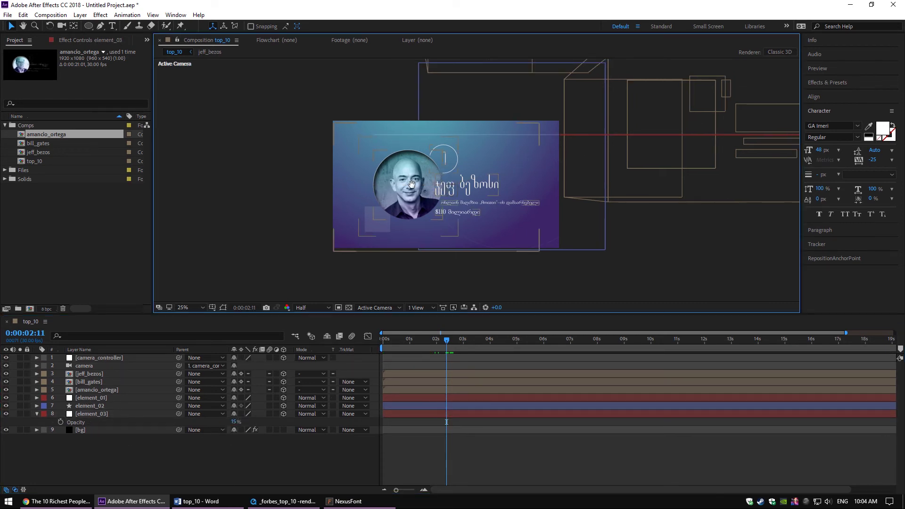
pyautogui.press('h')
pyautogui.moveTo(442, 167); pyautogui.dragTo(392, 193)
pyautogui.scroll(2, 392, 193)
pyautogui.press('v')
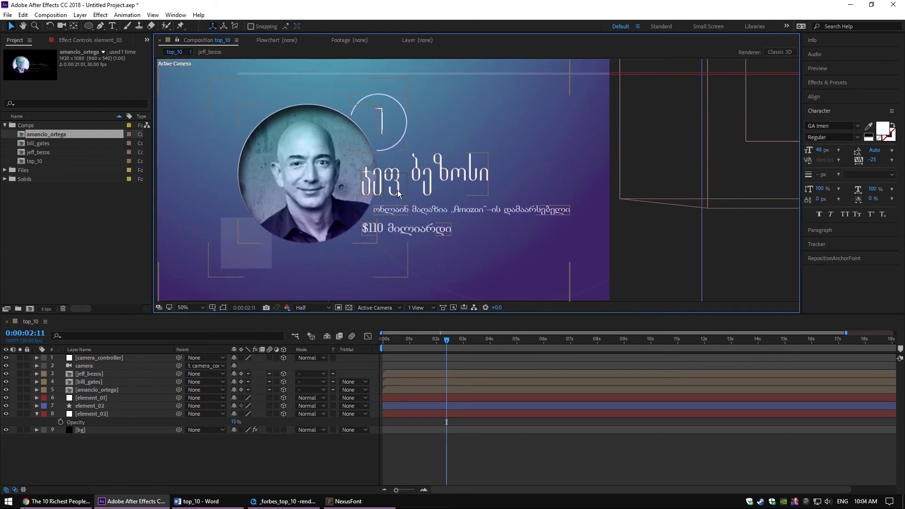
# Duplicate the element_01 square and resize the copy to a 100 by 100 px solid named element_04.
pyautogui.click(115, 412)
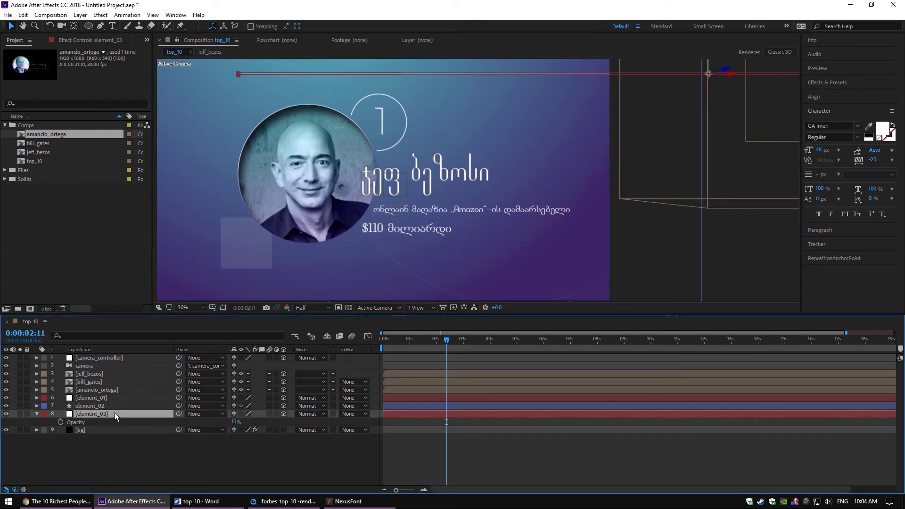
pyautogui.click(101, 398)
pyautogui.hotkey('ctrl', 'd')
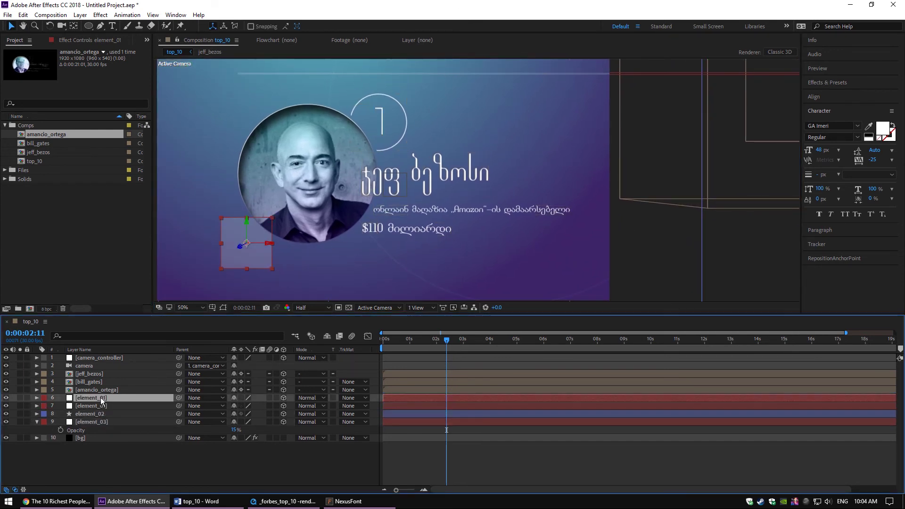
pyautogui.hotkey('ctrl', 'shift', 'y')
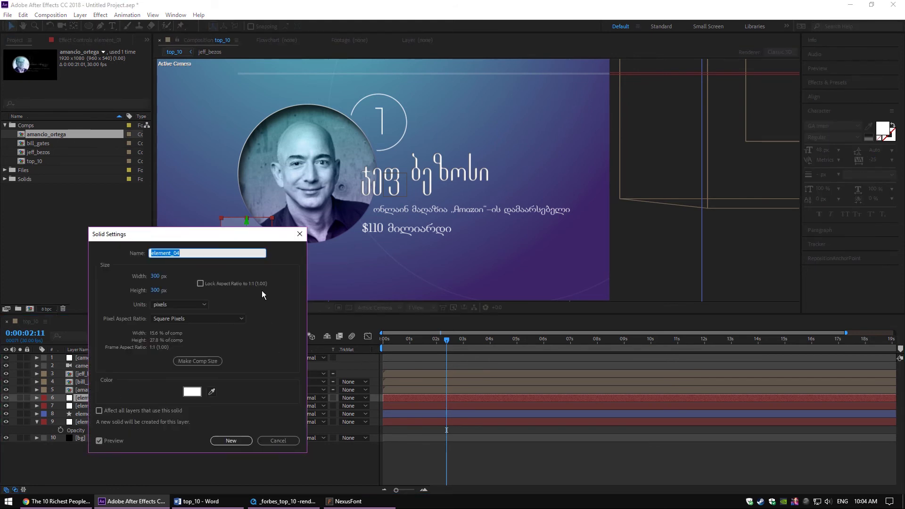
pyautogui.click(156, 277)
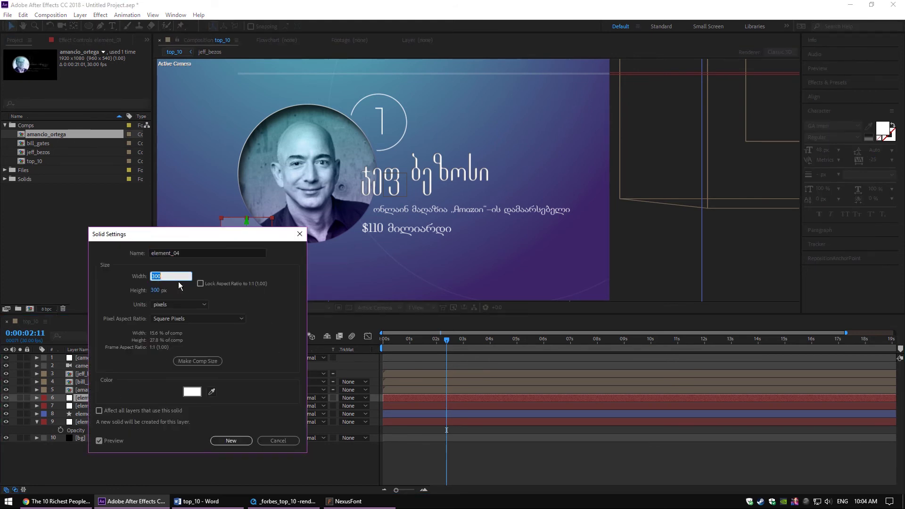
pyautogui.write('100')
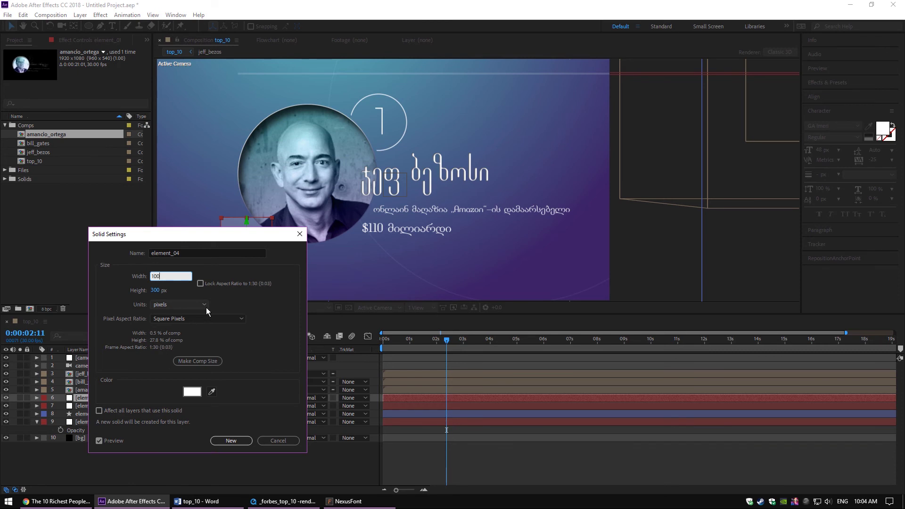
pyautogui.press('Tab')
pyautogui.write('100')
pyautogui.press('Return')
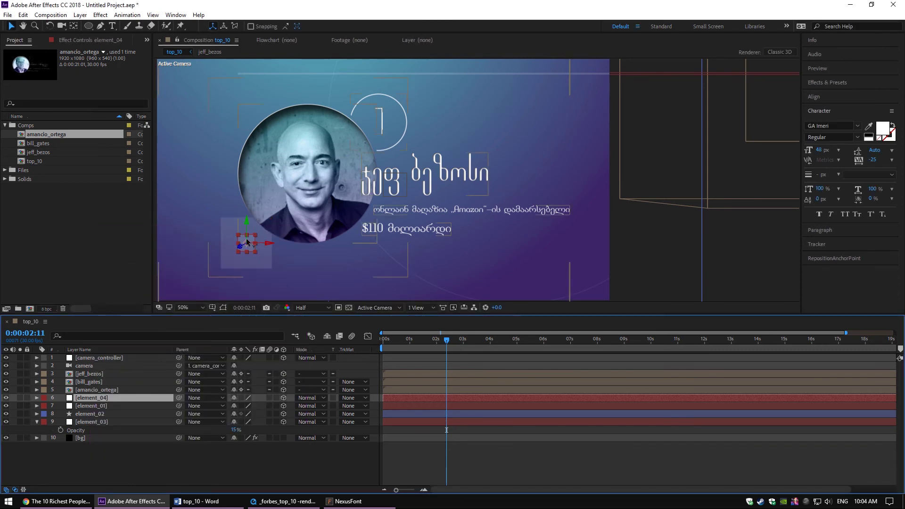
# Reorder element_04 below element_03 and nudge the small square right and slightly down, just outside the larger square.
pyautogui.moveTo(86, 399); pyautogui.dragTo(109, 426)
pyautogui.hotkey('shift', 'Right')
pyautogui.hotkey('shift', 'Right')
pyautogui.hotkey('shift', 'Right')
pyautogui.hotkey('shift', 'Right')
pyautogui.hotkey('shift', 'Right')
pyautogui.hotkey('shift', 'Right')
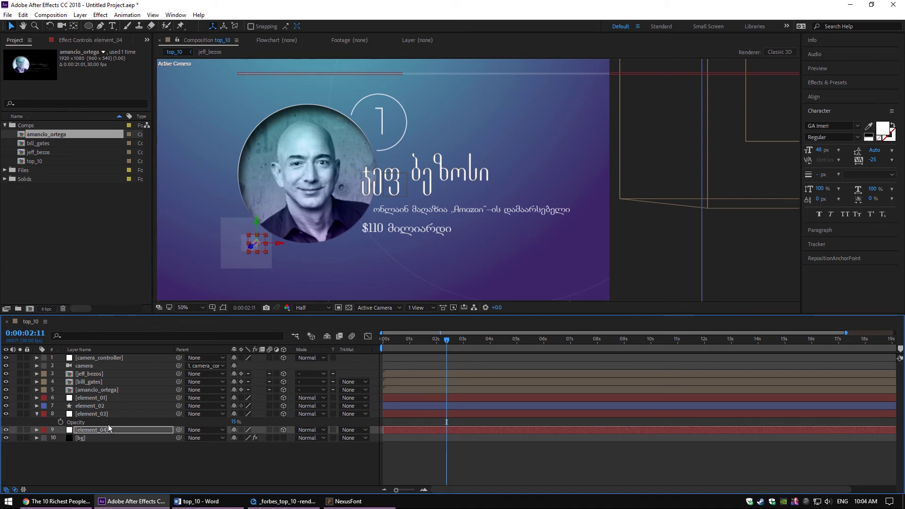
pyautogui.hotkey('shift', 'Right')
pyautogui.hotkey('shift', 'Right')
pyautogui.hotkey('shift', 'Right')
pyautogui.hotkey('shift', 'Down')
pyautogui.hotkey('shift', 'Down')
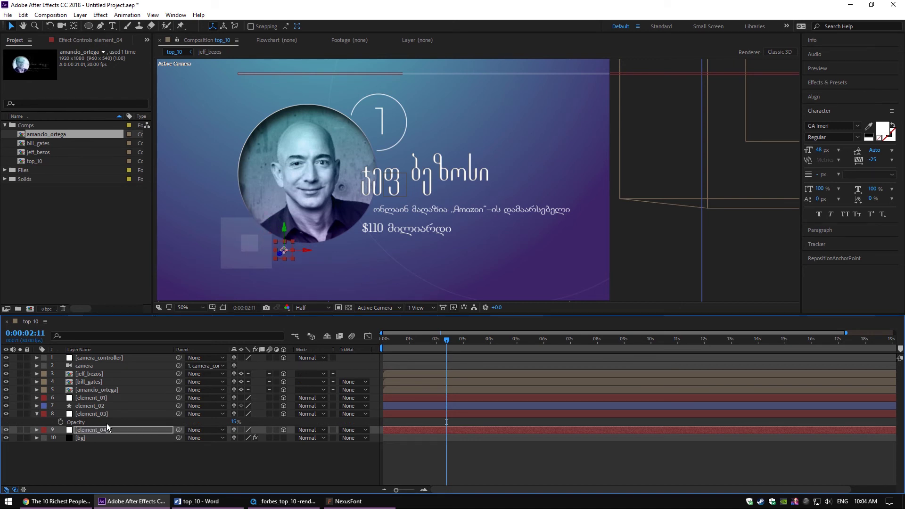
# Move element_04 to the frame's right edge, just below the horizontal line, and collapse element_03's properties.
pyautogui.press('h')
pyautogui.moveTo(328, 219); pyautogui.dragTo(315, 181)
pyautogui.scroll(2, 332, 241)
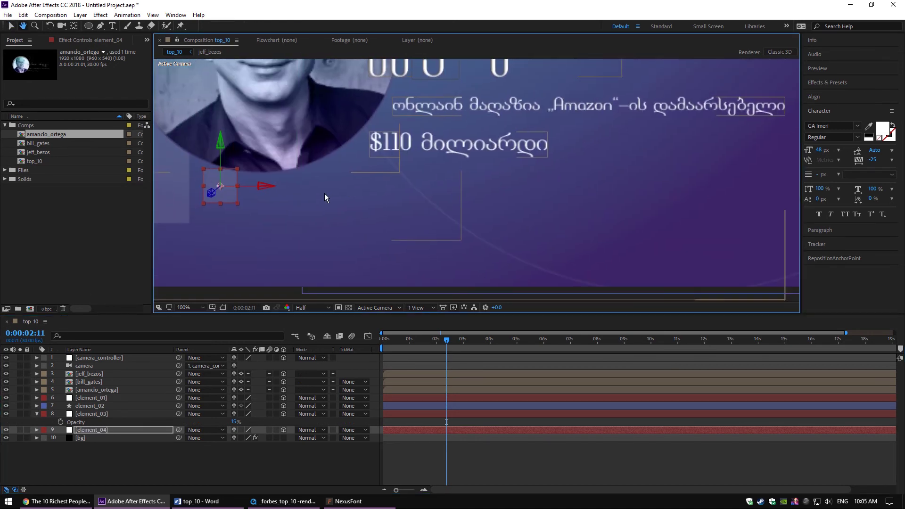
pyautogui.press('v')
pyautogui.moveTo(544, 213); pyautogui.dragTo(596, 213)
pyautogui.press('h')
pyautogui.press('v')
pyautogui.scroll(-2, 456, 170)
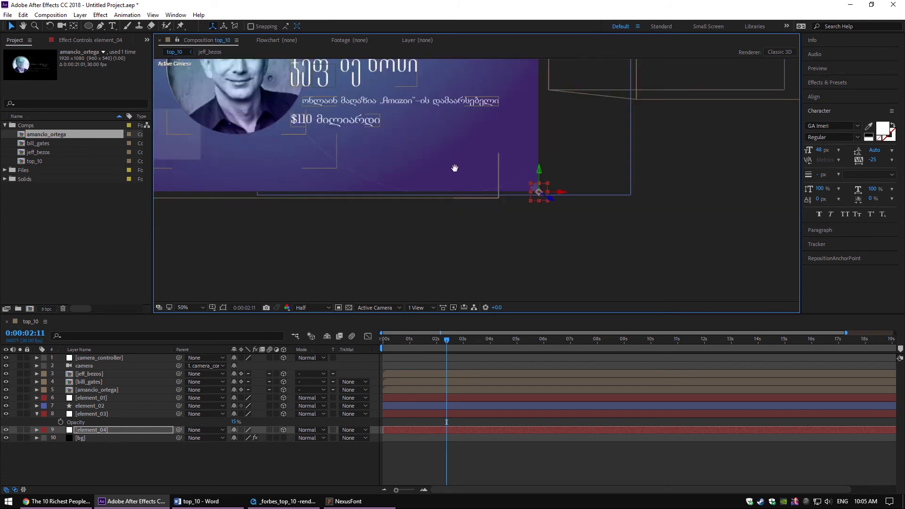
pyautogui.moveTo(516, 255); pyautogui.dragTo(516, 226)
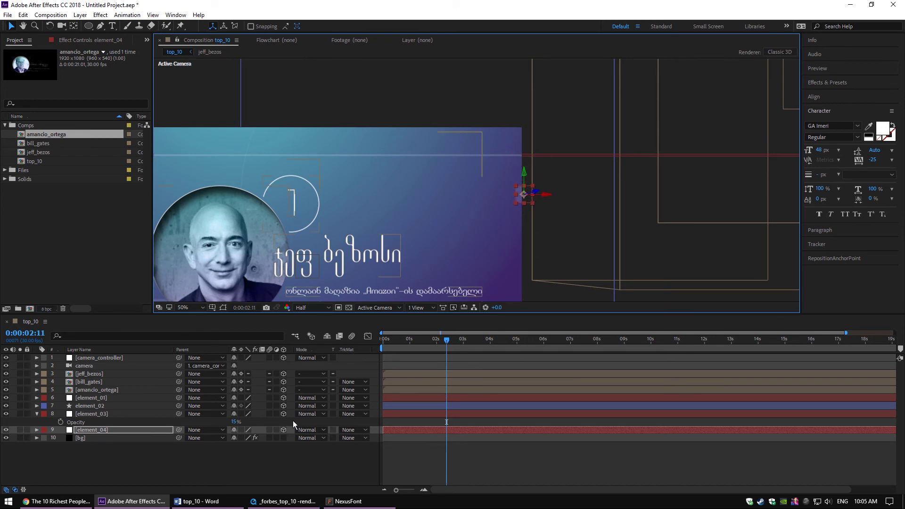
pyautogui.moveTo(481, 63); pyautogui.dragTo(571, 104)
pyautogui.scroll(-2, 528, 160)
pyautogui.moveTo(485, 187); pyautogui.dragTo(483, 160)
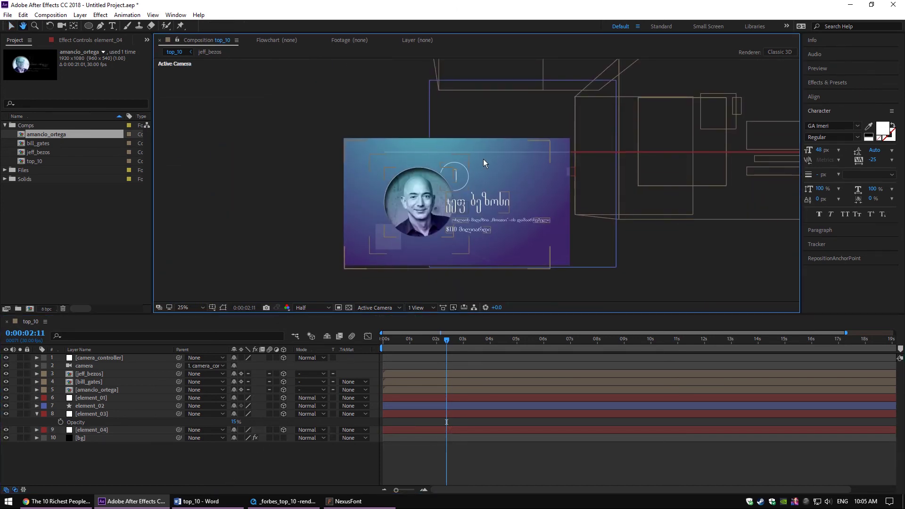
pyautogui.click(37, 413)
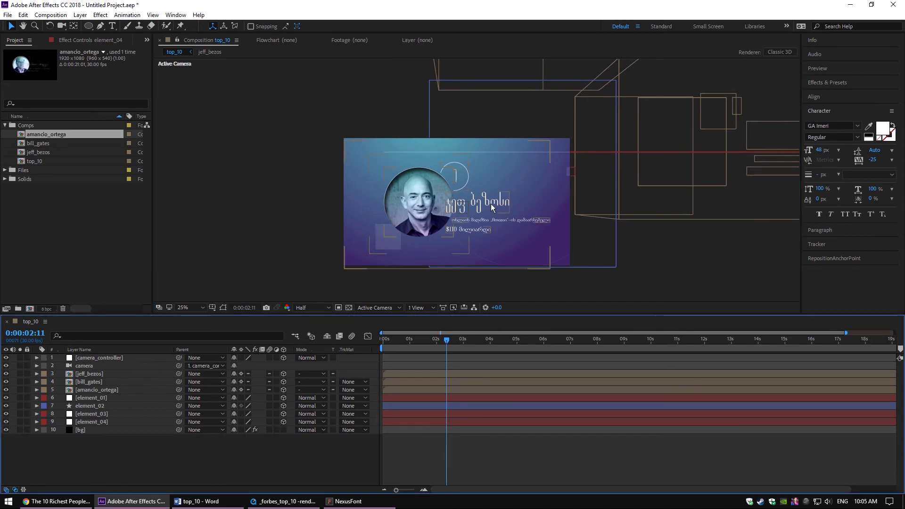
# Examine the decorative shapes in the _forbes_top_10 reference render and return to the top_10 composition.
pyautogui.press('.')
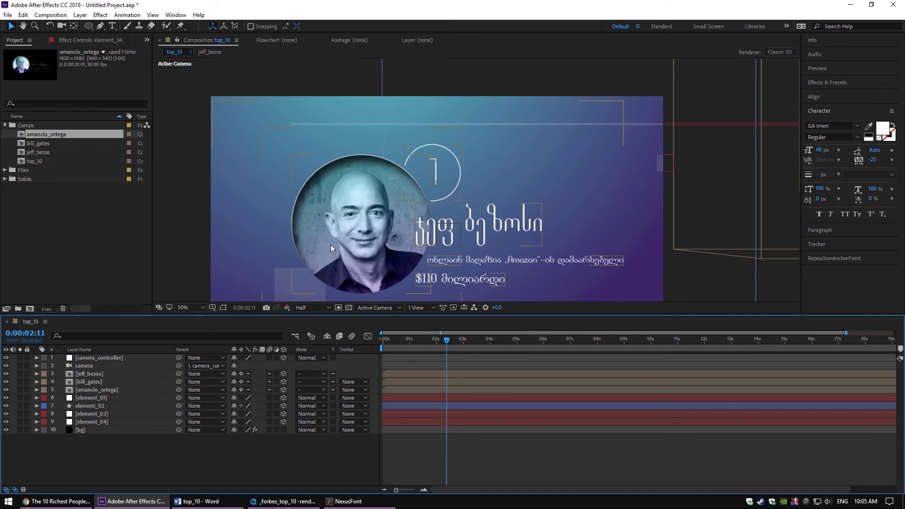
pyautogui.click(283, 501)
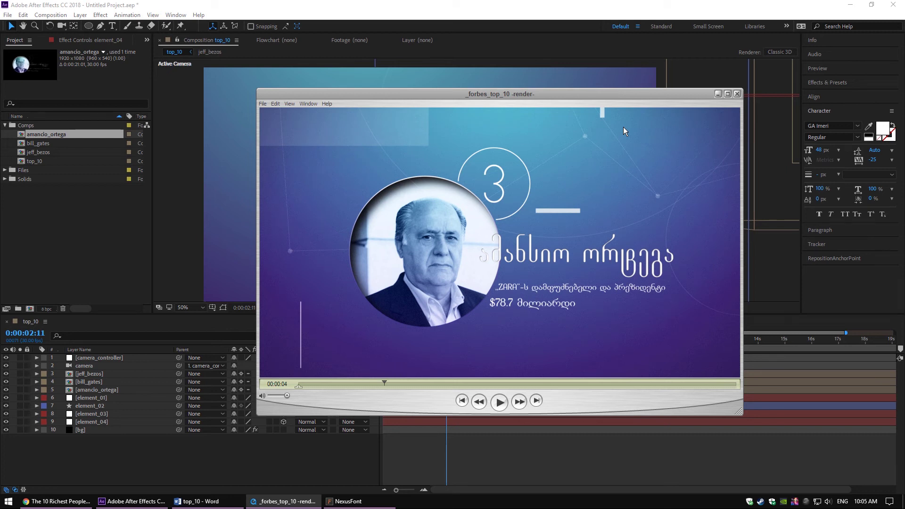
pyautogui.click(191, 395)
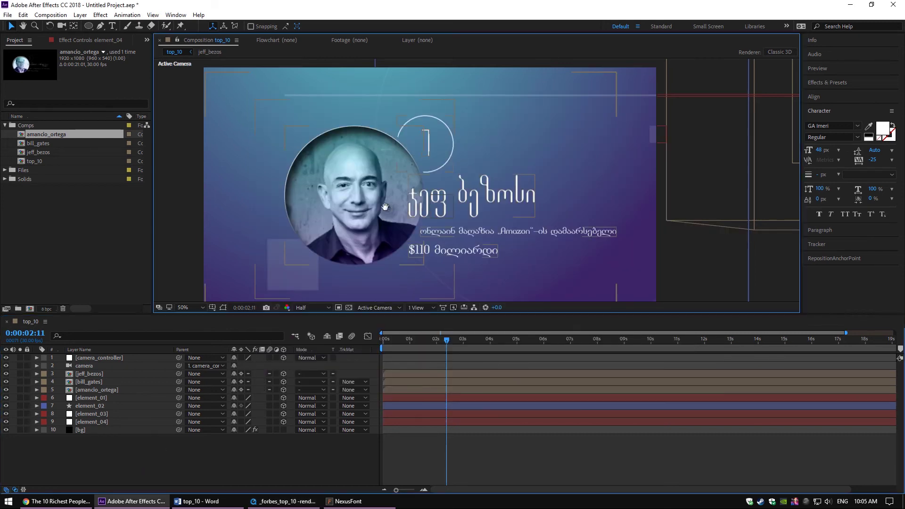
pyautogui.moveTo(385, 206); pyautogui.dragTo(344, 213)
pyautogui.moveTo(479, 133); pyautogui.dragTo(432, 133)
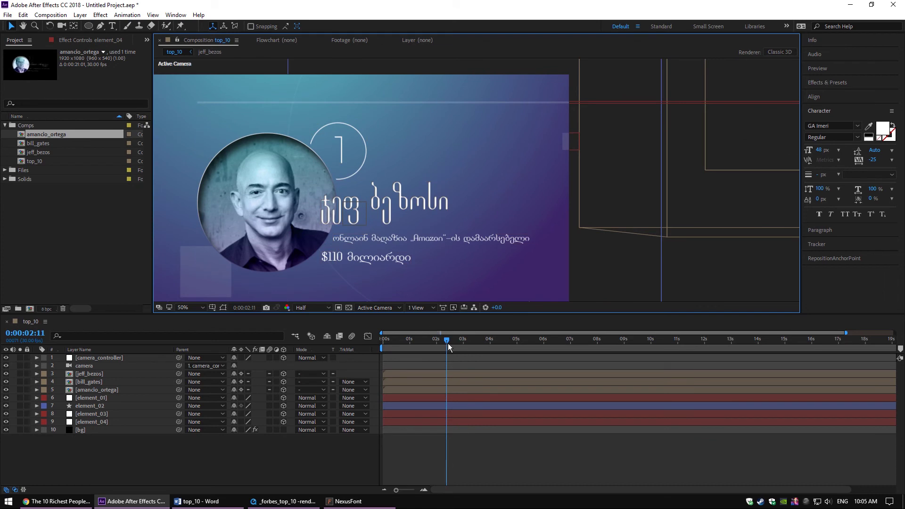
# Scrub to the second card at 0:00:07:08 and, with no layer selected, add a composition-sized rectangle as a new shape layer.
pyautogui.moveTo(447, 344); pyautogui.dragTo(578, 346)
pyautogui.moveTo(467, 209); pyautogui.dragTo(589, 151)
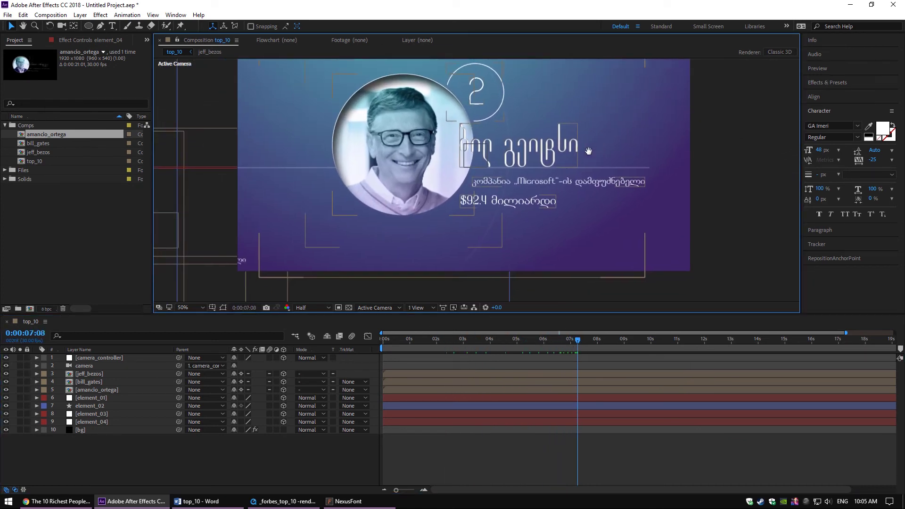
pyautogui.click(89, 436)
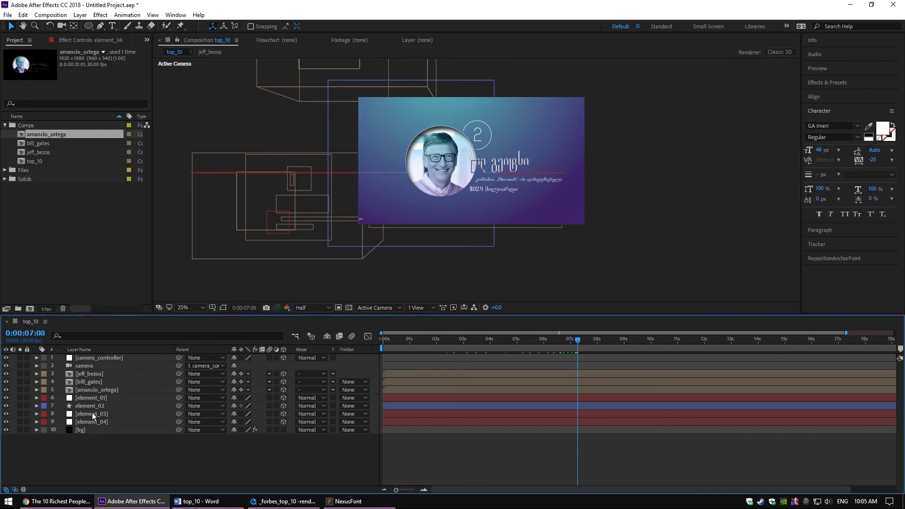
pyautogui.click(92, 412)
pyautogui.rightClick(84, 451)
pyautogui.click(41, 460)
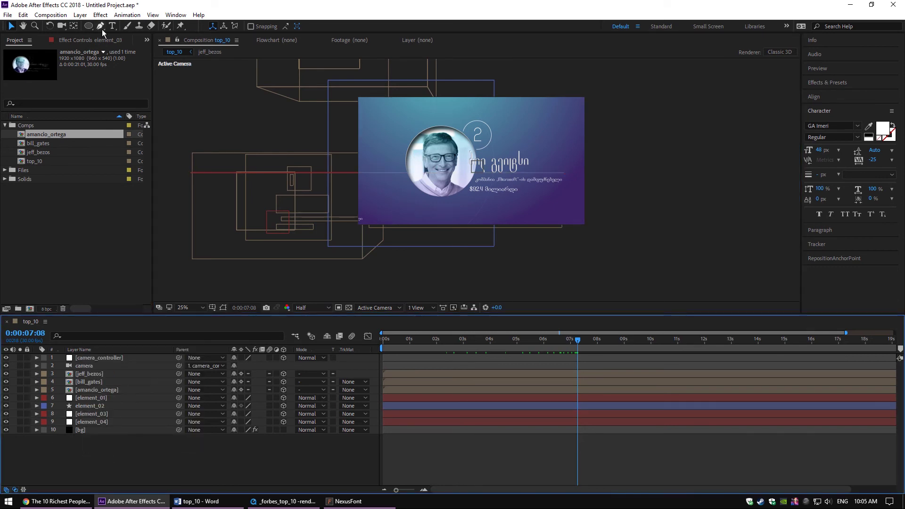
pyautogui.click(89, 27)
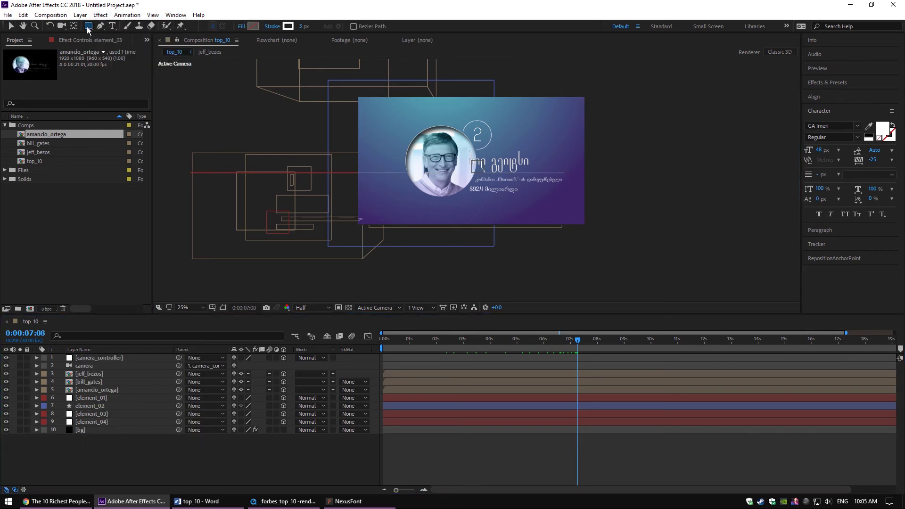
pyautogui.doubleClick(88, 26)
pyautogui.press('v')
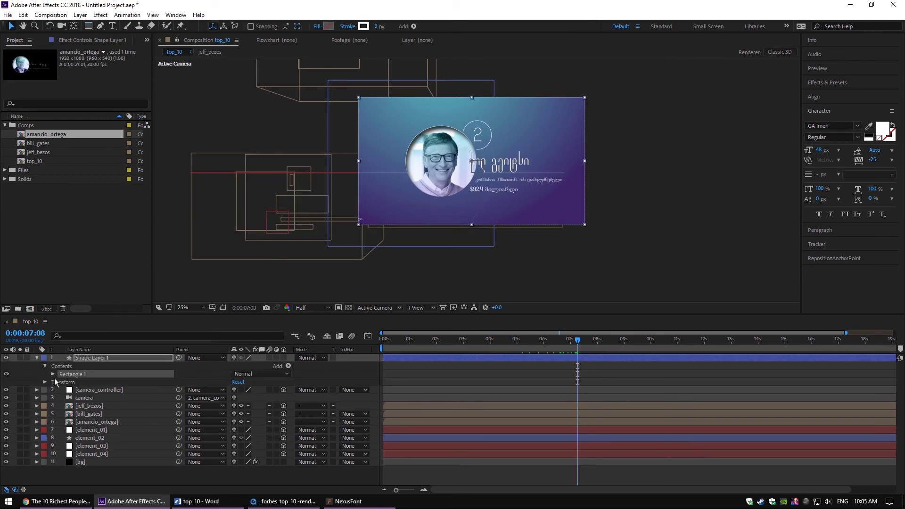
# Set the new rectangle path's size to 800 by 800.
pyautogui.click(53, 375)
pyautogui.click(61, 382)
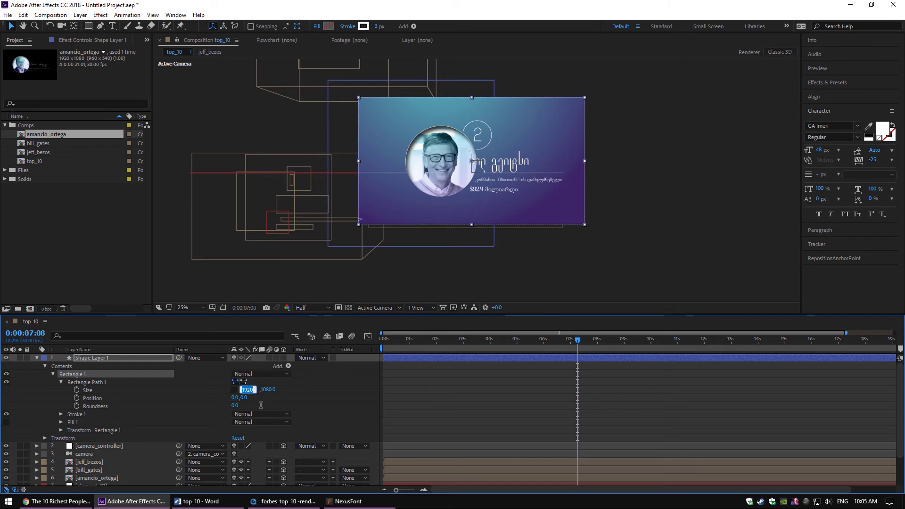
pyautogui.press('Tab')
pyautogui.write('80')
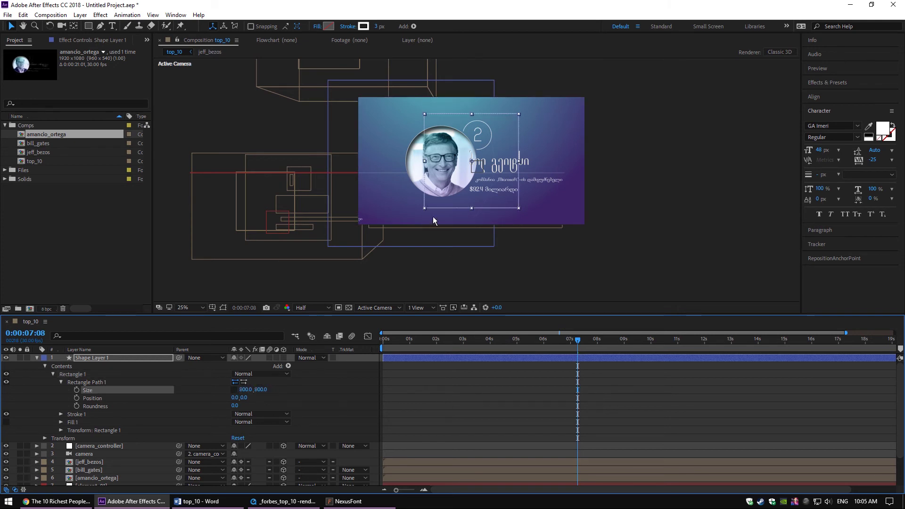
# Make the rectangle shape layer 3D and rename it element_05.
pyautogui.click(283, 358)
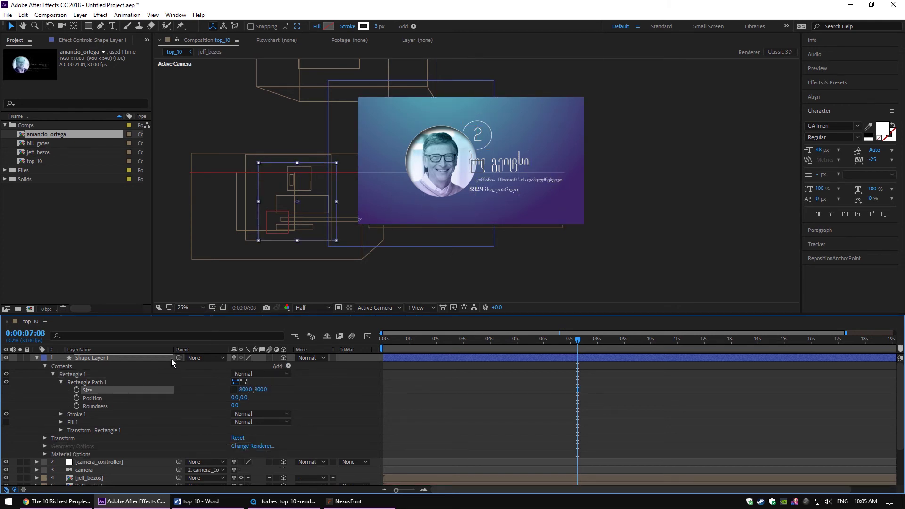
pyautogui.click(130, 357)
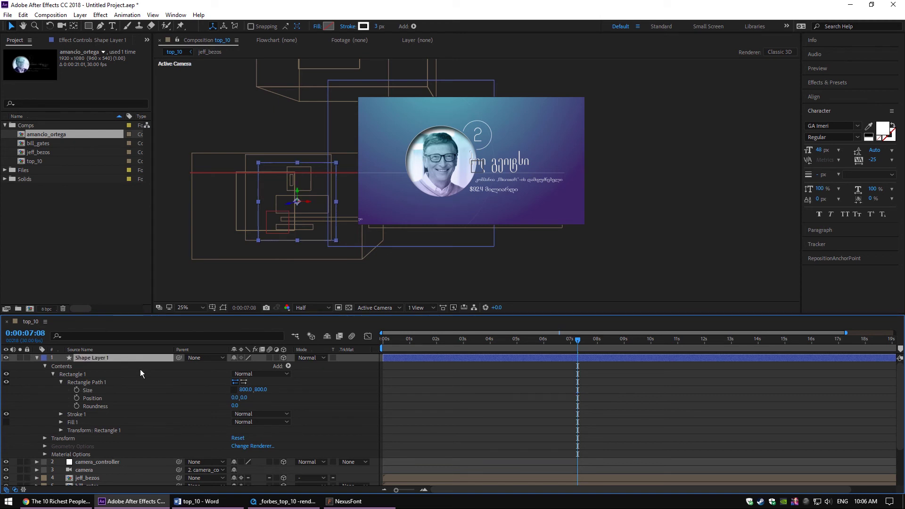
pyautogui.press('Return')
pyautogui.write('element_0')
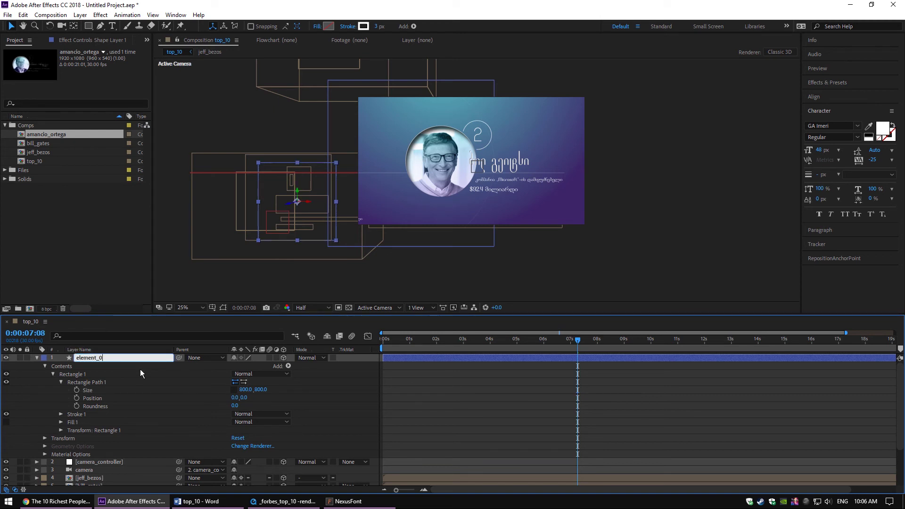
pyautogui.write('5')
pyautogui.press('Return')
pyautogui.scroll(-3, 115, 369)
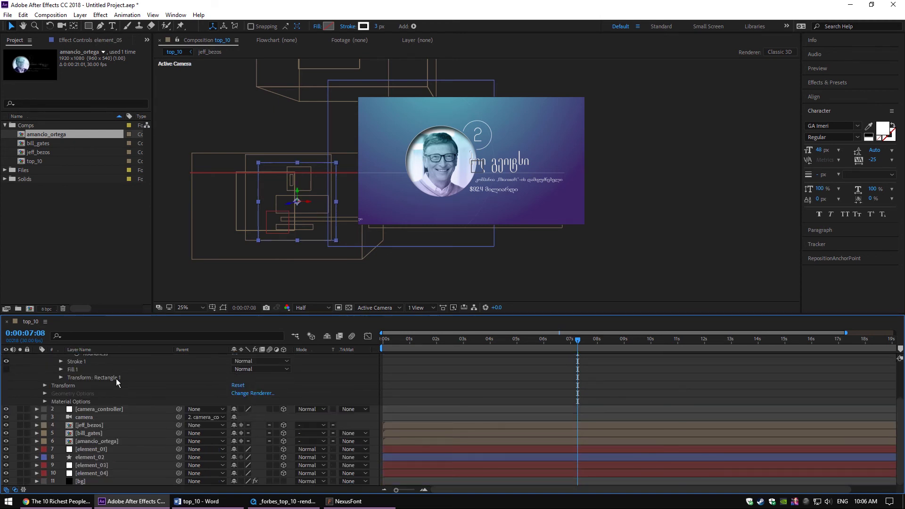
pyautogui.scroll(3, 115, 385)
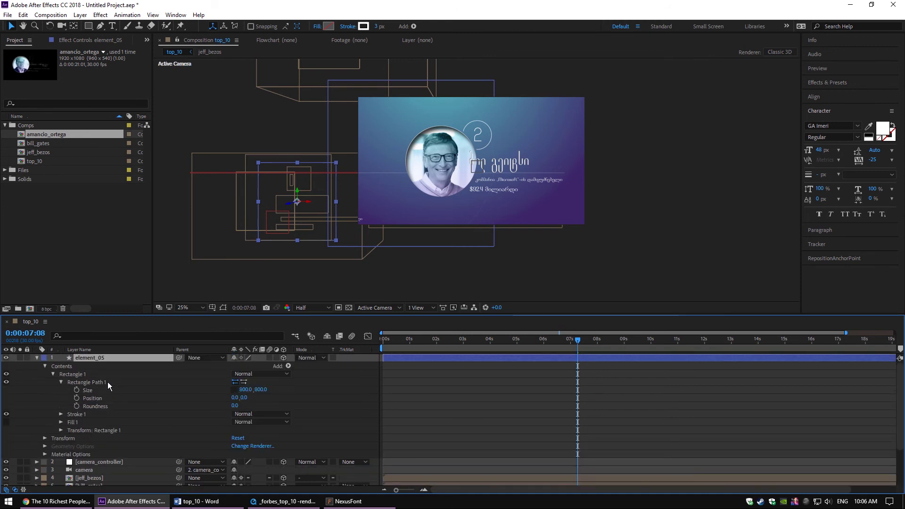
# Reorder element_05 below element_04 and move the square outline over the frame's upper-right corner.
pyautogui.click(36, 358)
pyautogui.moveTo(81, 364); pyautogui.dragTo(132, 434)
pyautogui.moveTo(319, 182); pyautogui.dragTo(605, 62)
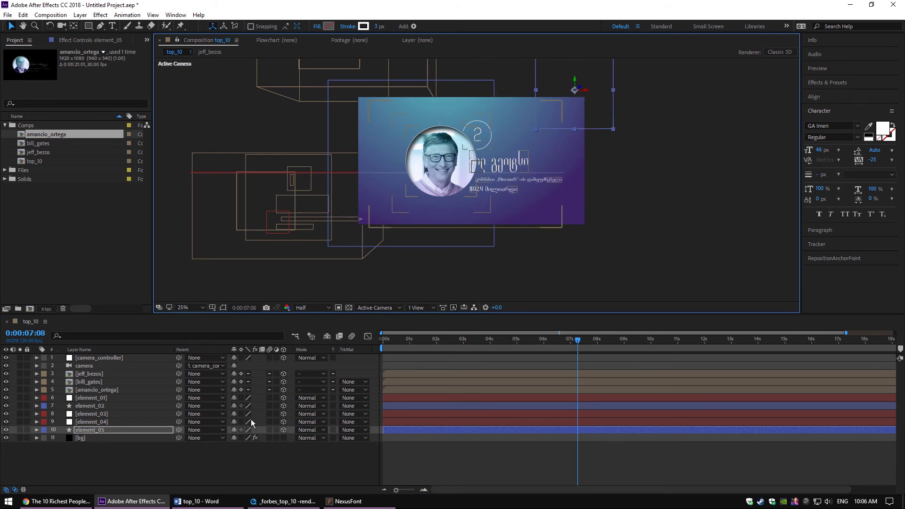
# Set element_05's opacity to 10%, check the faint outline beside the second card, and collapse the layer's properties.
pyautogui.press('t')
pyautogui.click(235, 438)
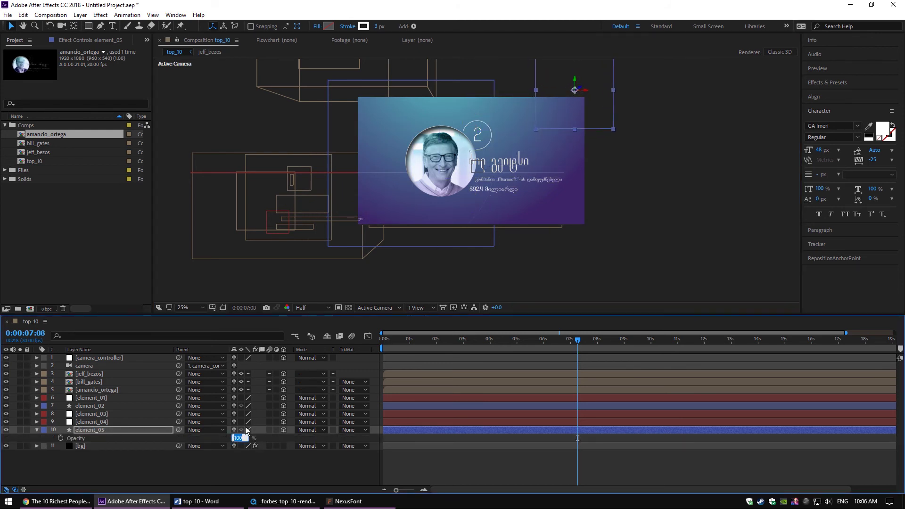
pyautogui.write('10')
pyautogui.press('Return')
pyautogui.click(228, 481)
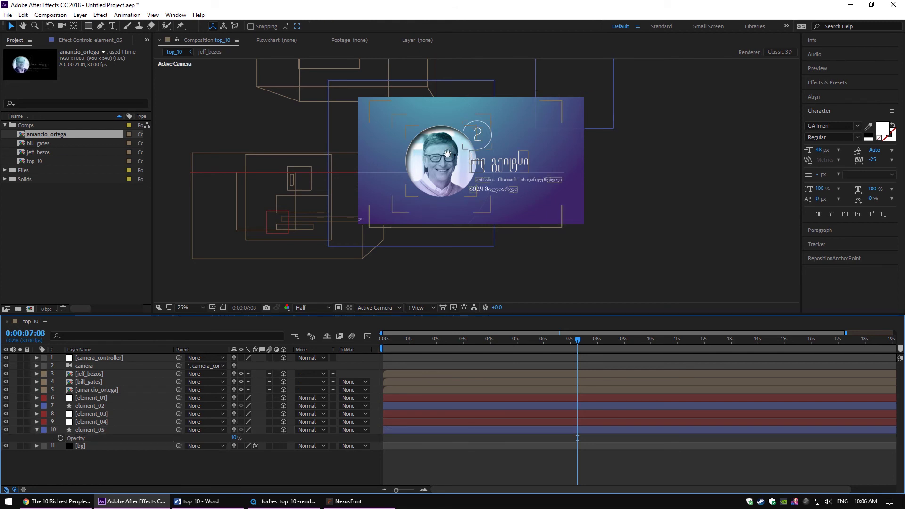
pyautogui.moveTo(457, 138); pyautogui.dragTo(468, 117)
pyautogui.press('.')
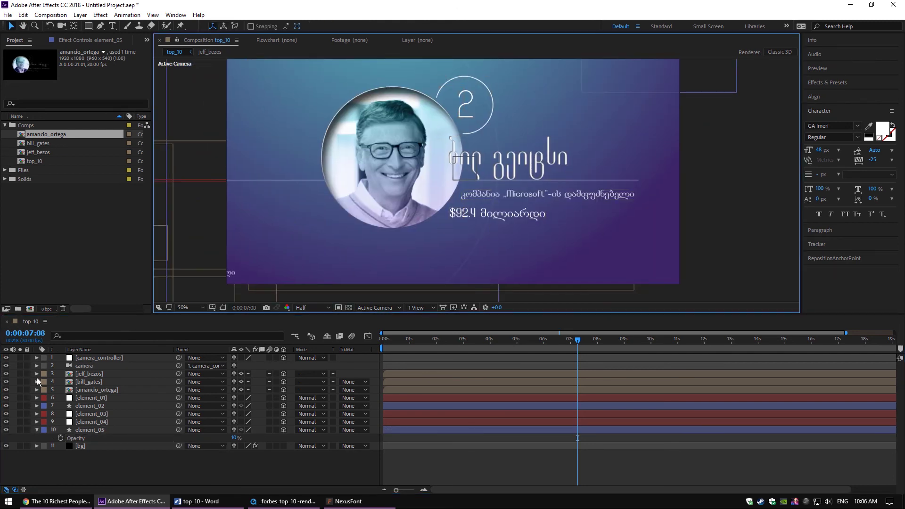
pyautogui.click(37, 430)
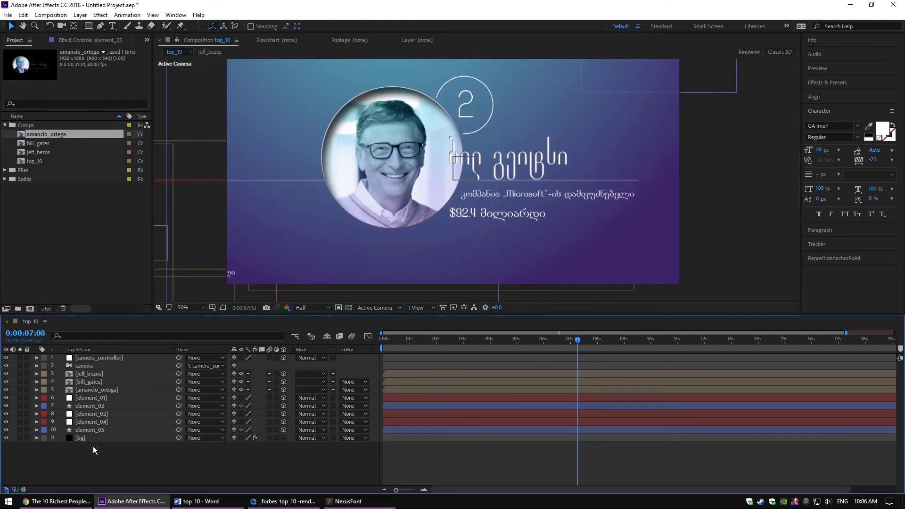
# Duplicate element_01 and place the copy above the second card's portrait, beside the number circle.
pyautogui.click(100, 414)
pyautogui.press(',')
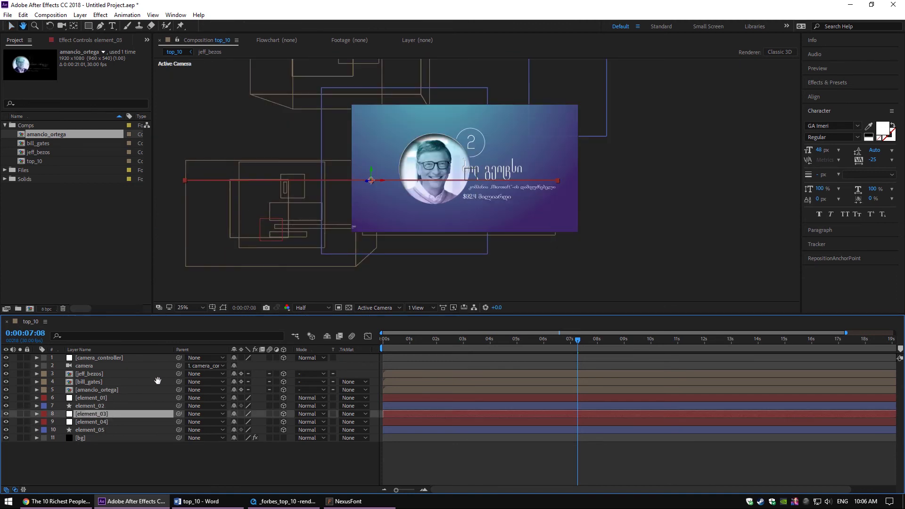
pyautogui.moveTo(273, 219); pyautogui.dragTo(312, 212)
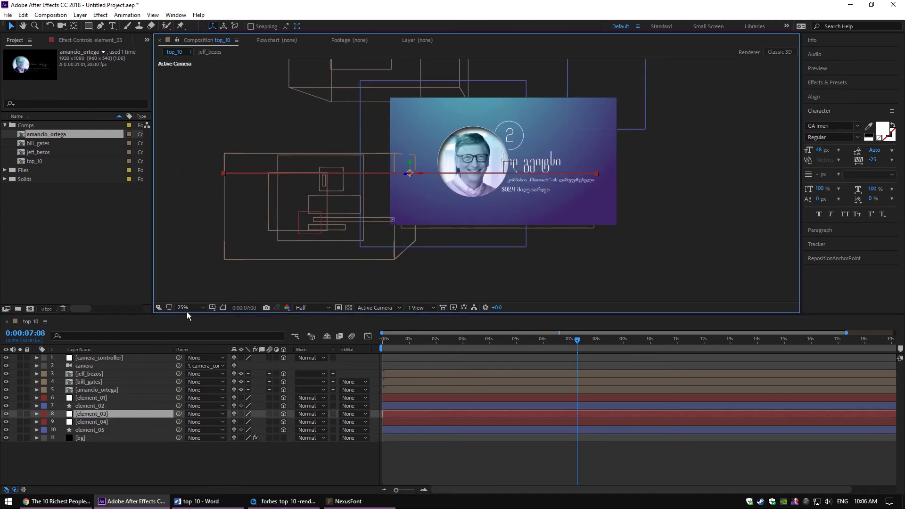
pyautogui.click(96, 398)
pyautogui.hotkey('ctrl', 'd')
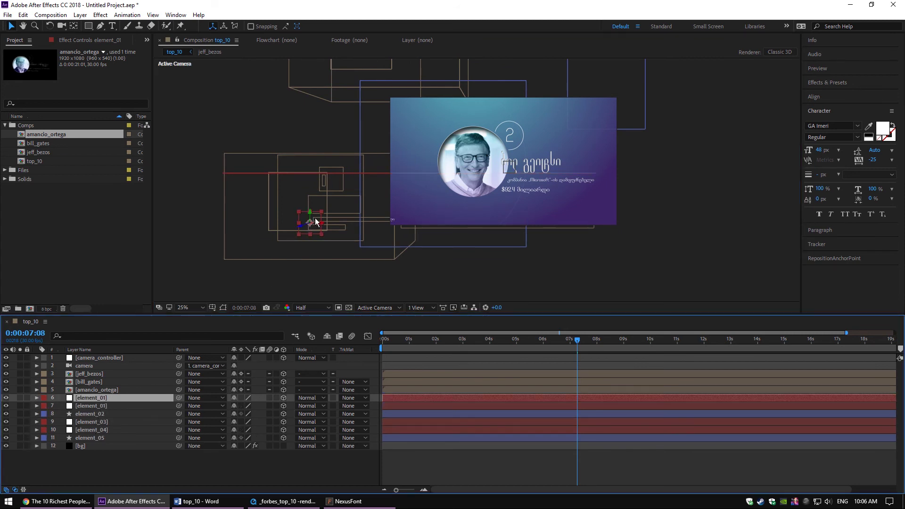
pyautogui.moveTo(316, 221); pyautogui.dragTo(492, 121)
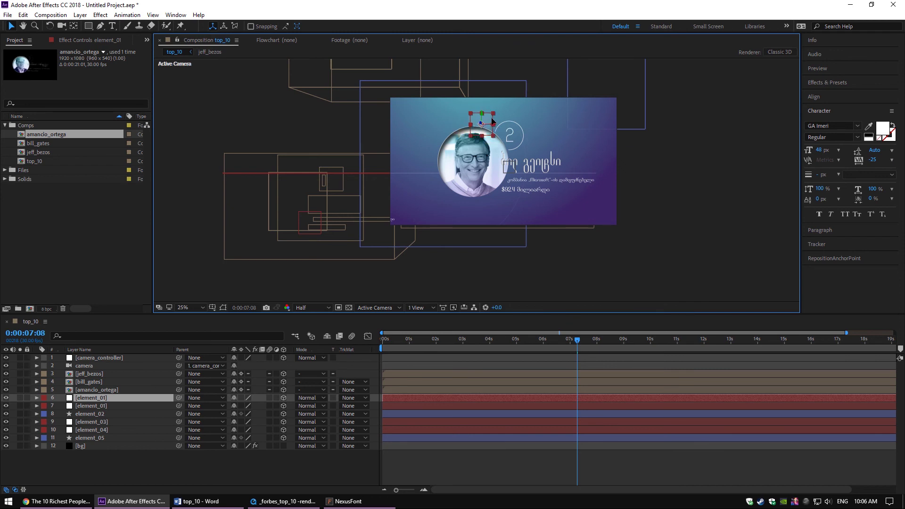
pyautogui.scroll(2, 433, 165)
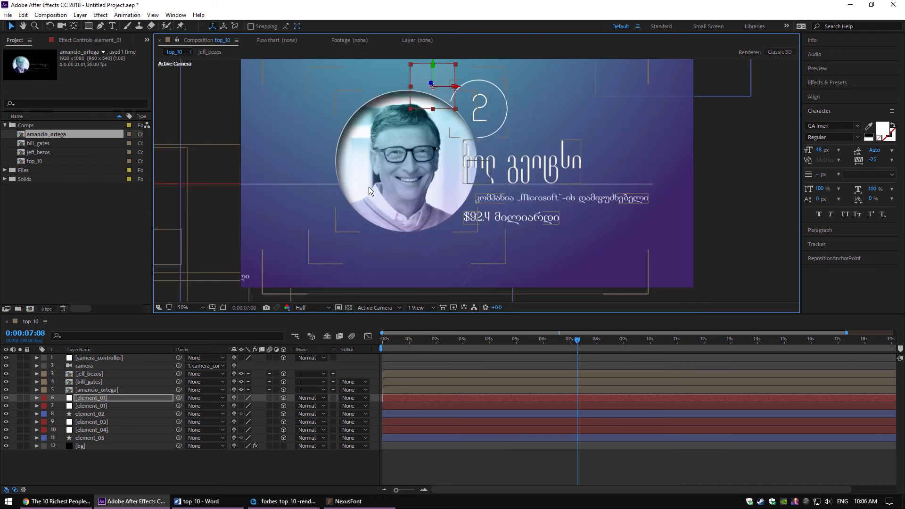
# At 0:00:12:15, duplicate element_03 and raise the copied line to the upper edge of the third card's frame.
pyautogui.press(',')
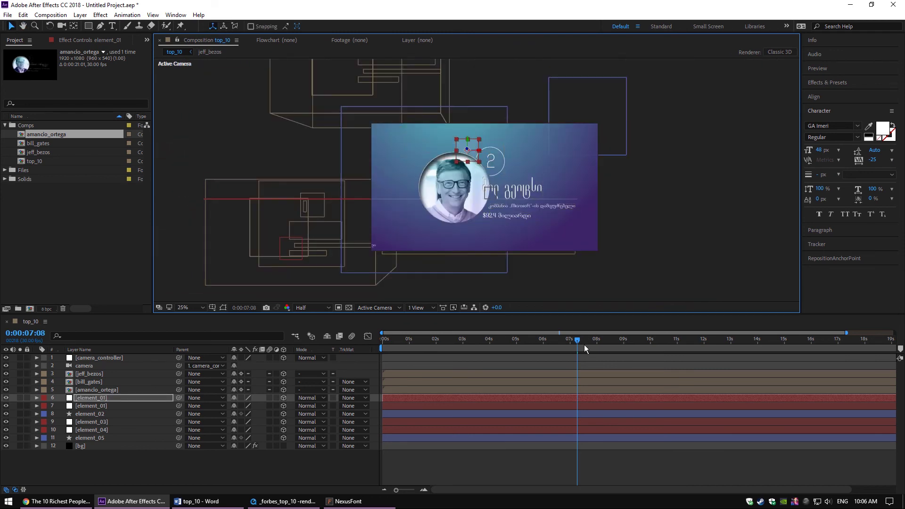
pyautogui.moveTo(585, 348); pyautogui.dragTo(717, 341)
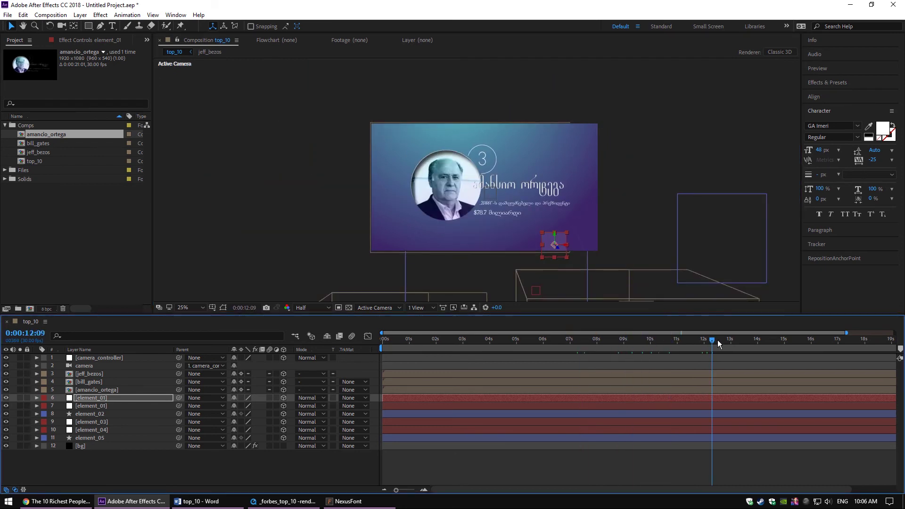
pyautogui.click(89, 421)
pyautogui.press('h')
pyautogui.moveTo(280, 176); pyautogui.dragTo(269, 139)
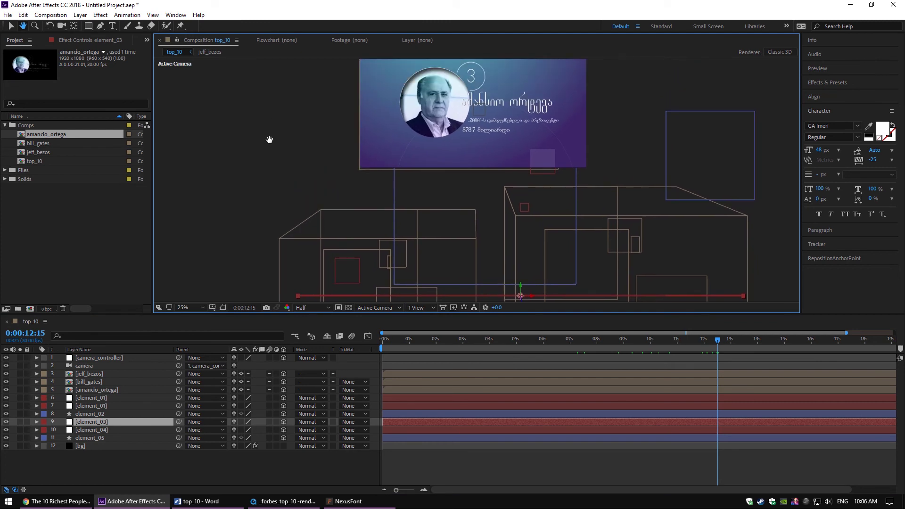
pyautogui.press('v')
pyautogui.hotkey('ctrl', 'd')
pyautogui.hotkey('shift', 'Up')
pyautogui.hotkey('shift', 'Up')
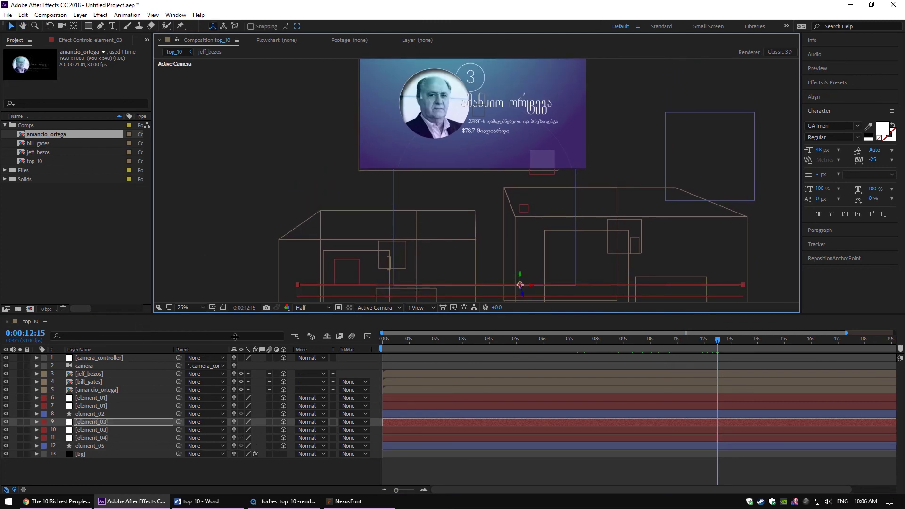
pyautogui.hotkey('shift', 'Up')
pyautogui.hotkey('shift', 'Up')
pyautogui.hotkey('shift', 'Up')
pyautogui.hotkey('shift', 'Up')
pyautogui.hotkey('shift', 'Up')
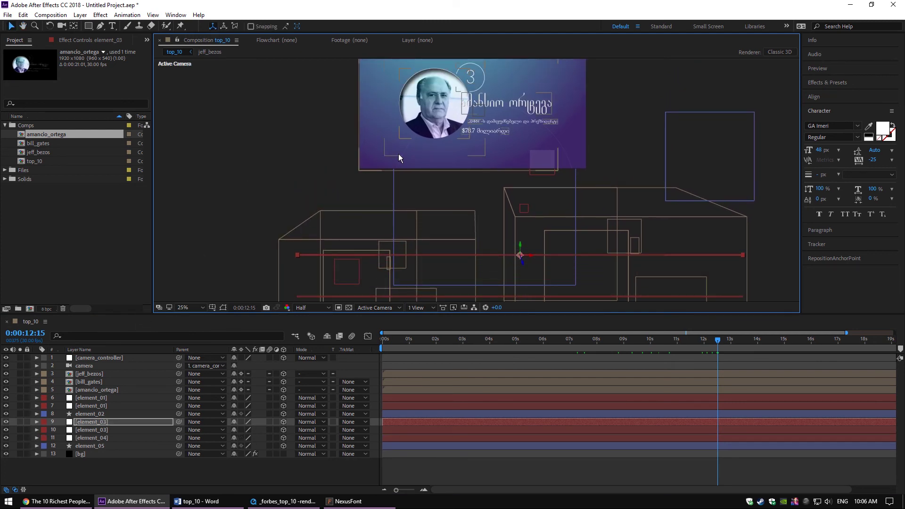
pyautogui.scroll(-2, 398, 154)
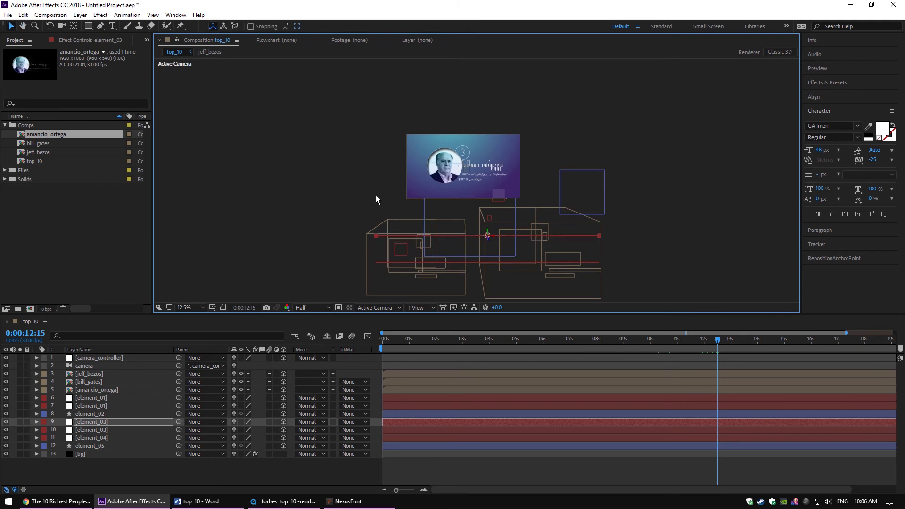
pyautogui.hotkey('shift', 'Up')
pyautogui.hotkey('shift', 'Up')
pyautogui.hotkey('shift', 'Up')
pyautogui.hotkey('shift', 'Up')
pyautogui.hotkey('shift', 'Up')
pyautogui.hotkey('shift', 'Up')
pyautogui.hotkey('shift', 'Up')
pyautogui.hotkey('shift', 'Up')
pyautogui.hotkey('shift', 'Up')
pyautogui.hotkey('shift', 'Up')
pyautogui.hotkey('shift', 'Up')
pyautogui.hotkey('shift', 'Up')
pyautogui.hotkey('shift', 'Up')
pyautogui.hotkey('shift', 'Up')
pyautogui.hotkey('shift', 'Up')
pyautogui.hotkey('shift', 'Up')
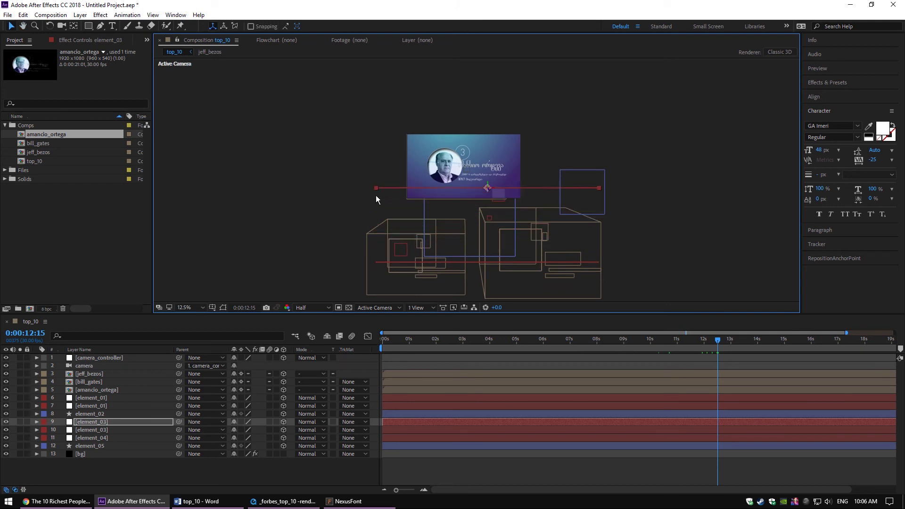
pyautogui.hotkey('shift', 'Up')
pyautogui.hotkey('shift', 'Up')
pyautogui.hotkey('shift', 'Up')
pyautogui.hotkey('shift', 'Up')
pyautogui.hotkey('shift', 'Up')
pyautogui.hotkey('shift', 'Up')
pyautogui.hotkey('shift', 'Up')
pyautogui.hotkey('shift', 'Up')
pyautogui.hotkey('shift', 'Up')
pyautogui.hotkey('shift', 'Up')
pyautogui.hotkey('shift', 'Up')
pyautogui.hotkey('shift', 'Up')
pyautogui.hotkey('shift', 'Up')
pyautogui.hotkey('shift', 'Up')
pyautogui.hotkey('shift', 'Up')
pyautogui.hotkey('shift', 'Up')
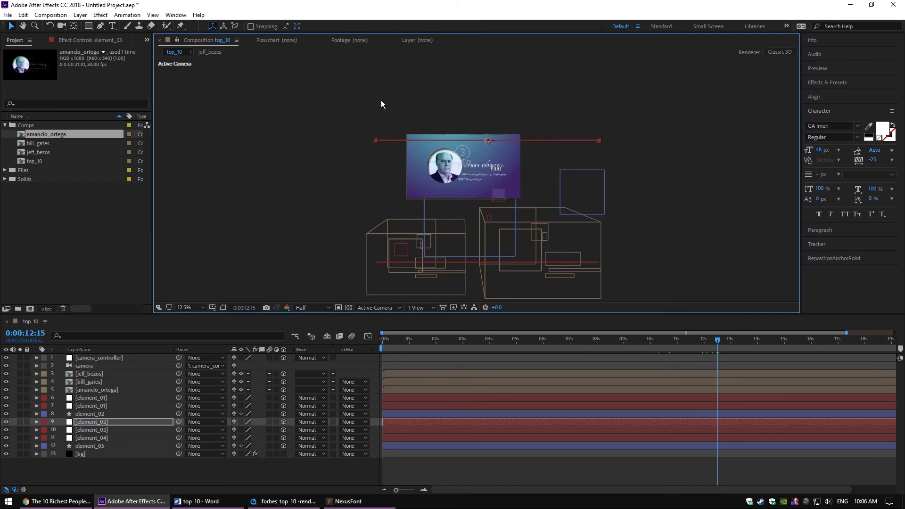
pyautogui.hotkey('shift', 'Up')
pyautogui.hotkey('shift', 'Up')
# Set the element_03 copy's Z rotation to -36° and nudge the diagonal line slightly to the left.
pyautogui.press('r')
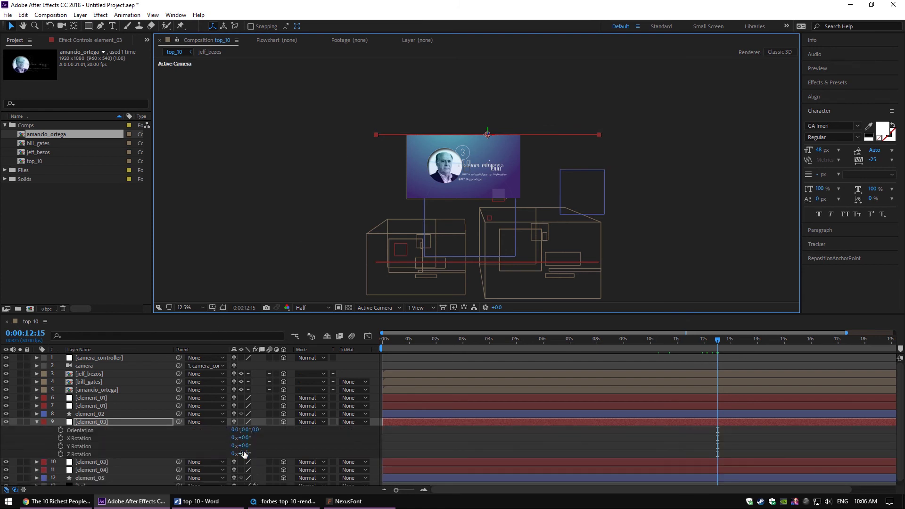
pyautogui.moveTo(244, 454); pyautogui.dragTo(228, 454)
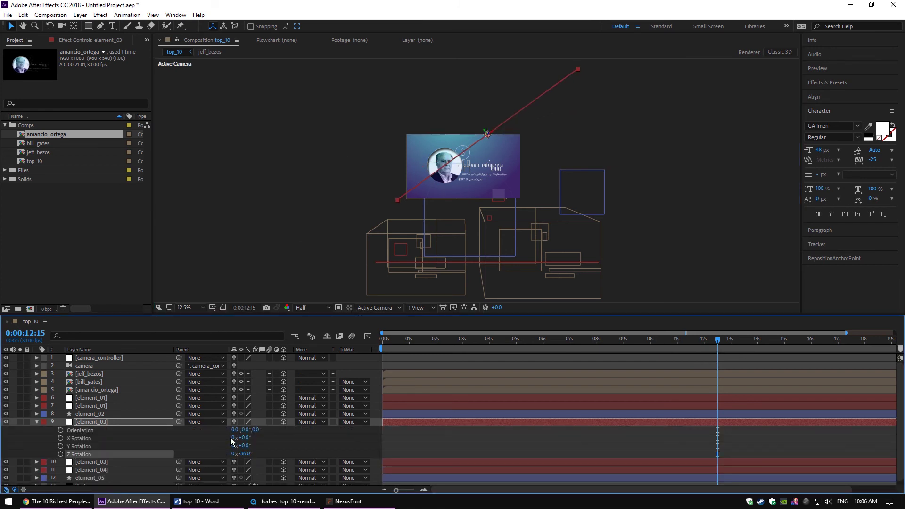
pyautogui.hotkey('shift', 'Left')
pyautogui.hotkey('shift', 'Left')
pyautogui.hotkey('shift', 'Left')
pyautogui.hotkey('shift', 'Left')
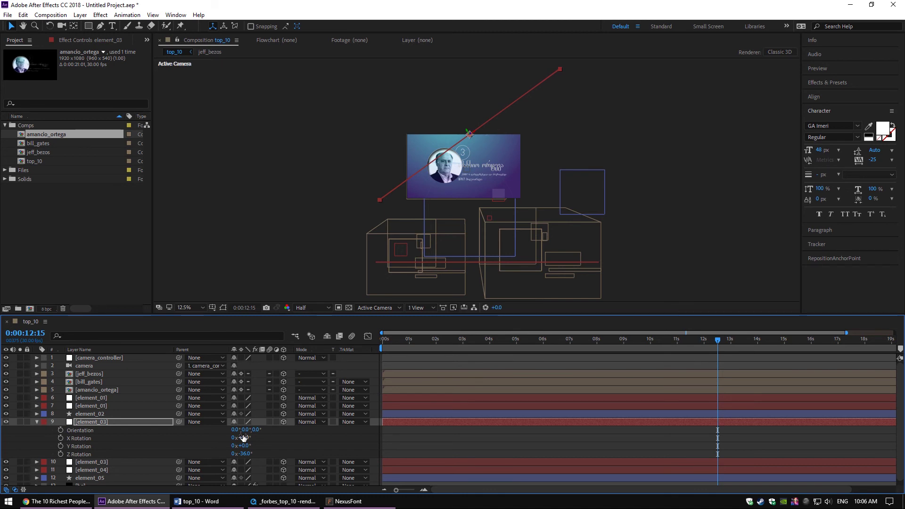
pyautogui.press('.')
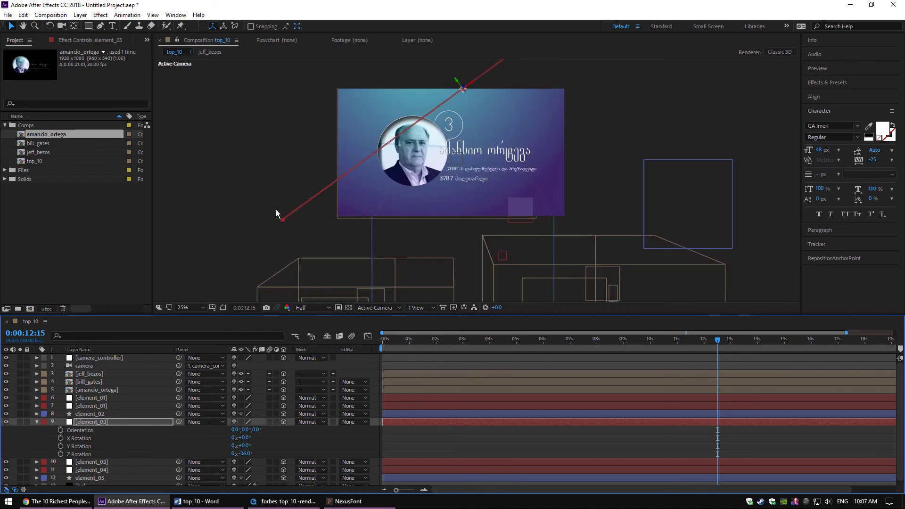
# Push the diagonal element_03 copy back in depth to a Z position of 721.
pyautogui.click(108, 413)
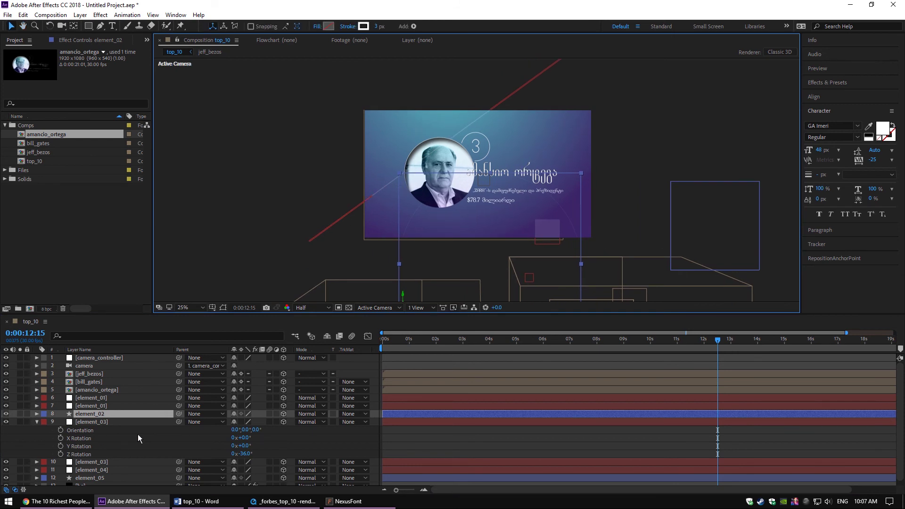
pyautogui.press('p')
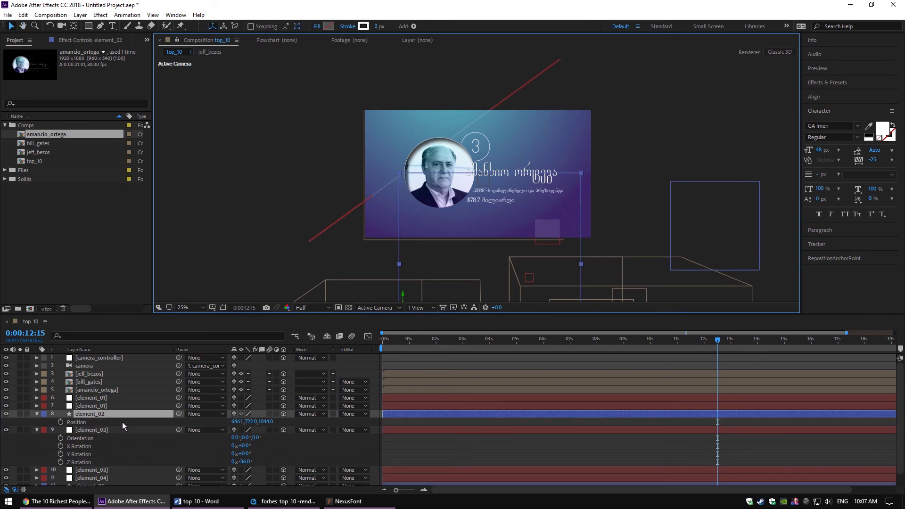
pyautogui.click(37, 414)
pyautogui.click(121, 422)
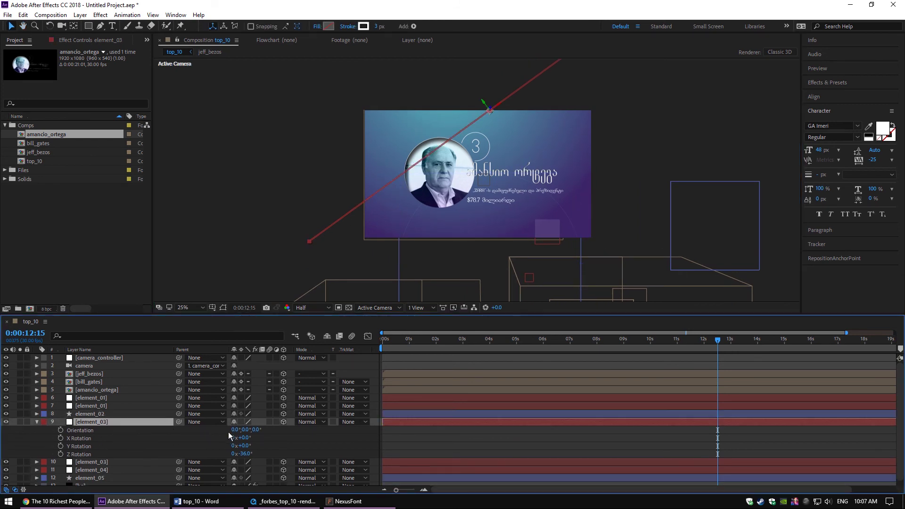
pyautogui.press('p')
pyautogui.moveTo(267, 433); pyautogui.dragTo(406, 395)
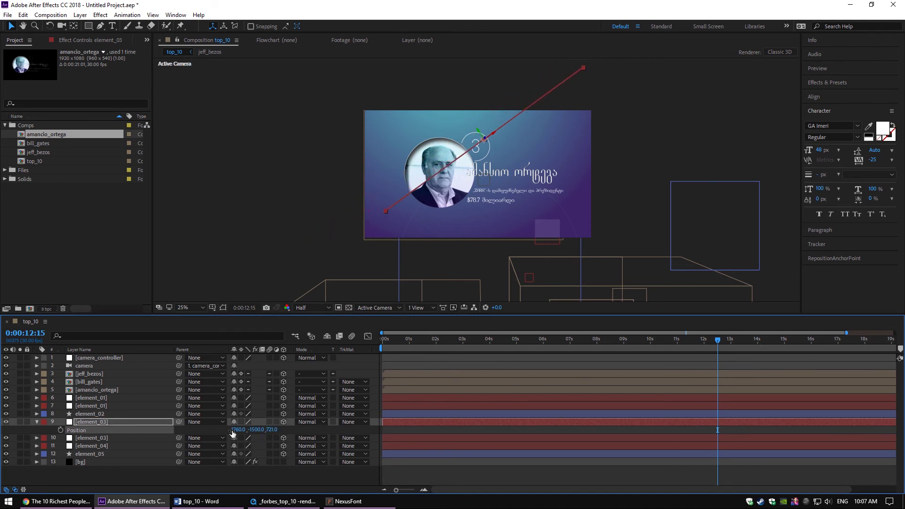
# Shift the diagonal line left to an X position of 920, check it behind the third card, and collapse the layer's properties.
pyautogui.hotkey('shift', 'Left')
pyautogui.hotkey('shift', 'Left')
pyautogui.hotkey('shift', 'Left')
pyautogui.hotkey('shift', 'Left')
pyautogui.hotkey('shift', 'Left')
pyautogui.hotkey('shift', 'Left')
pyautogui.hotkey('shift', 'Left')
pyautogui.hotkey('shift', 'Left')
pyautogui.hotkey('shift', 'Left')
pyautogui.hotkey('shift', 'Left')
pyautogui.hotkey('shift', 'Left')
pyautogui.hotkey('shift', 'Left')
pyautogui.hotkey('shift', 'Left')
pyautogui.hotkey('shift', 'Left')
pyautogui.hotkey('shift', 'Left')
pyautogui.hotkey('shift', 'Left')
pyautogui.hotkey('shift', 'Left')
pyautogui.hotkey('shift', 'Left')
pyautogui.hotkey('shift', 'Left')
pyautogui.hotkey('shift', 'Left')
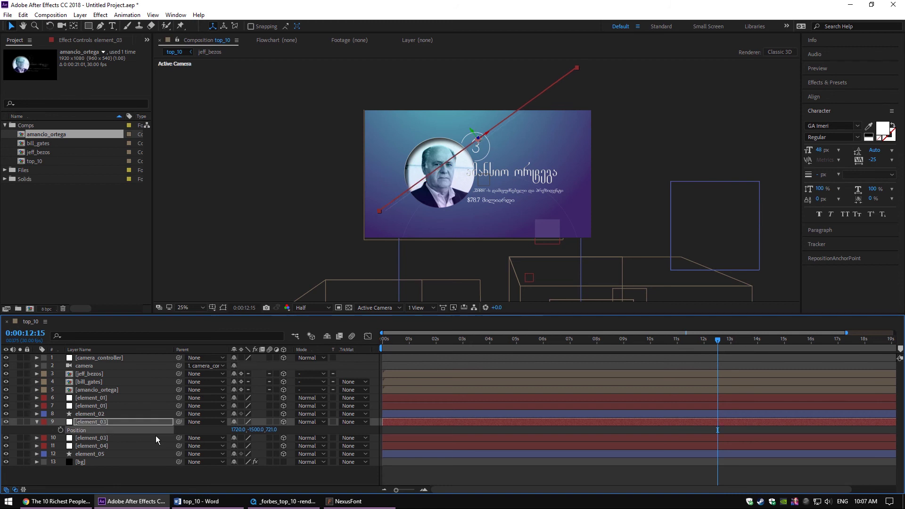
pyautogui.hotkey('shift', 'Left')
pyautogui.hotkey('shift', 'Left')
pyautogui.hotkey('shift', 'Left')
pyautogui.hotkey('shift', 'Left')
pyautogui.hotkey('shift', 'Left')
pyautogui.hotkey('shift', 'Left')
pyautogui.hotkey('shift', 'Left')
pyautogui.hotkey('shift', 'Left')
pyautogui.hotkey('shift', 'Left')
pyautogui.hotkey('shift', 'Left')
pyautogui.hotkey('shift', 'Left')
pyautogui.hotkey('shift', 'Left')
pyautogui.hotkey('shift', 'Left')
pyautogui.hotkey('shift', 'Left')
pyautogui.hotkey('shift', 'Left')
pyautogui.hotkey('shift', 'Left')
pyautogui.hotkey('shift', 'Left')
pyautogui.hotkey('shift', 'Left')
pyautogui.hotkey('shift', 'Left')
pyautogui.hotkey('shift', 'Left')
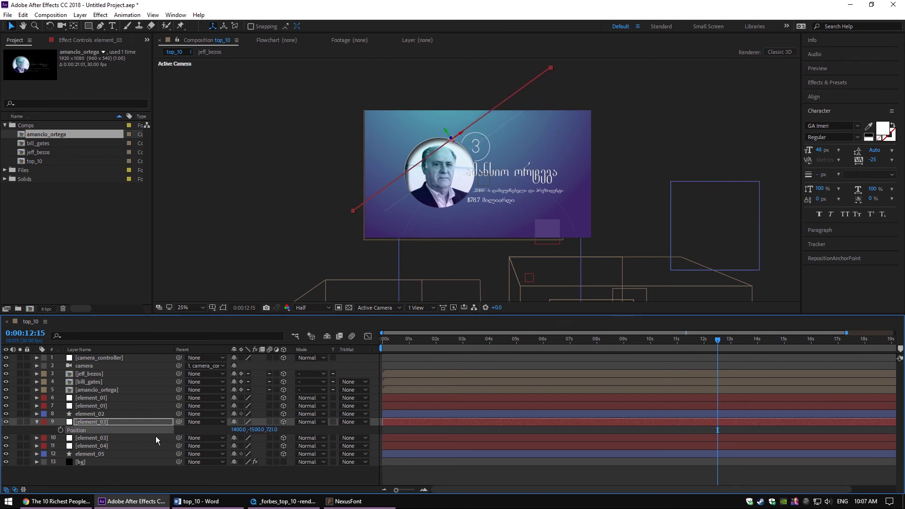
pyautogui.hotkey('shift', 'Left')
pyautogui.hotkey('shift', 'Left')
pyautogui.hotkey('shift', 'Left')
pyautogui.hotkey('shift', 'Left')
pyautogui.hotkey('shift', 'Left')
pyautogui.hotkey('shift', 'Left')
pyautogui.hotkey('shift', 'Left')
pyautogui.hotkey('shift', 'Left')
pyautogui.hotkey('shift', 'Left')
pyautogui.hotkey('shift', 'Left')
pyautogui.hotkey('shift', 'Left')
pyautogui.hotkey('shift', 'Left')
pyautogui.hotkey('shift', 'Left')
pyautogui.hotkey('shift', 'Left')
pyautogui.hotkey('shift', 'Left')
pyautogui.hotkey('shift', 'Left')
pyautogui.hotkey('shift', 'Left')
pyautogui.hotkey('shift', 'Left')
pyautogui.hotkey('shift', 'Left')
pyautogui.hotkey('shift', 'Left')
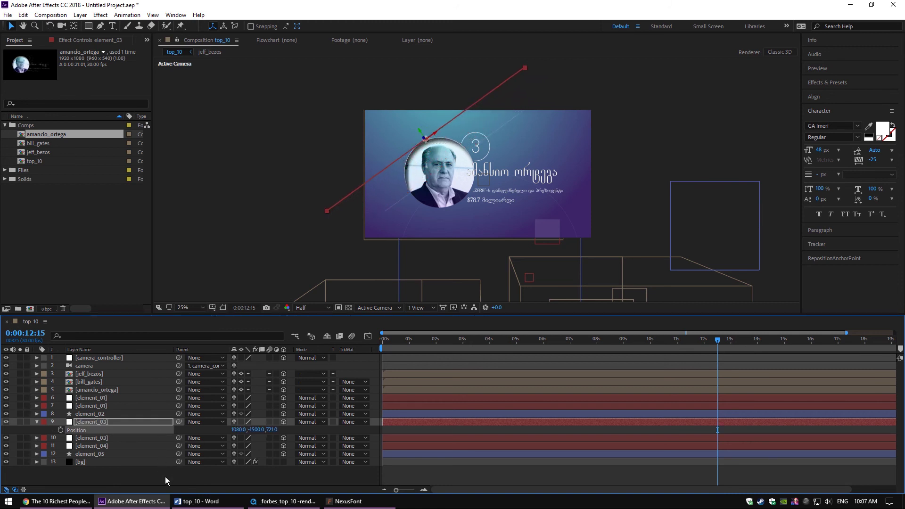
pyautogui.click(286, 279)
pyautogui.scroll(3, 392, 138)
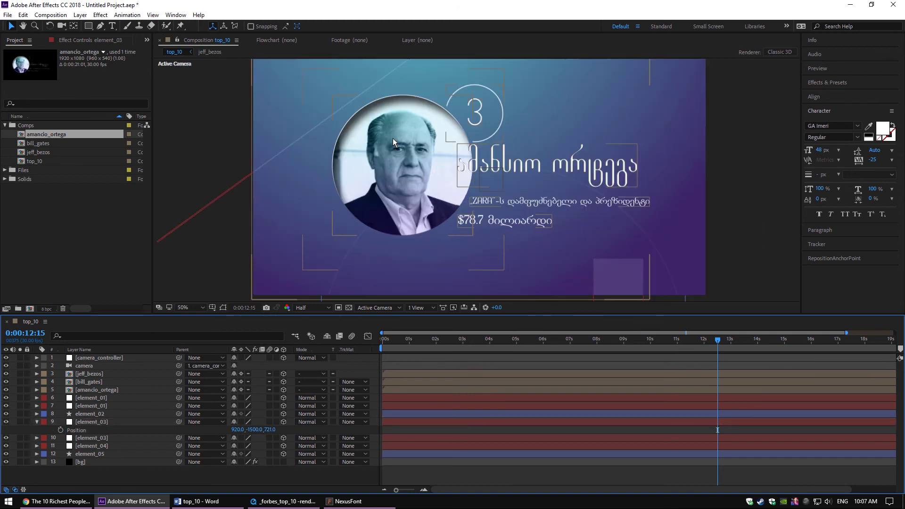
pyautogui.scroll(-3, 380, 180)
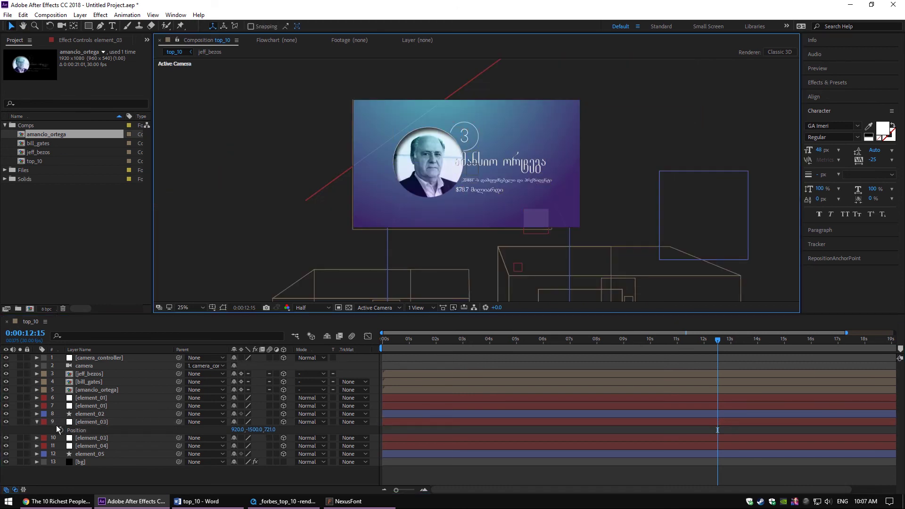
pyautogui.click(36, 422)
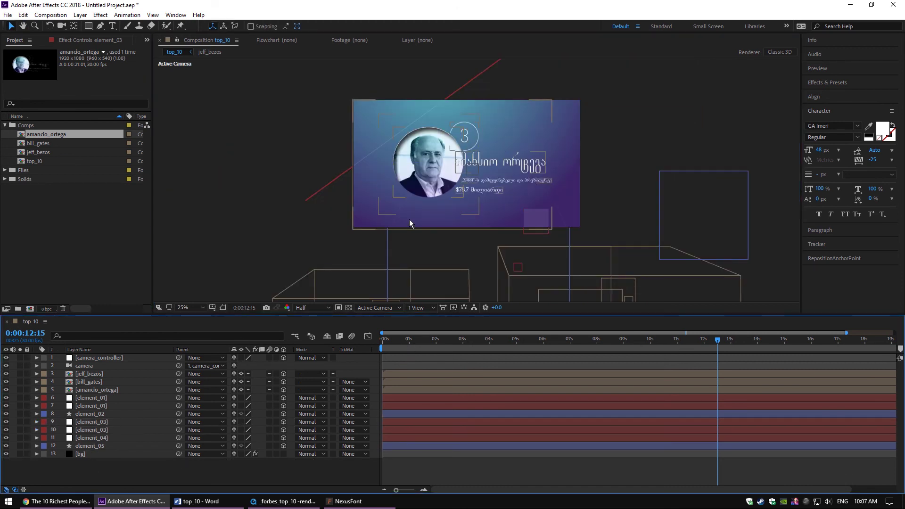
# Preview the top_10 animation from the start at half resolution.
pyautogui.moveTo(408, 222); pyautogui.dragTo(387, 226)
pyautogui.click(384, 343)
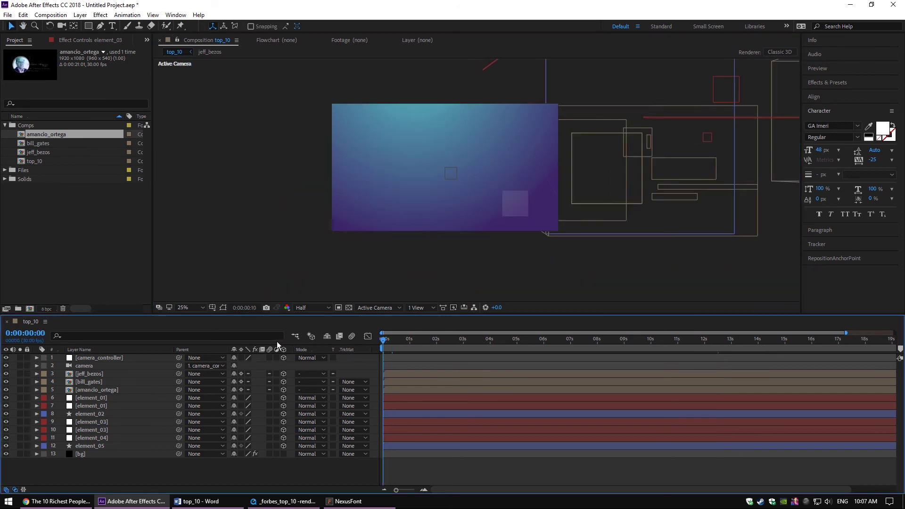
pyautogui.click(314, 306)
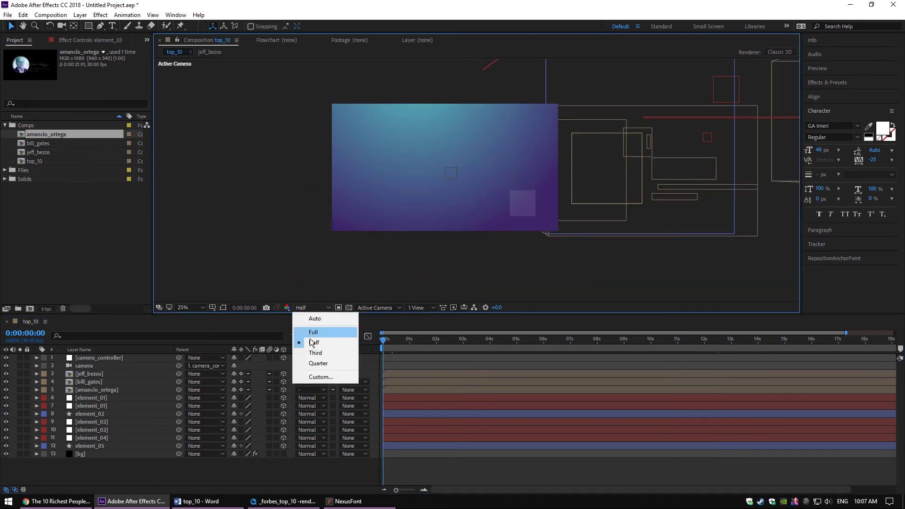
pyautogui.click(348, 344)
pyautogui.moveTo(542, 346); pyautogui.dragTo(369, 351)
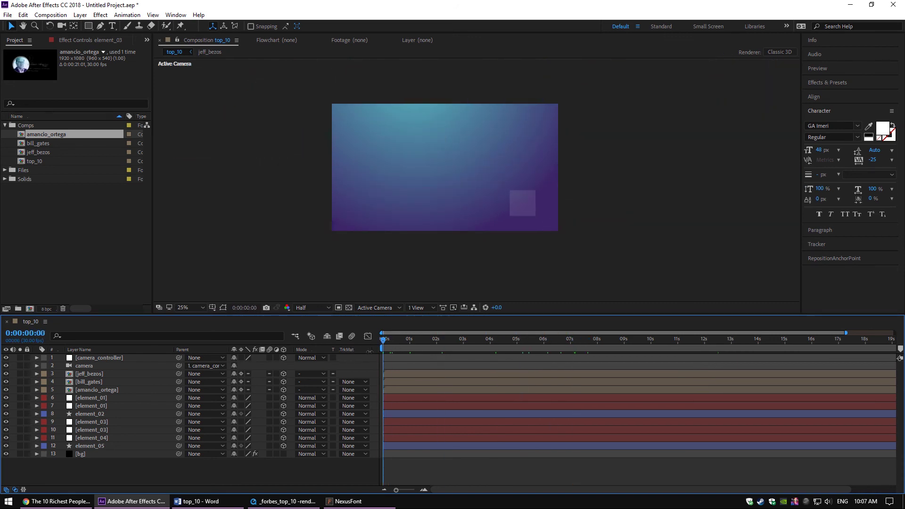
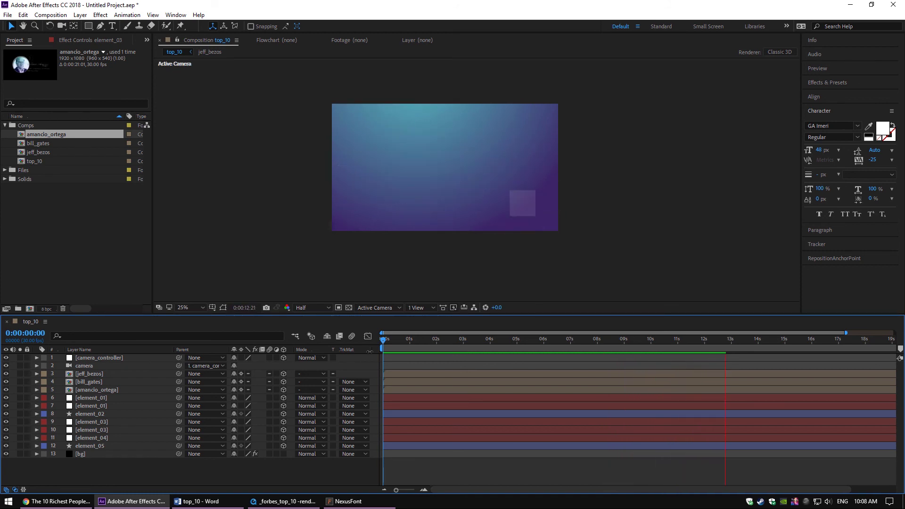
pyautogui.press('space')
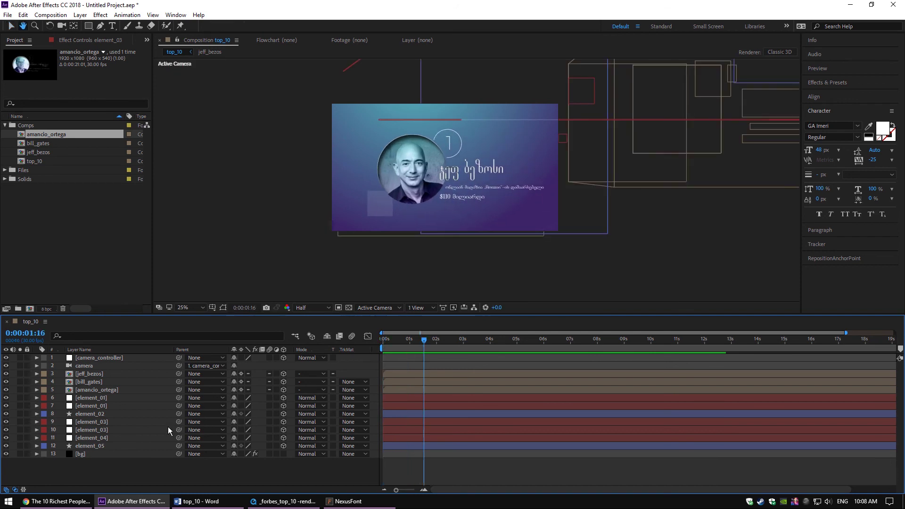
pyautogui.click(109, 398)
pyautogui.keyDown('shift'); pyautogui.click(100, 445); pyautogui.keyUp('shift')
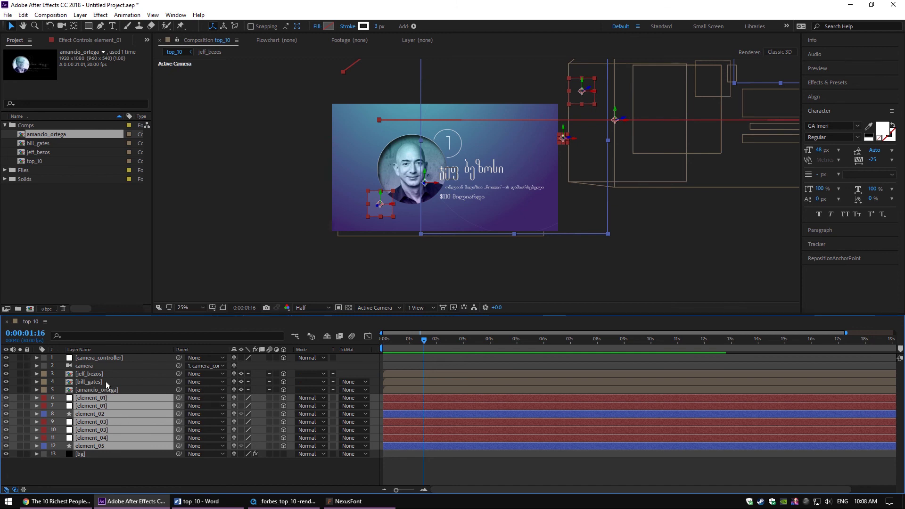
pyautogui.click(117, 480)
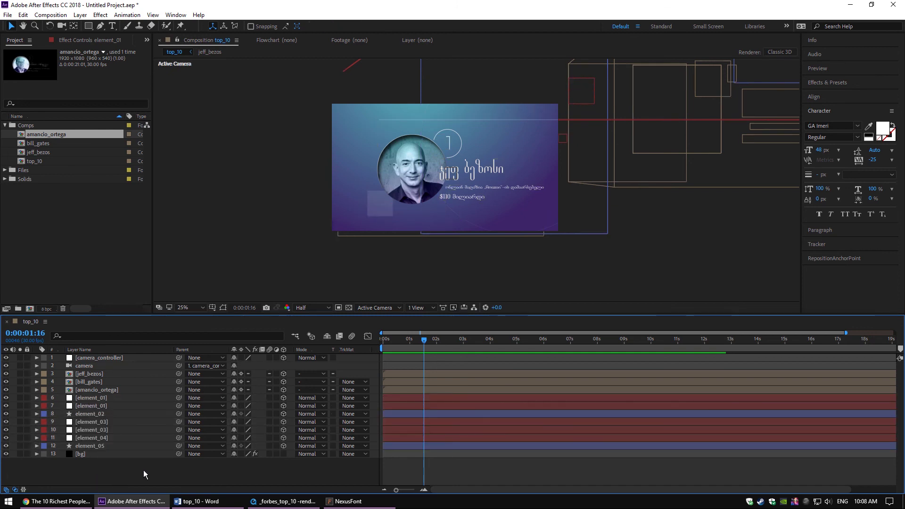
pyautogui.press('.')
pyautogui.moveTo(384, 211); pyautogui.dragTo(397, 217)
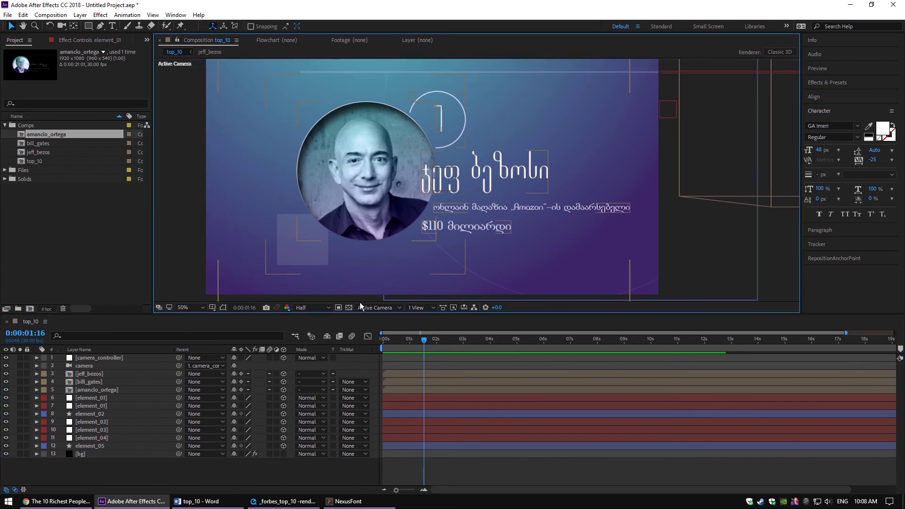
# Add an adjustment layer on top of the top_10 composition and name it final_work.
pyautogui.moveTo(370, 314); pyautogui.dragTo(372, 346)
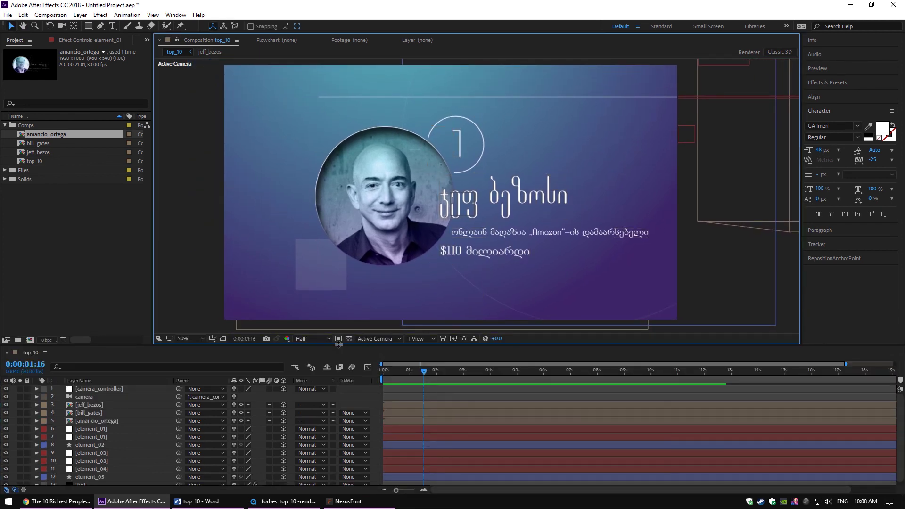
pyautogui.moveTo(338, 344); pyautogui.dragTo(338, 331)
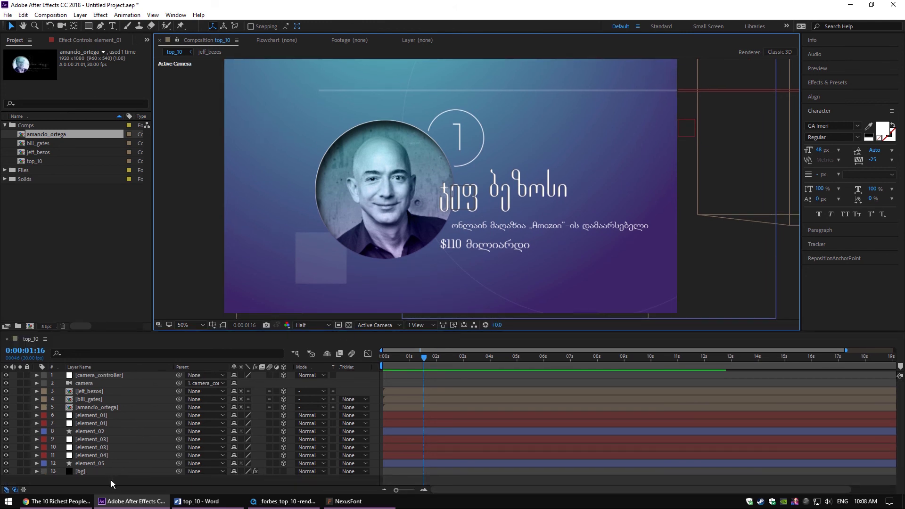
pyautogui.rightClick(111, 481)
pyautogui.moveTo(142, 378)
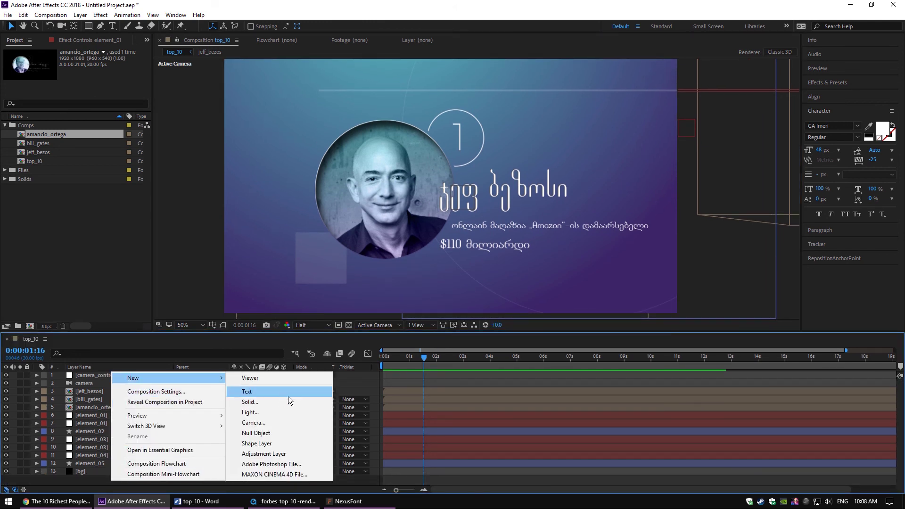
pyautogui.click(258, 455)
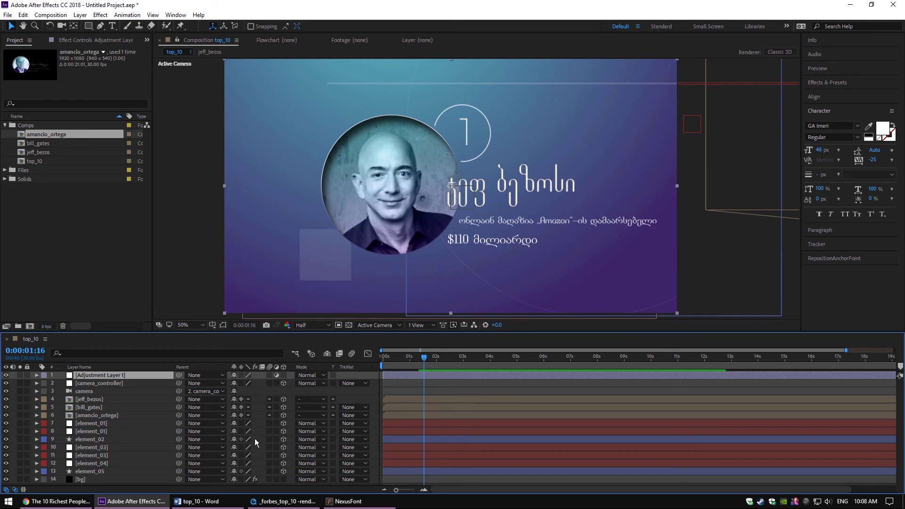
pyautogui.hotkey('ctrl', 'shift', 'y')
pyautogui.write('gf')
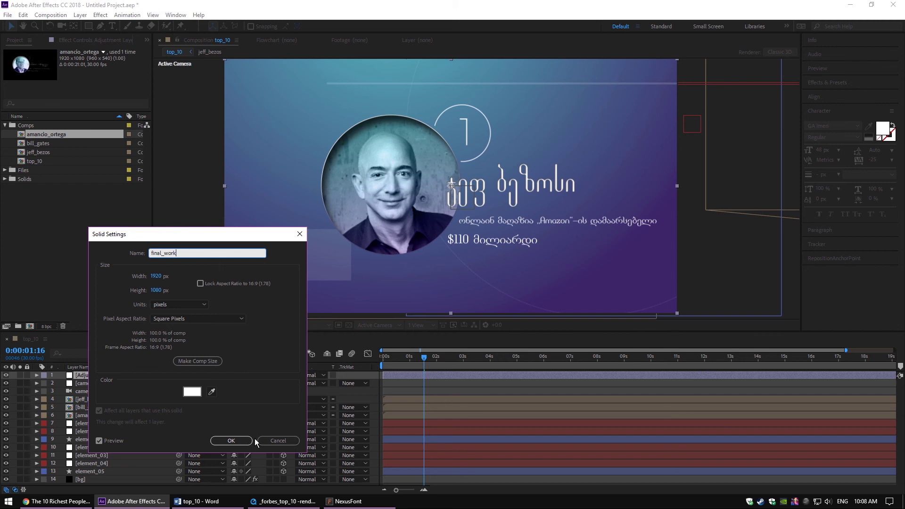
pyautogui.click(251, 440)
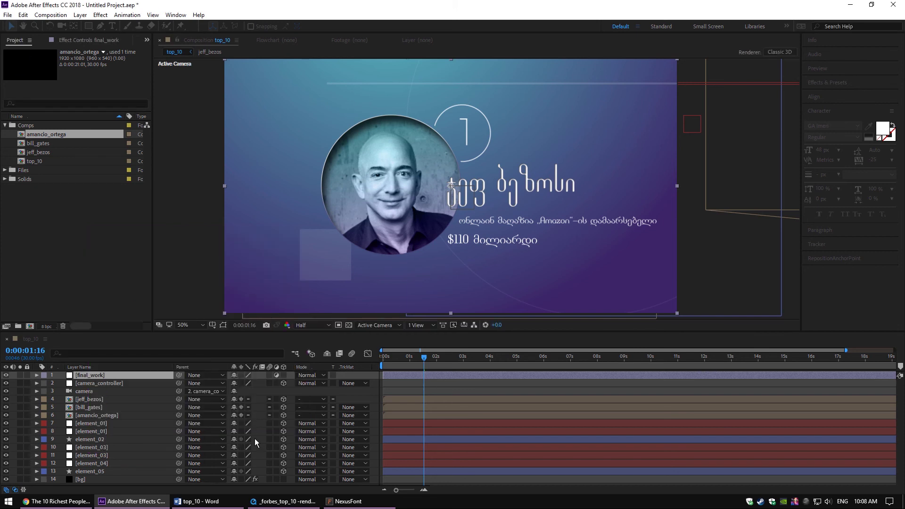
# Apply the Curves effect to final_work and bend its RGB curve into a gentle S with darker shadows and brighter highlights.
pyautogui.click(837, 88)
pyautogui.click(838, 92)
pyautogui.write('curves')
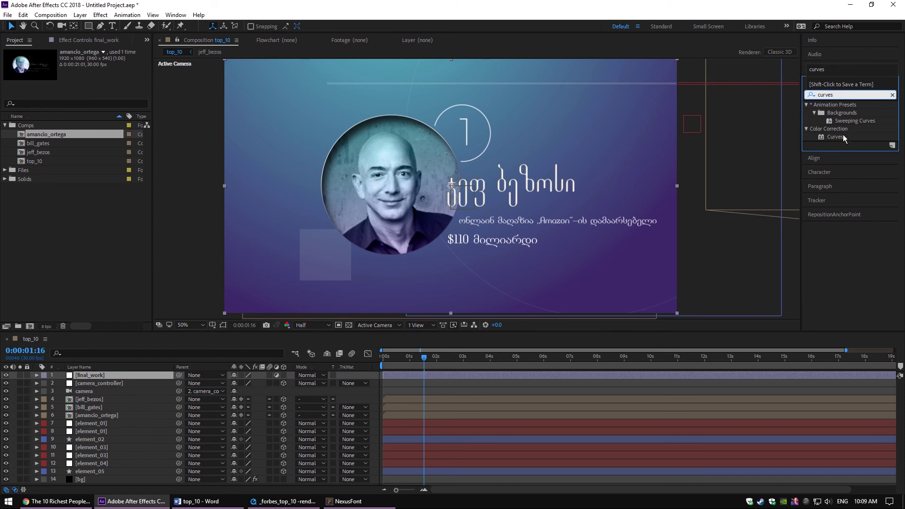
pyautogui.doubleClick(835, 136)
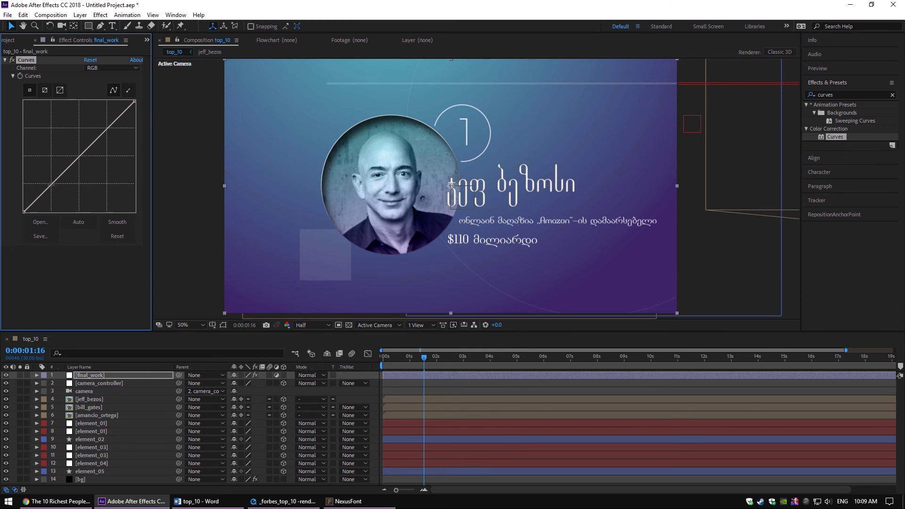
pyautogui.moveTo(52, 186); pyautogui.dragTo(51, 188)
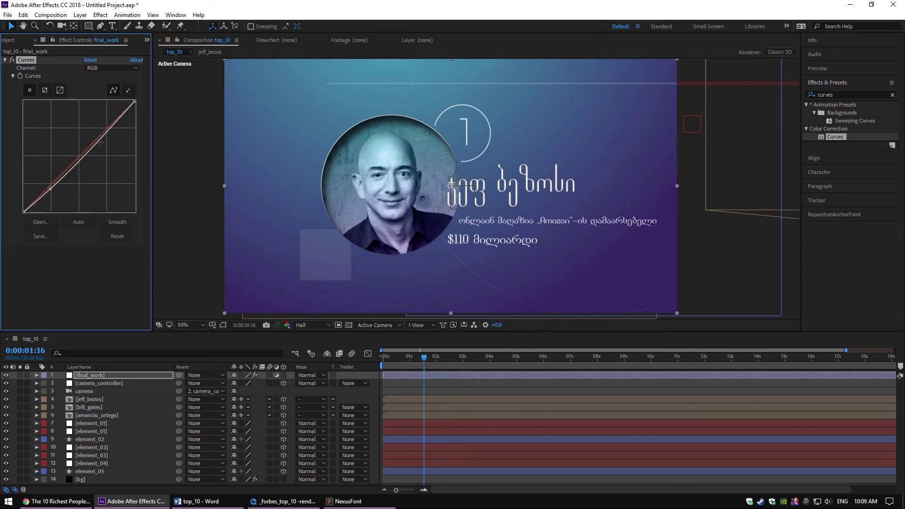
pyautogui.moveTo(108, 132); pyautogui.dragTo(108, 122)
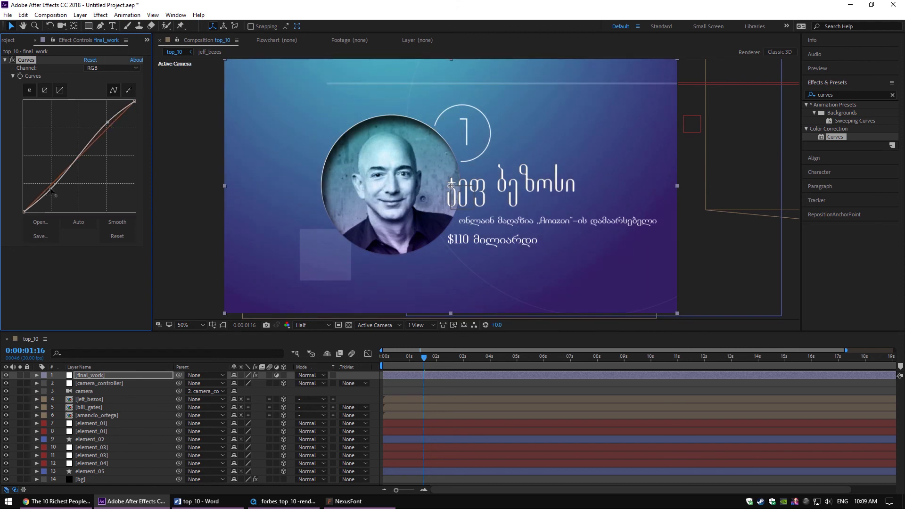
# Lower the white end of the Blue channel curve slightly to warm the highlights.
pyautogui.click(113, 68)
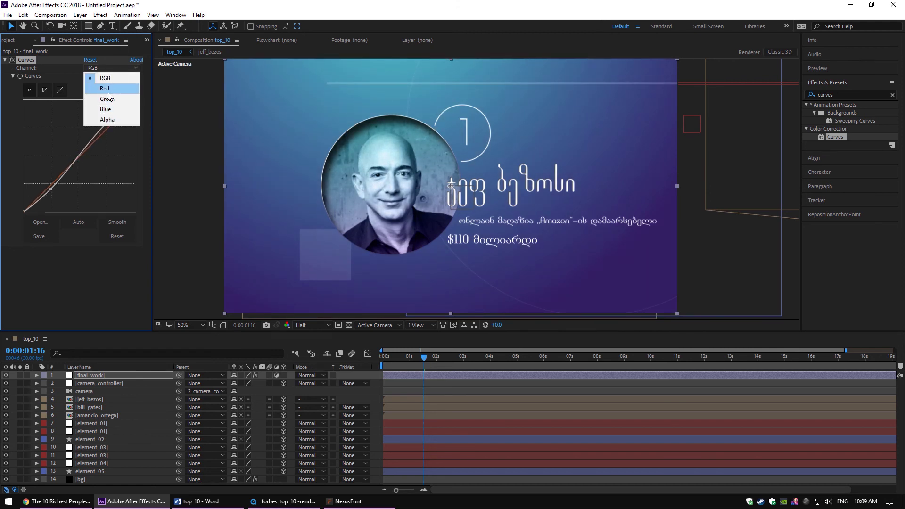
pyautogui.click(108, 122)
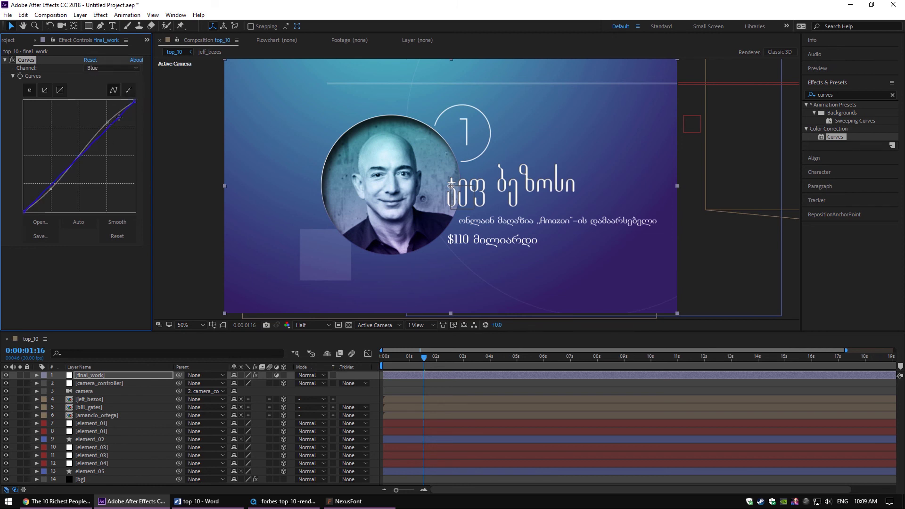
pyautogui.moveTo(135, 101); pyautogui.dragTo(141, 116)
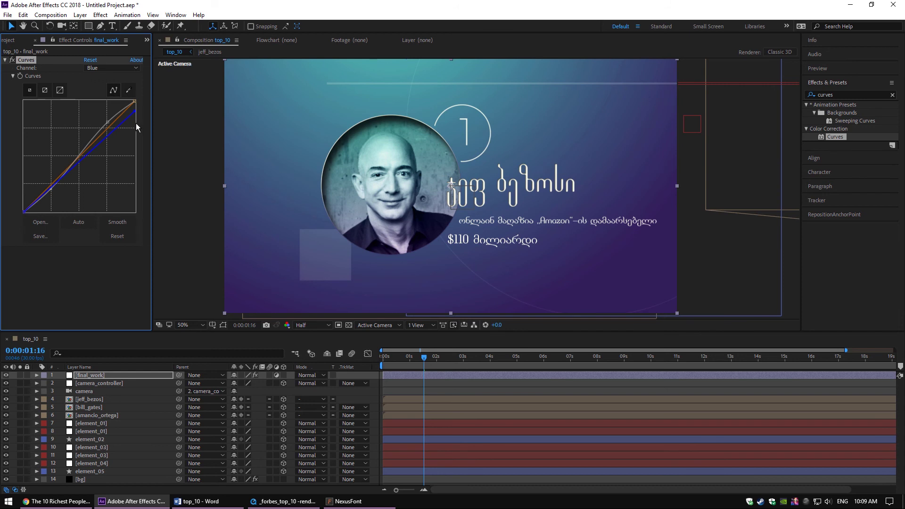
# Shift the upper endpoint of the Red channel curve slightly inward along the top edge to boost the red highlights.
pyautogui.click(112, 67)
pyautogui.click(94, 86)
pyautogui.moveTo(135, 101); pyautogui.dragTo(129, 101)
# Shift the upper endpoint of the Green channel curve slightly inward, return the Curves channel to RGB, and deselect the adjustment layer.
pyautogui.click(108, 69)
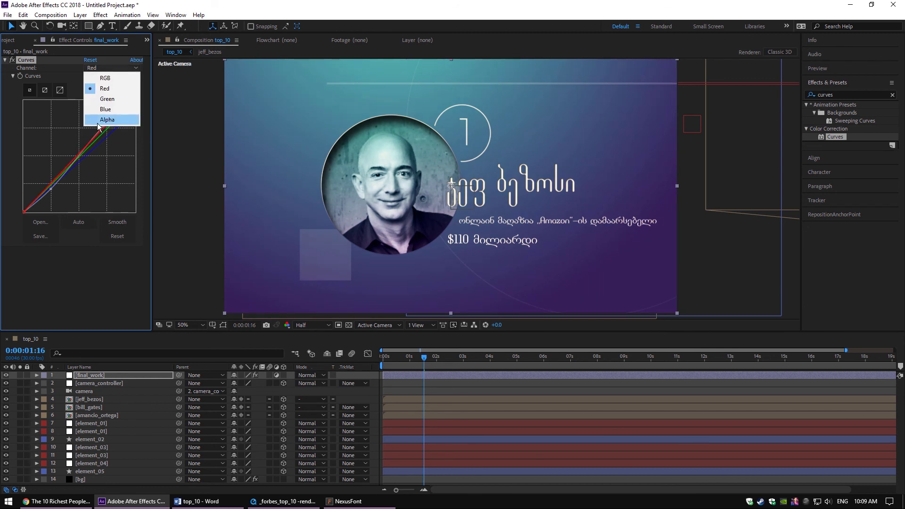
pyautogui.click(101, 97)
pyautogui.moveTo(134, 101); pyautogui.dragTo(132, 102)
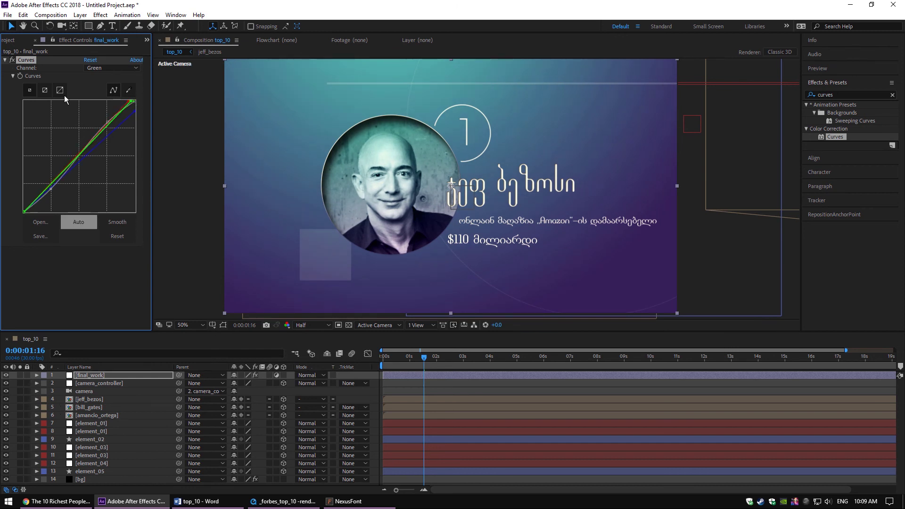
pyautogui.click(92, 68)
pyautogui.click(94, 70)
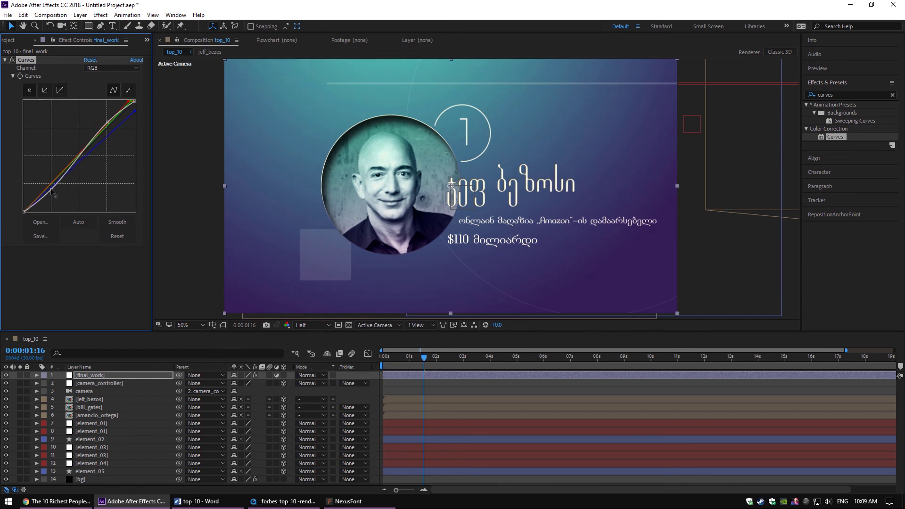
pyautogui.click(377, 400)
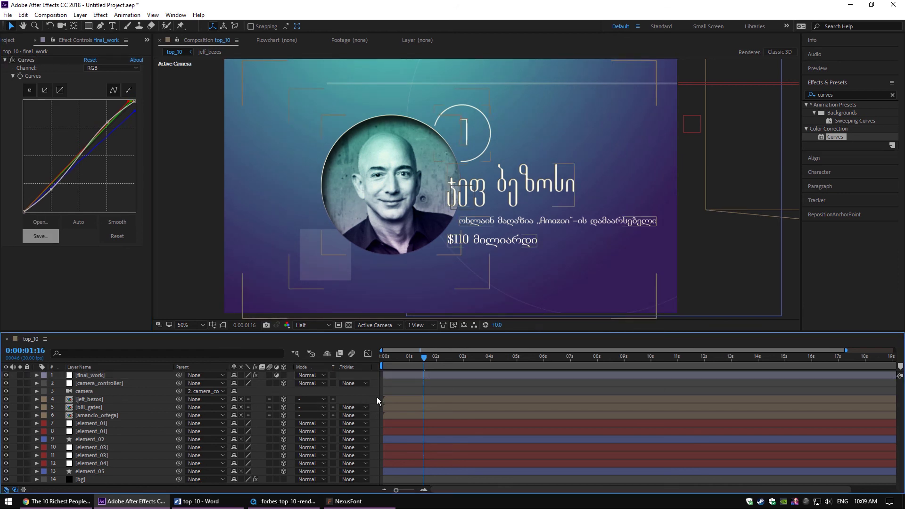
pyautogui.click(10, 42)
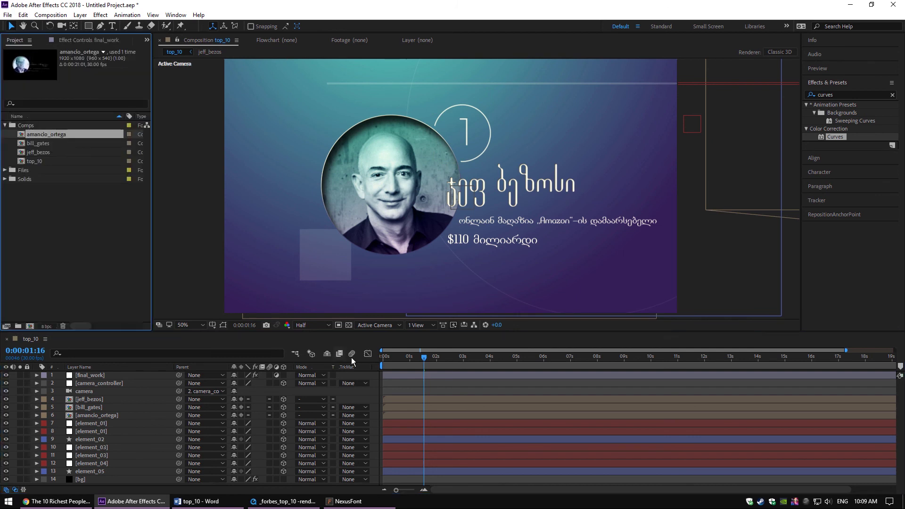
# Create a black (000000) solid named vignette and place it directly beneath the final_work layer.
pyautogui.rightClick(375, 394)
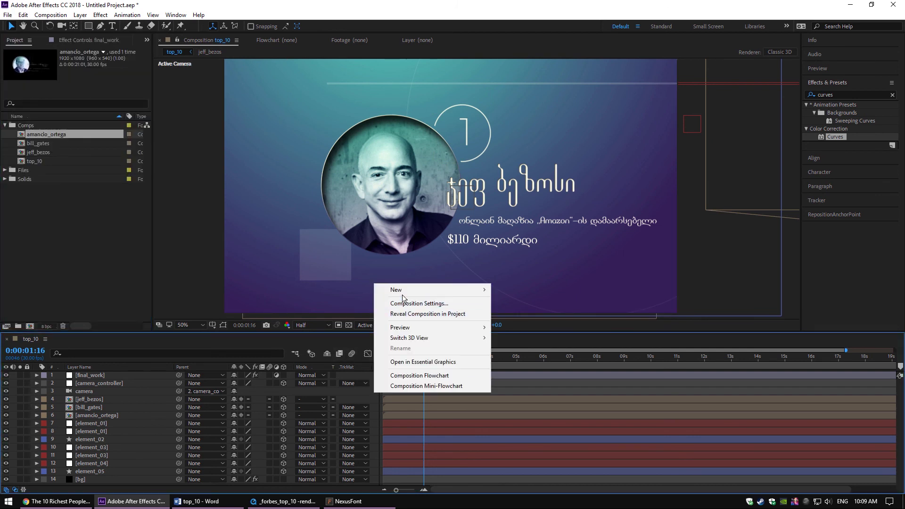
pyautogui.moveTo(424, 289)
pyautogui.click(509, 312)
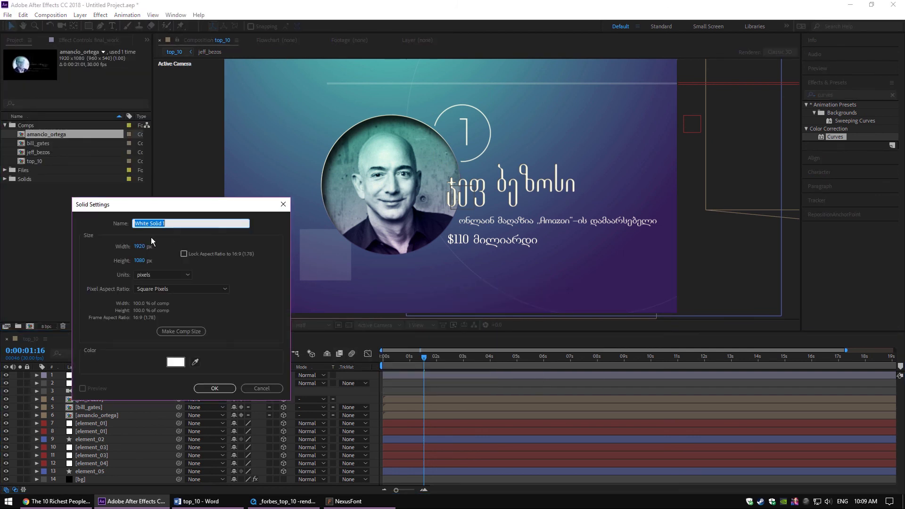
pyautogui.click(175, 362)
pyautogui.write('000000')
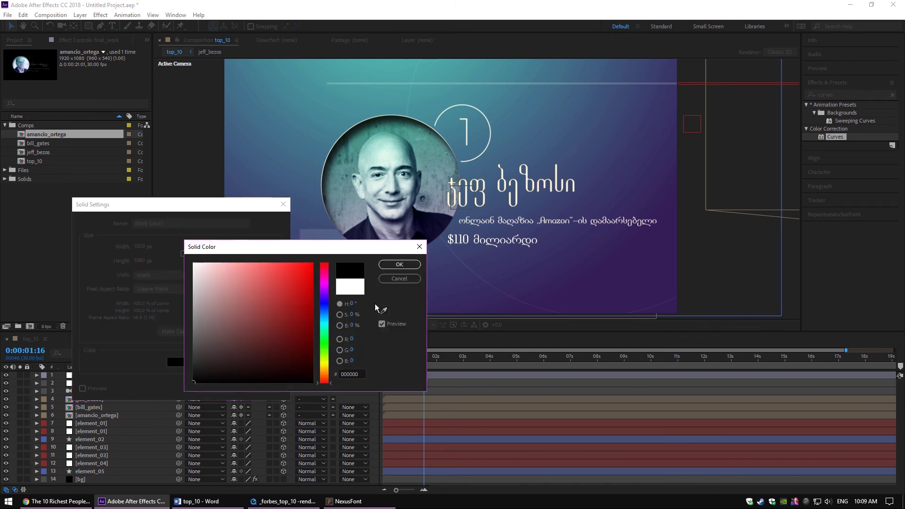
pyautogui.click(399, 265)
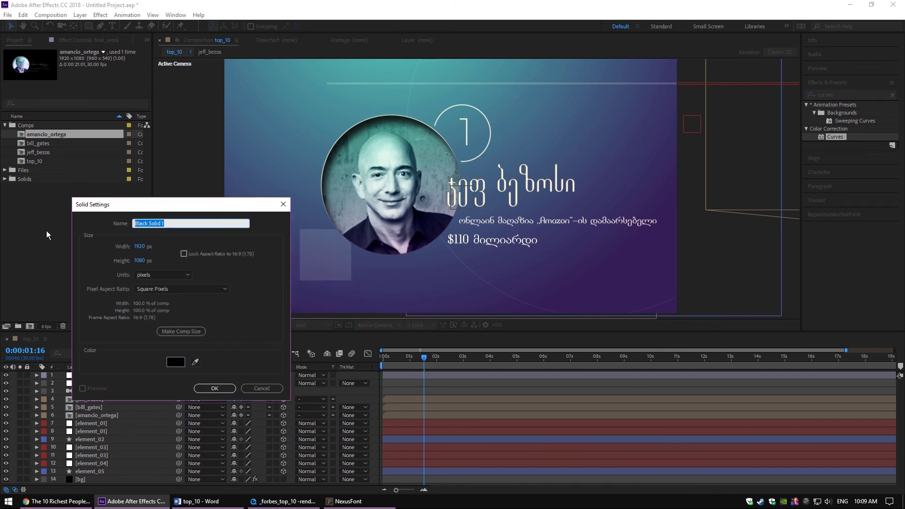
pyautogui.write('vignette')
pyautogui.press('Return')
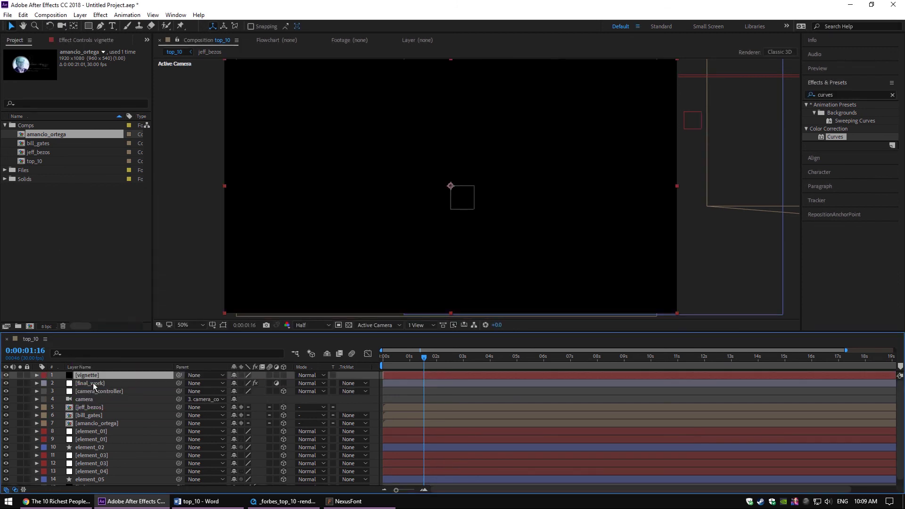
pyautogui.moveTo(97, 379); pyautogui.dragTo(110, 390)
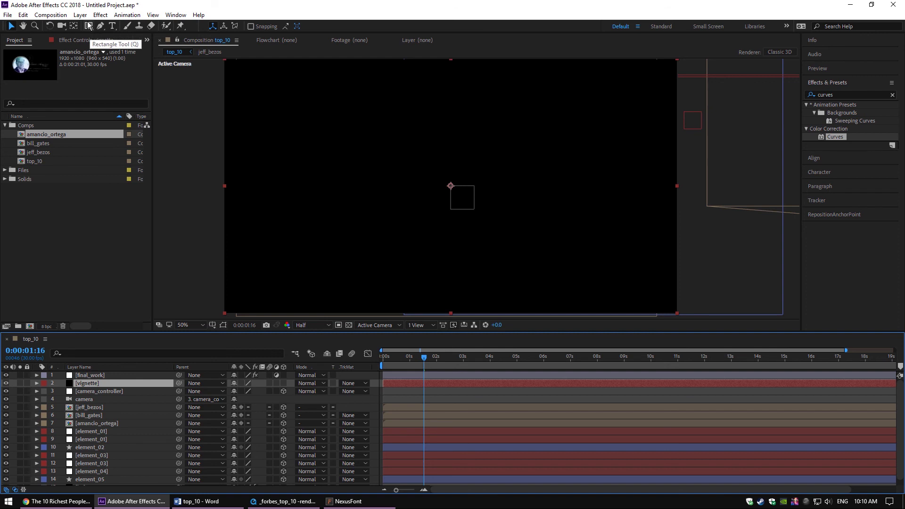
# Add a full-frame elliptical mask to the vignette layer and set its mode to Subtract.
pyautogui.moveTo(91, 32); pyautogui.dragTo(111, 44)
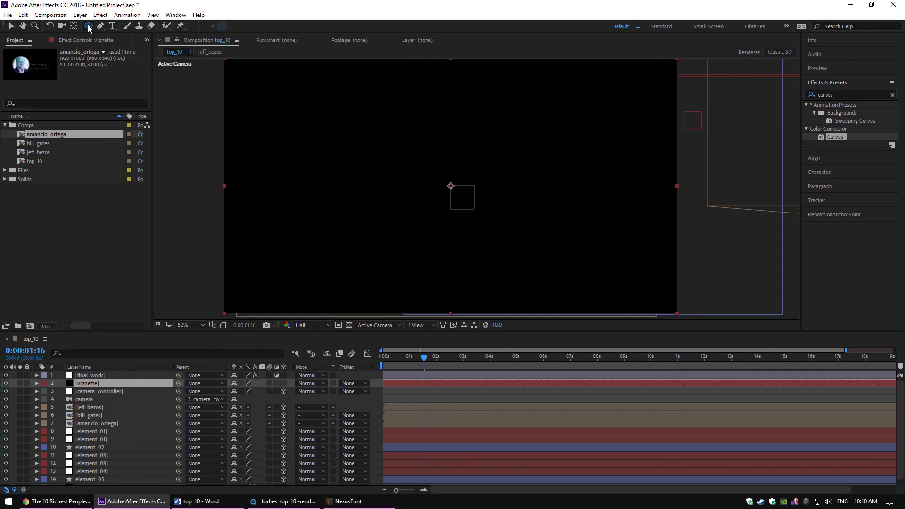
pyautogui.doubleClick(88, 26)
pyautogui.press('v')
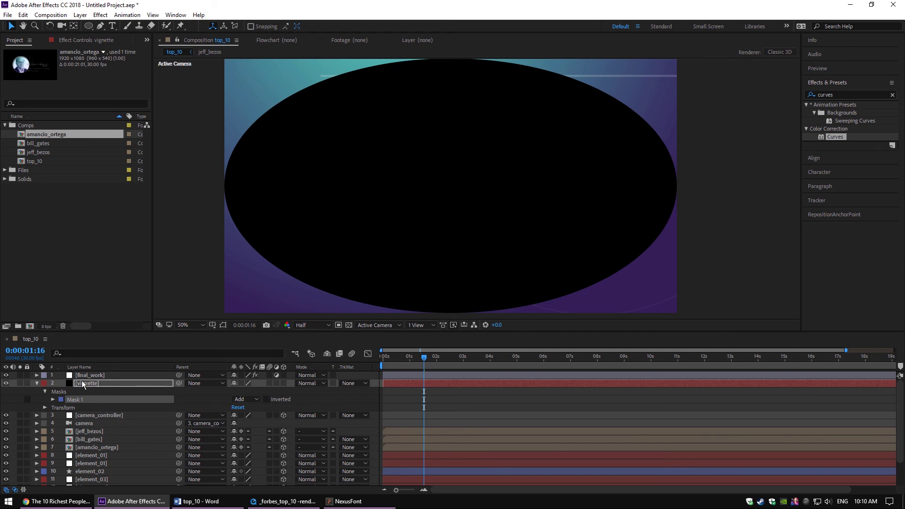
pyautogui.click(54, 399)
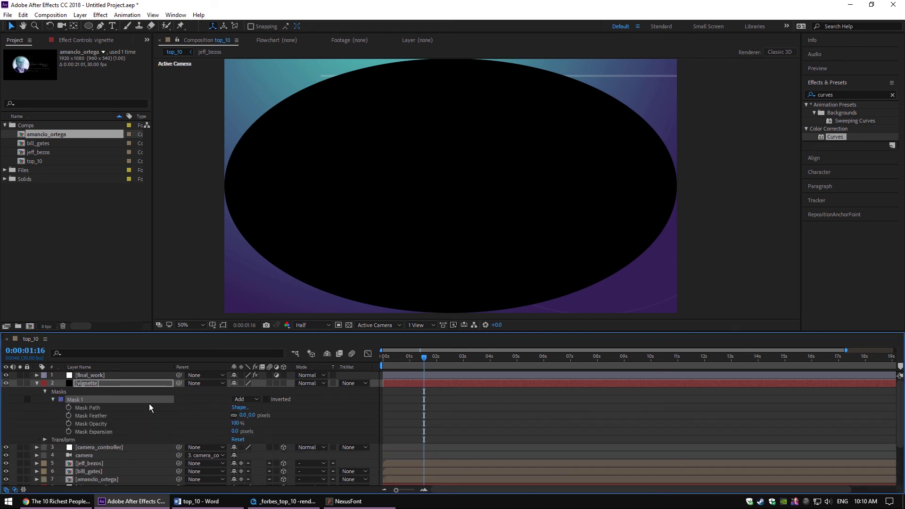
pyautogui.click(248, 400)
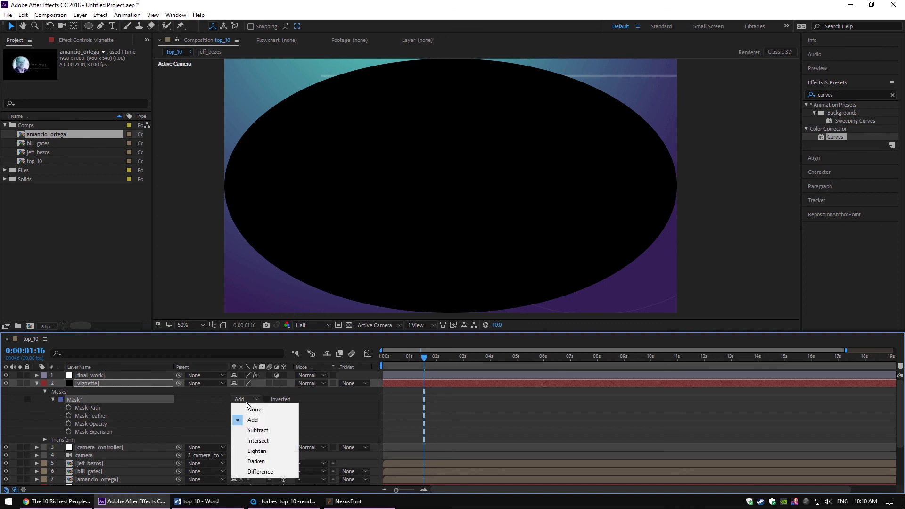
pyautogui.click(257, 429)
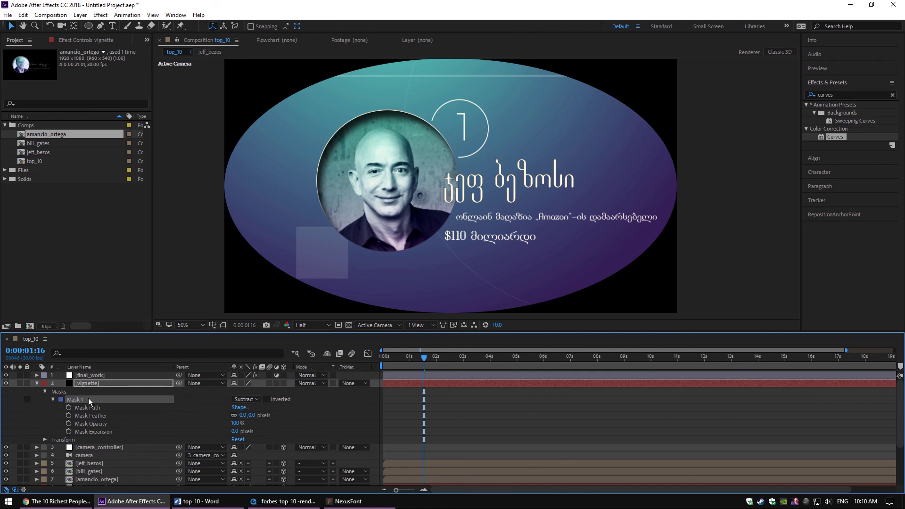
# Set the vignette mask's feather to 300 pixels and its expansion to 250 pixels.
pyautogui.click(252, 417)
pyautogui.press('Return')
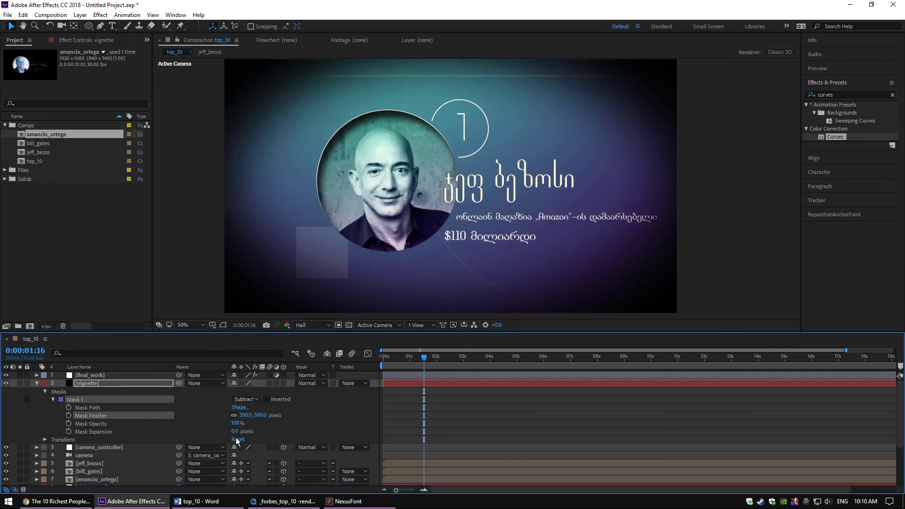
pyautogui.moveTo(240, 431); pyautogui.dragTo(337, 426)
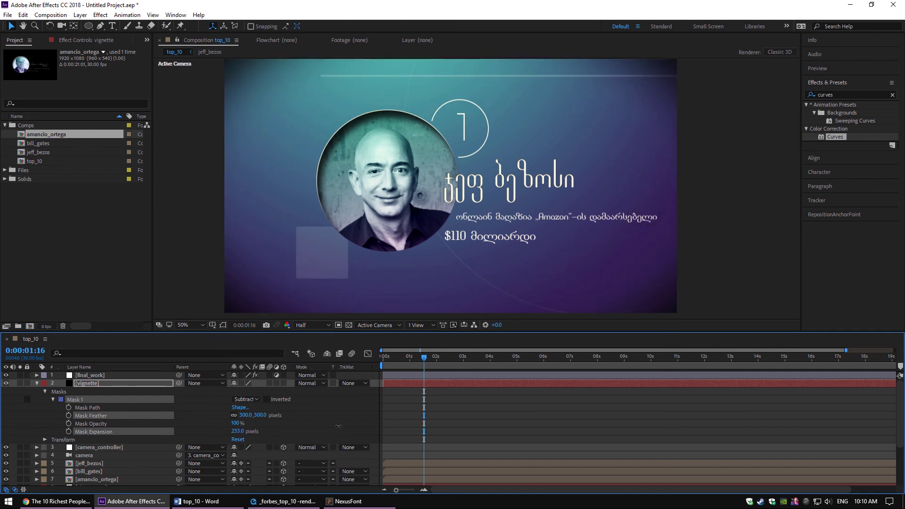
pyautogui.click(238, 431)
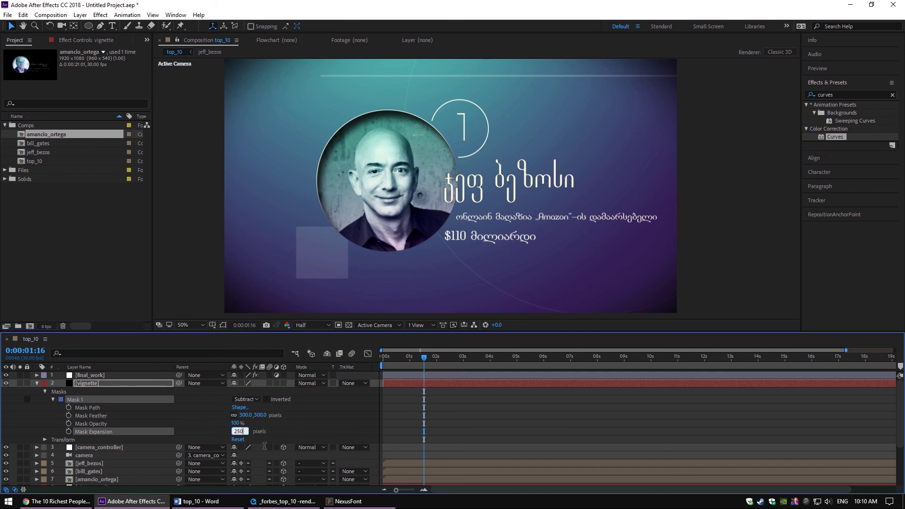
pyautogui.press('Return')
# Set the vignette layer's opacity to 60%.
pyautogui.click(98, 384)
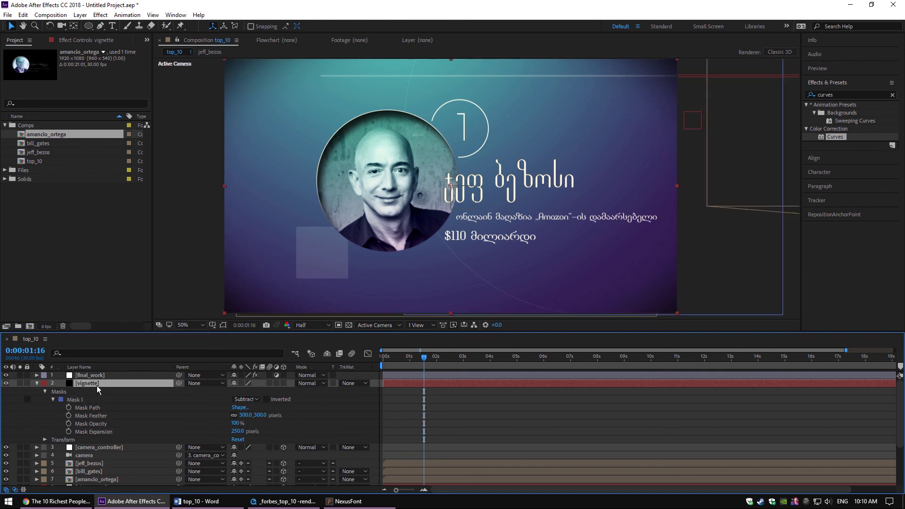
pyautogui.press('t')
pyautogui.click(237, 391)
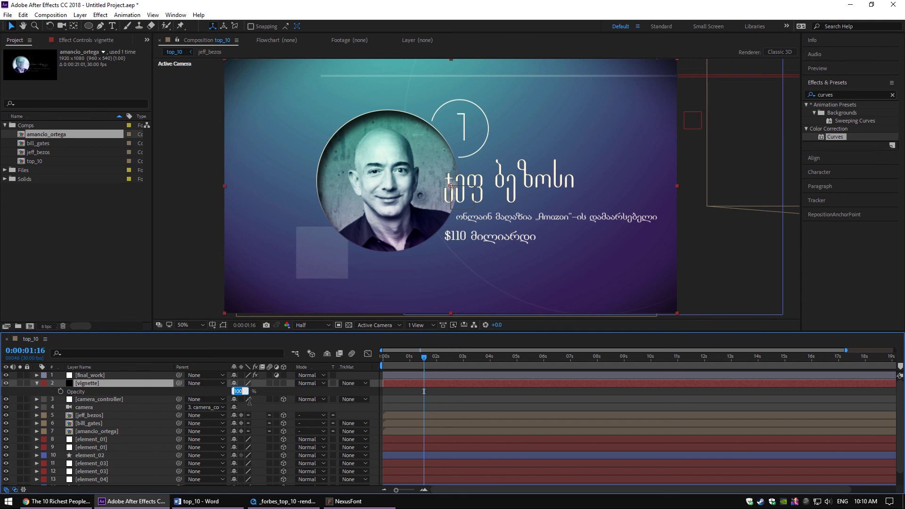
pyautogui.write('60')
pyautogui.press('Return')
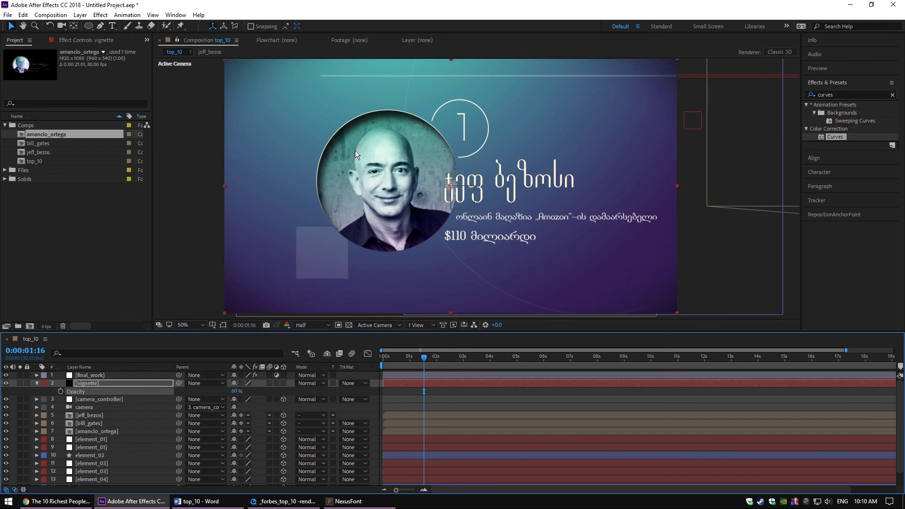
# Set the vignette layer's opacity to 50%.
pyautogui.press(',')
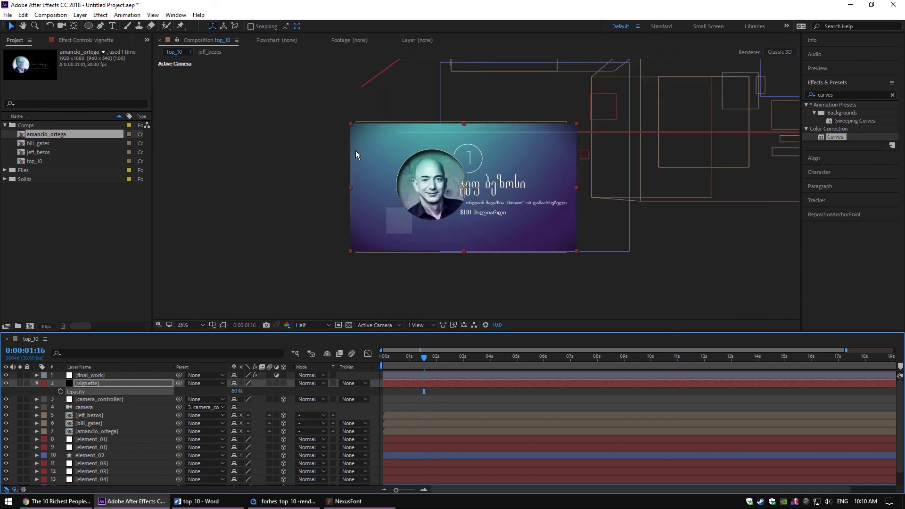
pyautogui.click(235, 391)
pyautogui.write('50')
pyautogui.press('Return')
pyautogui.press('.')
pyautogui.click(376, 401)
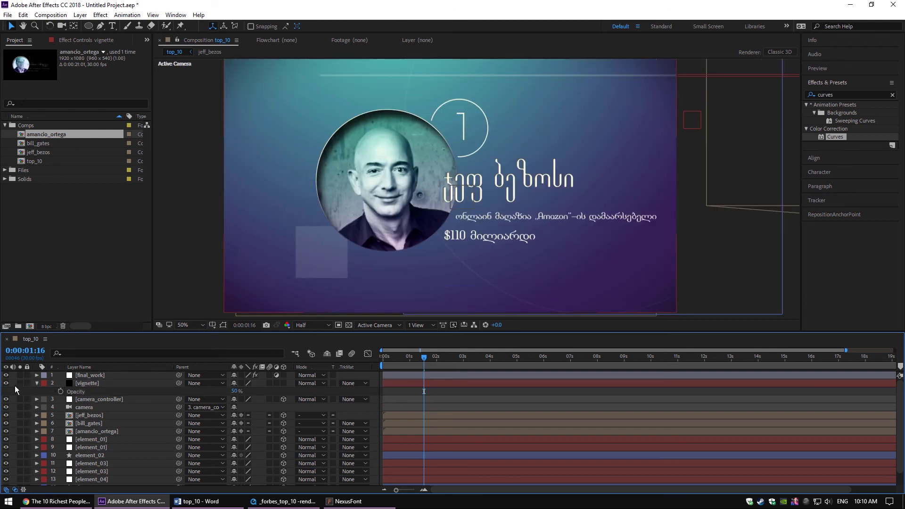
pyautogui.press('h')
pyautogui.moveTo(294, 221); pyautogui.dragTo(278, 232)
pyautogui.press('v')
pyautogui.press(',')
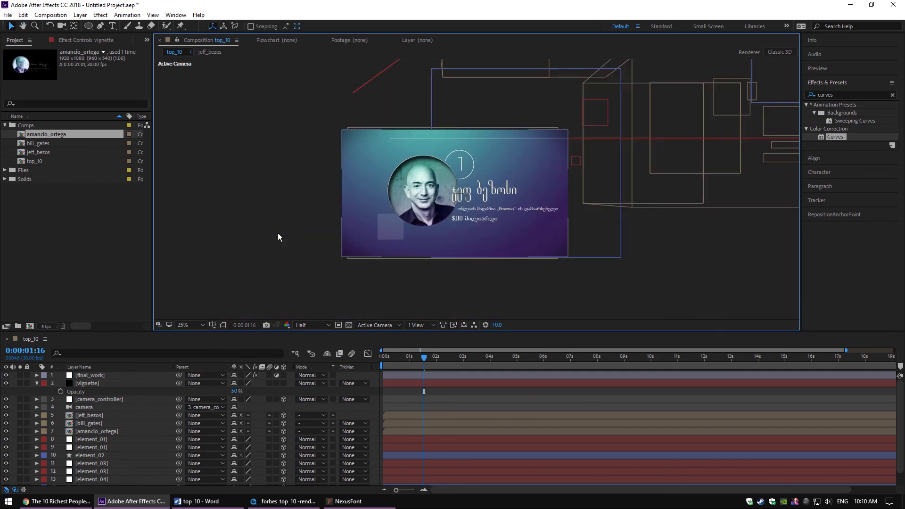
# Set the vignette mask's feather to 350 pixels.
pyautogui.click(117, 384)
pyautogui.press('t')
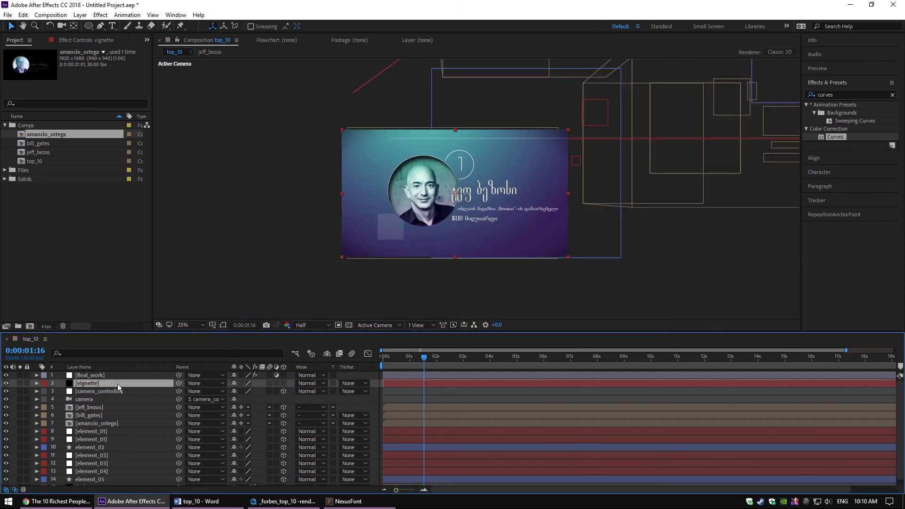
pyautogui.press('m')
pyautogui.press('m')
pyautogui.press('m')
pyautogui.press('m')
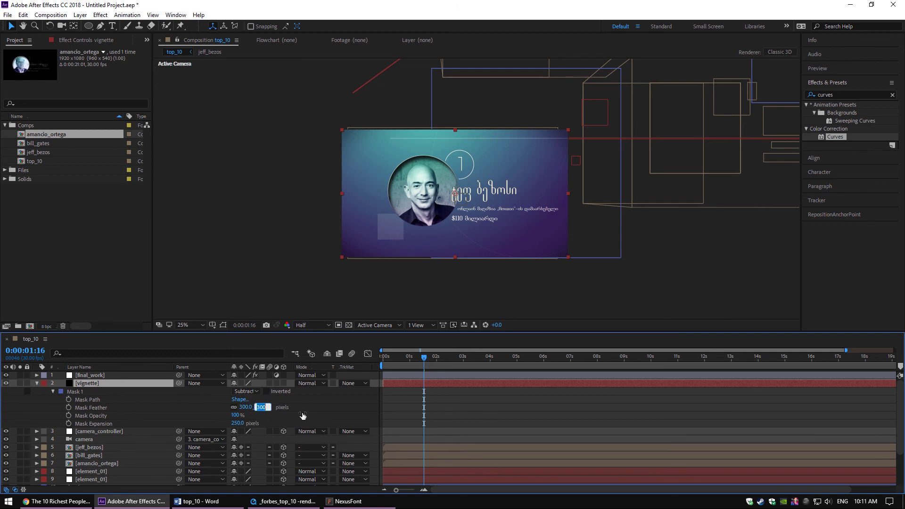
pyautogui.write('350')
pyautogui.press('Return')
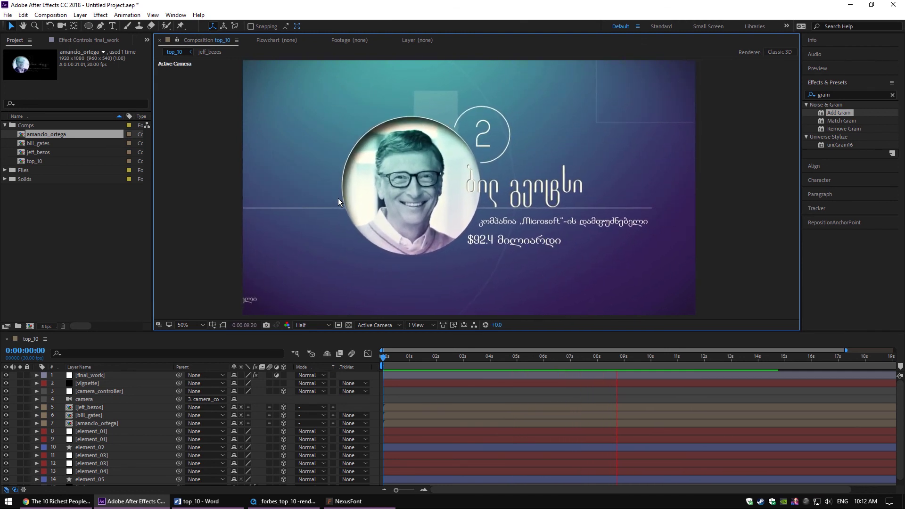
# Turn on motion blur for all decorative layers from element_01 through element_05, excluding the three person compositions.
pyautogui.press('space')
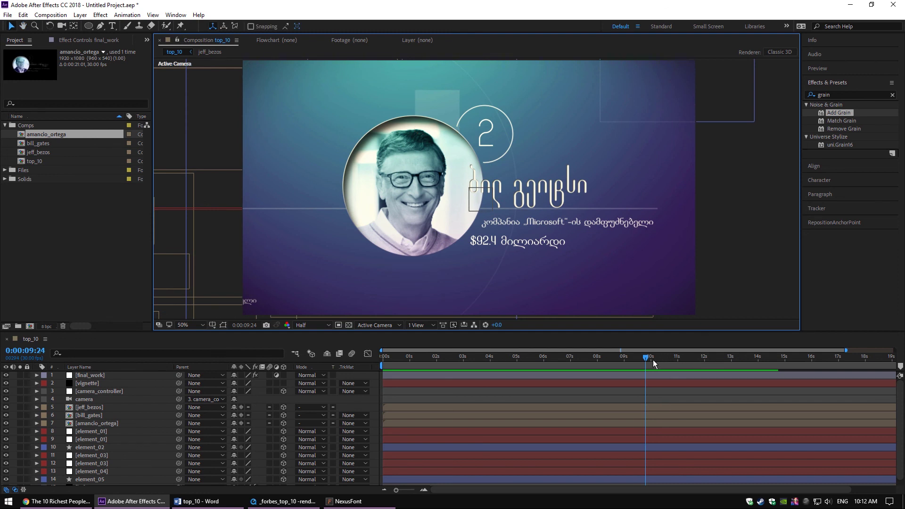
pyautogui.click(651, 360)
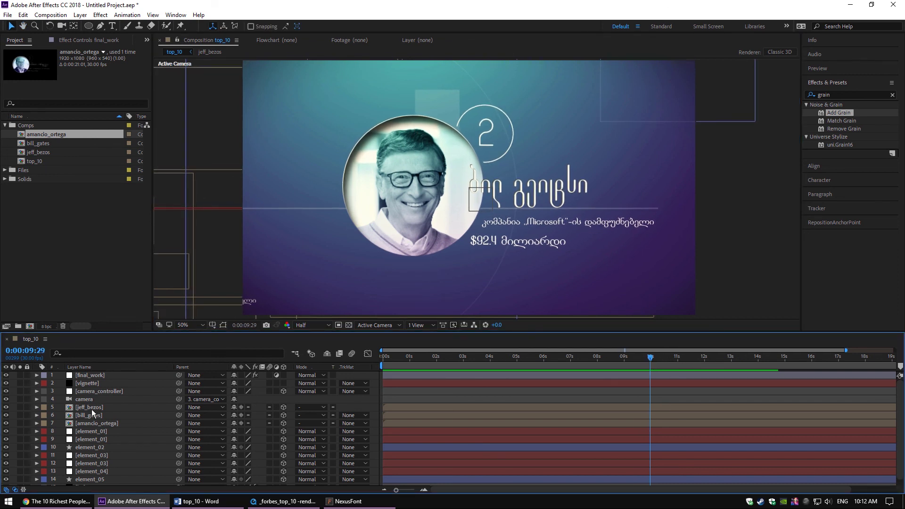
pyautogui.scroll(-1, 92, 433)
pyautogui.scroll(1, 96, 447)
pyautogui.click(89, 407)
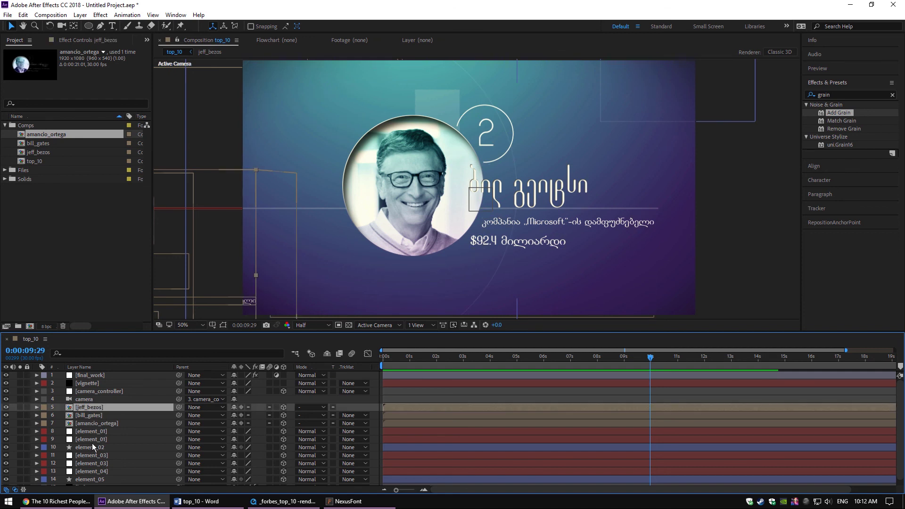
pyautogui.scroll(-1, 92, 447)
pyautogui.keyDown('shift'); pyautogui.click(94, 473); pyautogui.keyUp('shift')
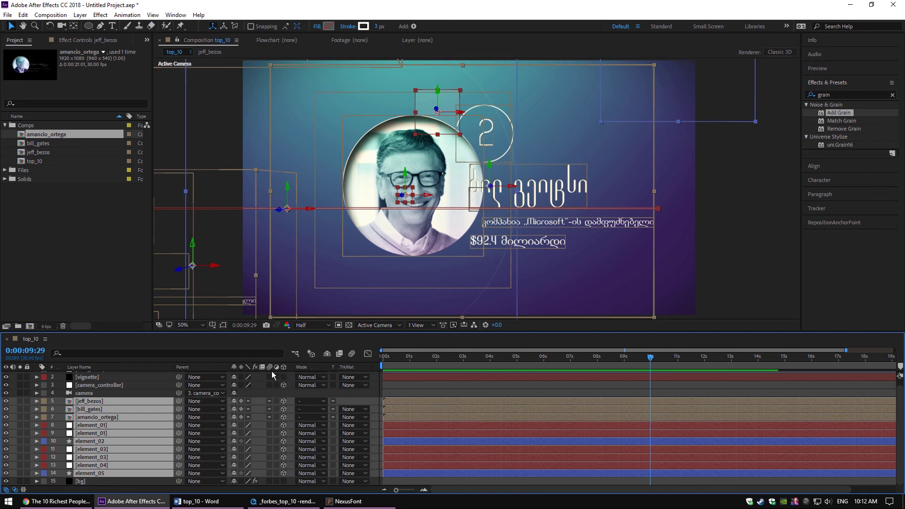
pyautogui.keyDown('ctrl'); pyautogui.click(86, 402); pyautogui.keyUp('ctrl')
pyautogui.keyDown('ctrl'); pyautogui.click(88, 409); pyautogui.keyUp('ctrl')
pyautogui.keyDown('ctrl'); pyautogui.click(89, 417); pyautogui.keyUp('ctrl')
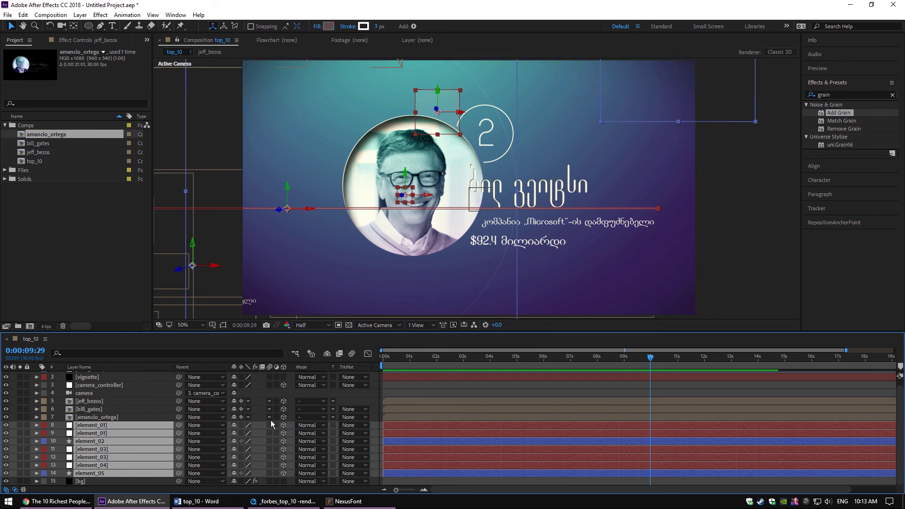
pyautogui.click(270, 424)
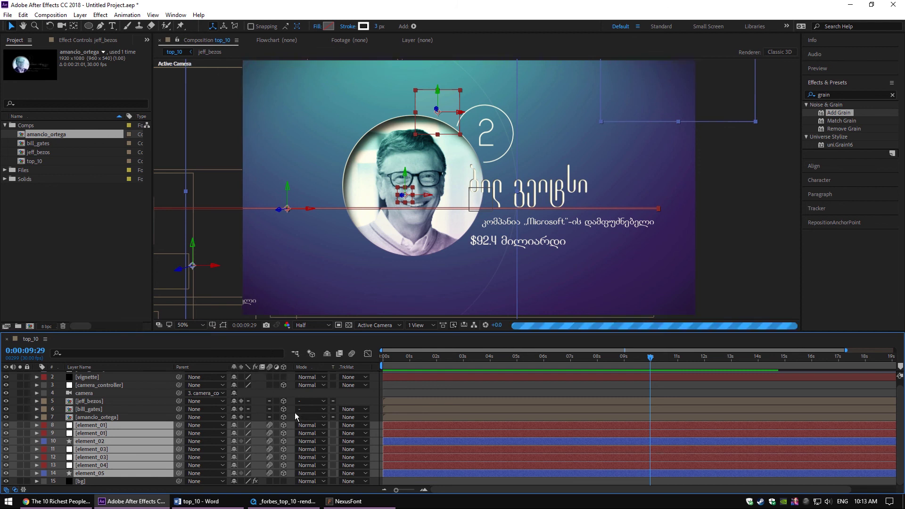
pyautogui.click(374, 382)
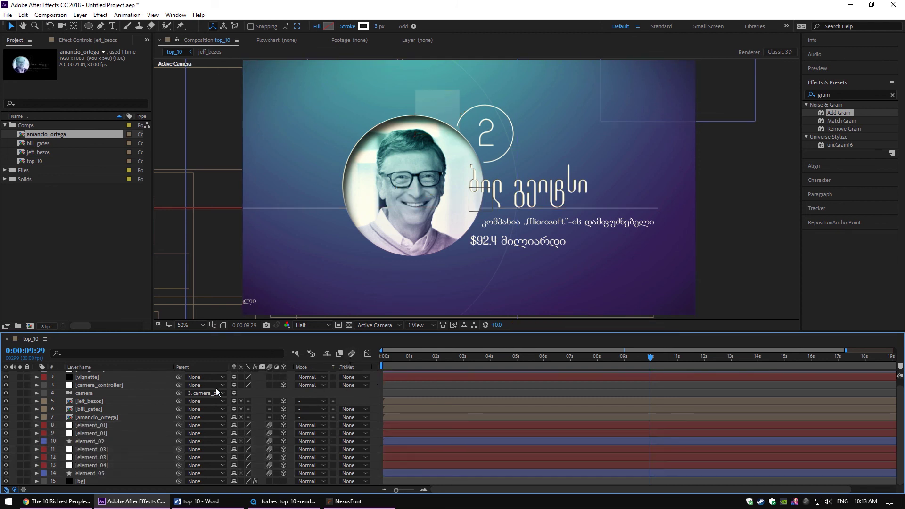
# Open the jeff_bezos composition and turn on motion blur for all of its layers.
pyautogui.click(92, 404)
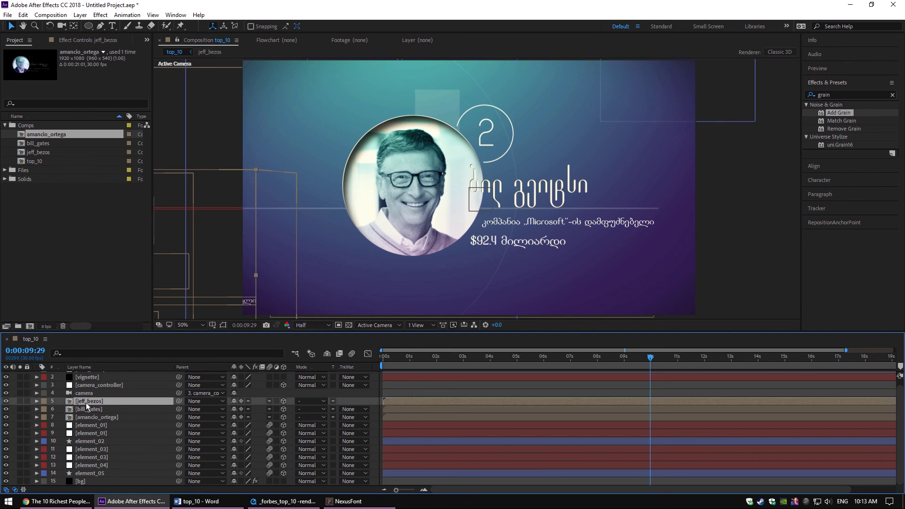
pyautogui.doubleClick(84, 403)
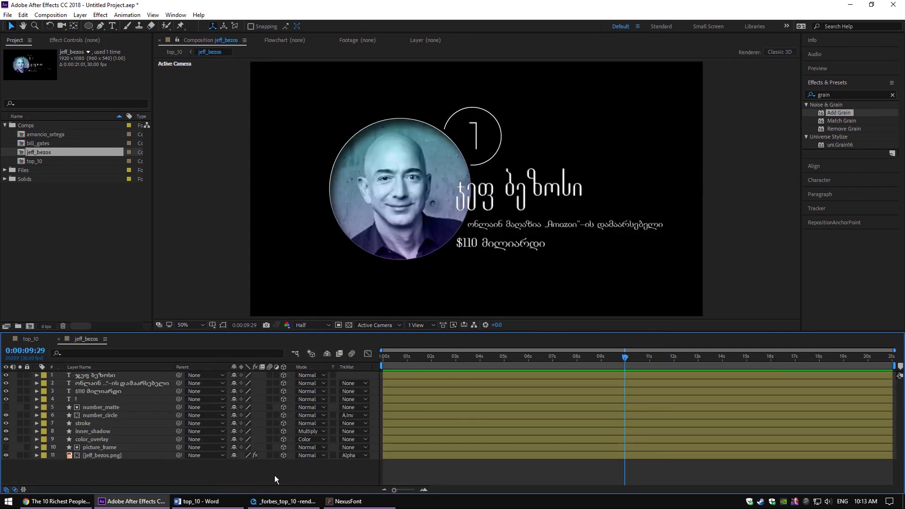
pyautogui.hotkey('ctrl', 'a')
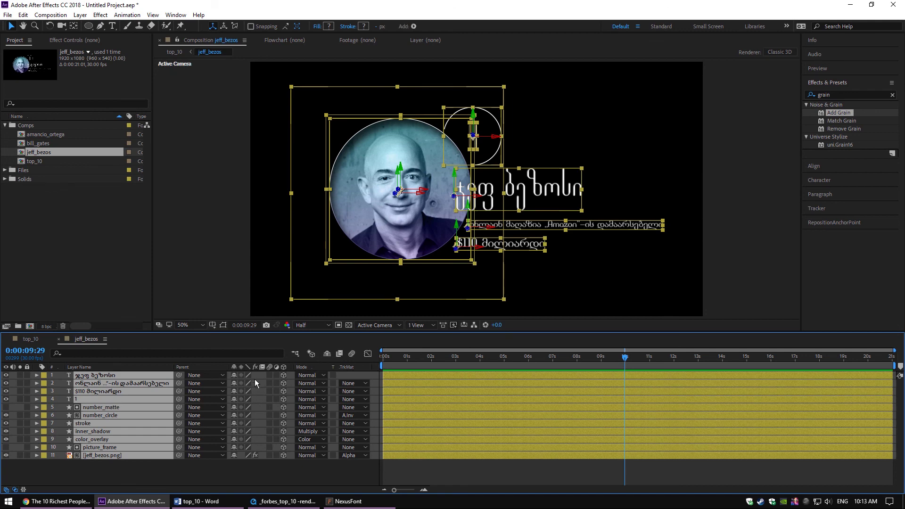
pyautogui.click(269, 375)
pyautogui.click(214, 467)
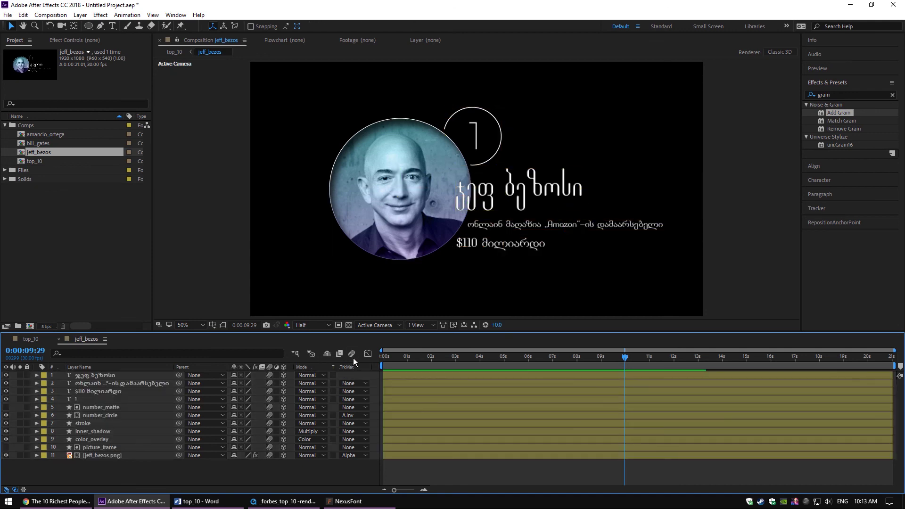
# Open the bill_gates composition and enable motion blur for all its layers and for the composition itself.
pyautogui.click(34, 341)
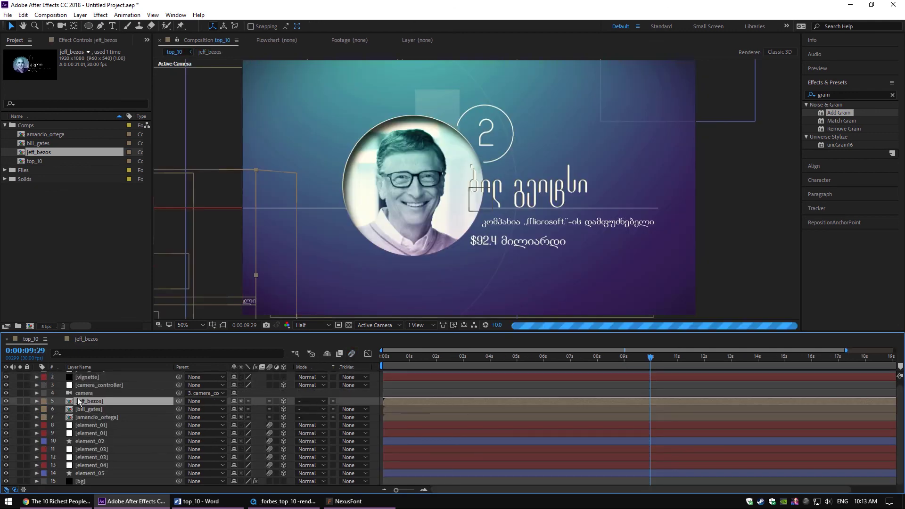
pyautogui.doubleClick(86, 409)
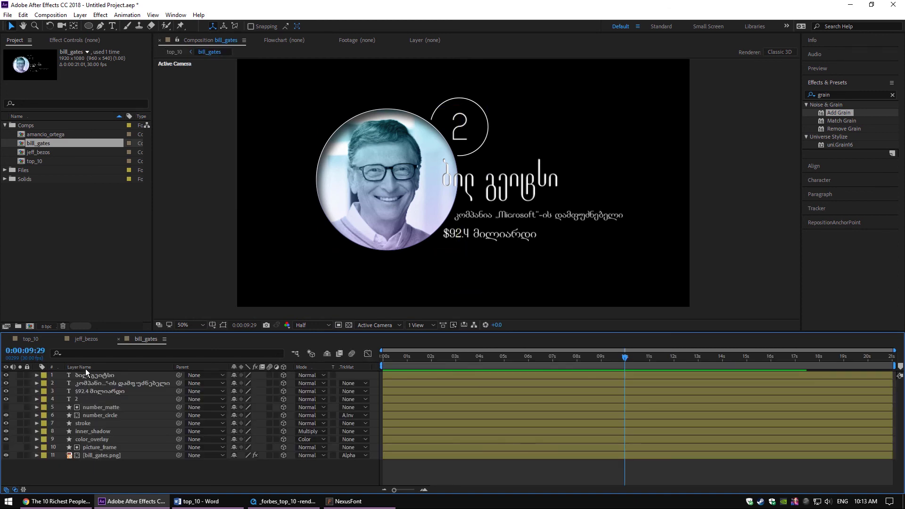
pyautogui.hotkey('ctrl', 'a')
pyautogui.click(269, 375)
pyautogui.click(351, 354)
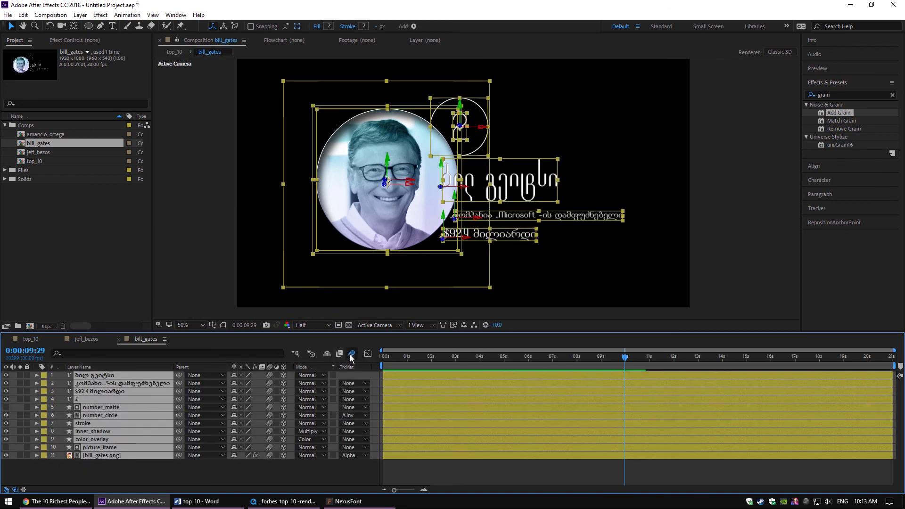
# Open the amancio_ortega composition and enable motion blur for all its layers and for the composition itself.
pyautogui.click(86, 422)
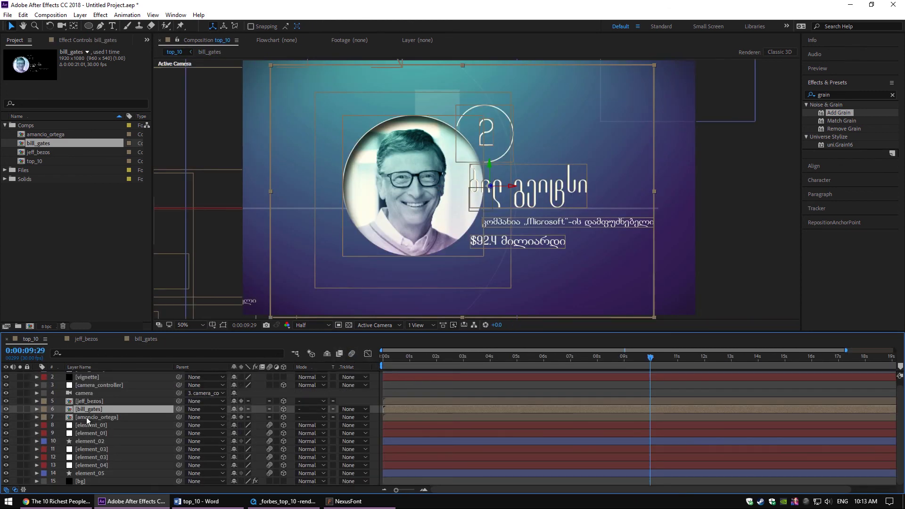
pyautogui.doubleClick(46, 135)
pyautogui.hotkey('ctrl', 'a')
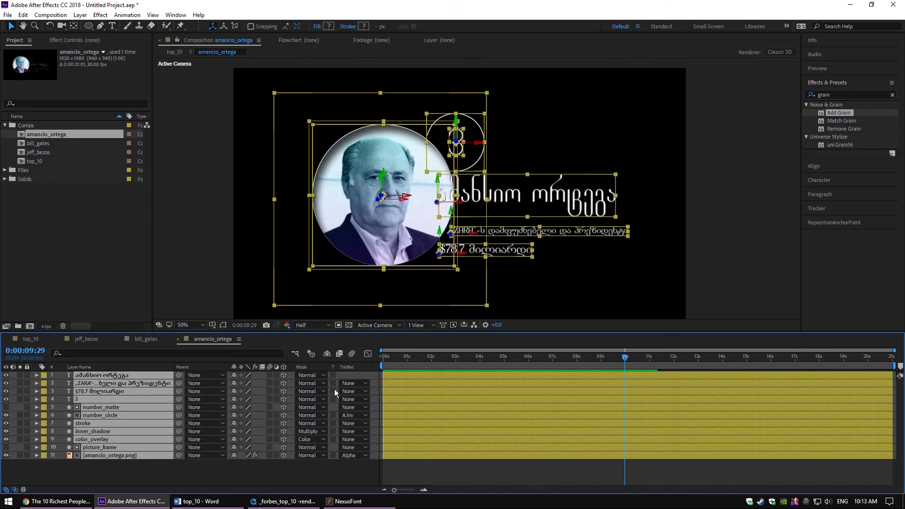
pyautogui.click(269, 375)
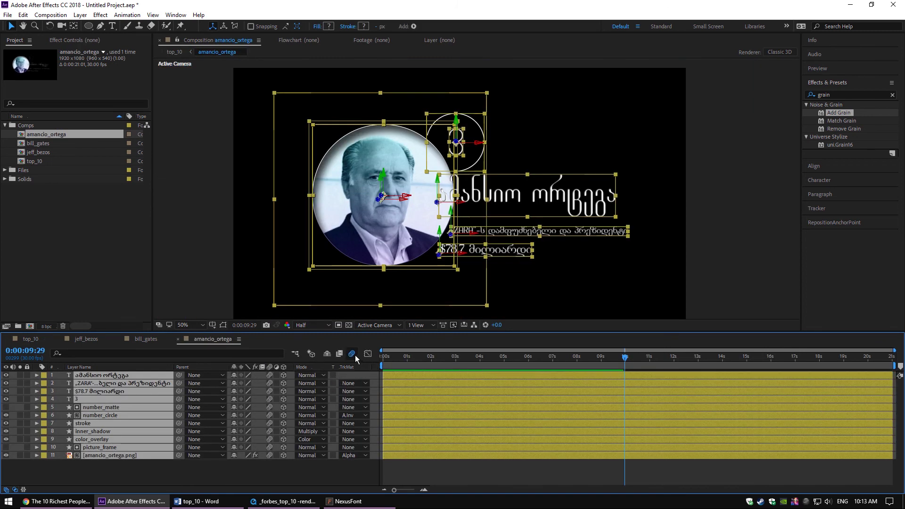
pyautogui.click(351, 354)
pyautogui.click(85, 473)
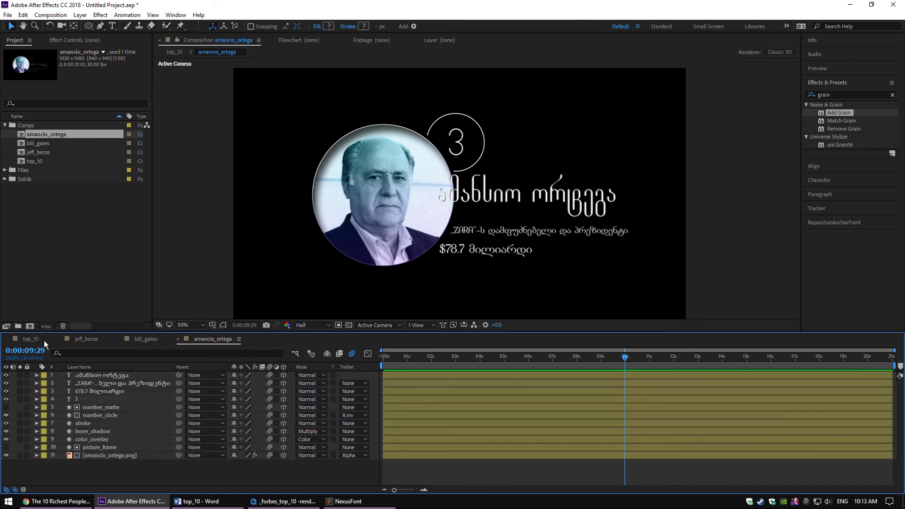
# Return to the top_10 composition and enable its motion blur at the fast camera move, at 0:00:00:24.
pyautogui.click(31, 339)
pyautogui.press('space')
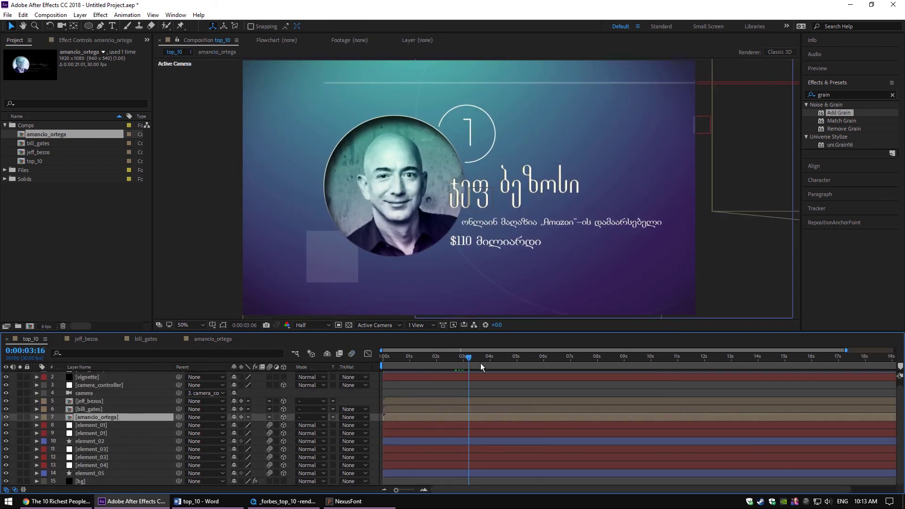
pyautogui.click(450, 362)
pyautogui.moveTo(450, 362); pyautogui.dragTo(406, 363)
pyautogui.moveTo(602, 121); pyautogui.dragTo(552, 132)
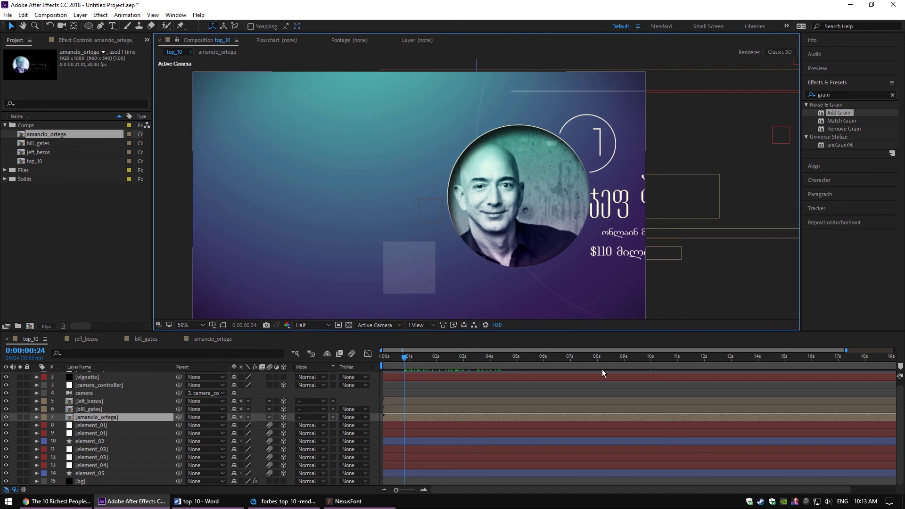
pyautogui.click(351, 354)
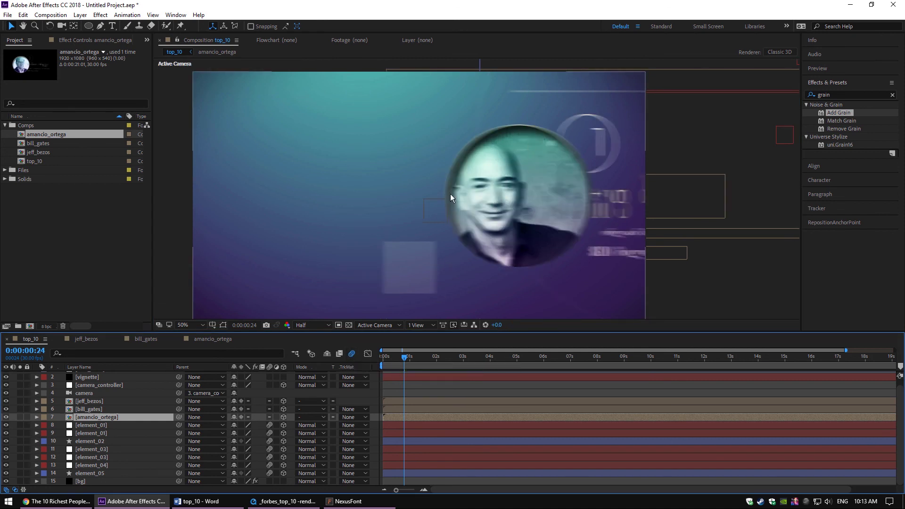
pyautogui.moveTo(450, 198); pyautogui.dragTo(486, 194)
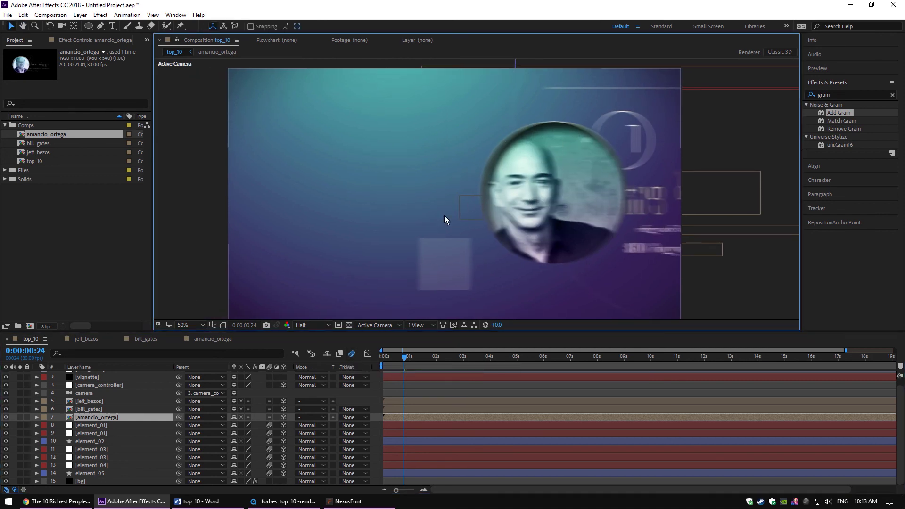
# Preview the top_10 animation in the enlarged viewer to check the motion blur on the camera moves.
pyautogui.click(410, 341)
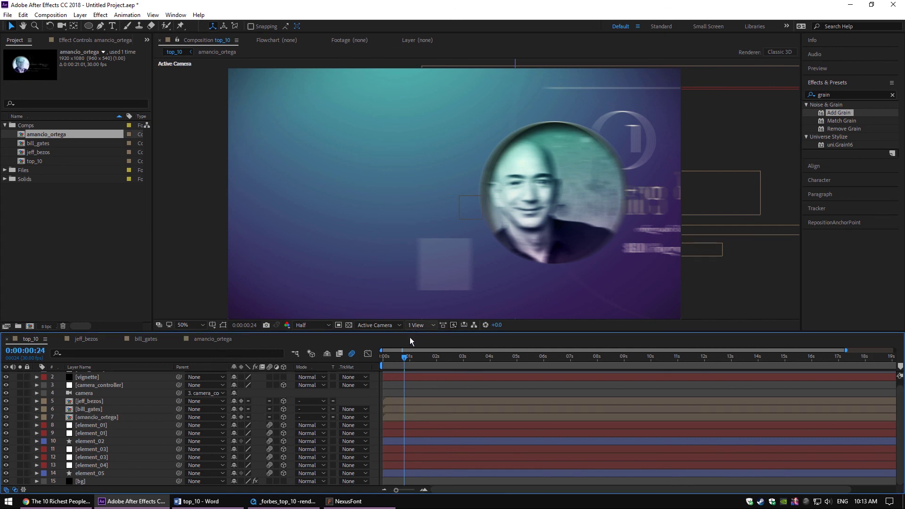
pyautogui.moveTo(389, 361); pyautogui.dragTo(454, 357)
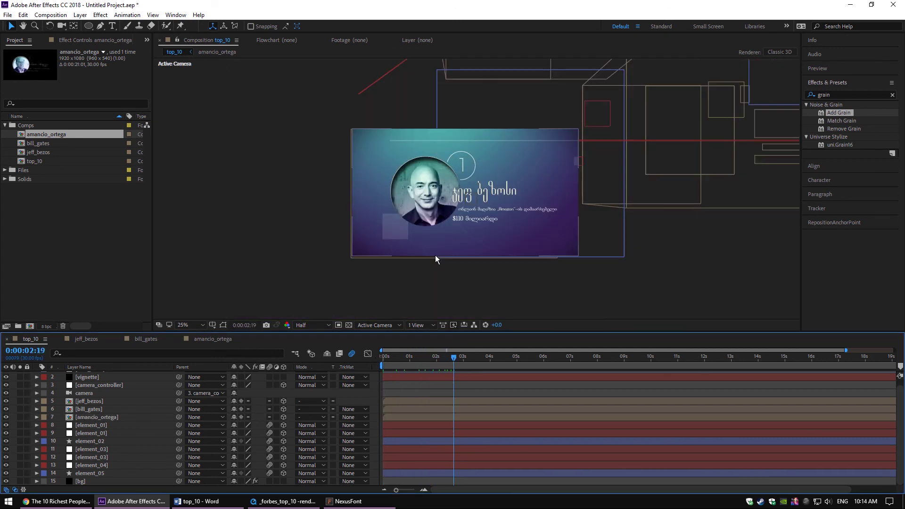
pyautogui.click(434, 260)
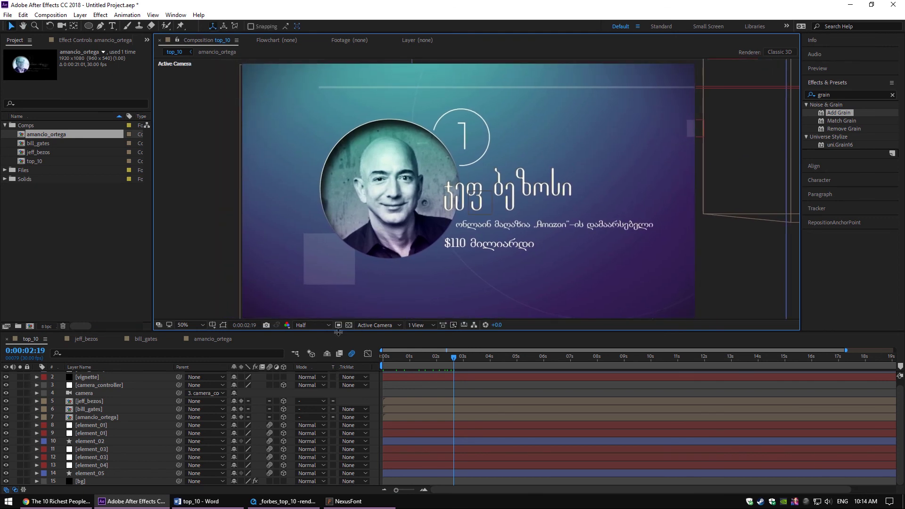
pyautogui.moveTo(337, 332); pyautogui.dragTo(338, 351)
pyautogui.press('h')
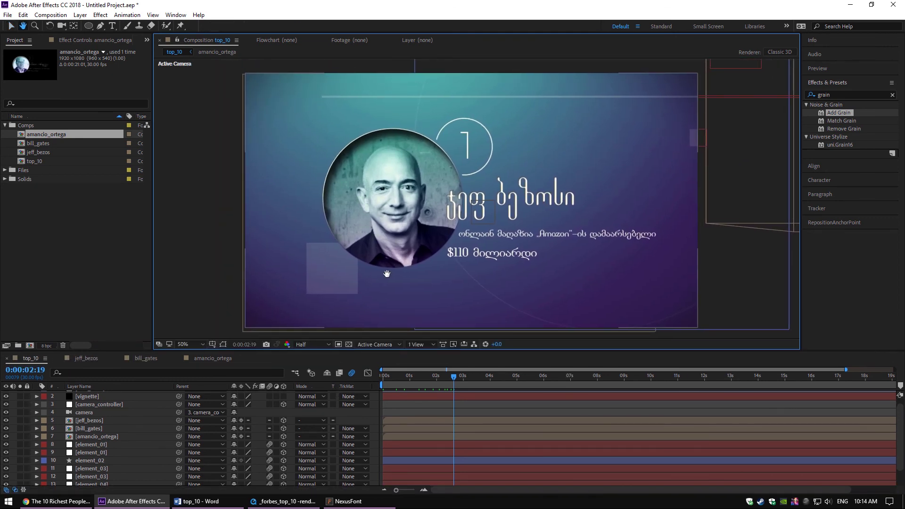
pyautogui.press('`')
pyautogui.press('`')
pyautogui.press('`')
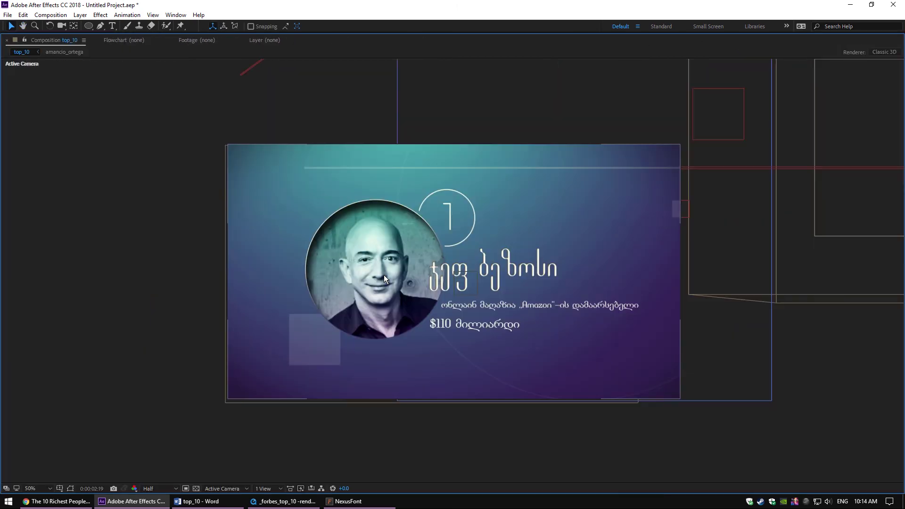
pyautogui.press('space')
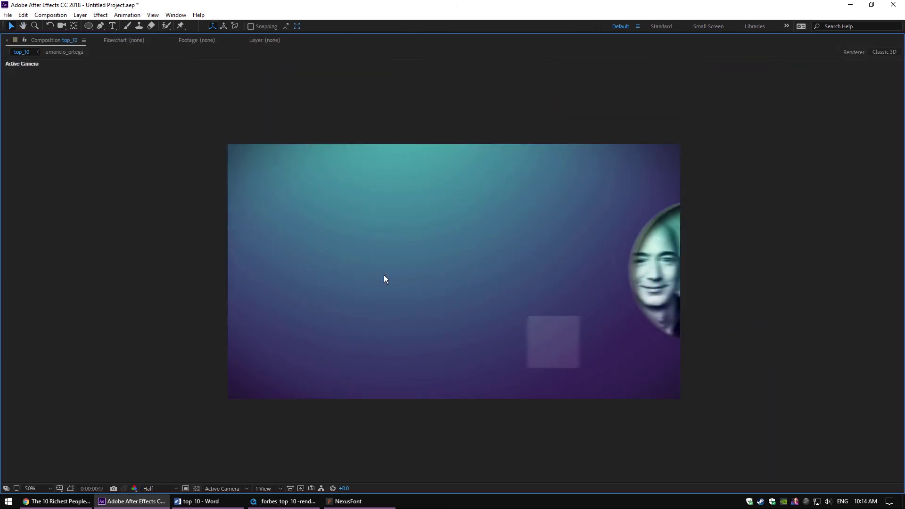
pyautogui.press('`')
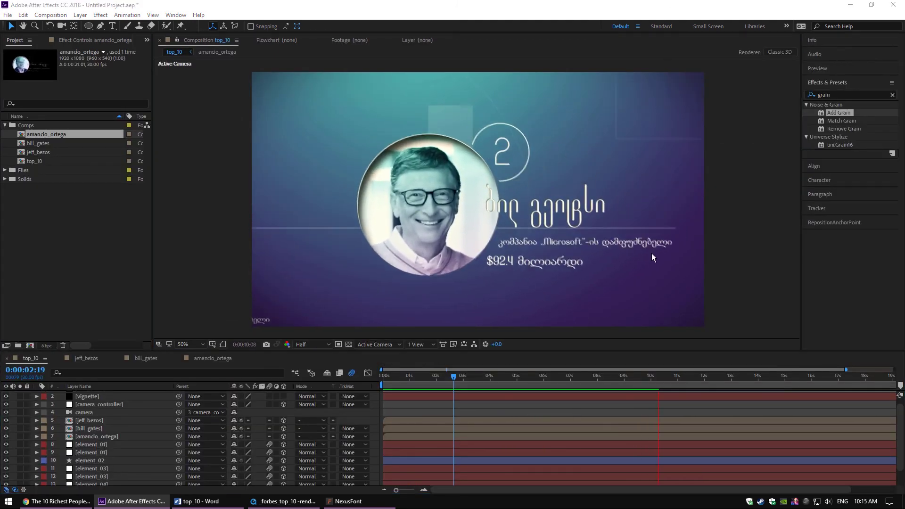
pyautogui.press('`')
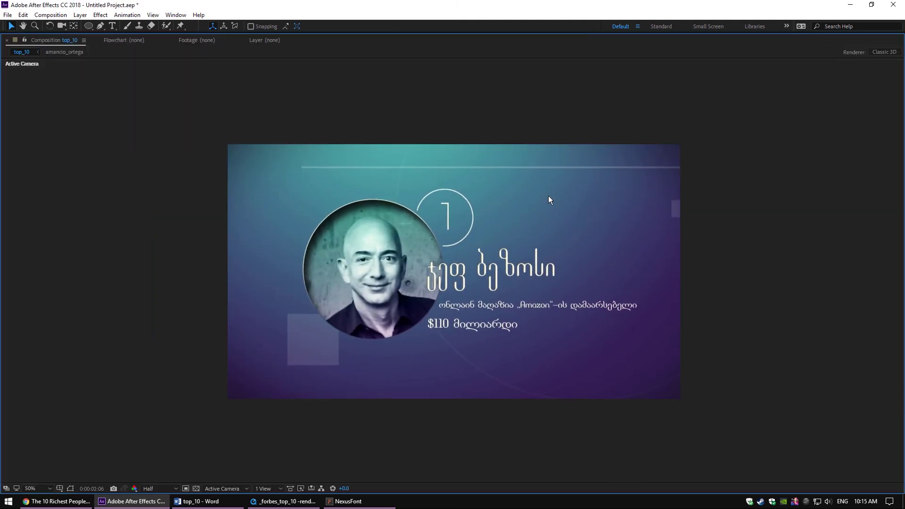